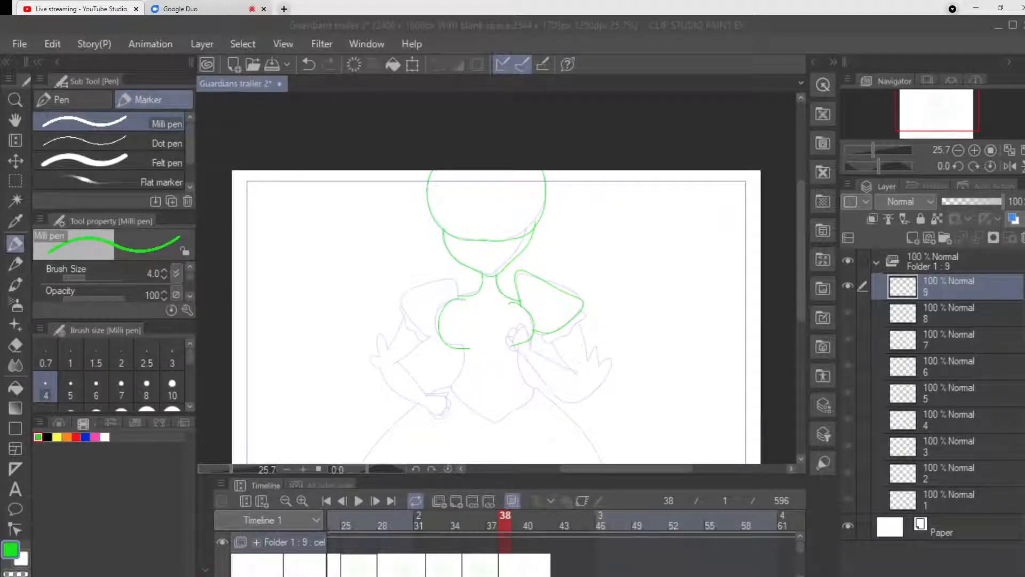
# Draw the waist, pointed bodice hem, left-side puff sleeve and both ruffled cuffs in green on layer 9 with the Milli pen.
pyautogui.click(15, 244)
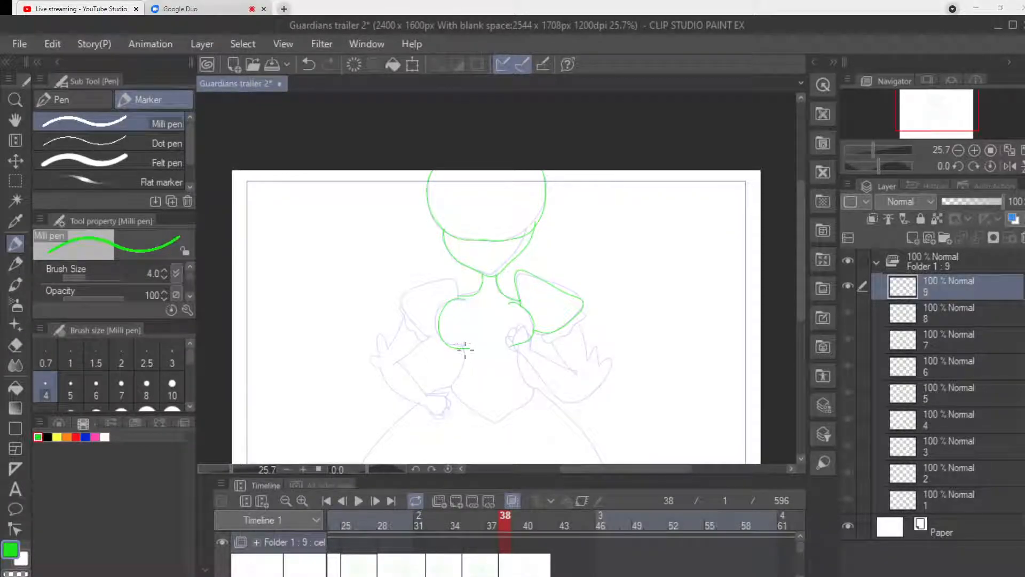
pyautogui.moveTo(463, 352)
pyautogui.mouseDown()
pyautogui.moveTo(449, 387)
pyautogui.moveTo(494, 419)
pyautogui.moveTo(530, 403)
pyautogui.moveTo(519, 351)
pyautogui.mouseUp()
pyautogui.moveTo(456, 284)
pyautogui.mouseDown()
pyautogui.moveTo(405, 290)
pyautogui.moveTo(406, 313)
pyautogui.moveTo(442, 341)
pyautogui.mouseUp()
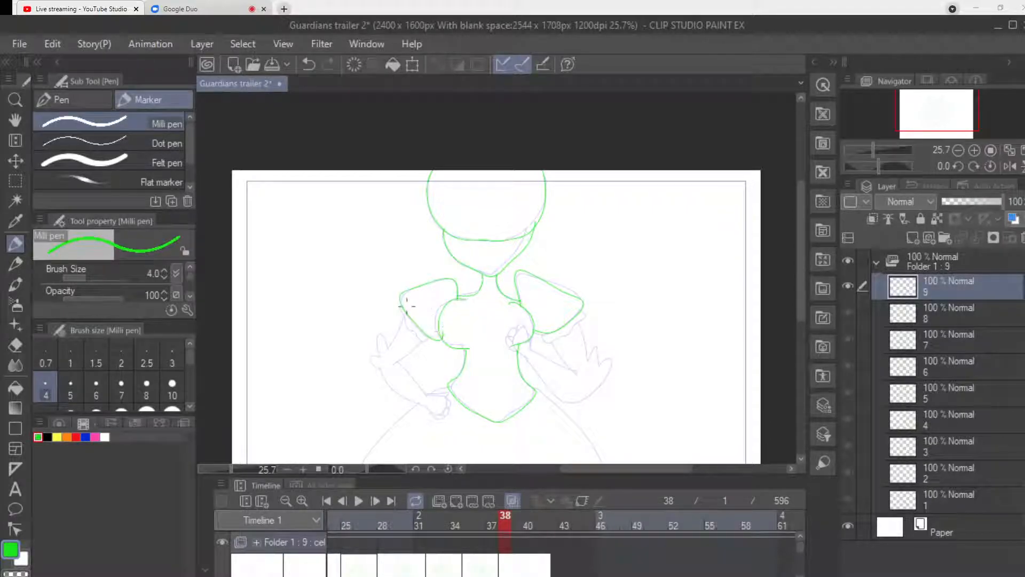
pyautogui.moveTo(398, 309); pyautogui.dragTo(427, 345)
pyautogui.moveTo(574, 332); pyautogui.dragTo(588, 317)
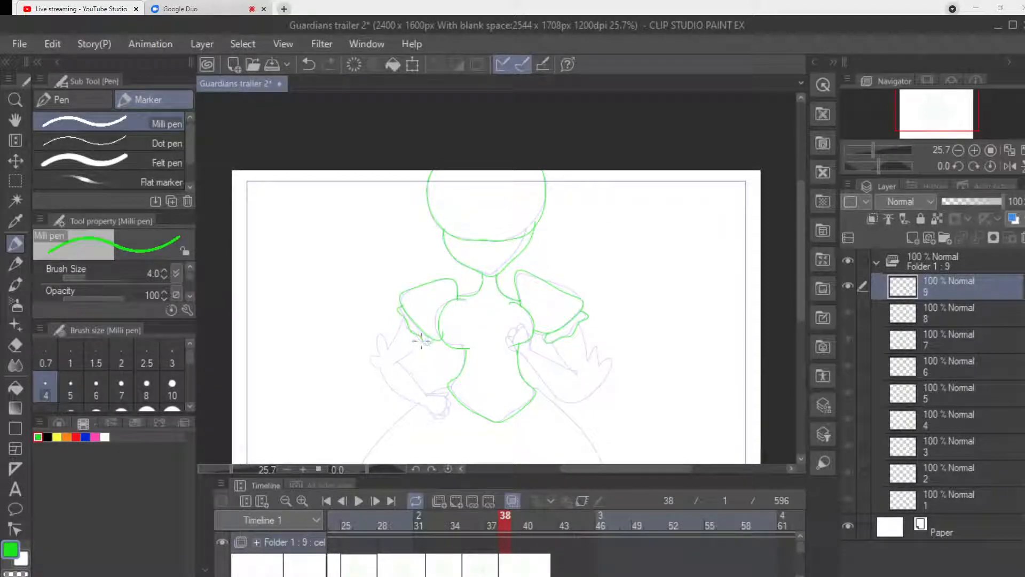
pyautogui.moveTo(417, 347); pyautogui.dragTo(392, 366)
pyautogui.moveTo(401, 316); pyautogui.dragTo(377, 349)
pyautogui.hotkey('ctrl', 'z')
pyautogui.hotkey('ctrl', 'z')
pyautogui.hotkey('ctrl', 'z')
pyautogui.hotkey('ctrl', 'z')
# Draw the outstretched arm extending left from the cuff, with a frilled upper edge and an open hand with spread fingers.
pyautogui.moveTo(401, 319)
pyautogui.mouseDown()
pyautogui.moveTo(366, 335)
pyautogui.moveTo(370, 346)
pyautogui.moveTo(357, 317)
pyautogui.moveTo(331, 336)
pyautogui.moveTo(370, 348)
pyautogui.moveTo(304, 359)
pyautogui.moveTo(306, 343)
pyautogui.mouseUp()
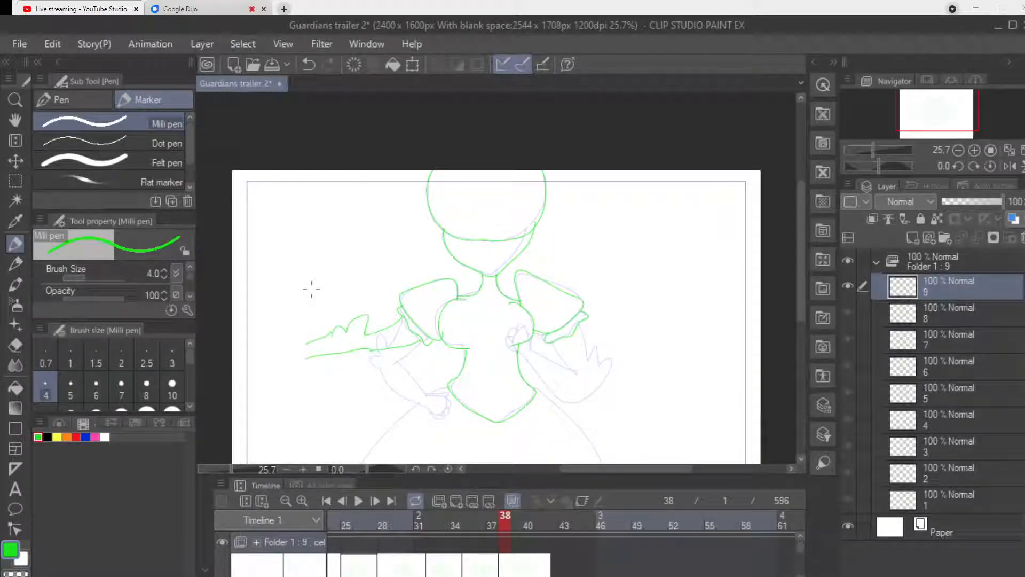
pyautogui.moveTo(305, 344)
pyautogui.mouseDown()
pyautogui.moveTo(274, 342)
pyautogui.moveTo(285, 361)
pyautogui.moveTo(309, 355)
pyautogui.mouseUp()
pyautogui.moveTo(281, 363)
pyautogui.mouseDown()
pyautogui.moveTo(259, 356)
pyautogui.moveTo(286, 360)
pyautogui.moveTo(262, 325)
pyautogui.moveTo(277, 335)
pyautogui.mouseUp()
pyautogui.hotkey('ctrl', 'z')
pyautogui.moveTo(273, 342)
pyautogui.mouseDown()
pyautogui.moveTo(262, 327)
pyautogui.moveTo(298, 368)
pyautogui.mouseUp()
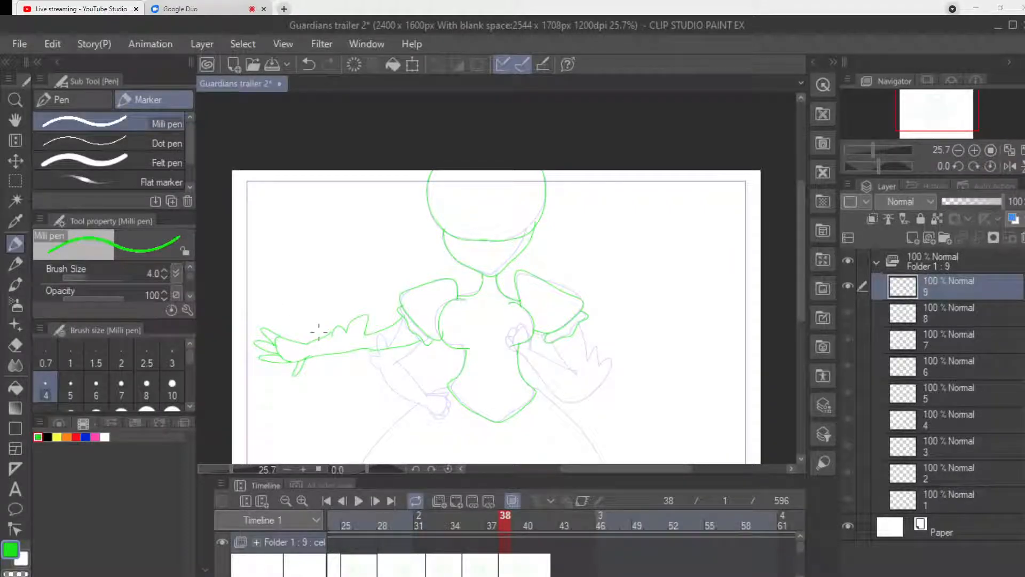
# Draw the bent arm on the figure's right side, with a frilled elbow and the forearm reaching up to the chest.
pyautogui.moveTo(556, 344); pyautogui.dragTo(576, 373)
pyautogui.moveTo(583, 325)
pyautogui.mouseDown()
pyautogui.moveTo(588, 353)
pyautogui.moveTo(602, 353)
pyautogui.mouseUp()
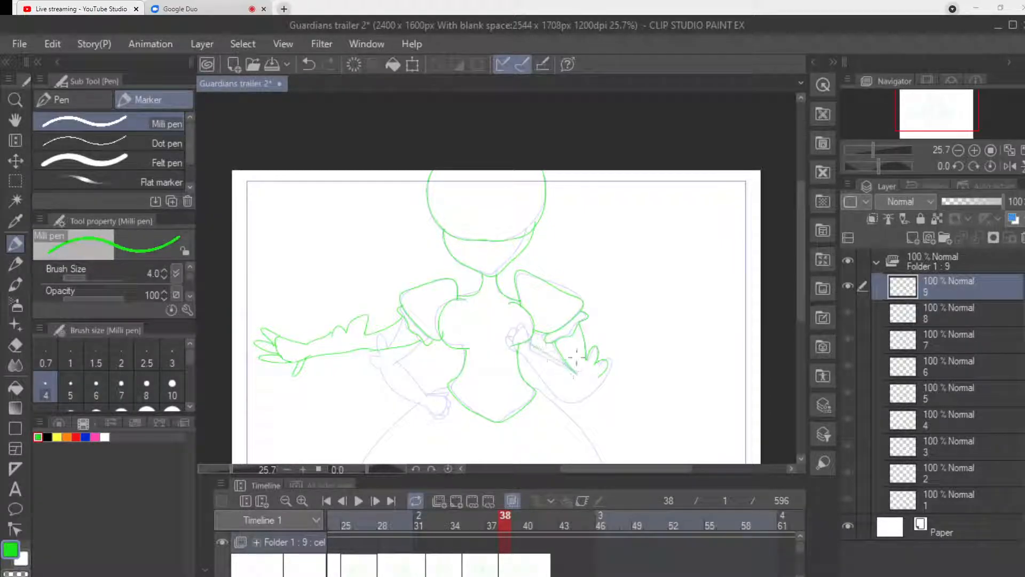
pyautogui.hotkey('ctrl', 'z')
pyautogui.hotkey('ctrl', 'z')
pyautogui.moveTo(534, 338)
pyautogui.mouseDown()
pyautogui.moveTo(601, 372)
pyautogui.moveTo(582, 391)
pyautogui.moveTo(551, 382)
pyautogui.moveTo(517, 350)
pyautogui.mouseUp()
# Draw the closed hand with curled fingers at the chest end of the bent forearm.
pyautogui.scroll(2, 586, 365)
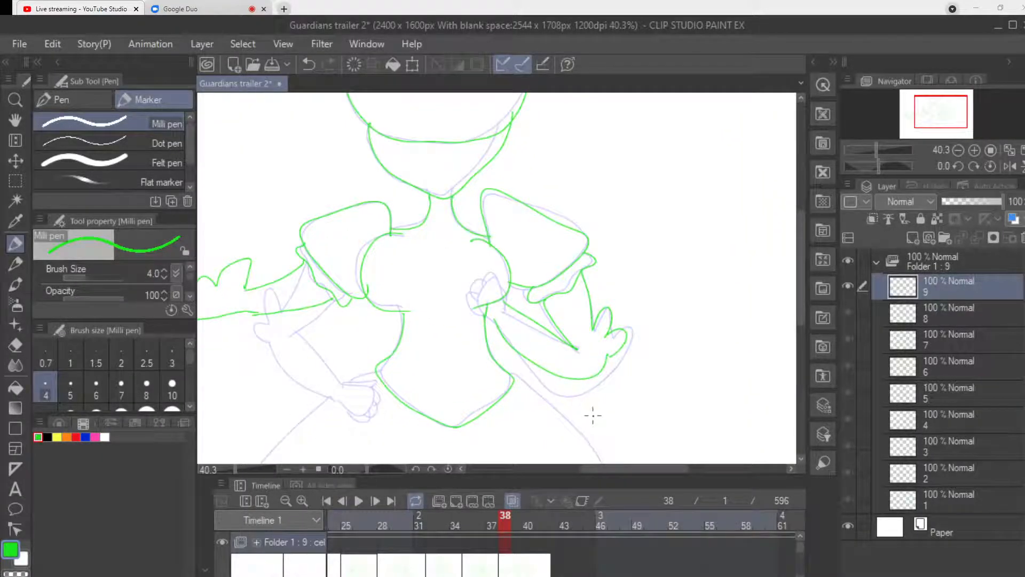
pyautogui.moveTo(506, 302)
pyautogui.mouseDown()
pyautogui.moveTo(490, 279)
pyautogui.moveTo(478, 295)
pyautogui.moveTo(498, 321)
pyautogui.mouseUp()
pyautogui.moveTo(491, 268)
pyautogui.mouseDown()
pyautogui.moveTo(470, 282)
pyautogui.moveTo(479, 292)
pyautogui.moveTo(467, 291)
pyautogui.moveTo(476, 310)
pyautogui.moveTo(512, 311)
pyautogui.moveTo(503, 288)
pyautogui.mouseUp()
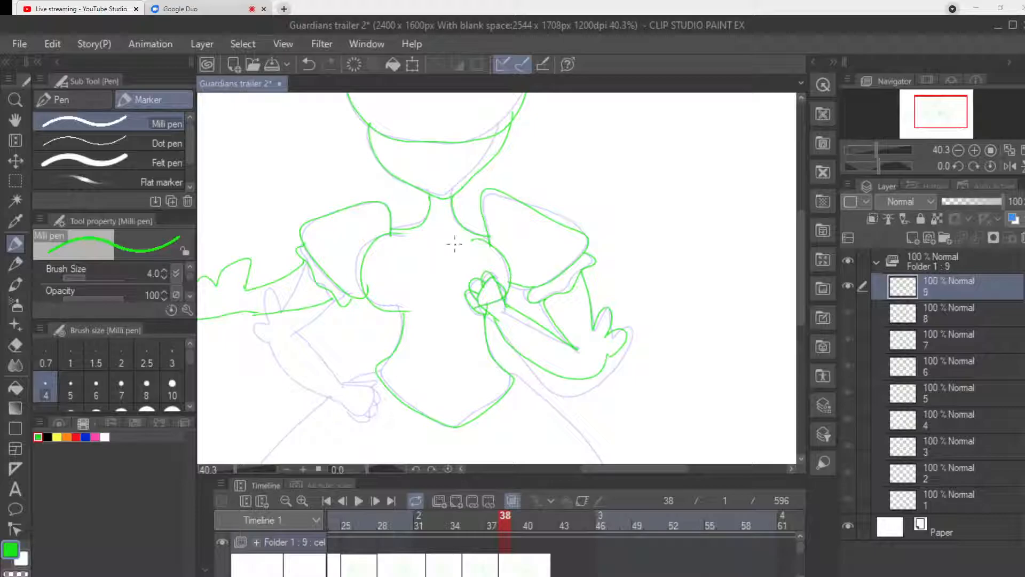
# Erase the open hand on the outstretched arm and trim the line ends at the wrist.
pyautogui.moveTo(636, 469); pyautogui.dragTo(604, 469)
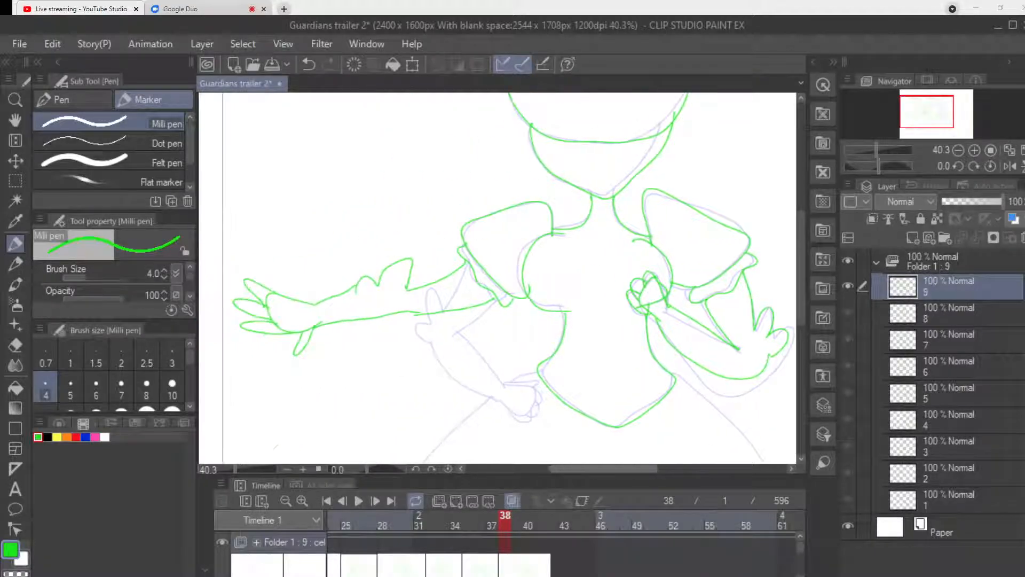
pyautogui.moveTo(801, 269); pyautogui.dragTo(801, 319)
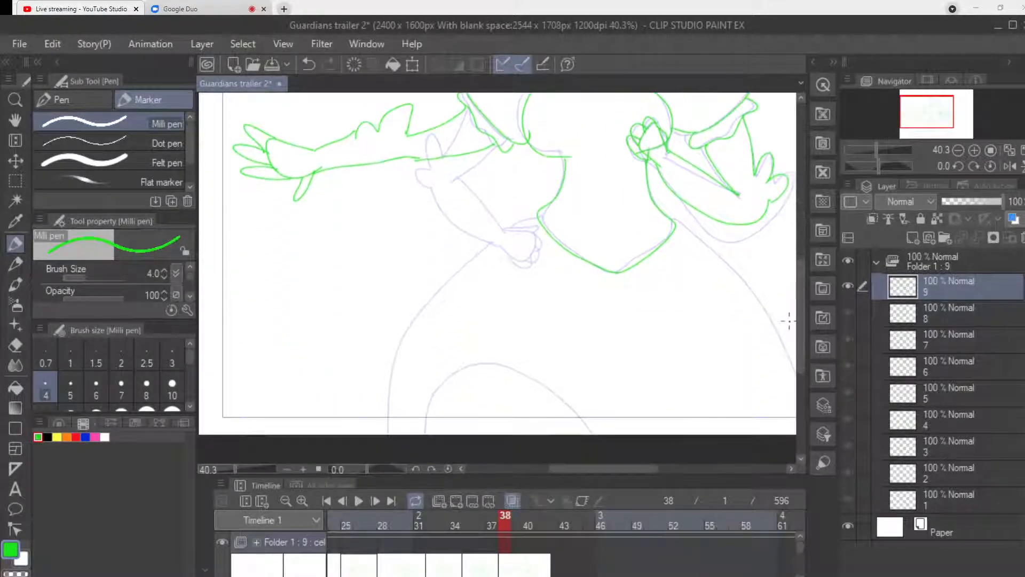
pyautogui.scroll(-3, 780, 320)
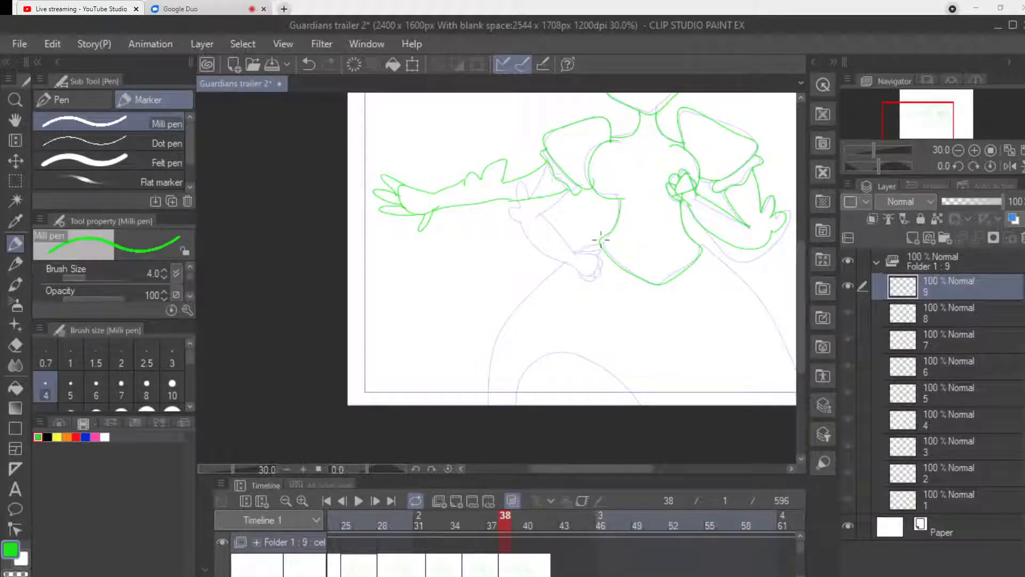
pyautogui.press('e')
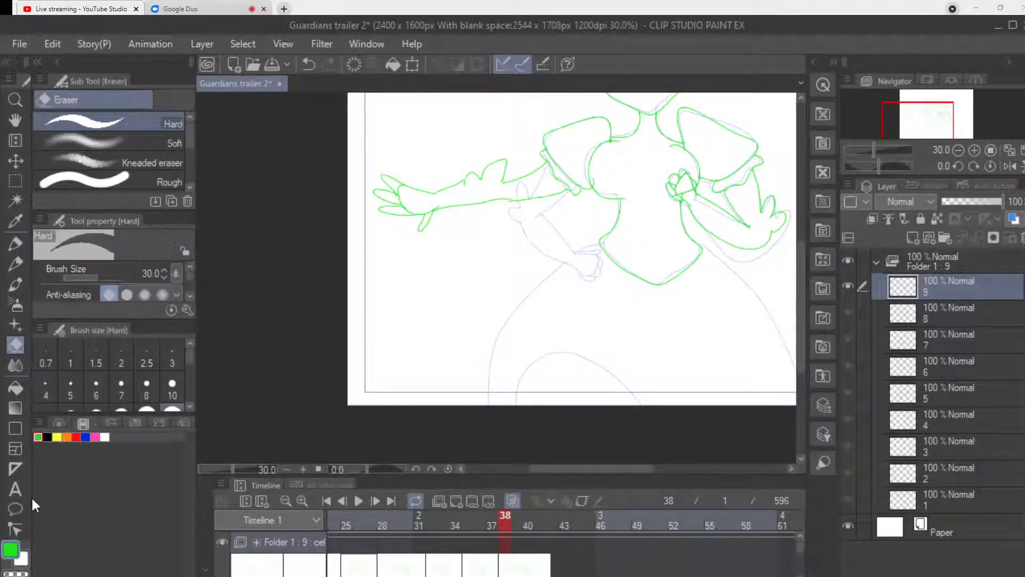
pyautogui.moveTo(427, 210)
pyautogui.mouseDown()
pyautogui.moveTo(429, 230)
pyautogui.moveTo(418, 234)
pyautogui.moveTo(416, 223)
pyautogui.moveTo(412, 254)
pyautogui.moveTo(418, 157)
pyautogui.moveTo(406, 223)
pyautogui.moveTo(393, 234)
pyautogui.moveTo(410, 148)
pyautogui.moveTo(389, 235)
pyautogui.moveTo(405, 154)
pyautogui.moveTo(378, 223)
pyautogui.moveTo(381, 178)
pyautogui.mouseUp()
pyautogui.press('p')
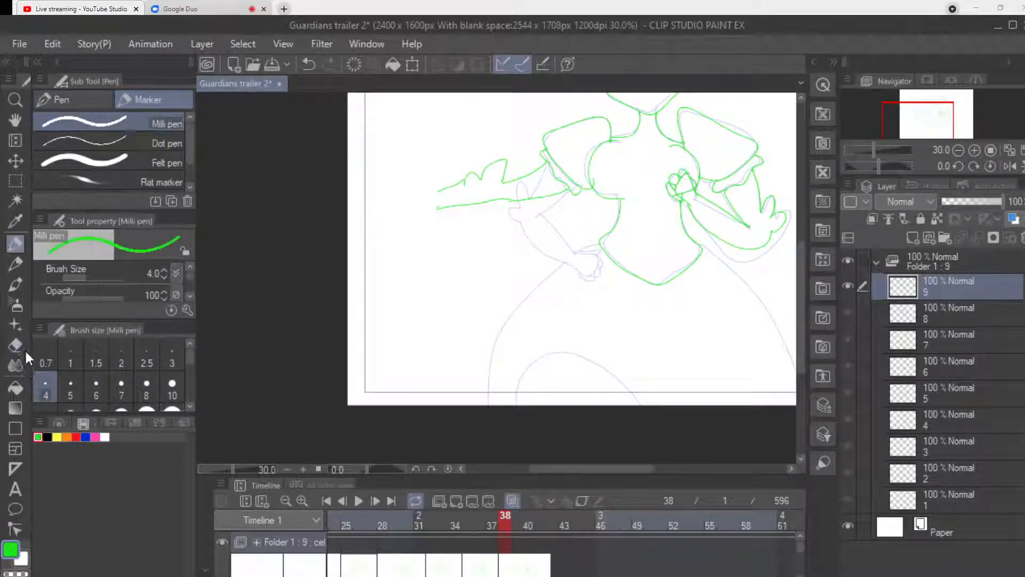
pyautogui.press('e')
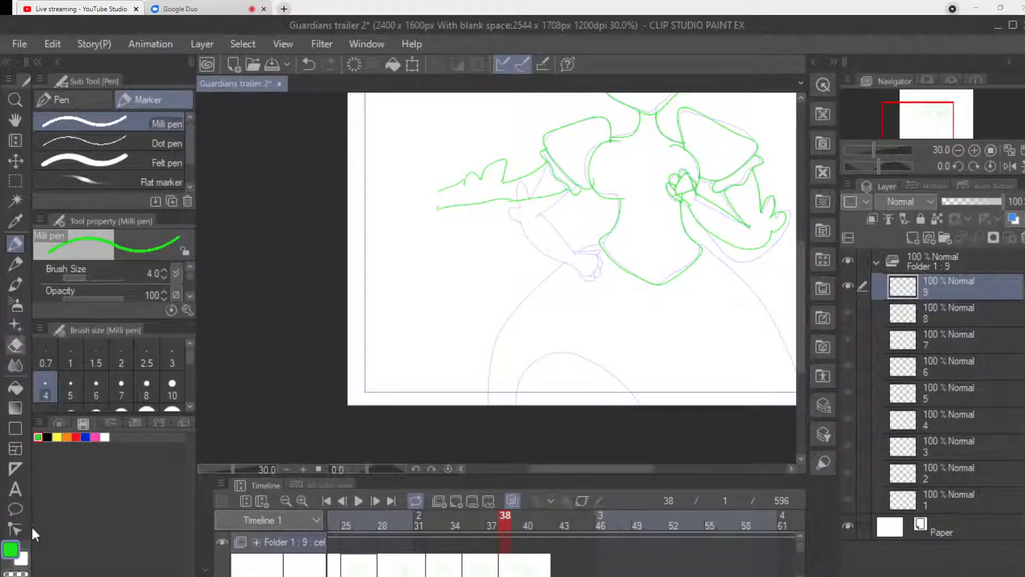
pyautogui.moveTo(441, 190)
pyautogui.mouseDown()
pyautogui.moveTo(439, 224)
pyautogui.moveTo(431, 174)
pyautogui.moveTo(416, 174)
pyautogui.moveTo(414, 197)
pyautogui.moveTo(443, 211)
pyautogui.mouseUp()
# Redraw the outstretched arm's hand bent upward at the wrist, with raised fingers and the thumb extended below.
pyautogui.press('p')
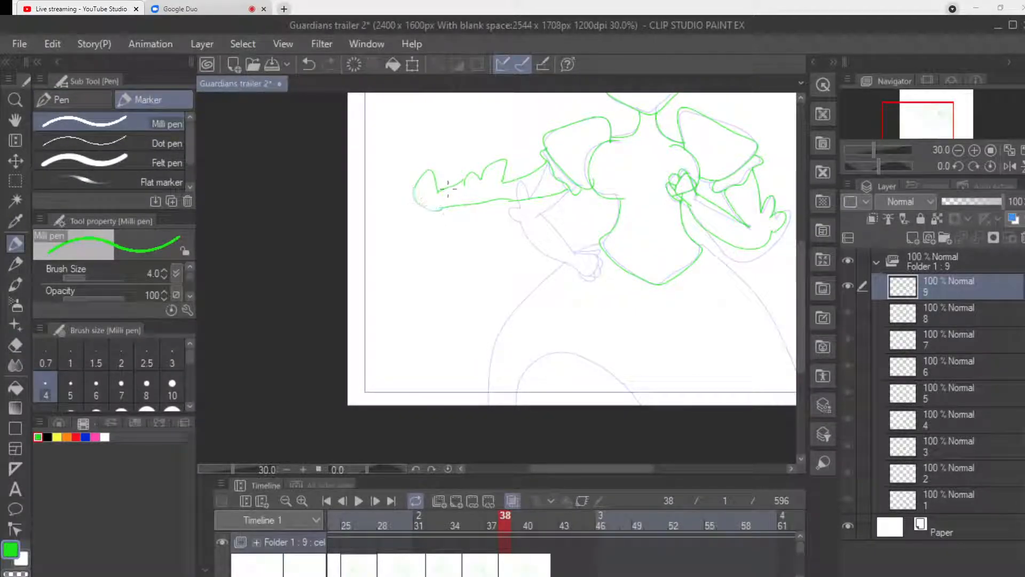
pyautogui.moveTo(428, 171)
pyautogui.mouseDown()
pyautogui.moveTo(424, 155)
pyautogui.moveTo(414, 164)
pyautogui.mouseUp()
pyautogui.hotkey('ctrl', 'z')
pyautogui.moveTo(434, 173)
pyautogui.mouseDown()
pyautogui.moveTo(424, 143)
pyautogui.moveTo(423, 176)
pyautogui.moveTo(405, 146)
pyautogui.moveTo(417, 184)
pyautogui.moveTo(400, 169)
pyautogui.moveTo(414, 195)
pyautogui.moveTo(422, 186)
pyautogui.moveTo(424, 209)
pyautogui.moveTo(406, 205)
pyautogui.moveTo(441, 212)
pyautogui.mouseUp()
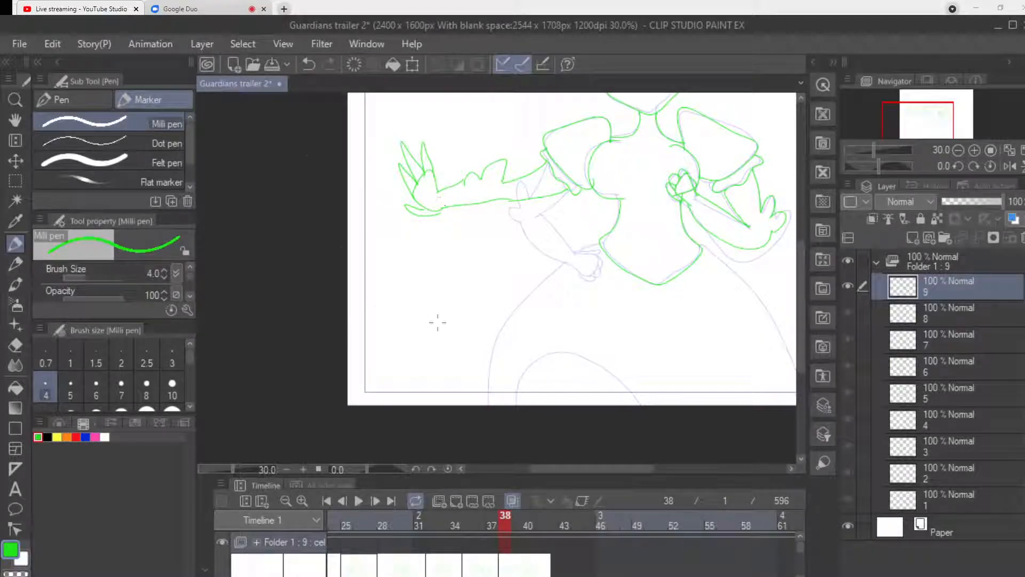
# Erase the forearm, elbow frill and fist of the bent arm, leaving the upper arm lines below the cuff.
pyautogui.moveTo(592, 469); pyautogui.dragTo(611, 469)
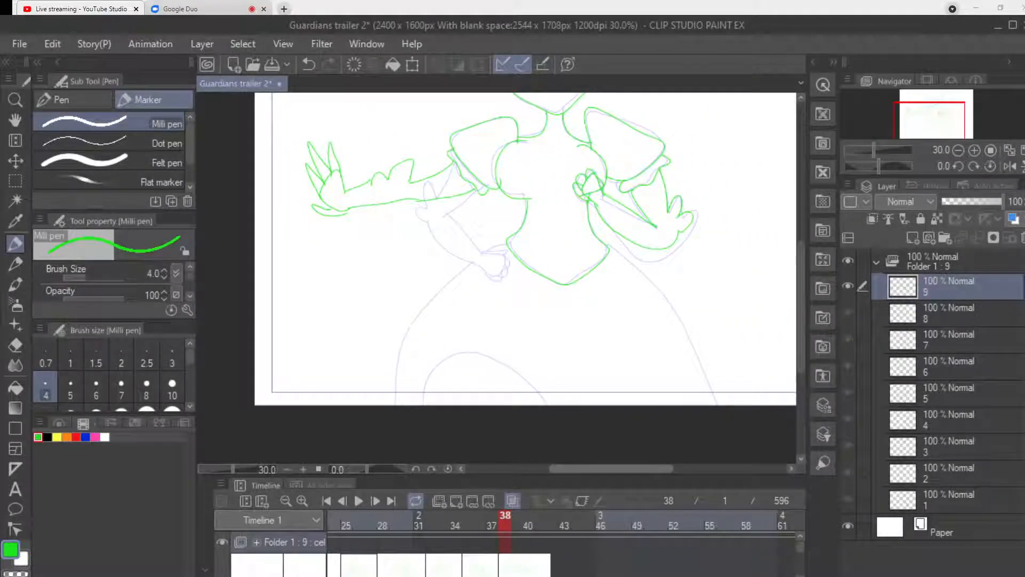
pyautogui.press('e')
pyautogui.moveTo(573, 183)
pyautogui.mouseDown()
pyautogui.moveTo(589, 204)
pyautogui.moveTo(582, 177)
pyautogui.moveTo(593, 167)
pyautogui.moveTo(616, 204)
pyautogui.moveTo(593, 188)
pyautogui.moveTo(599, 179)
pyautogui.moveTo(600, 205)
pyautogui.moveTo(629, 241)
pyautogui.moveTo(616, 229)
pyautogui.moveTo(690, 250)
pyautogui.moveTo(655, 246)
pyautogui.moveTo(666, 247)
pyautogui.moveTo(692, 213)
pyautogui.moveTo(673, 229)
pyautogui.moveTo(691, 239)
pyautogui.moveTo(666, 220)
pyautogui.moveTo(682, 213)
pyautogui.moveTo(667, 232)
pyautogui.moveTo(605, 195)
pyautogui.moveTo(666, 236)
pyautogui.moveTo(631, 213)
pyautogui.moveTo(638, 180)
pyautogui.mouseUp()
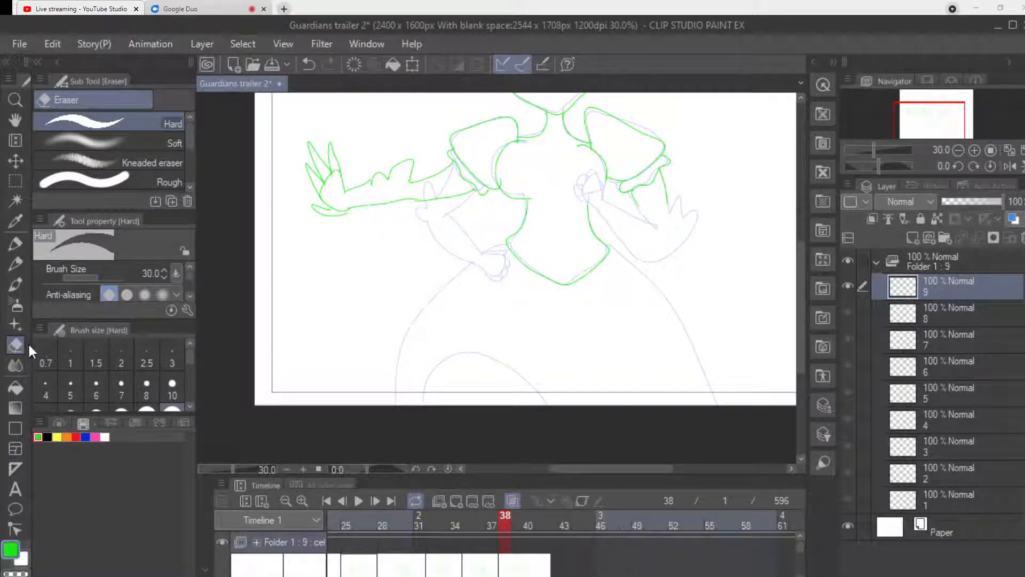
# Redraw the bent arm's frilled elbow and its forearm angled down toward the bodice point, ending in the palm outline.
pyautogui.press('p')
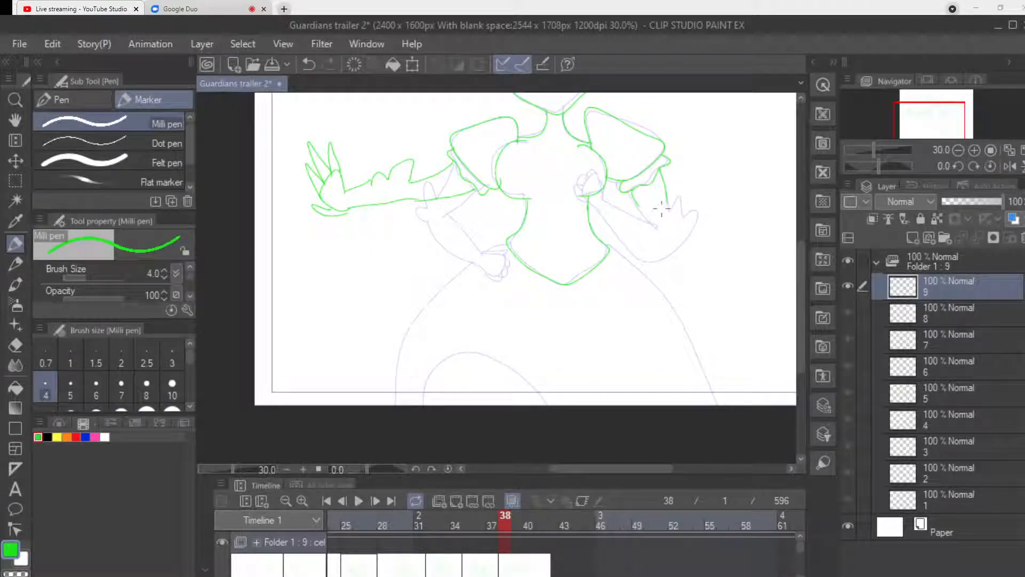
pyautogui.moveTo(637, 203)
pyautogui.mouseDown()
pyautogui.moveTo(657, 188)
pyautogui.moveTo(670, 218)
pyautogui.moveTo(688, 214)
pyautogui.moveTo(693, 225)
pyautogui.moveTo(661, 235)
pyautogui.moveTo(676, 213)
pyautogui.moveTo(658, 229)
pyautogui.mouseUp()
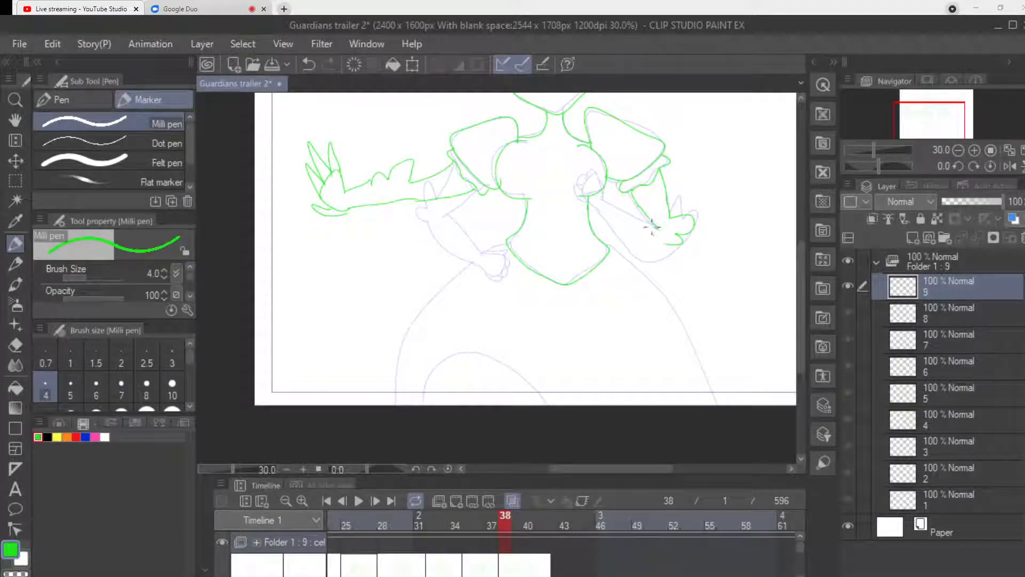
pyautogui.moveTo(656, 228); pyautogui.dragTo(597, 287)
pyautogui.moveTo(666, 243)
pyautogui.mouseDown()
pyautogui.moveTo(649, 271)
pyautogui.moveTo(621, 260)
pyautogui.moveTo(633, 222)
pyautogui.moveTo(600, 290)
pyautogui.moveTo(581, 286)
pyautogui.moveTo(582, 299)
pyautogui.moveTo(613, 292)
pyautogui.mouseUp()
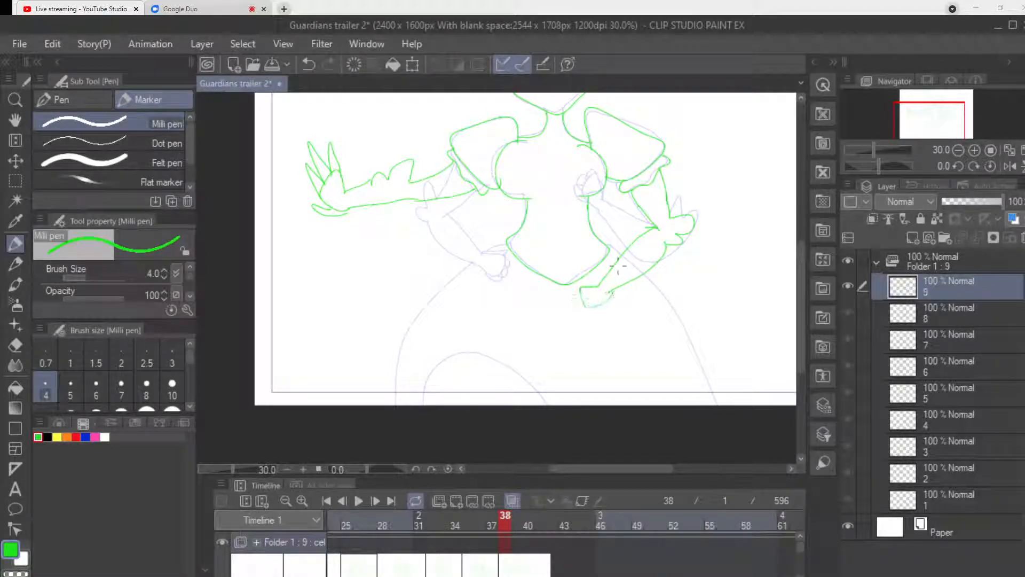
# Add curled fingers to the fist below the bodice and erase the overlapping line inside the hand.
pyautogui.scroll(2, 611, 386)
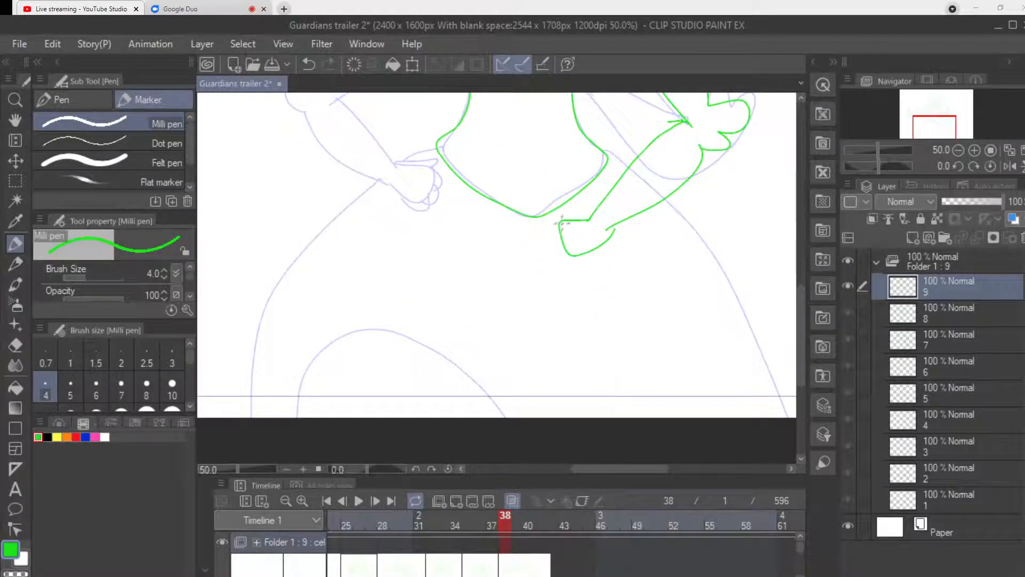
pyautogui.moveTo(560, 220)
pyautogui.mouseDown()
pyautogui.moveTo(545, 231)
pyautogui.moveTo(562, 238)
pyautogui.moveTo(550, 239)
pyautogui.moveTo(552, 252)
pyautogui.moveTo(565, 247)
pyautogui.moveTo(555, 259)
pyautogui.moveTo(579, 263)
pyautogui.moveTo(586, 252)
pyautogui.mouseUp()
pyautogui.moveTo(571, 213); pyautogui.dragTo(559, 220)
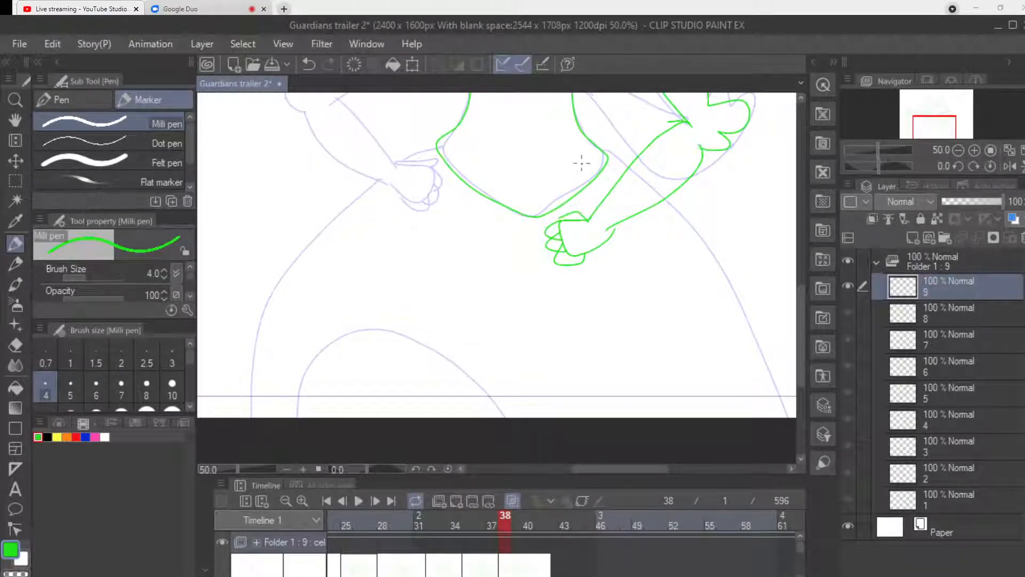
pyautogui.press('e')
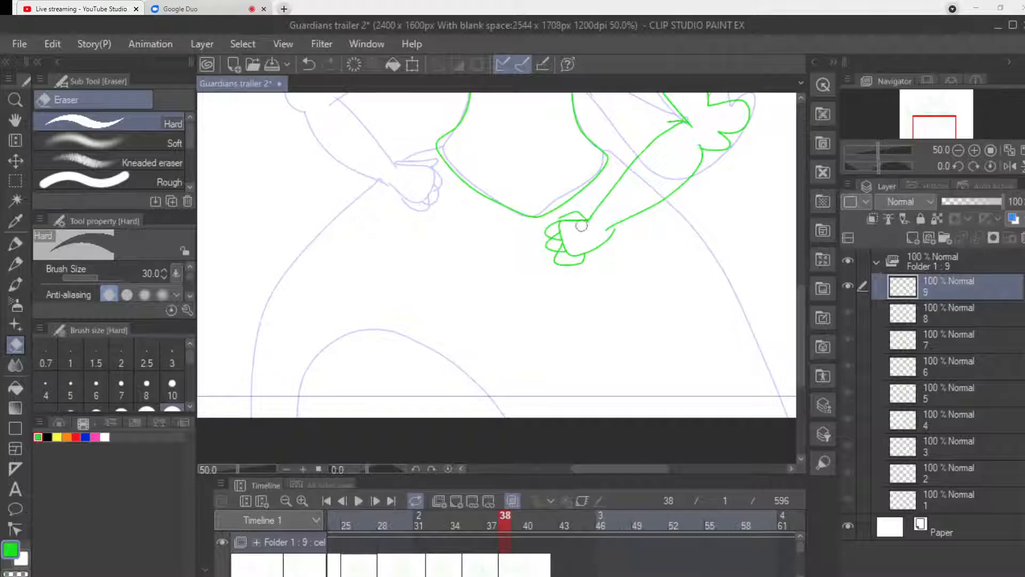
pyautogui.moveTo(567, 245); pyautogui.dragTo(574, 240)
pyautogui.press('p')
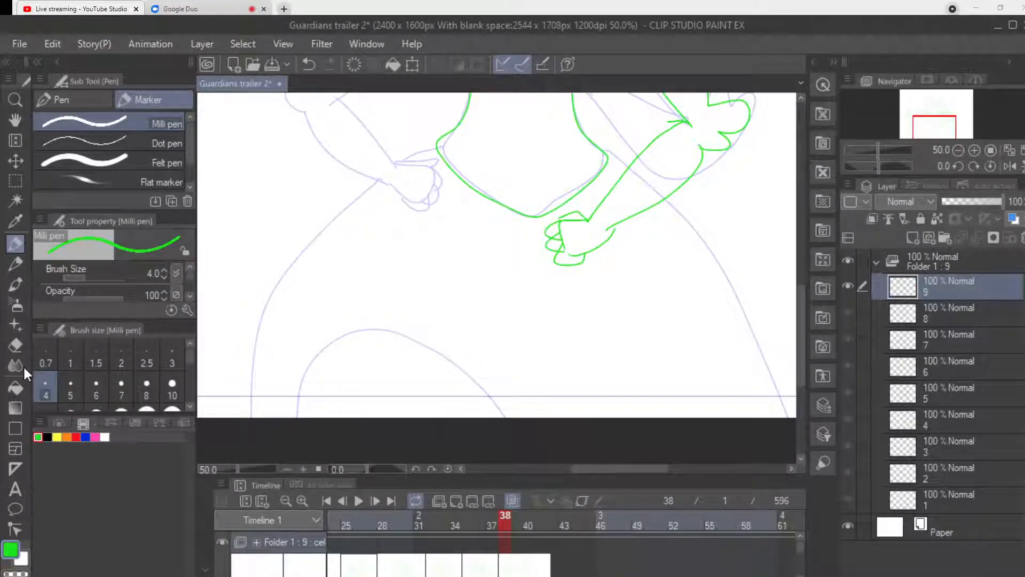
# Draw both flared outer edges of the skirt and a wide inner arch at the right side, down to the canvas edge.
pyautogui.scroll(-1, 393, 259)
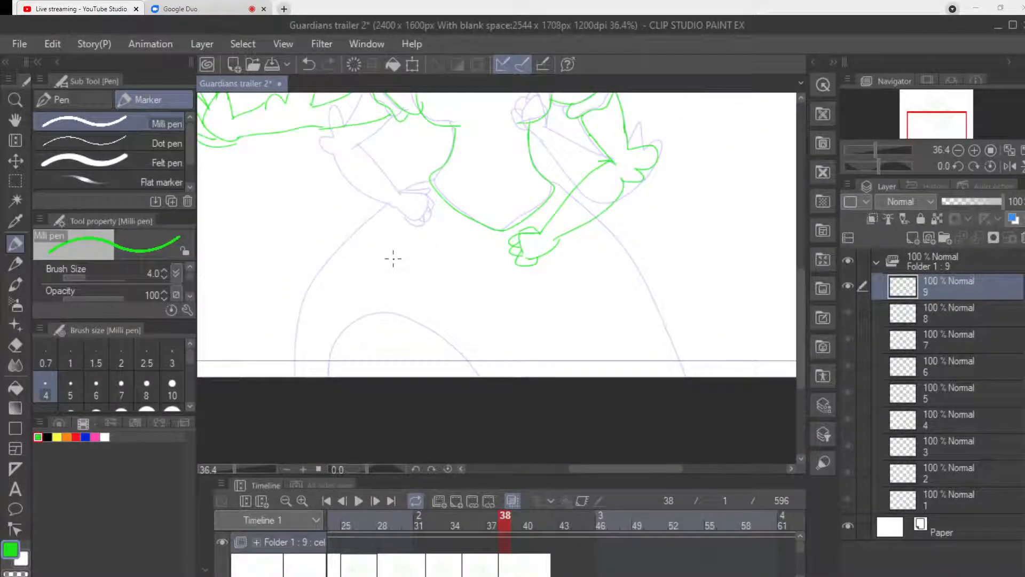
pyautogui.moveTo(431, 175)
pyautogui.mouseDown()
pyautogui.moveTo(378, 202)
pyautogui.moveTo(277, 388)
pyautogui.mouseUp()
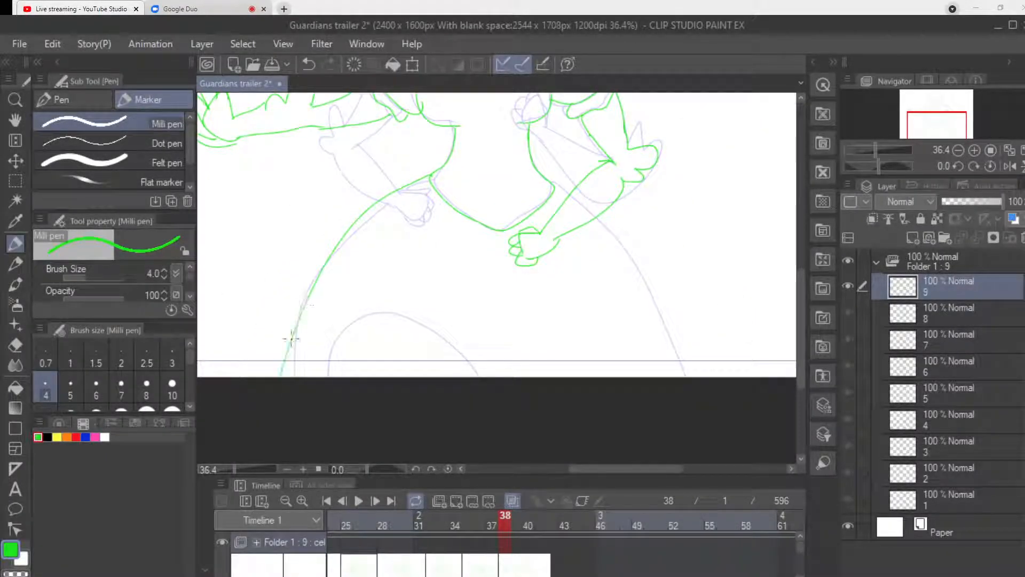
pyautogui.moveTo(597, 215)
pyautogui.mouseDown()
pyautogui.moveTo(694, 376)
pyautogui.moveTo(622, 299)
pyautogui.moveTo(553, 376)
pyautogui.mouseUp()
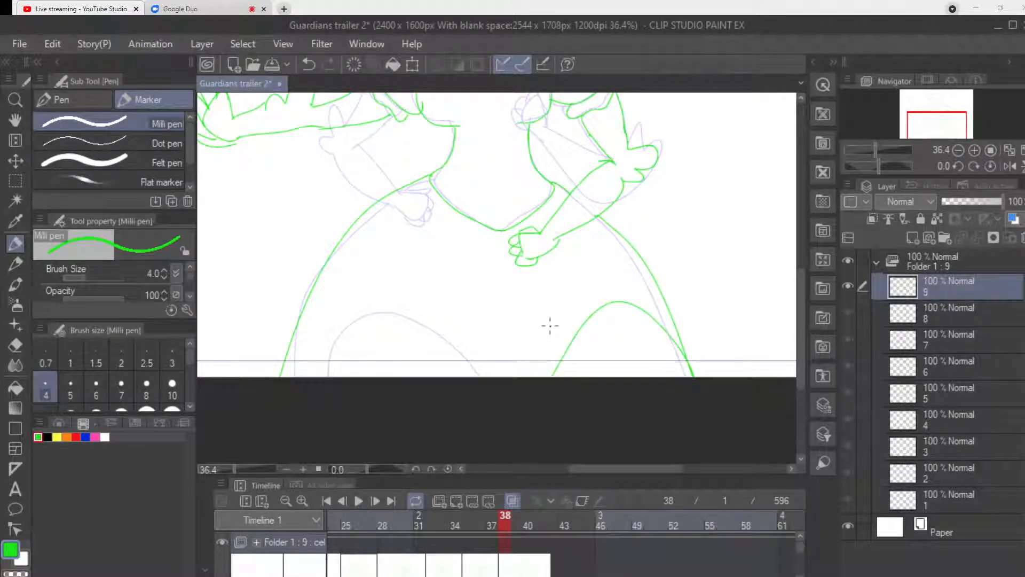
pyautogui.hotkey('ctrl', 'z')
pyautogui.moveTo(679, 374)
pyautogui.mouseDown()
pyautogui.moveTo(635, 328)
pyautogui.moveTo(547, 301)
pyautogui.moveTo(511, 373)
pyautogui.mouseUp()
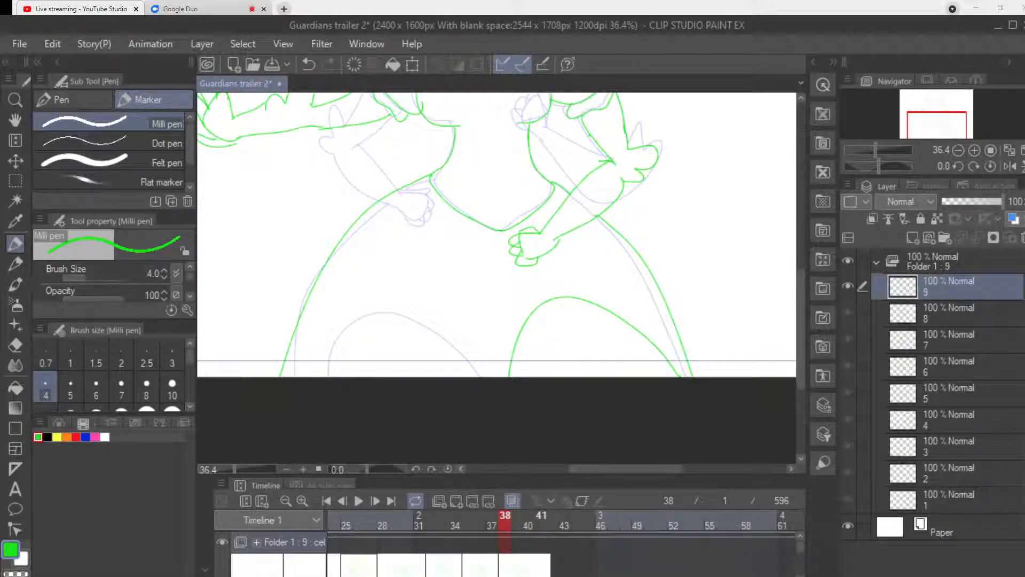
# Move to frame 41 on the timeline and examine the figure's head and upper body.
pyautogui.click(542, 520)
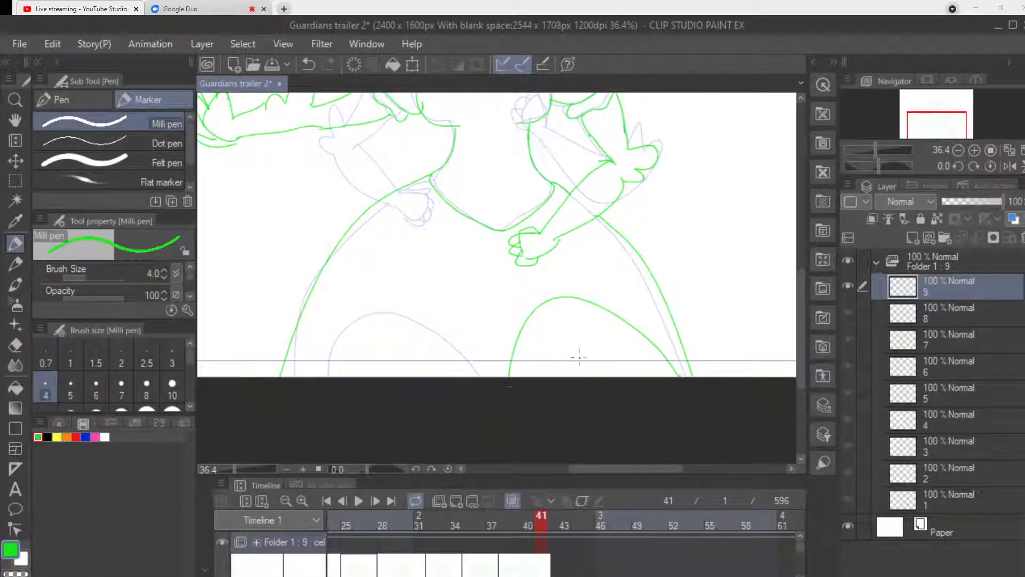
pyautogui.scroll(2, 558, 362)
pyautogui.scroll(3, 497, 277)
pyautogui.scroll(-4, 497, 277)
pyautogui.scroll(3, 497, 278)
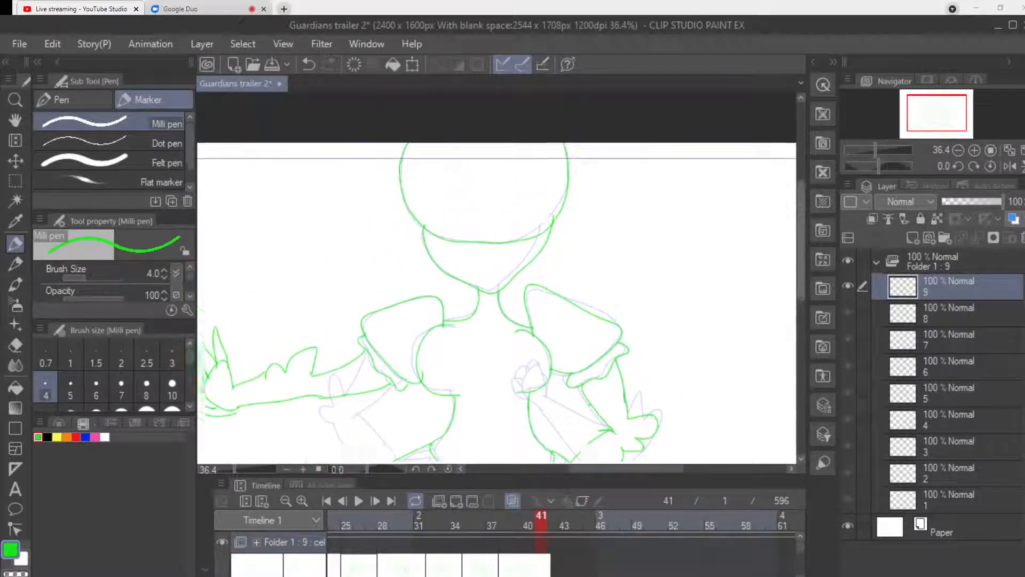
pyautogui.scroll(1, 790, 232)
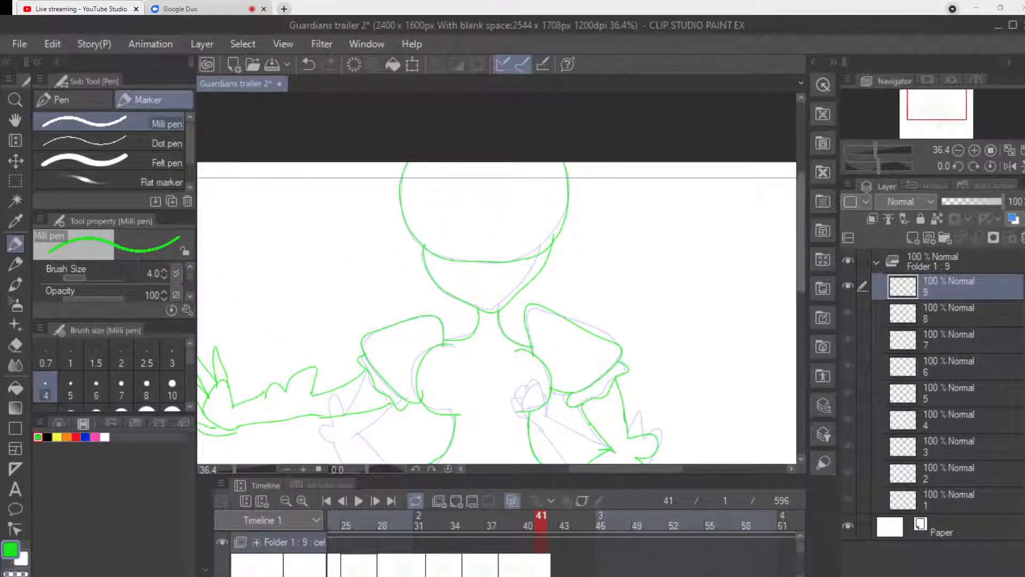
pyautogui.scroll(-5, 497, 278)
pyautogui.scroll(6, 497, 278)
pyautogui.scroll(-1, 496, 278)
pyautogui.scroll(-2, 774, 263)
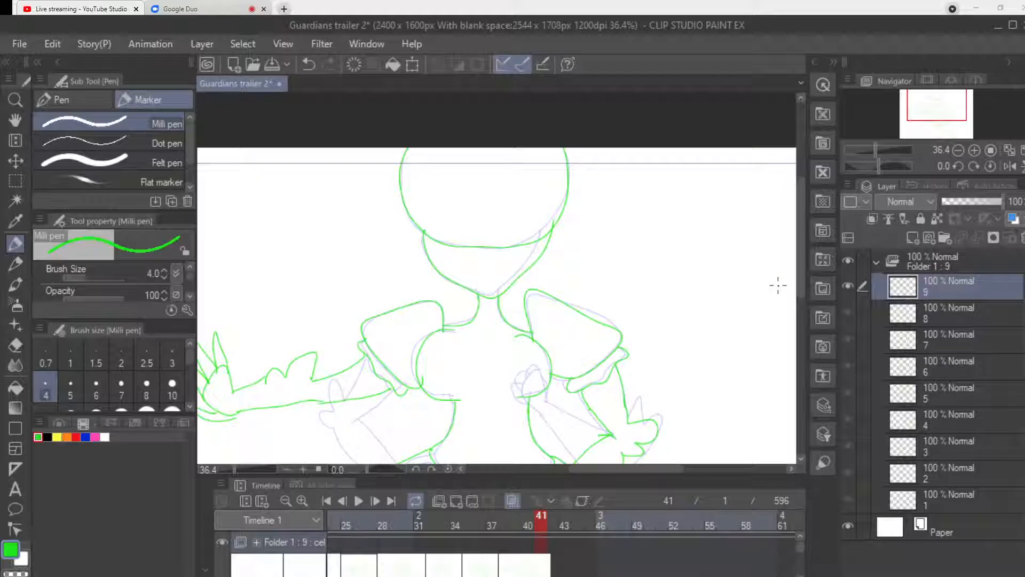
pyautogui.click(15, 344)
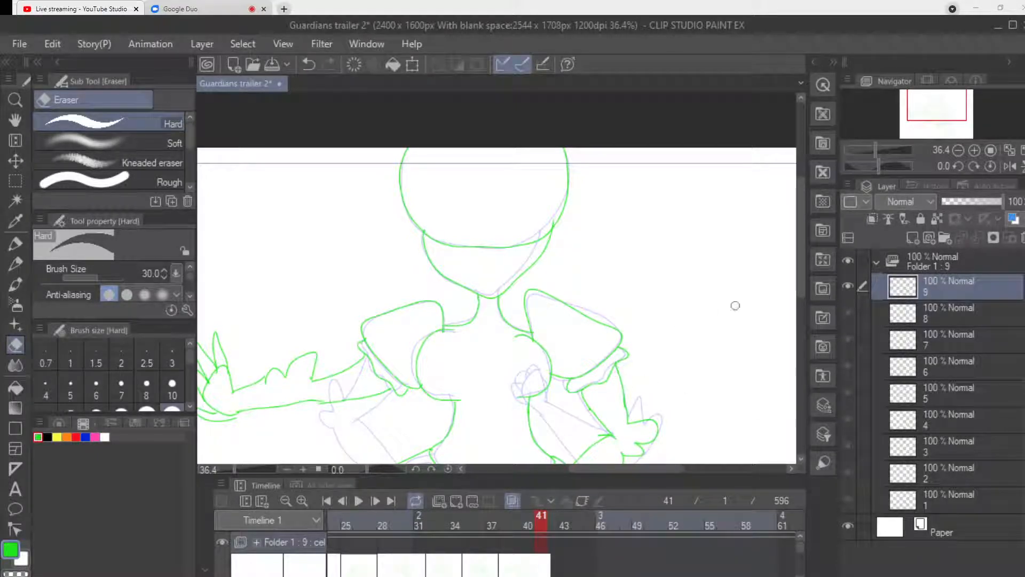
pyautogui.moveTo(801, 243); pyautogui.dragTo(801, 301)
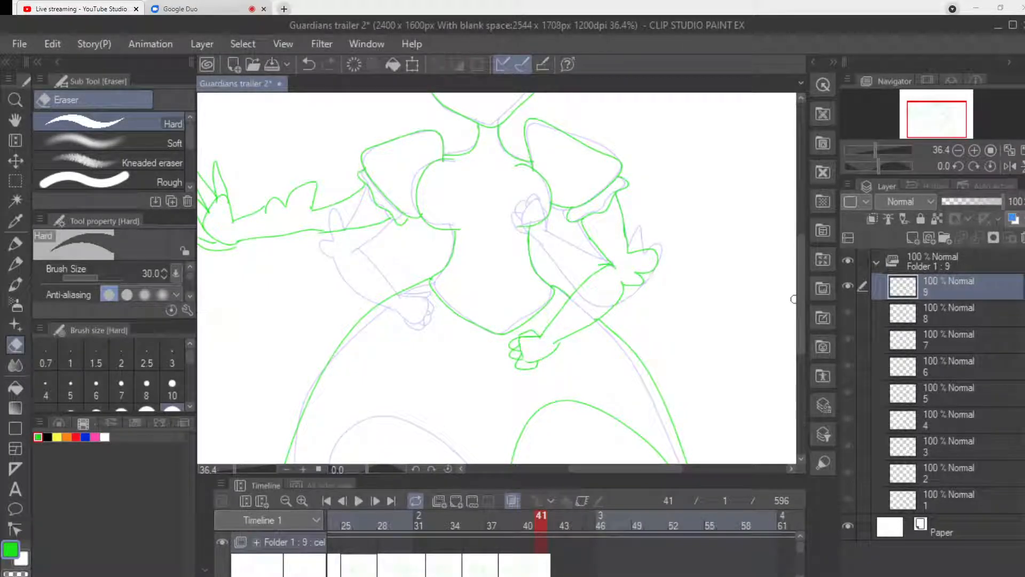
pyautogui.press('p')
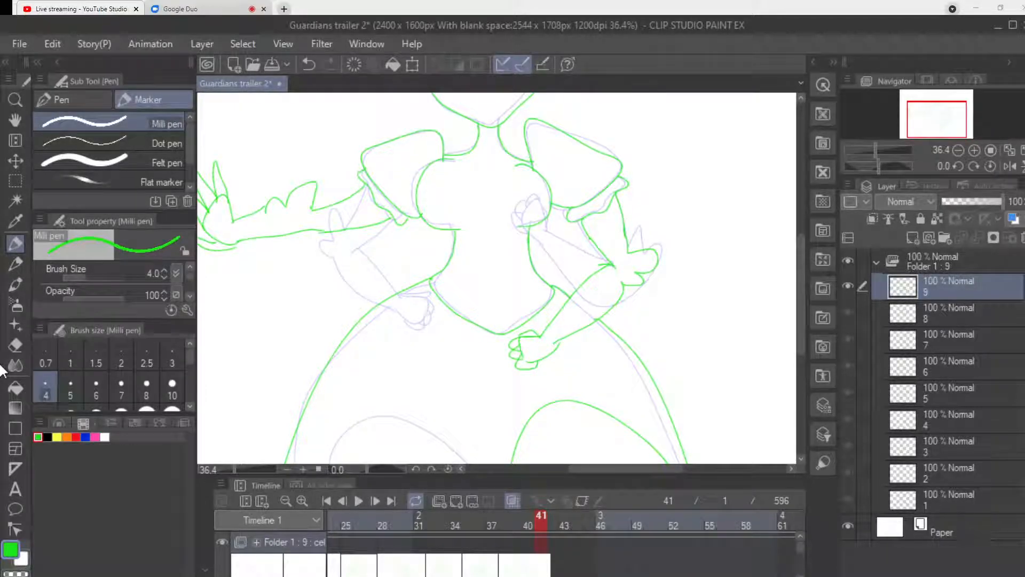
# Add a new blank animation cel at frame 41 of the timeline.
pyautogui.click(555, 519)
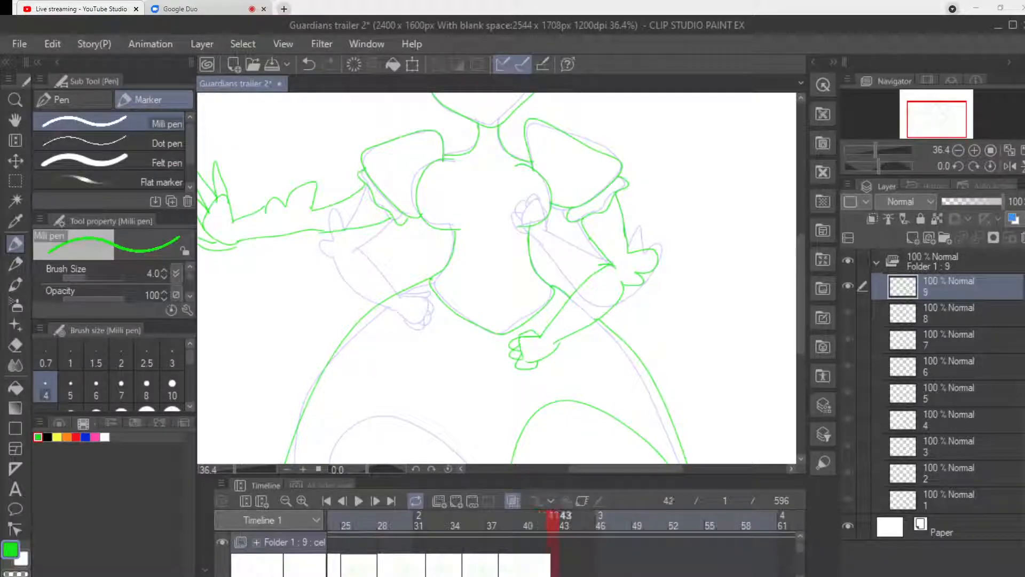
pyautogui.moveTo(564, 520); pyautogui.dragTo(518, 519)
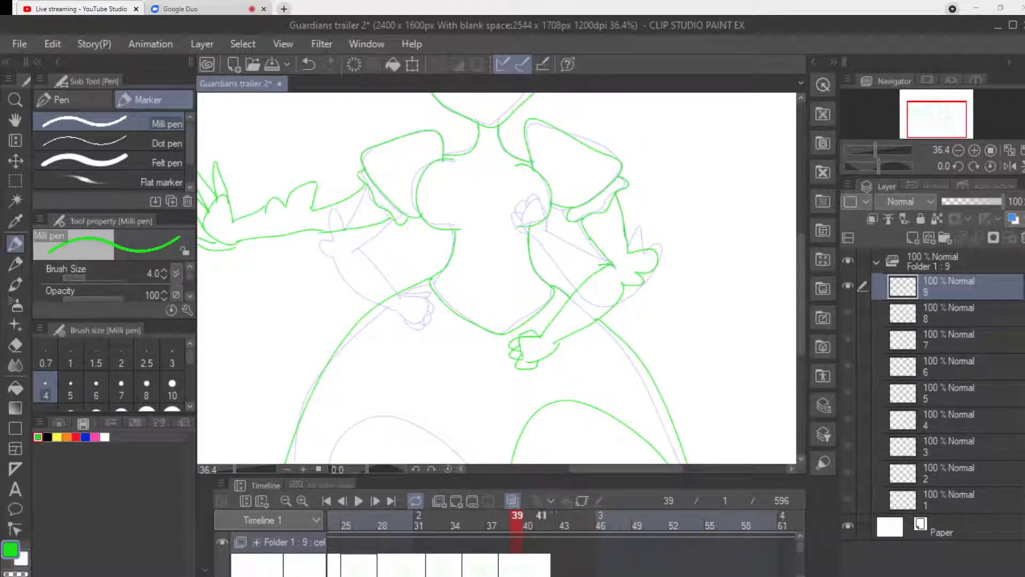
pyautogui.click(541, 517)
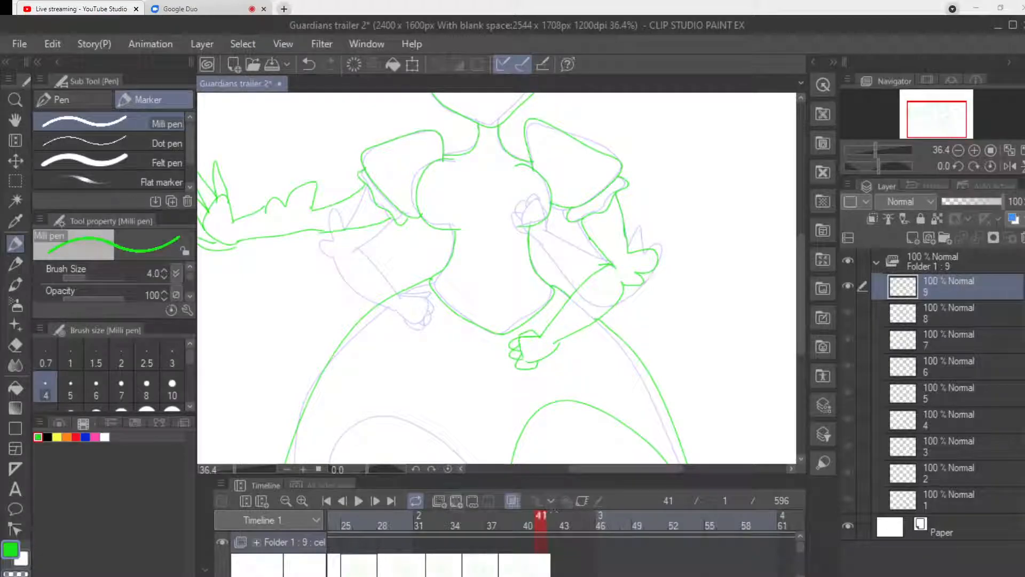
pyautogui.click(456, 501)
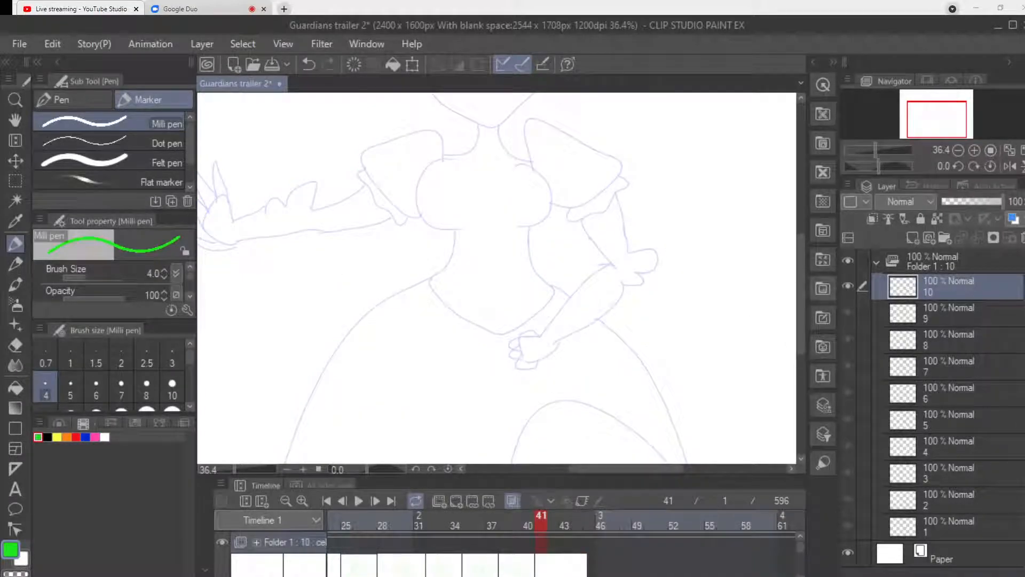
pyautogui.scroll(2, 524, 350)
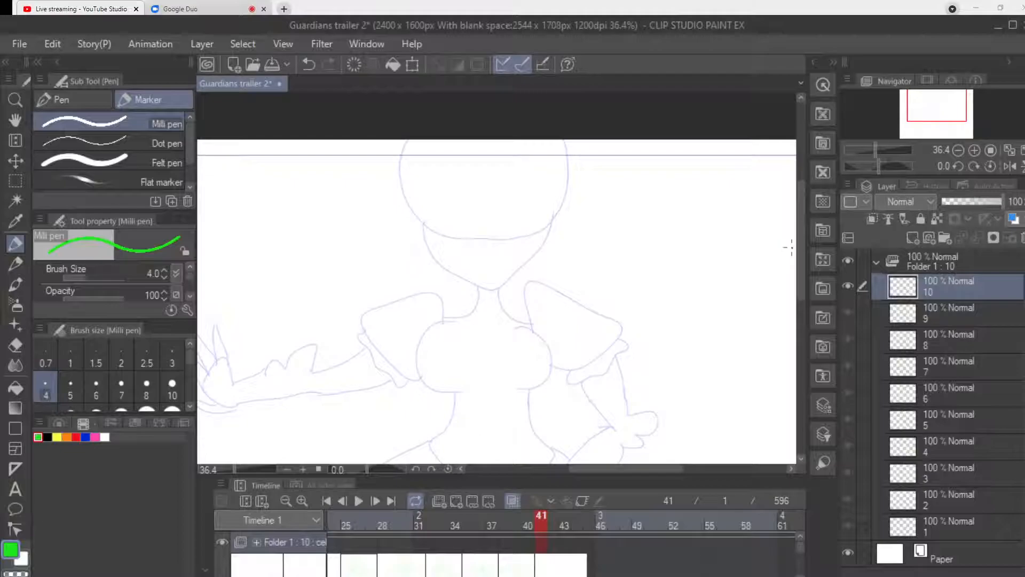
# Draw the head's rounded outline, the pointed chin below it and both neck curves over the faint previous drawing.
pyautogui.moveTo(407, 140)
pyautogui.mouseDown()
pyautogui.moveTo(401, 156)
pyautogui.moveTo(420, 215)
pyautogui.moveTo(497, 236)
pyautogui.moveTo(562, 140)
pyautogui.mouseUp()
pyautogui.hotkey('ctrl', 'z')
pyautogui.moveTo(411, 141)
pyautogui.mouseDown()
pyautogui.moveTo(399, 190)
pyautogui.moveTo(462, 231)
pyautogui.moveTo(526, 228)
pyautogui.mouseUp()
pyautogui.hotkey('ctrl', 'z')
pyautogui.moveTo(408, 140)
pyautogui.mouseDown()
pyautogui.moveTo(409, 208)
pyautogui.moveTo(430, 230)
pyautogui.moveTo(512, 236)
pyautogui.moveTo(561, 208)
pyautogui.moveTo(561, 122)
pyautogui.mouseUp()
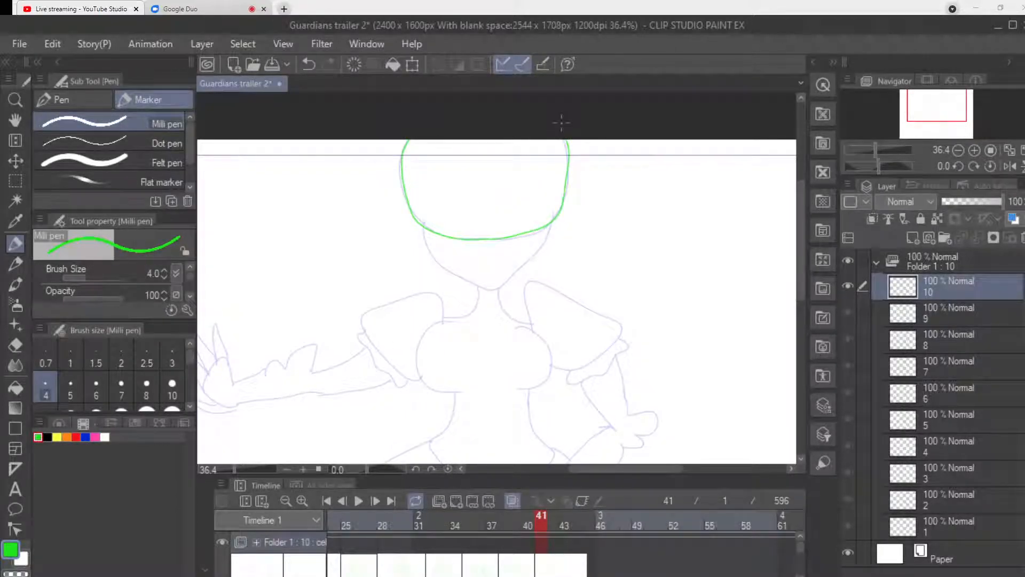
pyautogui.moveTo(425, 226)
pyautogui.mouseDown()
pyautogui.moveTo(429, 251)
pyautogui.moveTo(482, 290)
pyautogui.moveTo(534, 256)
pyautogui.moveTo(548, 226)
pyautogui.mouseUp()
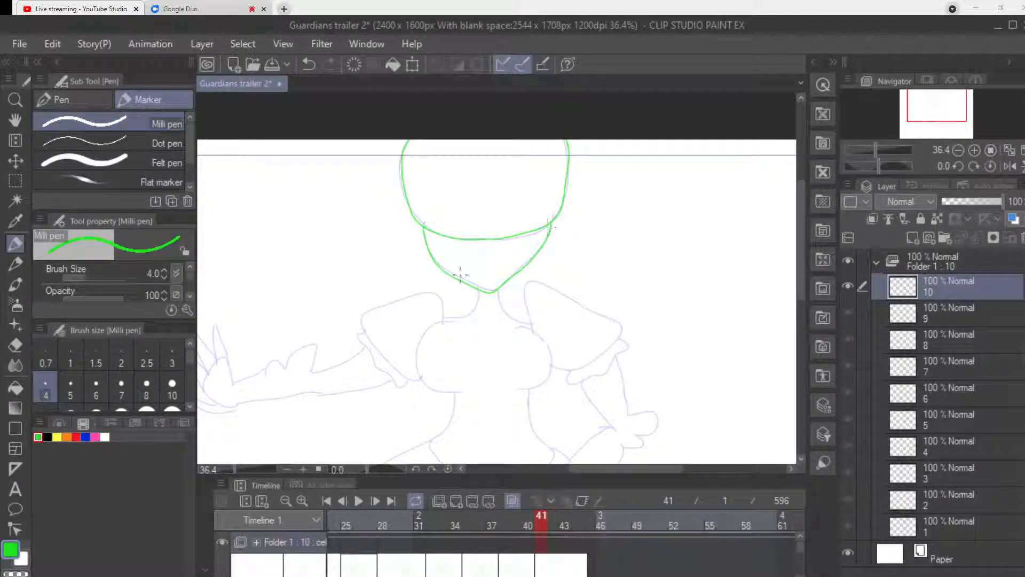
pyautogui.moveTo(479, 291)
pyautogui.mouseDown()
pyautogui.moveTo(470, 311)
pyautogui.moveTo(445, 314)
pyautogui.mouseUp()
pyautogui.moveTo(498, 291); pyautogui.dragTo(531, 324)
# Outline both puff sleeves with their frilled cuffs and the bust curve on the outstretched arm's side.
pyautogui.moveTo(443, 315)
pyautogui.mouseDown()
pyautogui.moveTo(361, 307)
pyautogui.moveTo(364, 337)
pyautogui.moveTo(416, 378)
pyautogui.mouseUp()
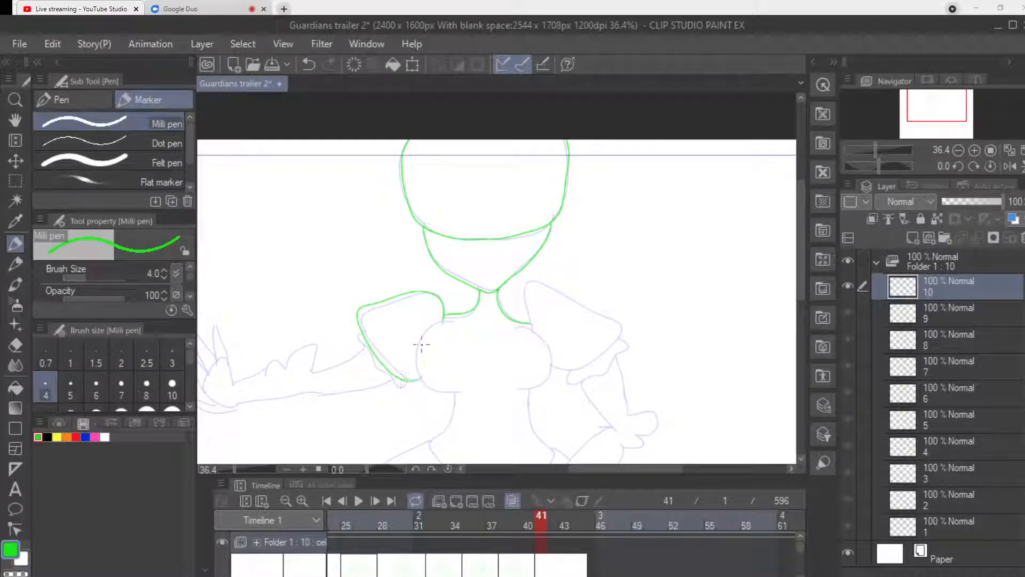
pyautogui.moveTo(456, 321)
pyautogui.mouseDown()
pyautogui.moveTo(426, 331)
pyautogui.moveTo(418, 364)
pyautogui.moveTo(424, 384)
pyautogui.moveTo(449, 391)
pyautogui.mouseUp()
pyautogui.moveTo(536, 328)
pyautogui.mouseDown()
pyautogui.moveTo(526, 292)
pyautogui.moveTo(540, 284)
pyautogui.moveTo(615, 325)
pyautogui.moveTo(621, 336)
pyautogui.moveTo(565, 368)
pyautogui.mouseUp()
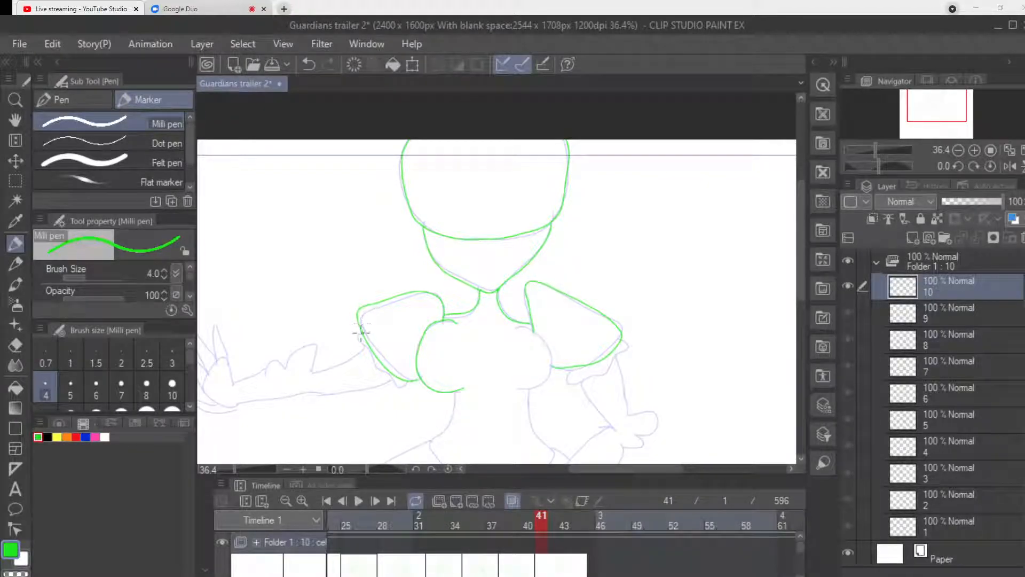
pyautogui.moveTo(365, 342)
pyautogui.mouseDown()
pyautogui.moveTo(376, 371)
pyautogui.moveTo(412, 380)
pyautogui.mouseUp()
pyautogui.moveTo(574, 367)
pyautogui.mouseDown()
pyautogui.moveTo(568, 381)
pyautogui.moveTo(608, 374)
pyautogui.moveTo(630, 346)
pyautogui.moveTo(613, 337)
pyautogui.mouseUp()
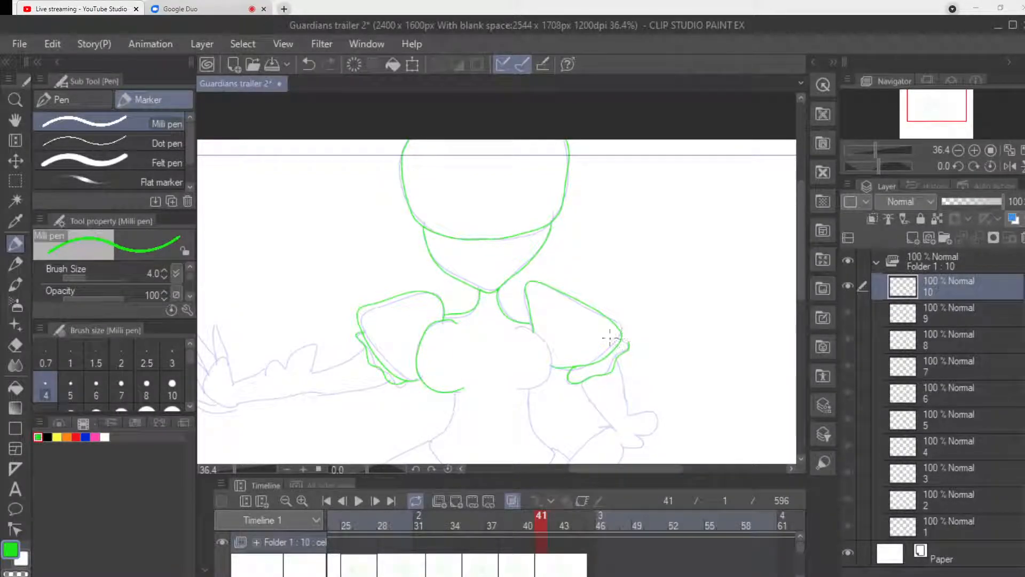
# Draw the outstretched arm with its frilled elbow, ending in a hand with spread fingers.
pyautogui.moveTo(598, 468); pyautogui.dragTo(567, 468)
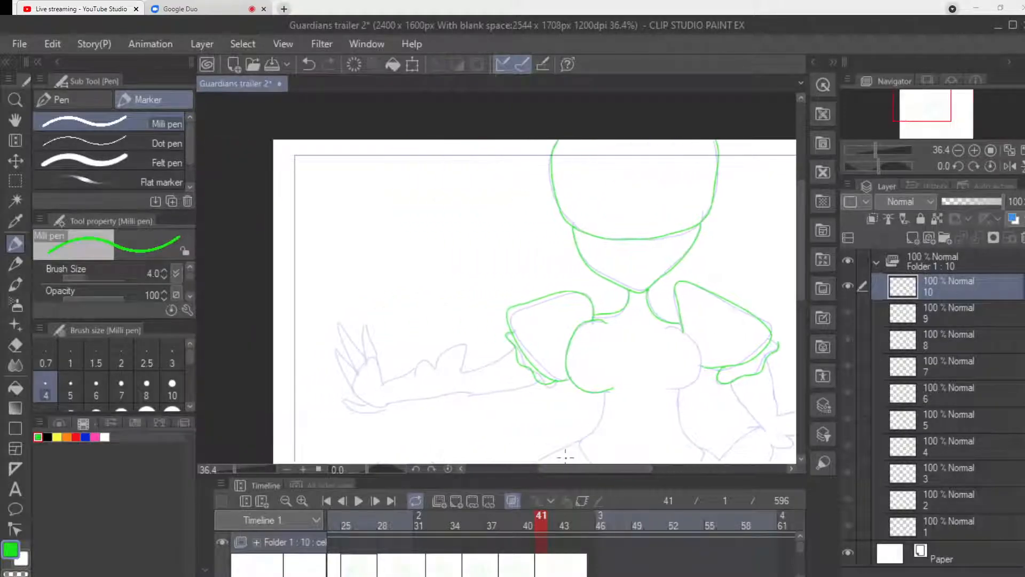
pyautogui.moveTo(510, 345)
pyautogui.mouseDown()
pyautogui.moveTo(485, 367)
pyautogui.moveTo(461, 370)
pyautogui.mouseUp()
pyautogui.moveTo(534, 383)
pyautogui.mouseDown()
pyautogui.moveTo(467, 392)
pyautogui.moveTo(464, 347)
pyautogui.moveTo(446, 346)
pyautogui.moveTo(436, 365)
pyautogui.moveTo(424, 358)
pyautogui.moveTo(381, 380)
pyautogui.mouseUp()
pyautogui.moveTo(469, 393)
pyautogui.mouseDown()
pyautogui.moveTo(401, 398)
pyautogui.moveTo(400, 371)
pyautogui.moveTo(385, 380)
pyautogui.moveTo(374, 355)
pyautogui.moveTo(358, 368)
pyautogui.moveTo(390, 402)
pyautogui.mouseUp()
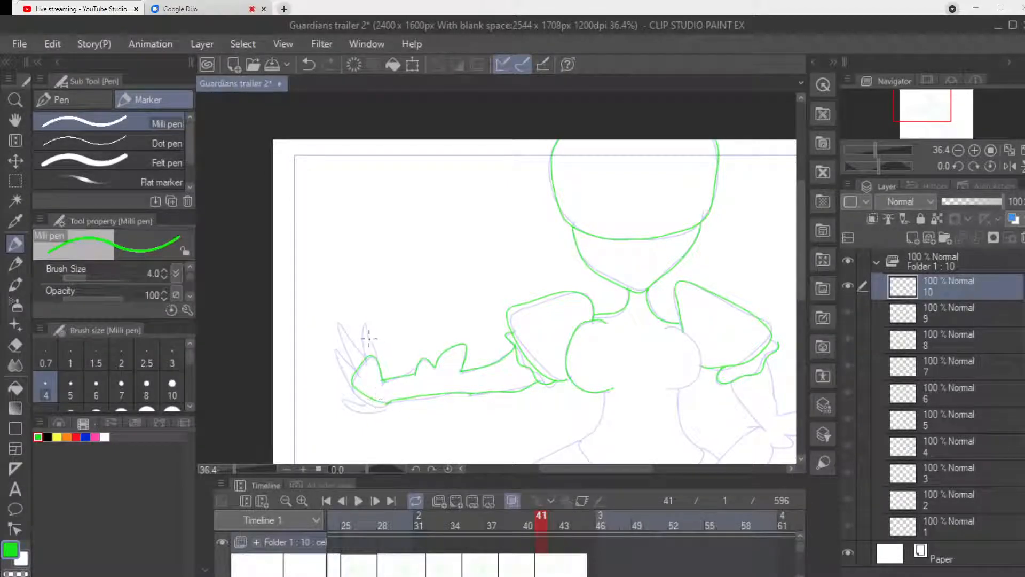
pyautogui.moveTo(377, 355)
pyautogui.mouseDown()
pyautogui.moveTo(358, 329)
pyautogui.moveTo(363, 356)
pyautogui.moveTo(336, 326)
pyautogui.moveTo(358, 361)
pyautogui.moveTo(328, 347)
pyautogui.moveTo(343, 372)
pyautogui.moveTo(354, 357)
pyautogui.moveTo(378, 396)
pyautogui.moveTo(346, 403)
pyautogui.moveTo(383, 407)
pyautogui.mouseUp()
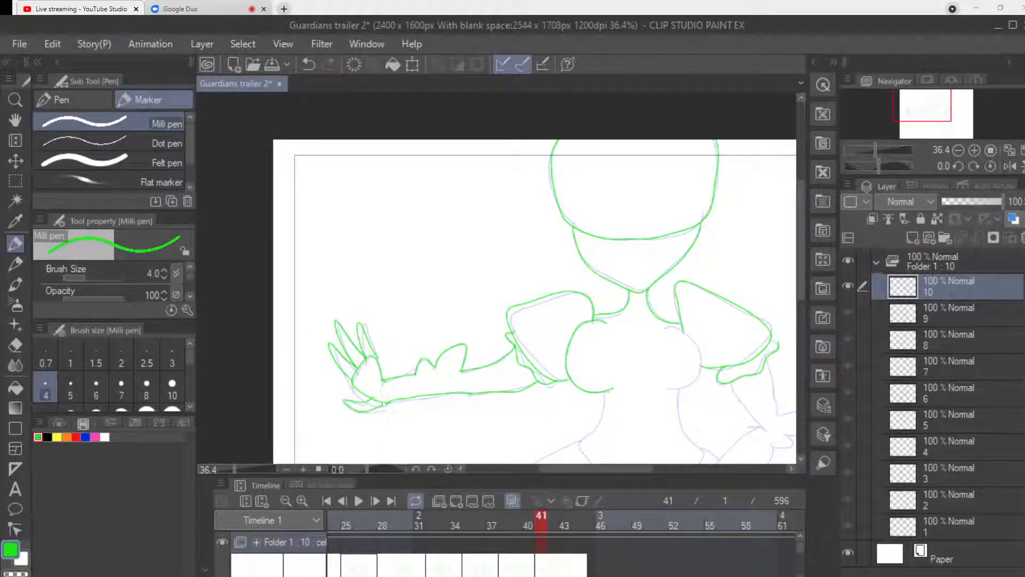
# Draw the bent arm with a frilled elbow, its forearm angled down to the bodice point and a curled fist.
pyautogui.moveTo(596, 469); pyautogui.dragTo(622, 469)
pyautogui.moveTo(801, 256); pyautogui.dragTo(801, 295)
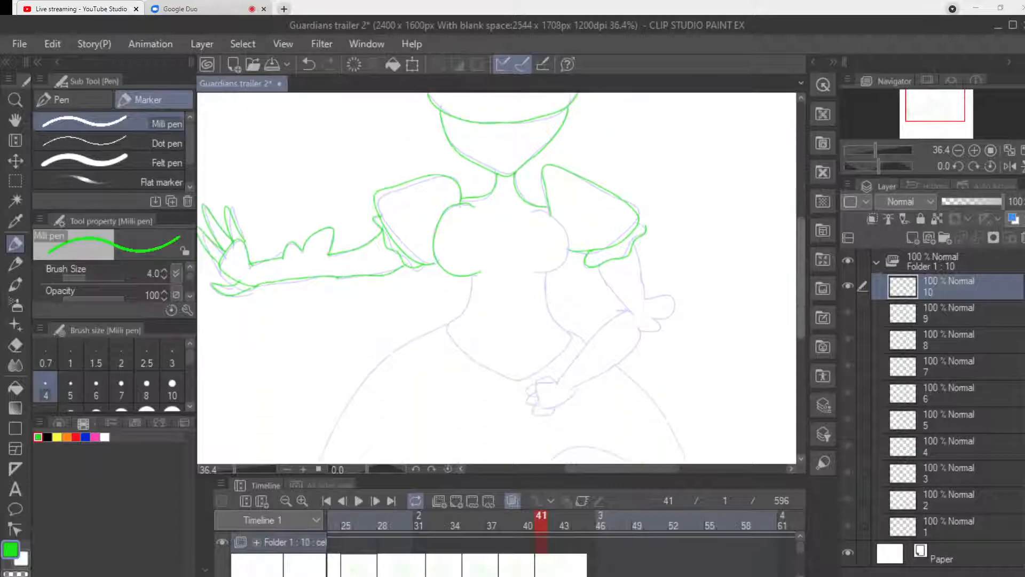
pyautogui.moveTo(598, 261); pyautogui.dragTo(630, 308)
pyautogui.moveTo(633, 239)
pyautogui.mouseDown()
pyautogui.moveTo(648, 284)
pyautogui.moveTo(641, 300)
pyautogui.moveTo(671, 297)
pyautogui.moveTo(649, 327)
pyautogui.mouseUp()
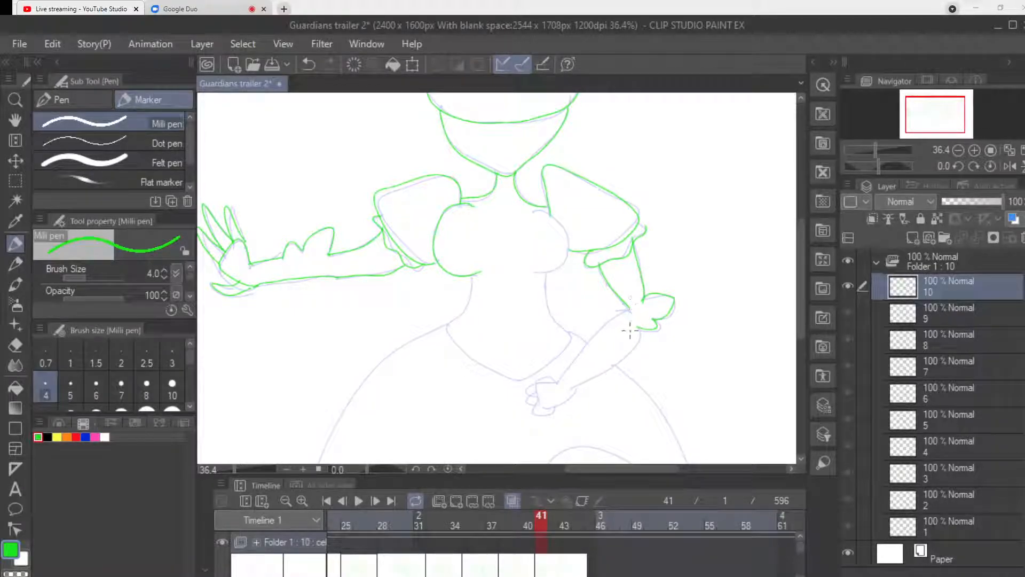
pyautogui.moveTo(626, 303); pyautogui.dragTo(558, 380)
pyautogui.moveTo(645, 324)
pyautogui.mouseDown()
pyautogui.moveTo(639, 345)
pyautogui.moveTo(613, 365)
pyautogui.moveTo(581, 382)
pyautogui.moveTo(544, 378)
pyautogui.moveTo(540, 400)
pyautogui.moveTo(570, 391)
pyautogui.mouseUp()
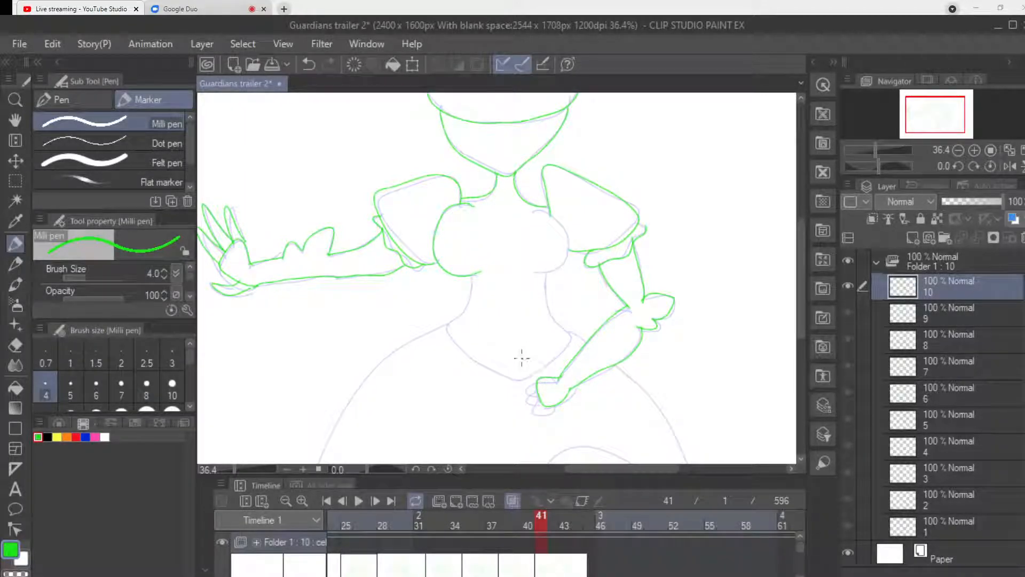
pyautogui.moveTo(526, 389)
pyautogui.mouseDown()
pyautogui.moveTo(541, 403)
pyautogui.moveTo(542, 393)
pyautogui.moveTo(533, 406)
pyautogui.moveTo(553, 411)
pyautogui.moveTo(565, 392)
pyautogui.moveTo(536, 368)
pyautogui.mouseUp()
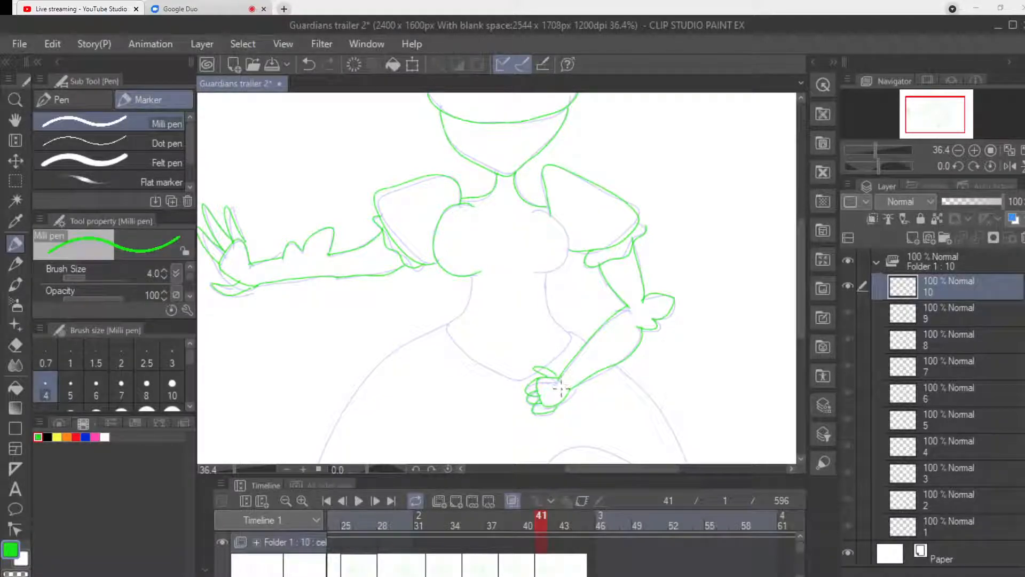
# Draw the bust curve on the bent arm's side, both waist lines and the bodice's pointed lower edge.
pyautogui.moveTo(533, 215)
pyautogui.mouseDown()
pyautogui.moveTo(568, 232)
pyautogui.moveTo(536, 273)
pyautogui.mouseUp()
pyautogui.moveTo(474, 273); pyautogui.dragTo(446, 323)
pyautogui.moveTo(547, 272); pyautogui.dragTo(560, 326)
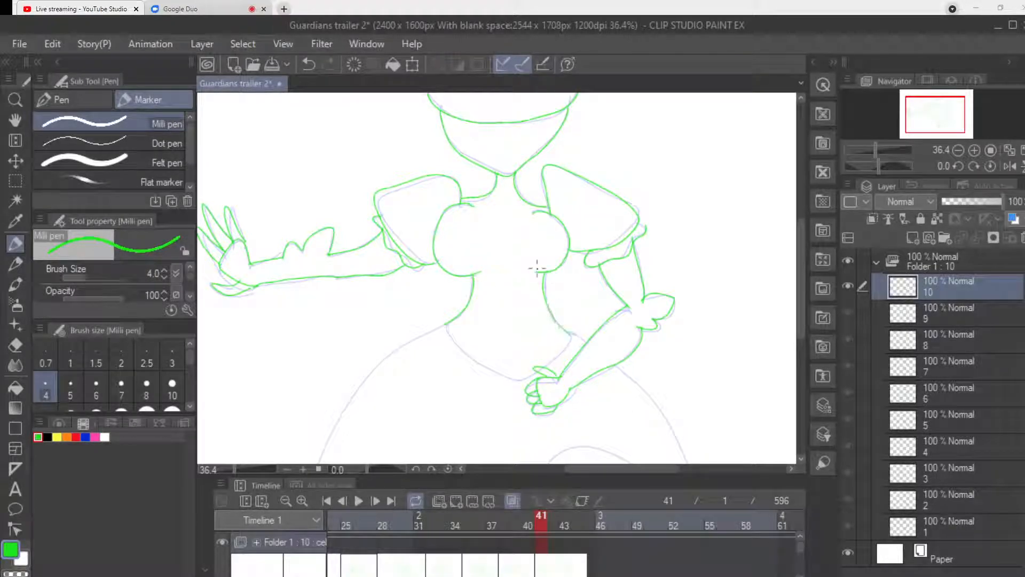
pyautogui.moveTo(447, 322)
pyautogui.mouseDown()
pyautogui.moveTo(487, 362)
pyautogui.moveTo(516, 375)
pyautogui.moveTo(537, 367)
pyautogui.mouseUp()
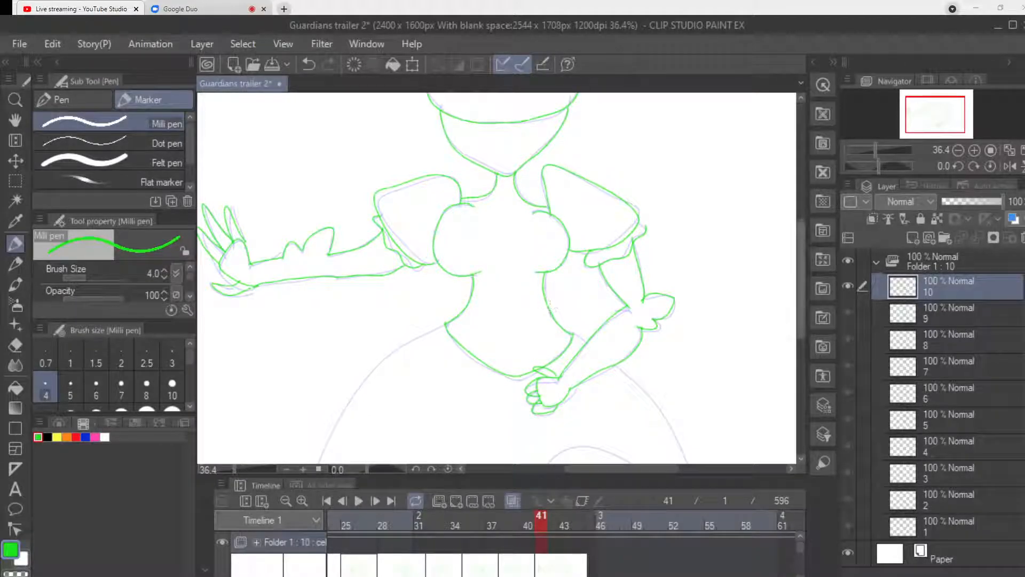
# Draw both flared outer skirt edges down to the canvas edge and an inner arch on the outstretched arm's side.
pyautogui.scroll(-5, 550, 307)
pyautogui.moveTo(447, 216)
pyautogui.mouseDown()
pyautogui.moveTo(414, 236)
pyautogui.moveTo(297, 417)
pyautogui.mouseUp()
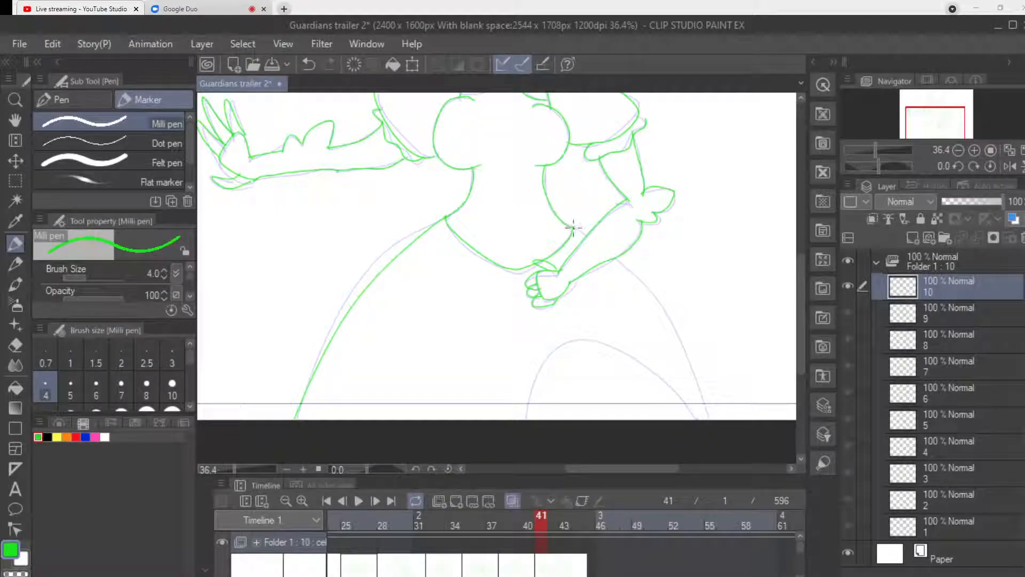
pyautogui.moveTo(609, 257)
pyautogui.mouseDown()
pyautogui.moveTo(678, 323)
pyautogui.moveTo(711, 406)
pyautogui.mouseUp()
pyautogui.moveTo(469, 419)
pyautogui.mouseDown()
pyautogui.moveTo(457, 380)
pyautogui.moveTo(374, 377)
pyautogui.moveTo(346, 415)
pyautogui.mouseUp()
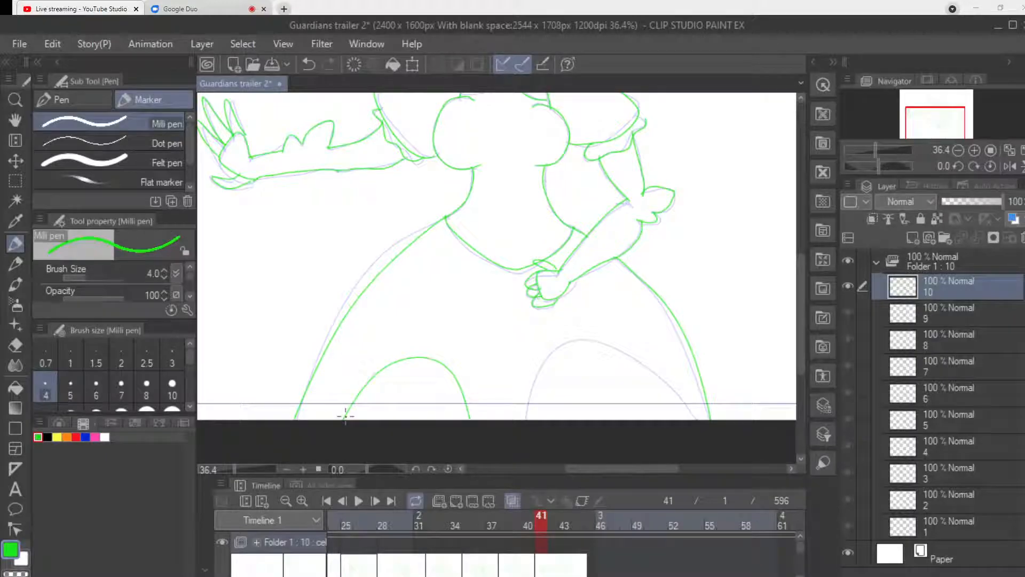
# Undo the skirt, bodice and bent-arm strokes, back to the finished sleeves and outstretched arm.
pyautogui.hotkey('ctrl', 'z')
pyautogui.hotkey('ctrl', 'z')
pyautogui.hotkey('ctrl', 'z')
pyautogui.hotkey('ctrl', 'z')
pyautogui.hotkey('ctrl', 'z')
pyautogui.hotkey('ctrl', 'z')
pyautogui.hotkey('ctrl', 'z')
pyautogui.hotkey('ctrl', 'z')
pyautogui.hotkey('ctrl', 'z')
pyautogui.hotkey('ctrl', 'z')
pyautogui.hotkey('ctrl', 'z')
pyautogui.hotkey('ctrl', 'z')
pyautogui.hotkey('ctrl', 'z')
pyautogui.hotkey('ctrl', 'z')
pyautogui.hotkey('ctrl', 'z')
pyautogui.hotkey('ctrl', 'z')
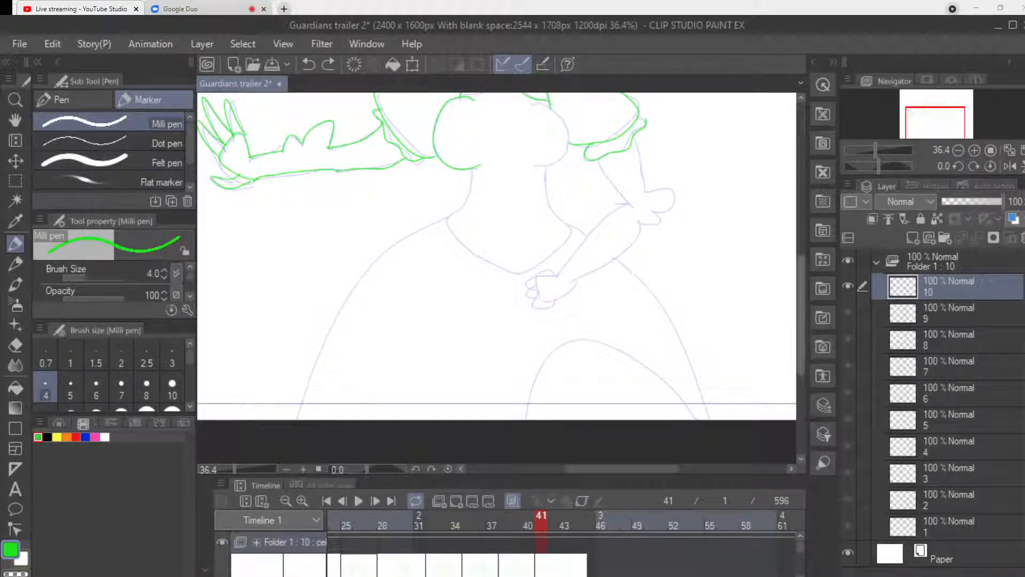
# Draw the remaining bust curve and the bent arm with a frilled elbow, its forearm raised to a curled hand at the chest.
pyautogui.scroll(2, 444, 273)
pyautogui.moveTo(533, 159)
pyautogui.mouseDown()
pyautogui.moveTo(565, 182)
pyautogui.moveTo(566, 205)
pyautogui.moveTo(540, 222)
pyautogui.mouseUp()
pyautogui.moveTo(598, 212); pyautogui.dragTo(628, 260)
pyautogui.moveTo(635, 191)
pyautogui.mouseDown()
pyautogui.moveTo(646, 251)
pyautogui.moveTo(671, 249)
pyautogui.moveTo(669, 269)
pyautogui.moveTo(649, 280)
pyautogui.moveTo(544, 222)
pyautogui.mouseUp()
pyautogui.moveTo(645, 289)
pyautogui.mouseDown()
pyautogui.moveTo(607, 284)
pyautogui.moveTo(536, 231)
pyautogui.mouseUp()
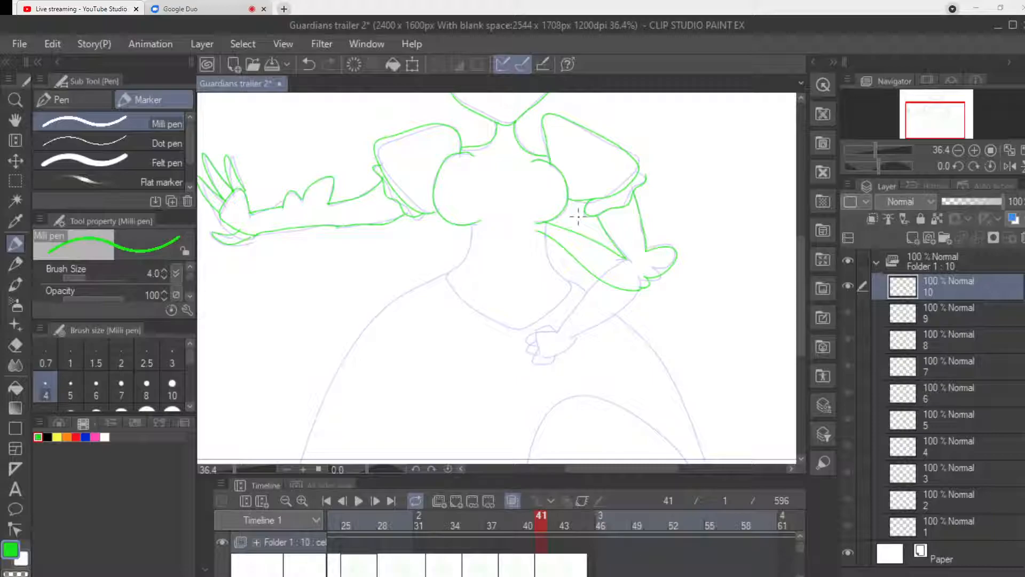
pyautogui.moveTo(527, 205)
pyautogui.mouseDown()
pyautogui.moveTo(543, 232)
pyautogui.moveTo(521, 208)
pyautogui.moveTo(515, 233)
pyautogui.moveTo(533, 231)
pyautogui.mouseUp()
pyautogui.moveTo(540, 197); pyautogui.dragTo(542, 215)
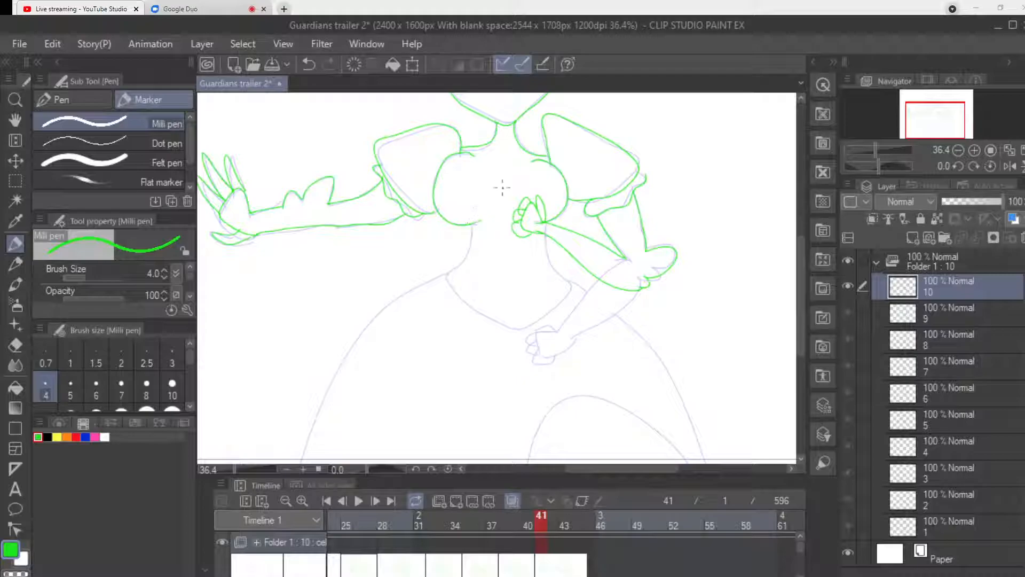
# Draw both waist curves and join them with the bodice's pointed lower edge.
pyautogui.moveTo(480, 222); pyautogui.dragTo(447, 273)
pyautogui.moveTo(547, 234)
pyautogui.mouseDown()
pyautogui.moveTo(548, 259)
pyautogui.moveTo(573, 287)
pyautogui.mouseUp()
pyautogui.moveTo(448, 272)
pyautogui.mouseDown()
pyautogui.moveTo(484, 318)
pyautogui.moveTo(526, 335)
pyautogui.moveTo(570, 289)
pyautogui.mouseUp()
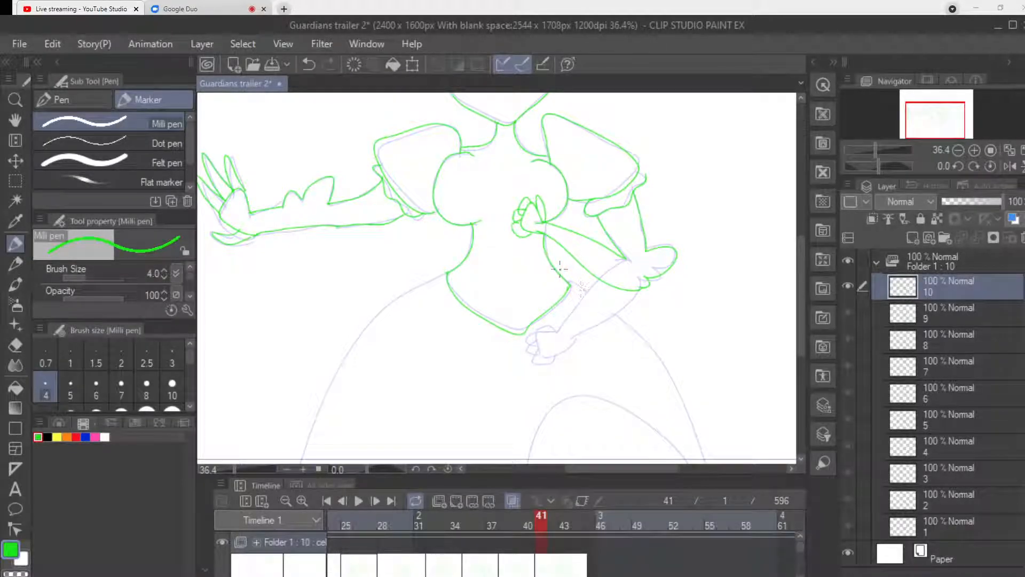
# Draw both flared outer skirt edges and a low inner arch on the outstretched arm's side, down to the canvas edge.
pyautogui.scroll(-3, 668, 300)
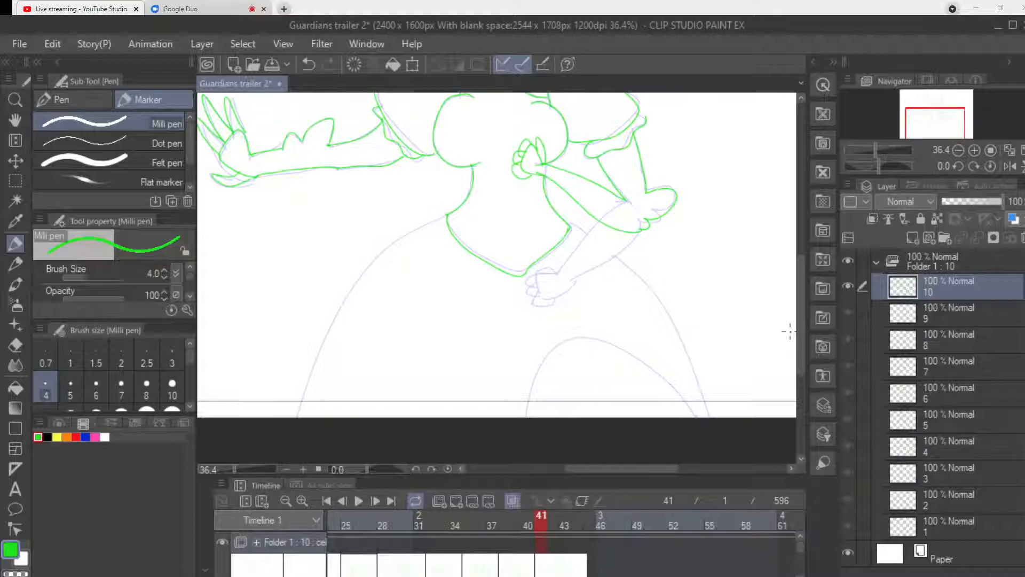
pyautogui.moveTo(447, 214)
pyautogui.mouseDown()
pyautogui.moveTo(387, 248)
pyautogui.moveTo(345, 301)
pyautogui.moveTo(295, 411)
pyautogui.mouseUp()
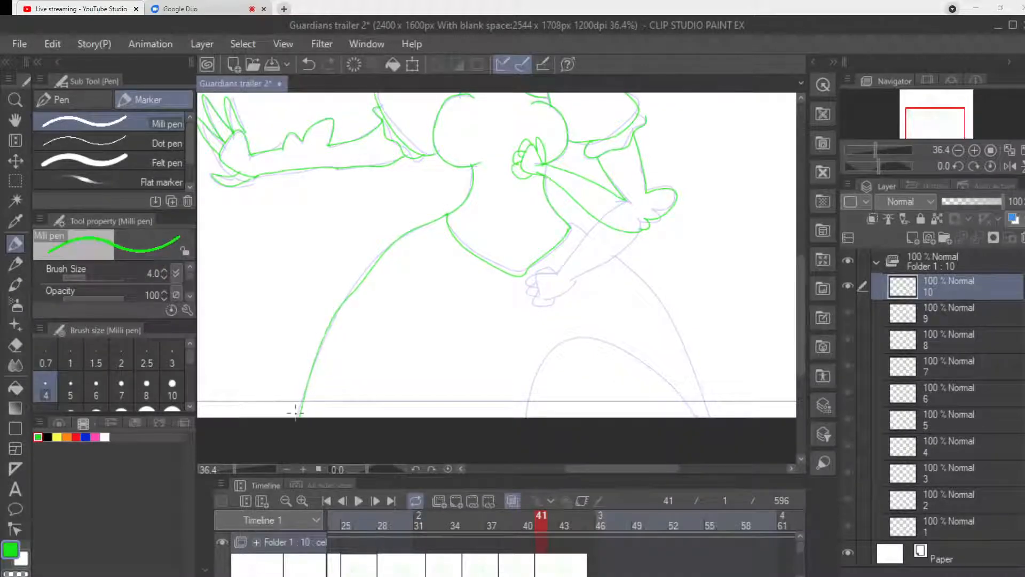
pyautogui.moveTo(572, 220)
pyautogui.mouseDown()
pyautogui.moveTo(671, 315)
pyautogui.moveTo(714, 414)
pyautogui.mouseUp()
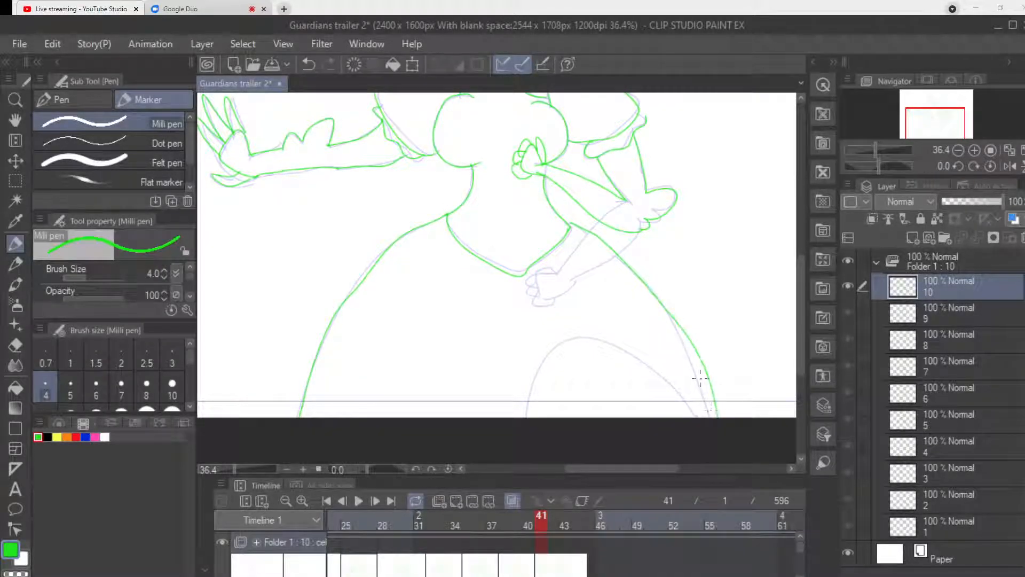
pyautogui.moveTo(485, 416)
pyautogui.mouseDown()
pyautogui.moveTo(400, 340)
pyautogui.moveTo(315, 414)
pyautogui.mouseUp()
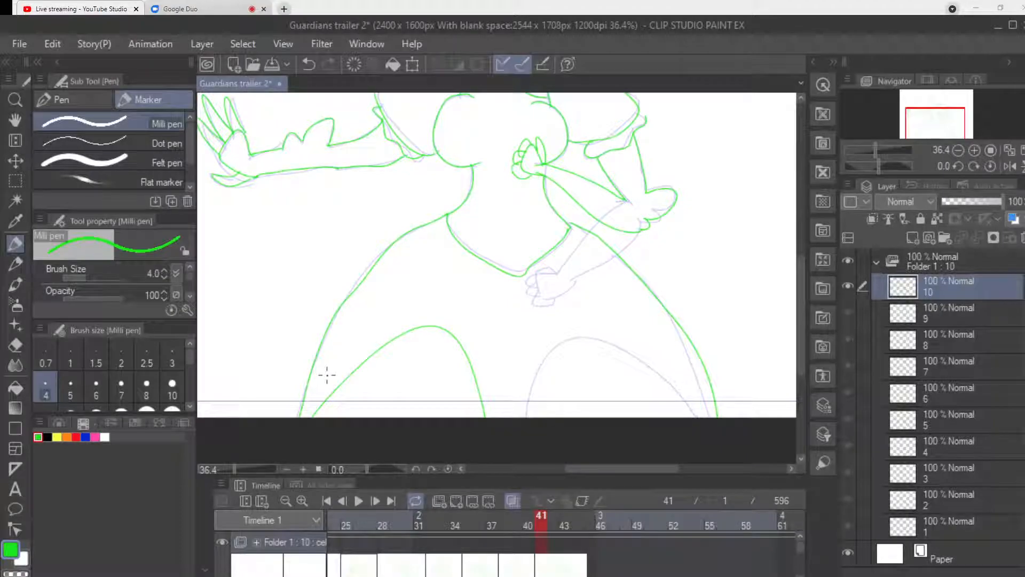
pyautogui.hotkey('ctrl', 'z')
pyautogui.moveTo(471, 417)
pyautogui.mouseDown()
pyautogui.moveTo(450, 373)
pyautogui.moveTo(323, 417)
pyautogui.mouseUp()
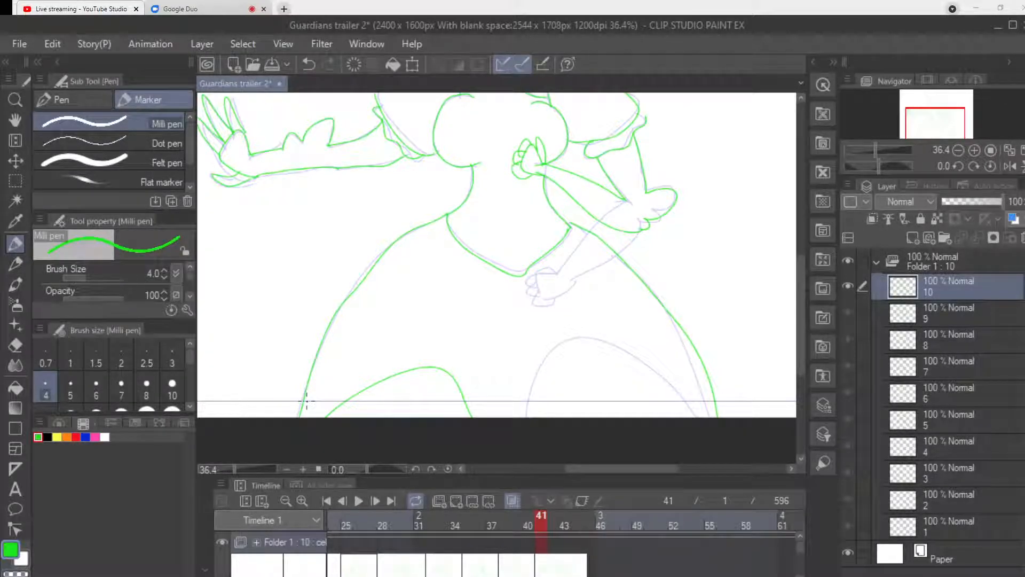
# Add a new blank animation cel at frame 42 of the timeline.
pyautogui.click(578, 521)
pyautogui.moveTo(578, 521); pyautogui.dragTo(554, 520)
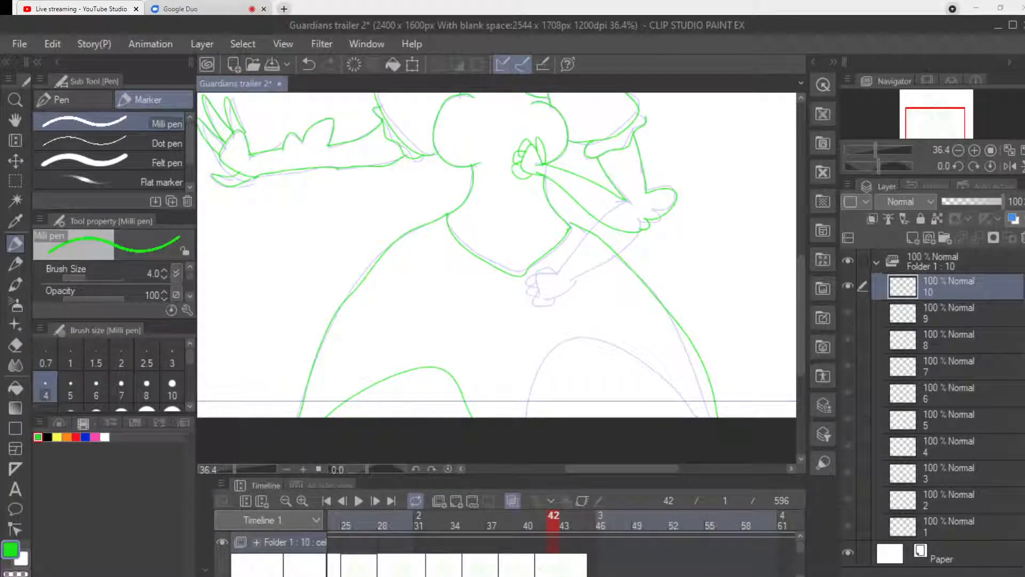
pyautogui.click(456, 501)
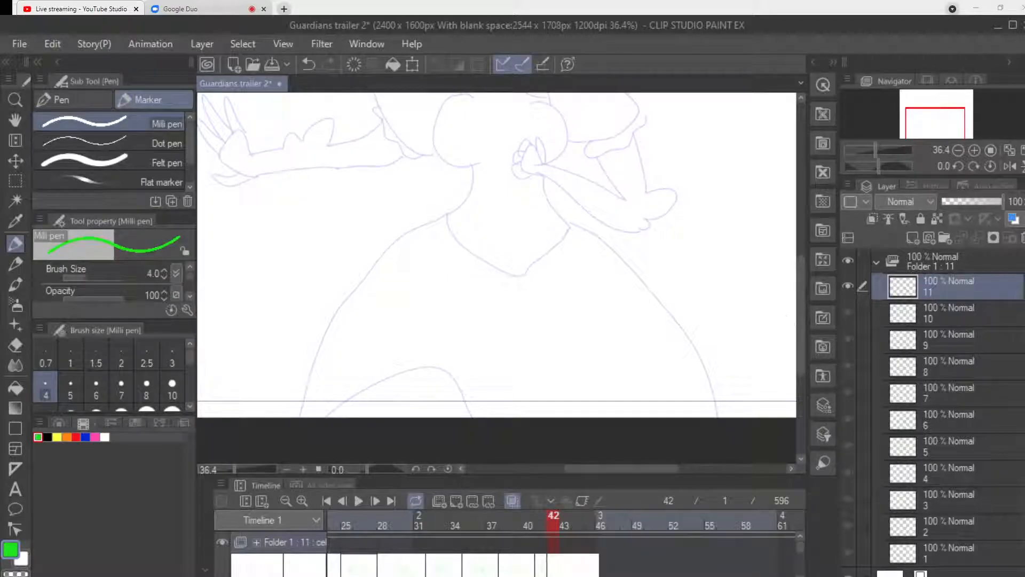
pyautogui.scroll(4, 790, 277)
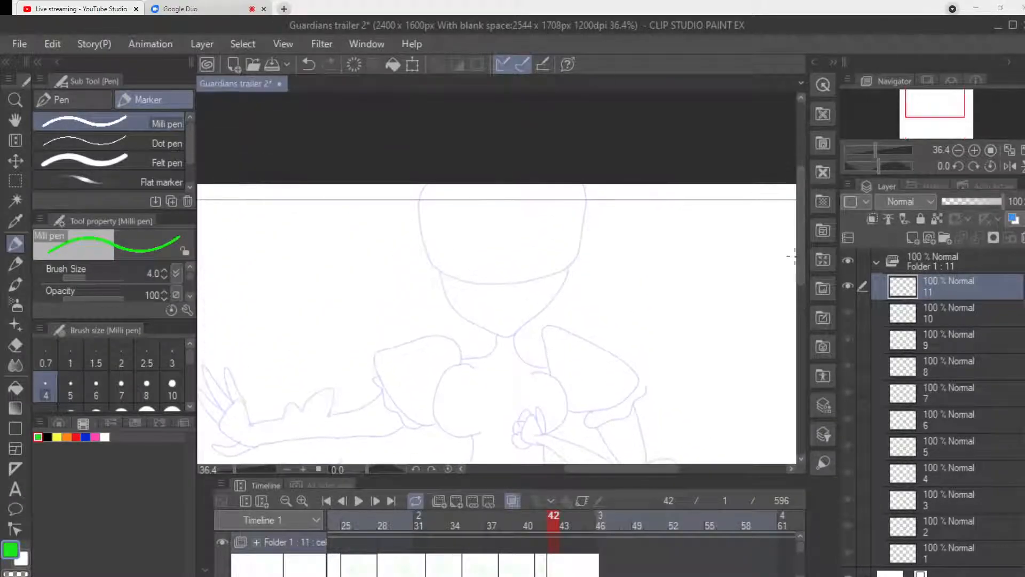
pyautogui.scroll(-6, 770, 360)
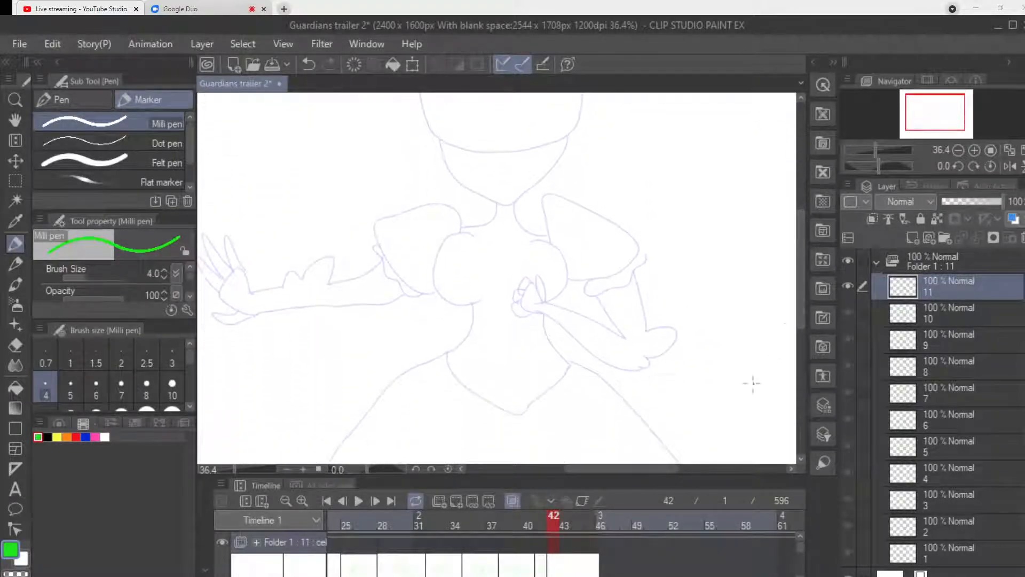
pyautogui.hscroll(6, 769, 359)
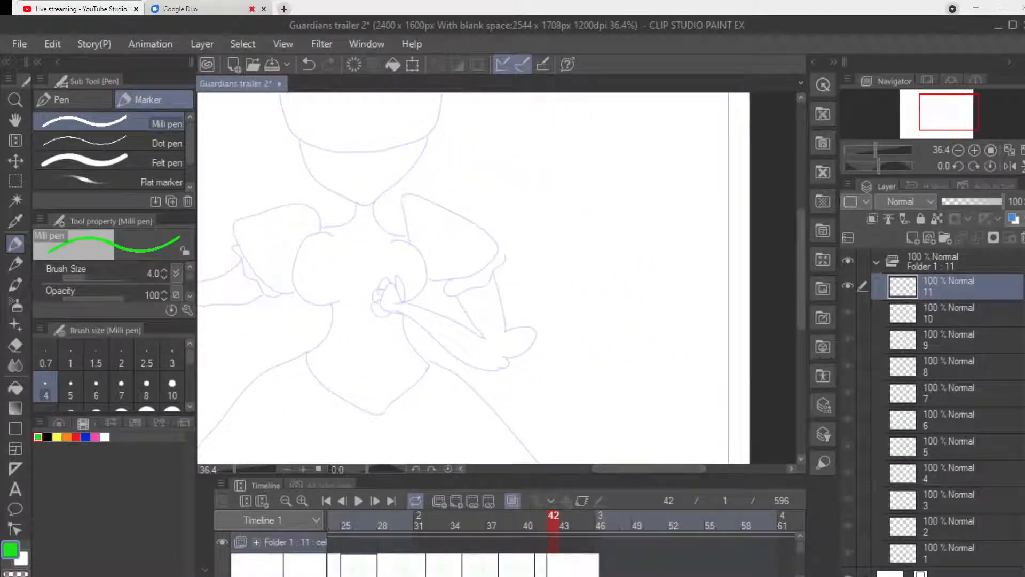
# Draw a second, smaller figure's round head with an angular jaw in the empty space beside the dressed character's bent arm.
pyautogui.moveTo(572, 169)
pyautogui.mouseDown()
pyautogui.moveTo(514, 212)
pyautogui.moveTo(528, 267)
pyautogui.moveTo(589, 284)
pyautogui.moveTo(642, 228)
pyautogui.moveTo(616, 176)
pyautogui.moveTo(567, 169)
pyautogui.mouseUp()
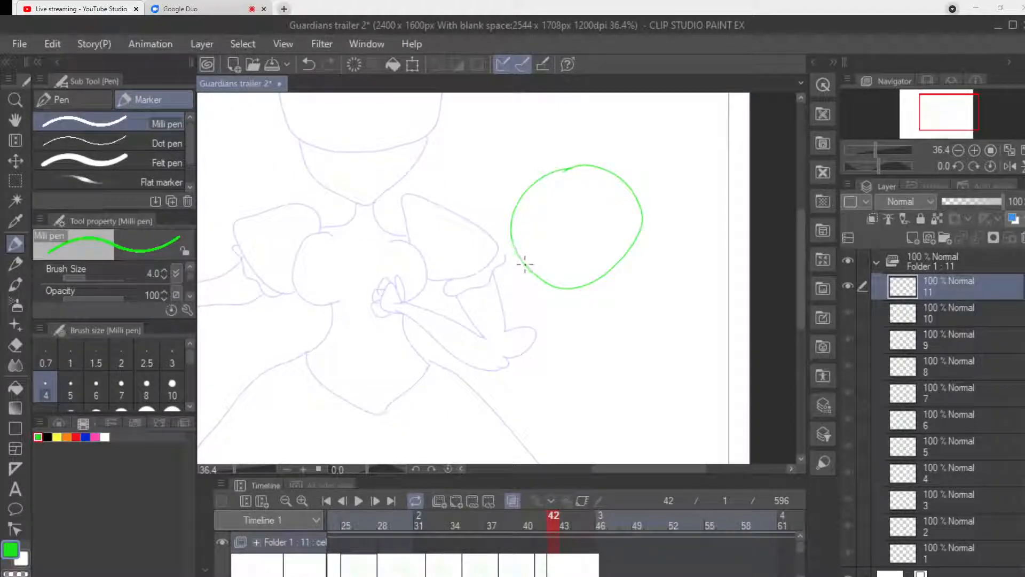
pyautogui.moveTo(526, 264)
pyautogui.mouseDown()
pyautogui.moveTo(528, 300)
pyautogui.moveTo(587, 286)
pyautogui.mouseUp()
pyautogui.moveTo(574, 143)
pyautogui.mouseDown()
pyautogui.moveTo(486, 182)
pyautogui.moveTo(483, 264)
pyautogui.mouseUp()
pyautogui.hotkey('ctrl', 'z')
# Draw the second figure's neck, chest and waist in profile, with a curved back line.
pyautogui.moveTo(597, 280); pyautogui.dragTo(595, 305)
pyautogui.moveTo(621, 261)
pyautogui.mouseDown()
pyautogui.moveTo(580, 333)
pyautogui.moveTo(601, 346)
pyautogui.moveTo(602, 334)
pyautogui.moveTo(609, 367)
pyautogui.mouseUp()
pyautogui.moveTo(633, 291); pyautogui.dragTo(658, 391)
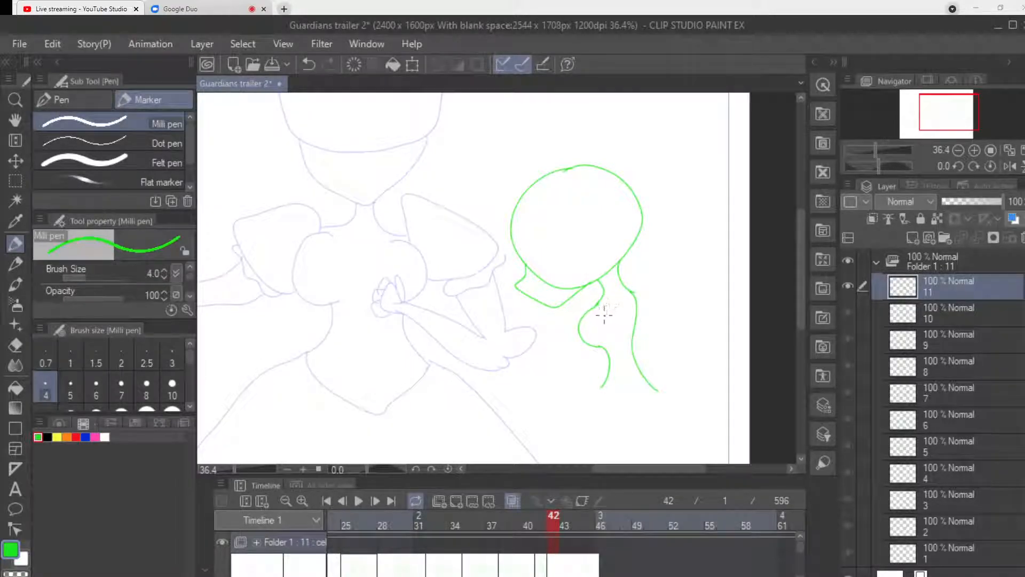
# Draw the second figure's arm hanging over the torso, with a bent elbow and a small hand at its end.
pyautogui.moveTo(603, 319)
pyautogui.mouseDown()
pyautogui.moveTo(613, 293)
pyautogui.moveTo(638, 326)
pyautogui.moveTo(621, 337)
pyautogui.moveTo(641, 358)
pyautogui.mouseUp()
pyautogui.moveTo(636, 321)
pyautogui.mouseDown()
pyautogui.moveTo(646, 342)
pyautogui.moveTo(635, 408)
pyautogui.mouseUp()
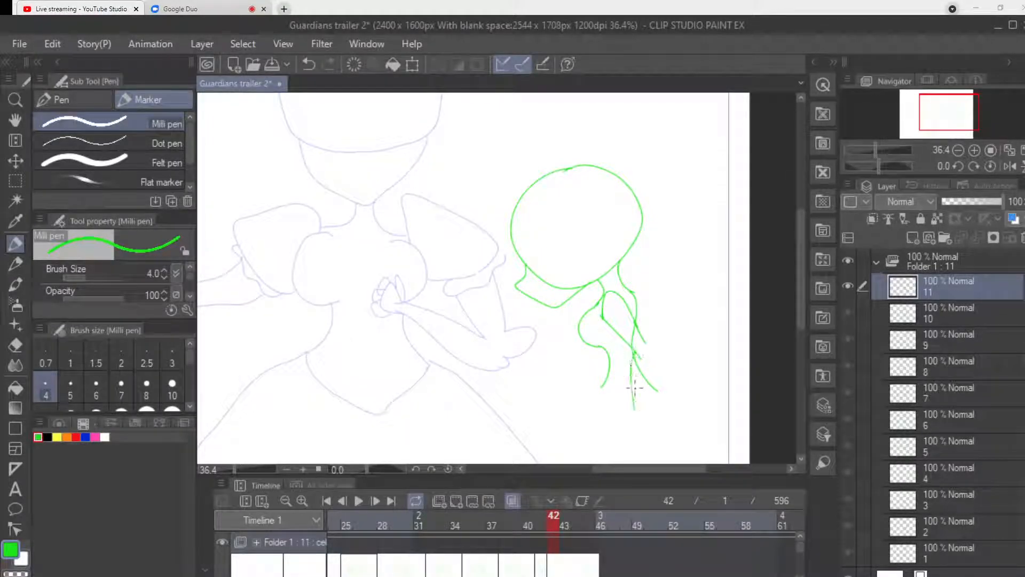
pyautogui.moveTo(642, 341)
pyautogui.mouseDown()
pyautogui.moveTo(655, 361)
pyautogui.moveTo(641, 410)
pyautogui.mouseUp()
pyautogui.moveTo(801, 294); pyautogui.dragTo(801, 327)
pyautogui.moveTo(636, 309)
pyautogui.mouseDown()
pyautogui.moveTo(621, 317)
pyautogui.moveTo(634, 334)
pyautogui.moveTo(641, 309)
pyautogui.moveTo(609, 324)
pyautogui.moveTo(603, 341)
pyautogui.moveTo(619, 320)
pyautogui.moveTo(611, 349)
pyautogui.mouseUp()
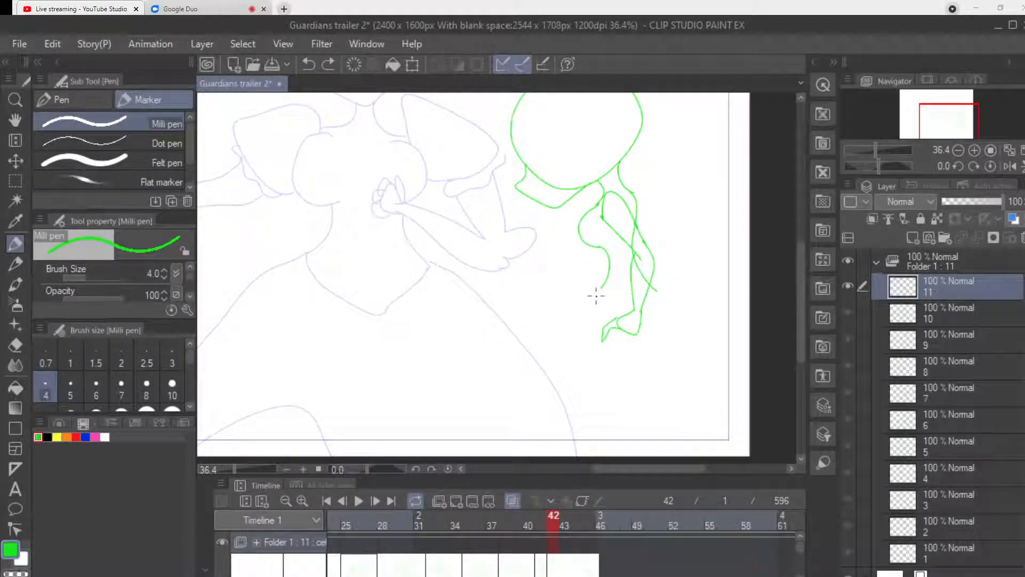
# Finish the second figure's splayed fingers and draw its curved hips and tapering legs down to the canvas's lower edge.
pyautogui.moveTo(620, 328)
pyautogui.mouseDown()
pyautogui.moveTo(625, 364)
pyautogui.moveTo(634, 330)
pyautogui.moveTo(630, 347)
pyautogui.moveTo(644, 356)
pyautogui.moveTo(612, 309)
pyautogui.moveTo(633, 312)
pyautogui.mouseUp()
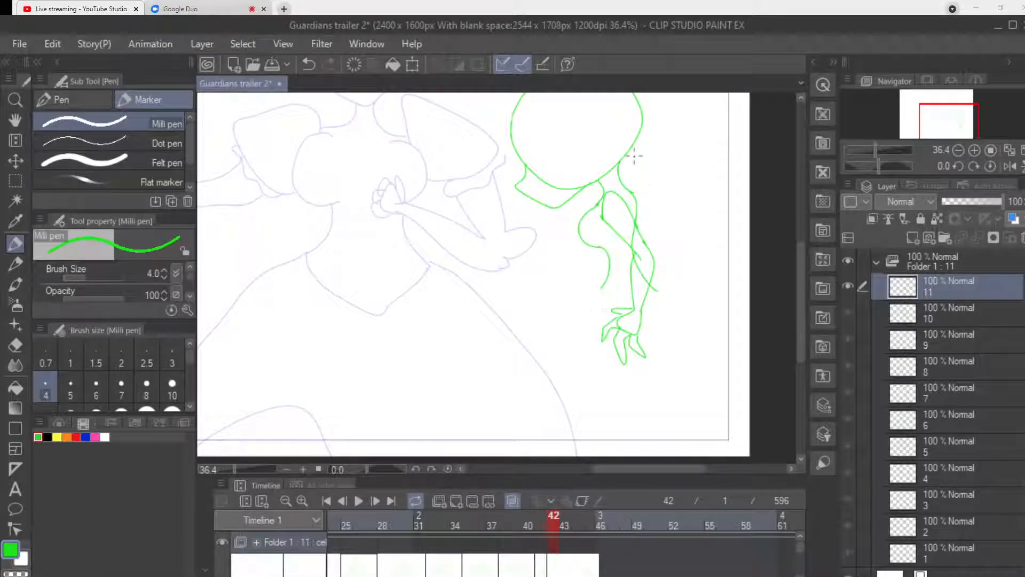
pyautogui.scroll(-3, 615, 114)
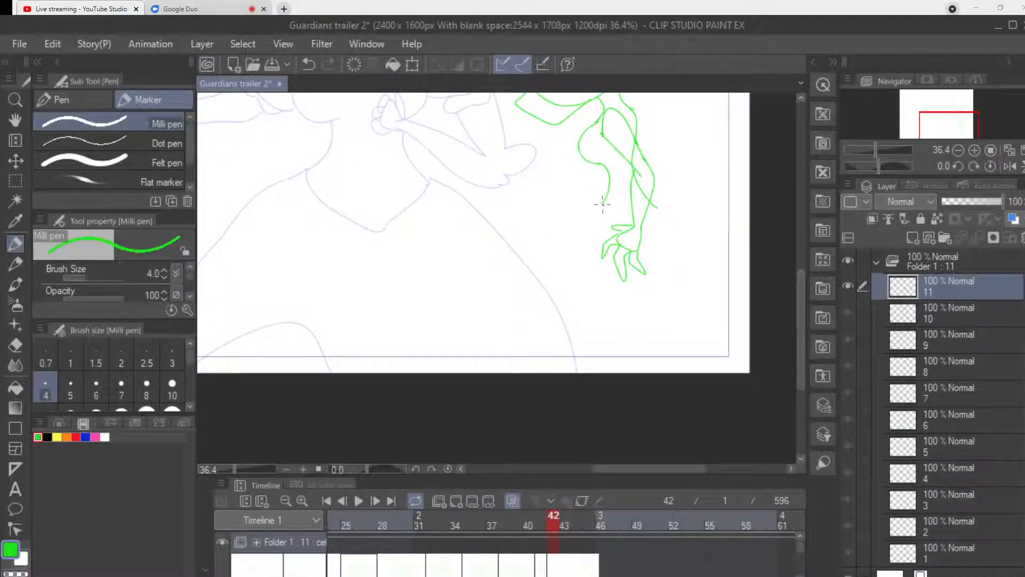
pyautogui.moveTo(603, 202)
pyautogui.mouseDown()
pyautogui.moveTo(581, 222)
pyautogui.moveTo(576, 299)
pyautogui.moveTo(594, 372)
pyautogui.mouseUp()
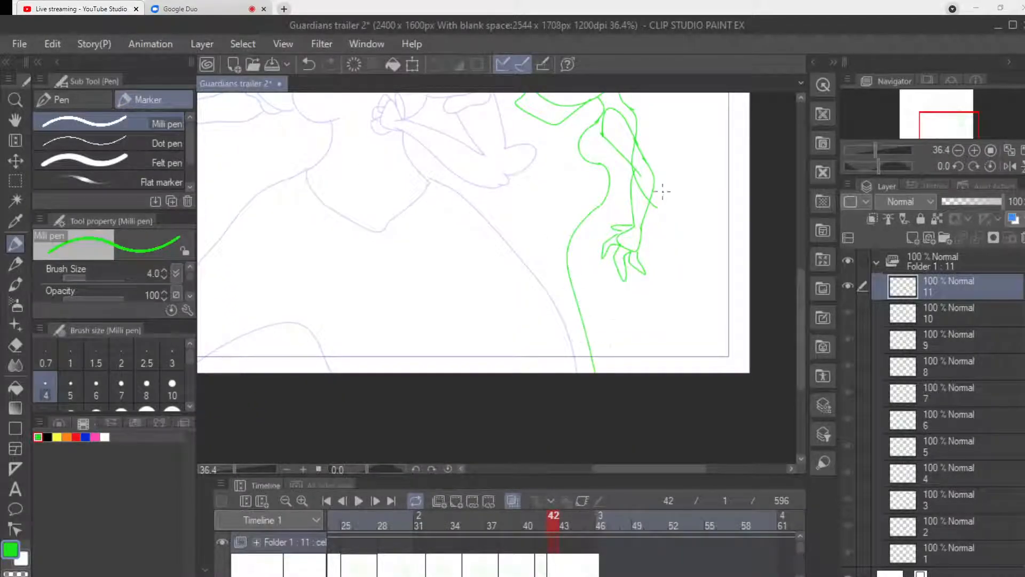
pyautogui.moveTo(653, 205)
pyautogui.mouseDown()
pyautogui.moveTo(668, 288)
pyautogui.moveTo(650, 372)
pyautogui.mouseUp()
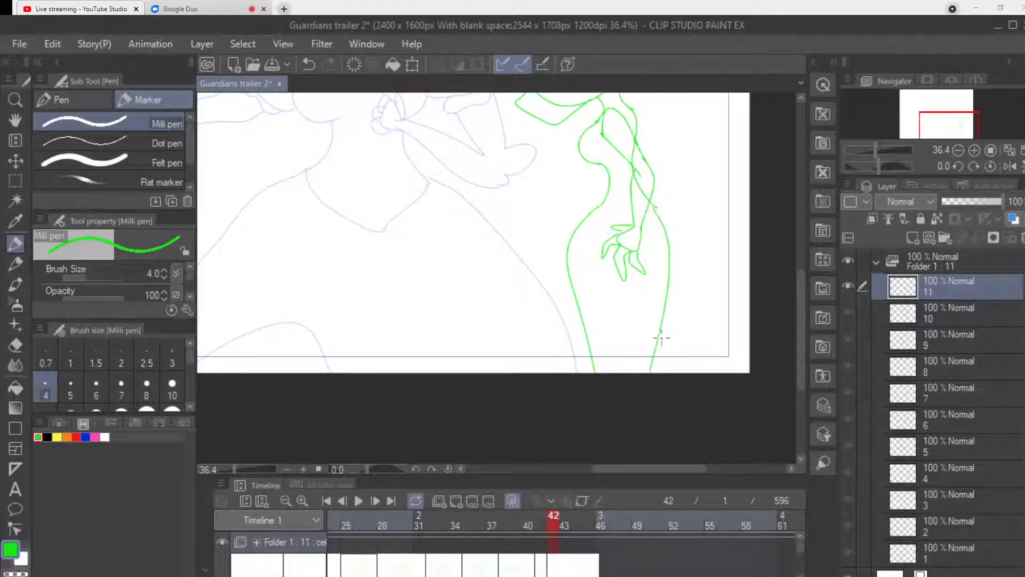
pyautogui.hotkey('ctrl', 'z')
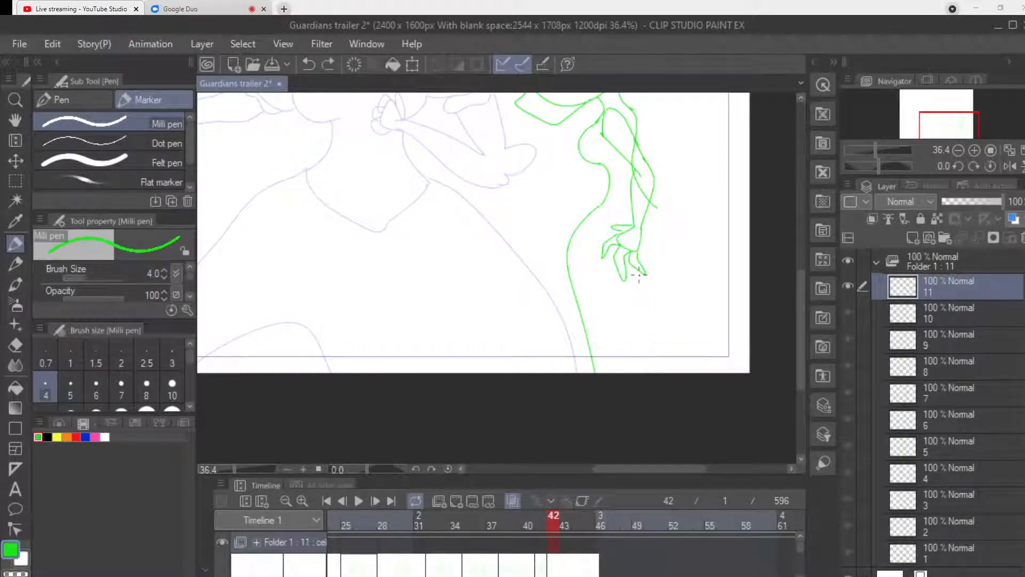
pyautogui.moveTo(656, 206)
pyautogui.mouseDown()
pyautogui.moveTo(671, 222)
pyautogui.moveTo(678, 286)
pyautogui.moveTo(665, 373)
pyautogui.mouseUp()
# Draw a small crouching figure below the dressed character's outstretched hand, with round head, pointed jaw, torso, skirt lines and an arm reaching back.
pyautogui.moveTo(640, 469); pyautogui.dragTo(581, 468)
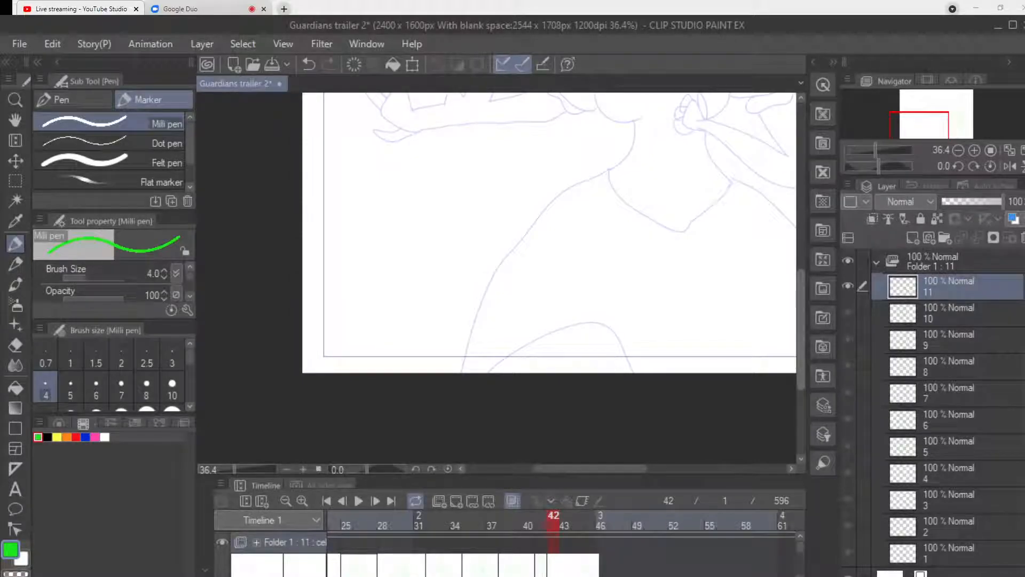
pyautogui.scroll(3, 366, 237)
pyautogui.moveTo(367, 225)
pyautogui.mouseDown()
pyautogui.moveTo(344, 296)
pyautogui.moveTo(429, 267)
pyautogui.moveTo(369, 226)
pyautogui.mouseUp()
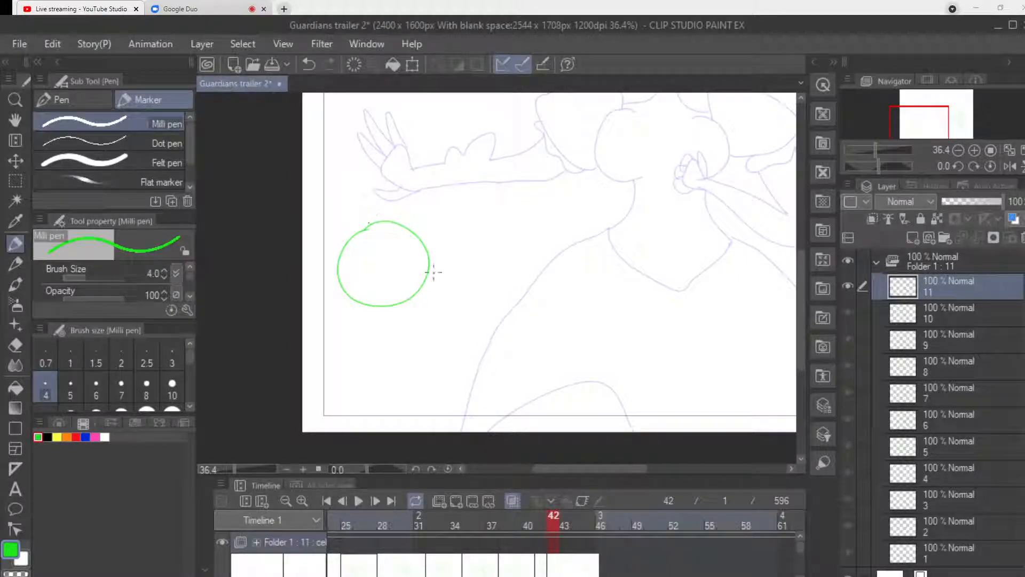
pyautogui.moveTo(430, 261)
pyautogui.mouseDown()
pyautogui.moveTo(437, 302)
pyautogui.moveTo(387, 307)
pyautogui.moveTo(382, 319)
pyautogui.moveTo(403, 318)
pyautogui.moveTo(400, 355)
pyautogui.mouseUp()
pyautogui.moveTo(377, 318)
pyautogui.mouseDown()
pyautogui.moveTo(363, 373)
pyautogui.moveTo(430, 430)
pyautogui.mouseUp()
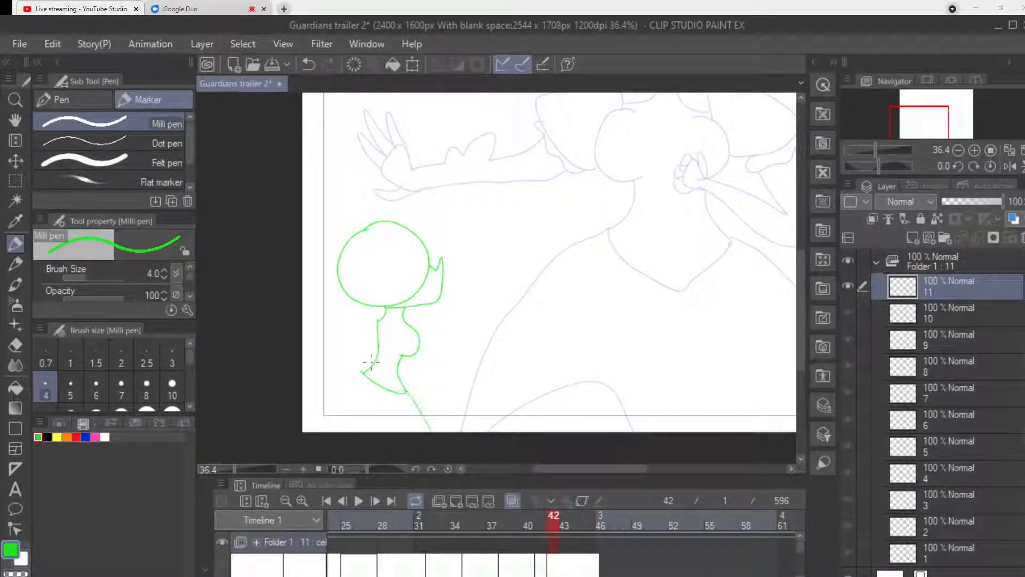
pyautogui.moveTo(365, 374)
pyautogui.mouseDown()
pyautogui.moveTo(303, 409)
pyautogui.moveTo(365, 360)
pyautogui.moveTo(358, 344)
pyautogui.moveTo(343, 374)
pyautogui.mouseUp()
pyautogui.moveTo(376, 327)
pyautogui.mouseDown()
pyautogui.moveTo(401, 319)
pyautogui.moveTo(386, 353)
pyautogui.moveTo(367, 353)
pyautogui.moveTo(380, 317)
pyautogui.moveTo(362, 355)
pyautogui.moveTo(380, 356)
pyautogui.moveTo(375, 326)
pyautogui.moveTo(330, 376)
pyautogui.moveTo(371, 362)
pyautogui.moveTo(333, 377)
pyautogui.moveTo(344, 345)
pyautogui.moveTo(324, 376)
pyautogui.moveTo(314, 366)
pyautogui.moveTo(313, 381)
pyautogui.moveTo(332, 384)
pyautogui.moveTo(306, 348)
pyautogui.moveTo(310, 368)
pyautogui.moveTo(298, 361)
pyautogui.moveTo(312, 378)
pyautogui.moveTo(311, 391)
pyautogui.mouseUp()
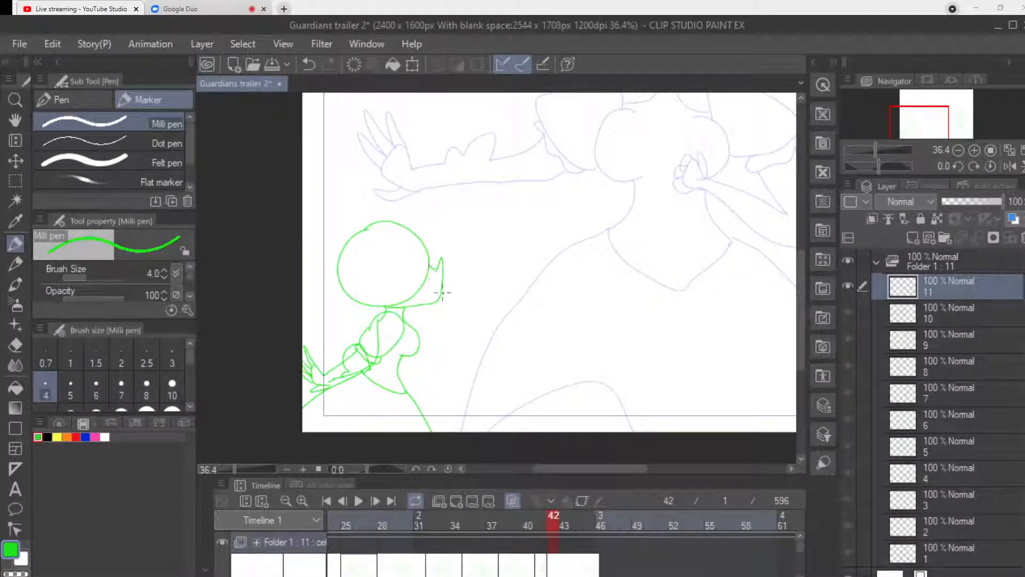
# Add a new blank animation cel at frame 45 and redraw the taller figure's head, jaw and chest over the onion skin.
pyautogui.click(590, 520)
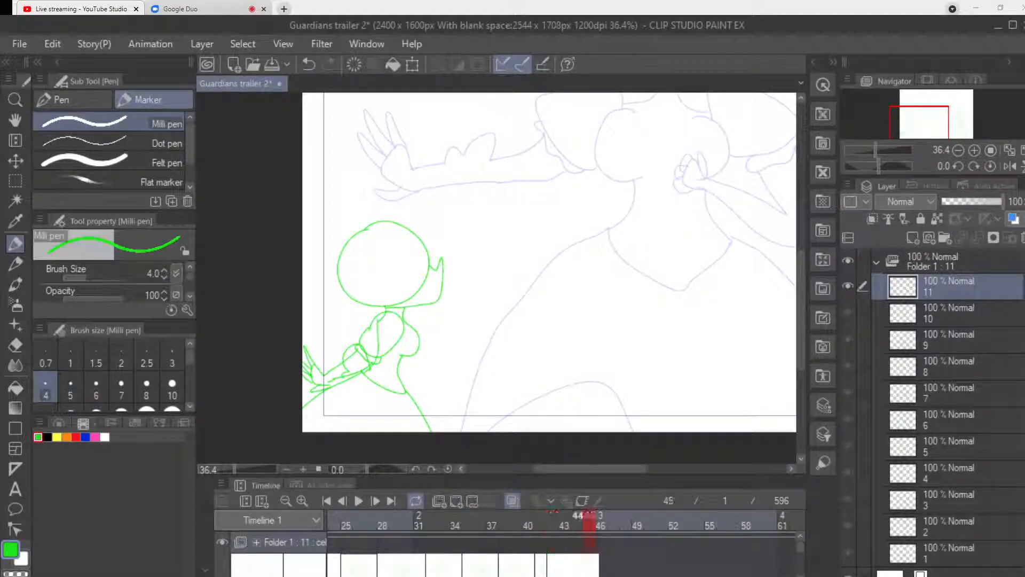
pyautogui.click(456, 500)
pyautogui.hscroll(2, 600, 453)
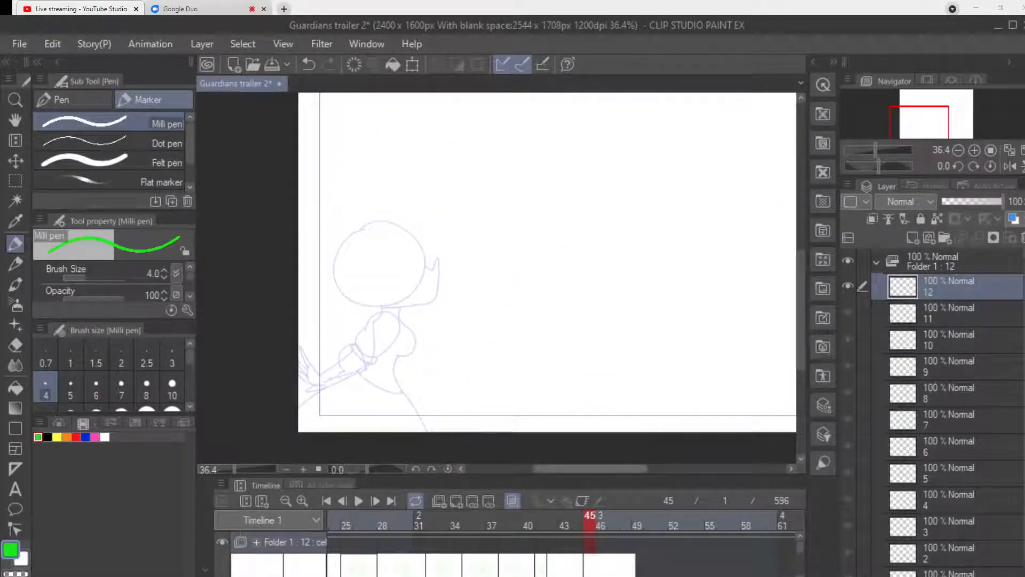
pyautogui.hscroll(3, 601, 453)
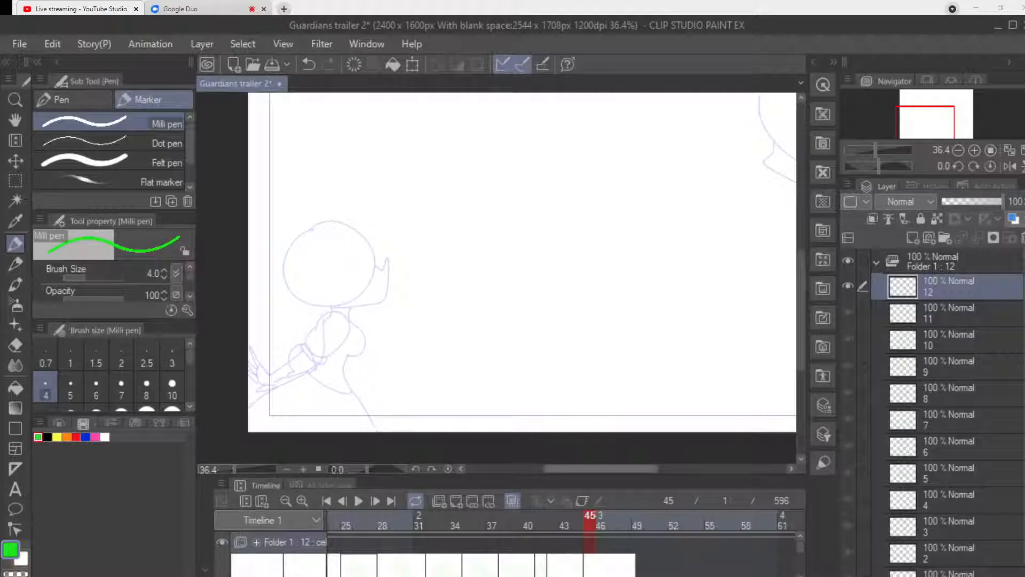
pyautogui.scroll(2, 497, 278)
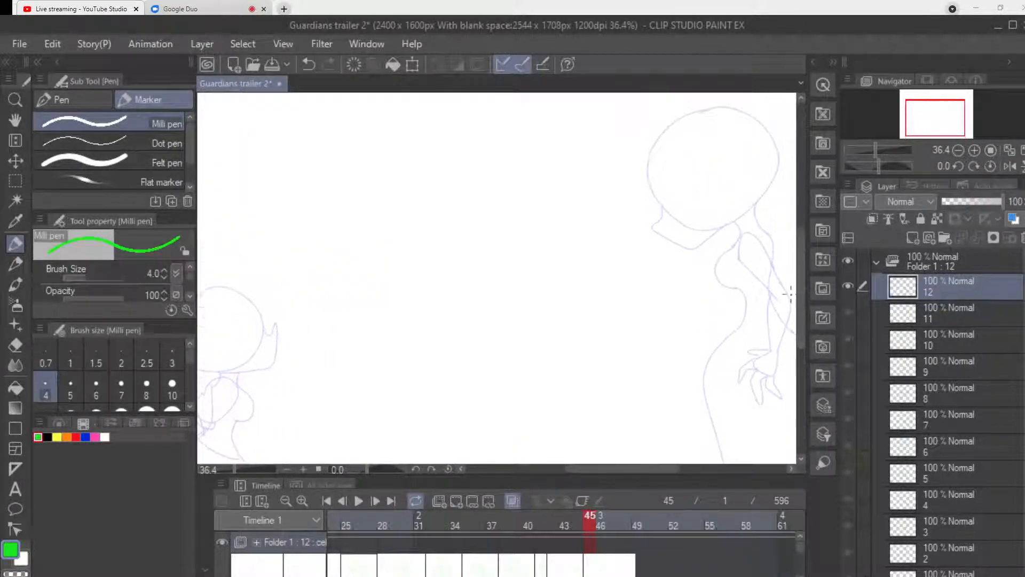
pyautogui.scroll(2, 790, 305)
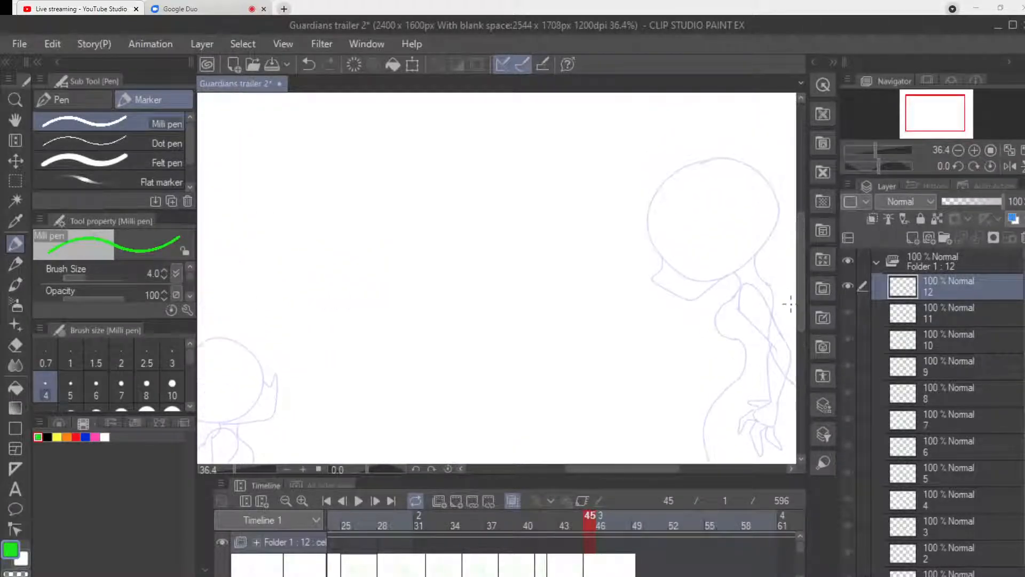
pyautogui.moveTo(662, 182)
pyautogui.mouseDown()
pyautogui.moveTo(664, 263)
pyautogui.moveTo(690, 282)
pyautogui.moveTo(734, 278)
pyautogui.moveTo(769, 244)
pyautogui.moveTo(775, 193)
pyautogui.moveTo(735, 157)
pyautogui.moveTo(667, 179)
pyautogui.mouseUp()
pyautogui.moveTo(662, 260)
pyautogui.mouseDown()
pyautogui.moveTo(654, 273)
pyautogui.moveTo(669, 293)
pyautogui.moveTo(699, 296)
pyautogui.moveTo(739, 283)
pyautogui.moveTo(717, 315)
pyautogui.moveTo(736, 340)
pyautogui.mouseUp()
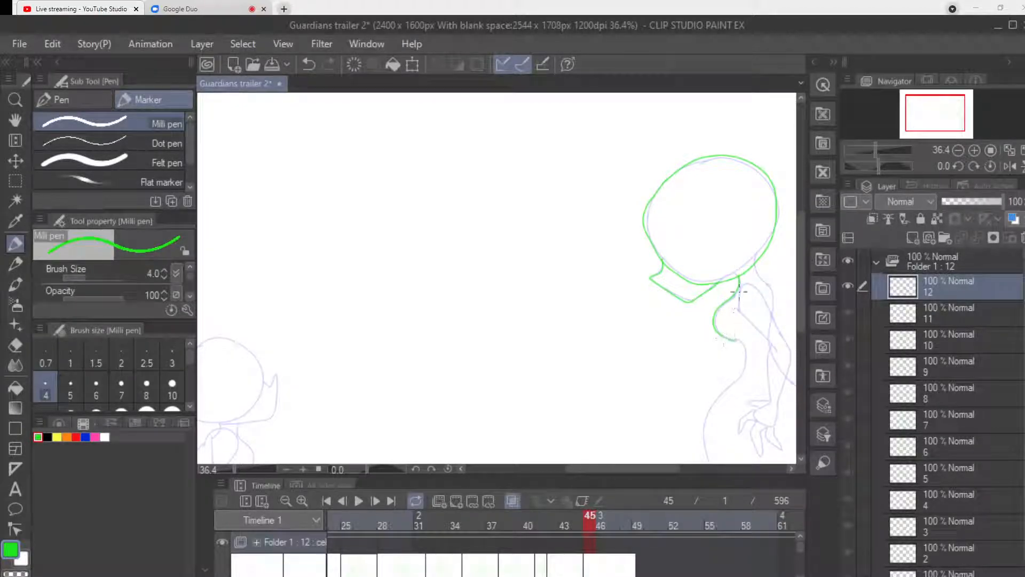
# Draw the taller figure's neck, back line and hanging bent arm with a spread-fingered hand, following the onion skin.
pyautogui.moveTo(656, 469); pyautogui.dragTo(688, 467)
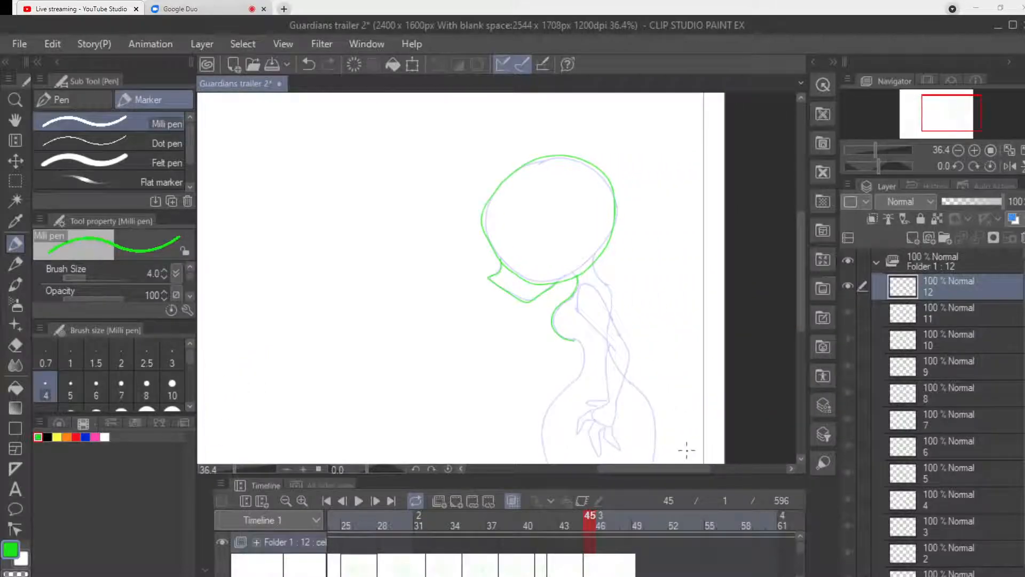
pyautogui.moveTo(594, 261)
pyautogui.mouseDown()
pyautogui.moveTo(610, 318)
pyautogui.moveTo(576, 274)
pyautogui.mouseUp()
pyautogui.moveTo(608, 306); pyautogui.dragTo(628, 350)
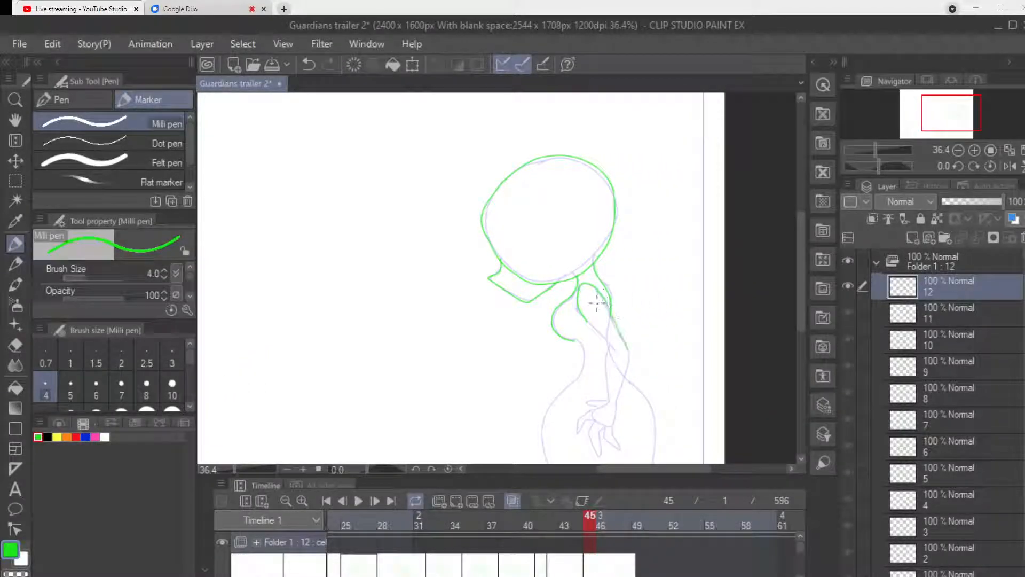
pyautogui.moveTo(583, 314)
pyautogui.mouseDown()
pyautogui.moveTo(611, 343)
pyautogui.moveTo(606, 399)
pyautogui.mouseUp()
pyautogui.moveTo(629, 351)
pyautogui.mouseDown()
pyautogui.moveTo(611, 393)
pyautogui.moveTo(606, 347)
pyautogui.moveTo(612, 401)
pyautogui.moveTo(592, 410)
pyautogui.moveTo(613, 430)
pyautogui.moveTo(621, 393)
pyautogui.moveTo(591, 403)
pyautogui.moveTo(600, 385)
pyautogui.moveTo(601, 408)
pyautogui.moveTo(575, 429)
pyautogui.moveTo(597, 421)
pyautogui.moveTo(589, 431)
pyautogui.moveTo(600, 454)
pyautogui.moveTo(598, 432)
pyautogui.moveTo(611, 423)
pyautogui.moveTo(602, 438)
pyautogui.moveTo(623, 450)
pyautogui.mouseUp()
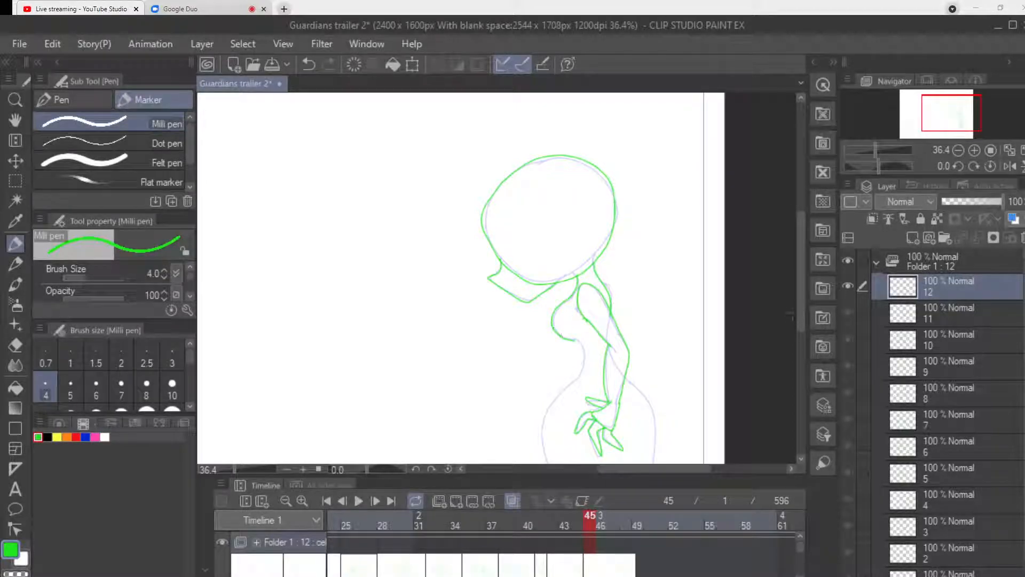
# Draw the taller figure's waist, rounded hips and tapering legs down to the canvas's lower edge.
pyautogui.scroll(-2, 578, 271)
pyautogui.moveTo(577, 266); pyautogui.dragTo(573, 312)
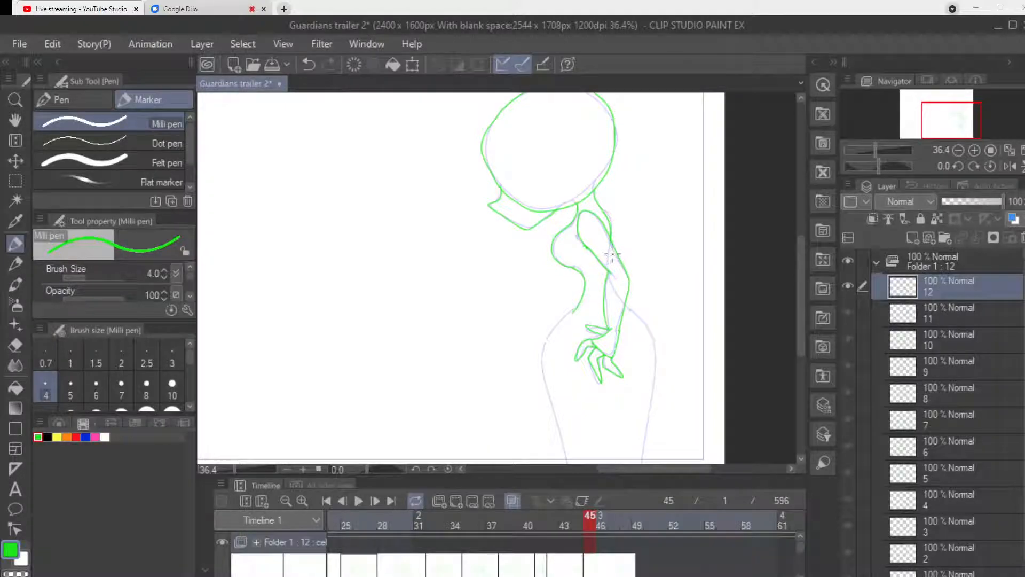
pyautogui.scroll(-3, 585, 234)
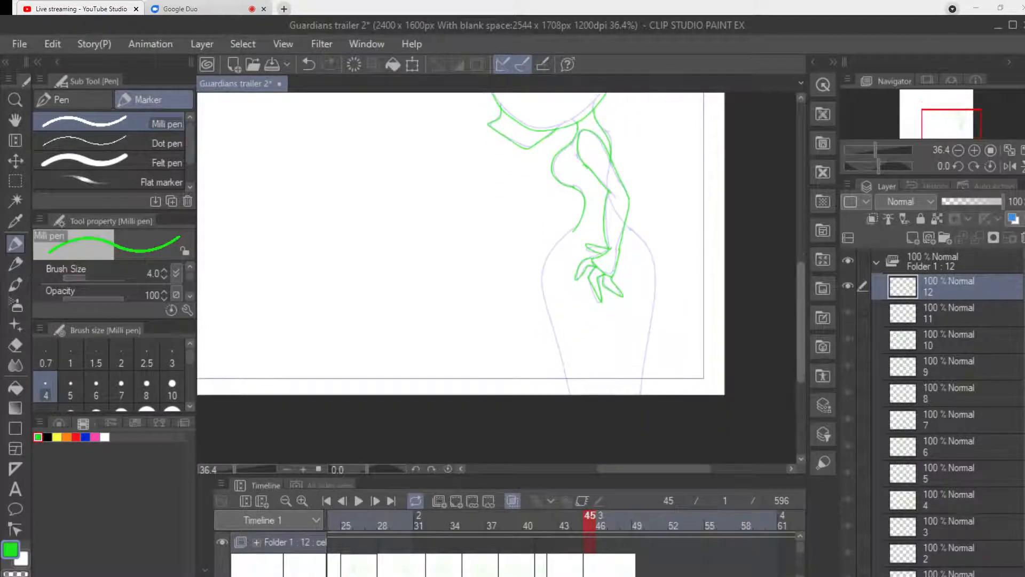
pyautogui.moveTo(570, 231)
pyautogui.mouseDown()
pyautogui.moveTo(555, 248)
pyautogui.moveTo(542, 290)
pyautogui.moveTo(571, 394)
pyautogui.mouseUp()
pyautogui.moveTo(625, 224)
pyautogui.mouseDown()
pyautogui.moveTo(648, 243)
pyautogui.moveTo(640, 394)
pyautogui.mouseUp()
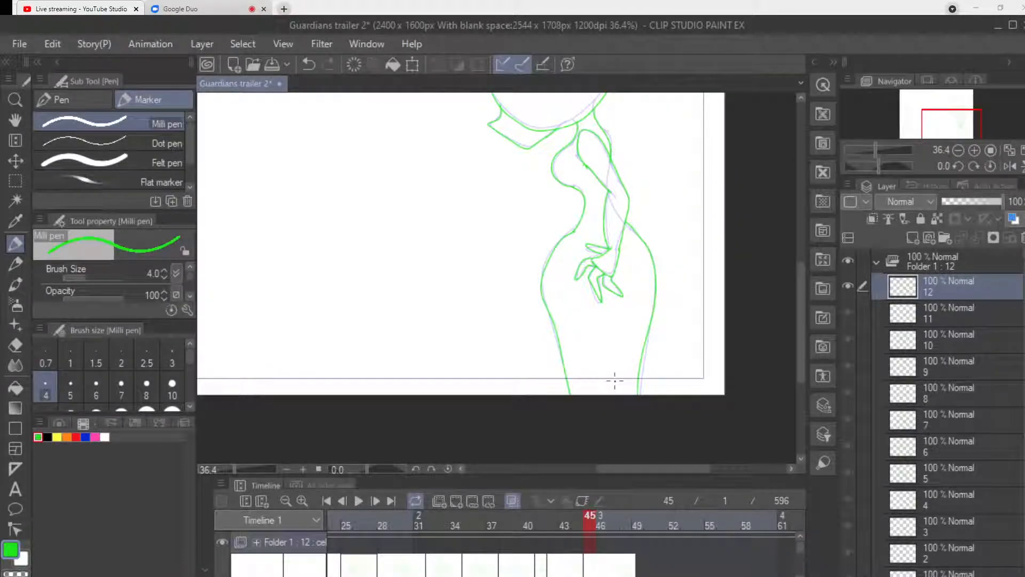
# Draw the small figure's round head and pointed jaw well above and ahead of its previous onion-skin pose.
pyautogui.hscroll(-5, 572, 438)
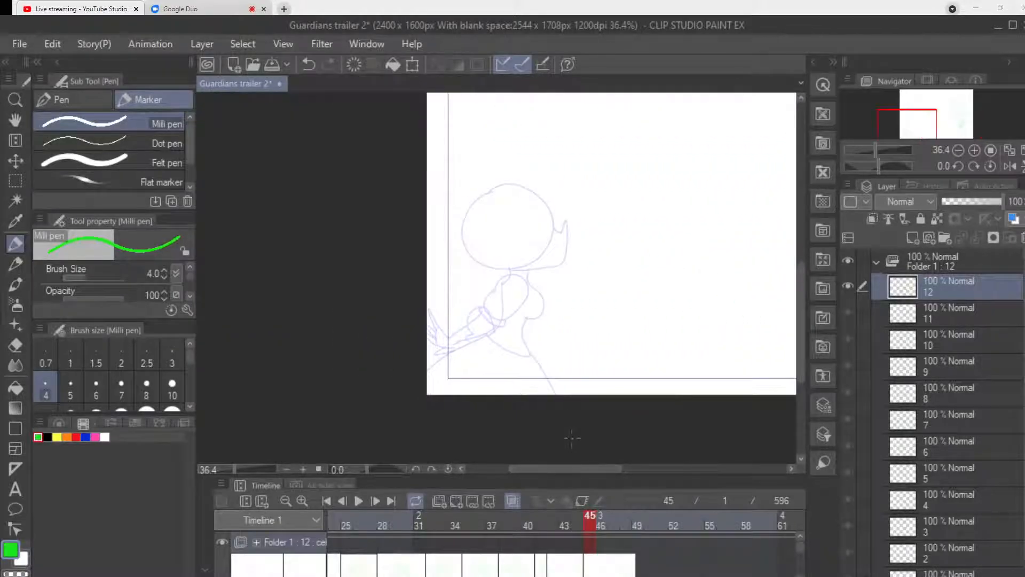
pyautogui.moveTo(801, 301); pyautogui.dragTo(801, 249)
pyautogui.moveTo(557, 468); pyautogui.dragTo(580, 468)
pyautogui.moveTo(517, 131)
pyautogui.mouseDown()
pyautogui.moveTo(480, 173)
pyautogui.moveTo(512, 202)
pyautogui.moveTo(556, 187)
pyautogui.moveTo(558, 141)
pyautogui.moveTo(501, 130)
pyautogui.mouseUp()
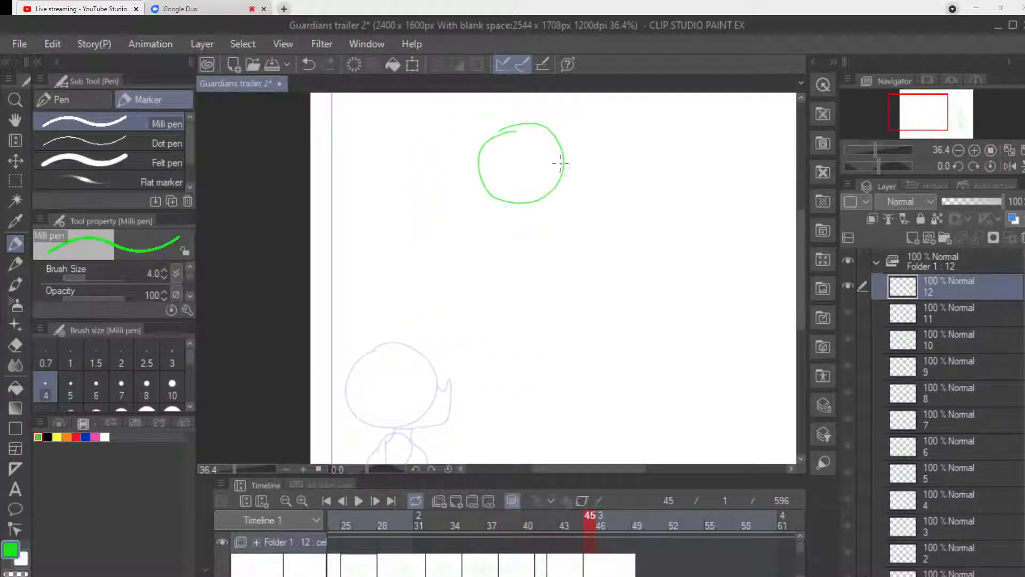
pyautogui.moveTo(564, 173)
pyautogui.mouseDown()
pyautogui.moveTo(572, 187)
pyautogui.moveTo(556, 220)
pyautogui.mouseUp()
pyautogui.hotkey('ctrl', 'z')
pyautogui.moveTo(562, 172)
pyautogui.mouseDown()
pyautogui.moveTo(572, 196)
pyautogui.moveTo(543, 214)
pyautogui.moveTo(510, 203)
pyautogui.mouseUp()
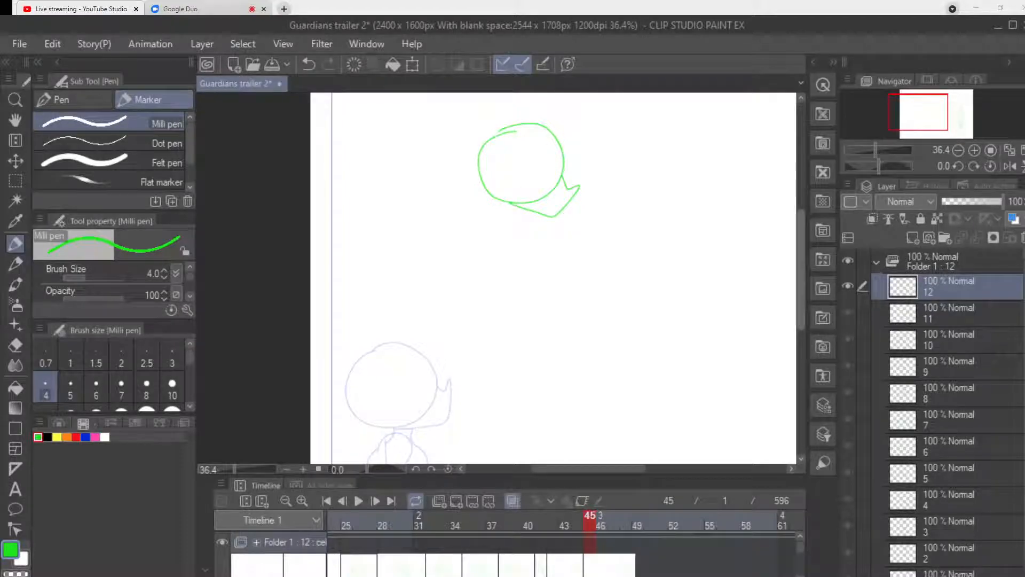
# Draw the small figure's neck, forward-leaning torso in profile and wide bell-shaped skirt flaring out behind it.
pyautogui.moveTo(801, 271); pyautogui.dragTo(801, 271)
pyautogui.moveTo(801, 320); pyautogui.dragTo(800, 305)
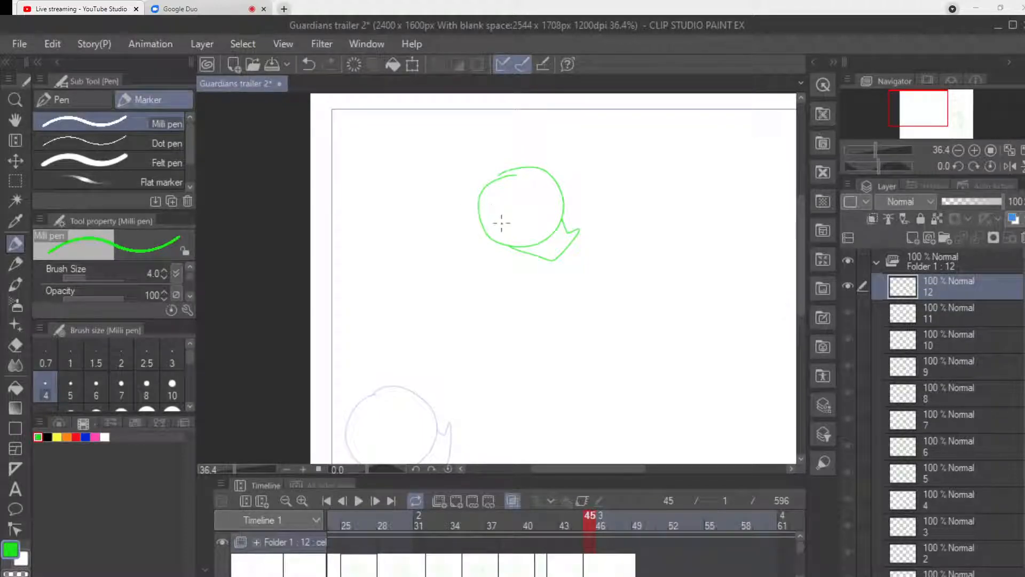
pyautogui.moveTo(501, 244)
pyautogui.mouseDown()
pyautogui.moveTo(492, 253)
pyautogui.moveTo(517, 261)
pyautogui.moveTo(519, 286)
pyautogui.moveTo(504, 292)
pyautogui.mouseUp()
pyautogui.moveTo(499, 246)
pyautogui.mouseDown()
pyautogui.moveTo(466, 298)
pyautogui.moveTo(499, 314)
pyautogui.moveTo(498, 332)
pyautogui.moveTo(465, 298)
pyautogui.mouseUp()
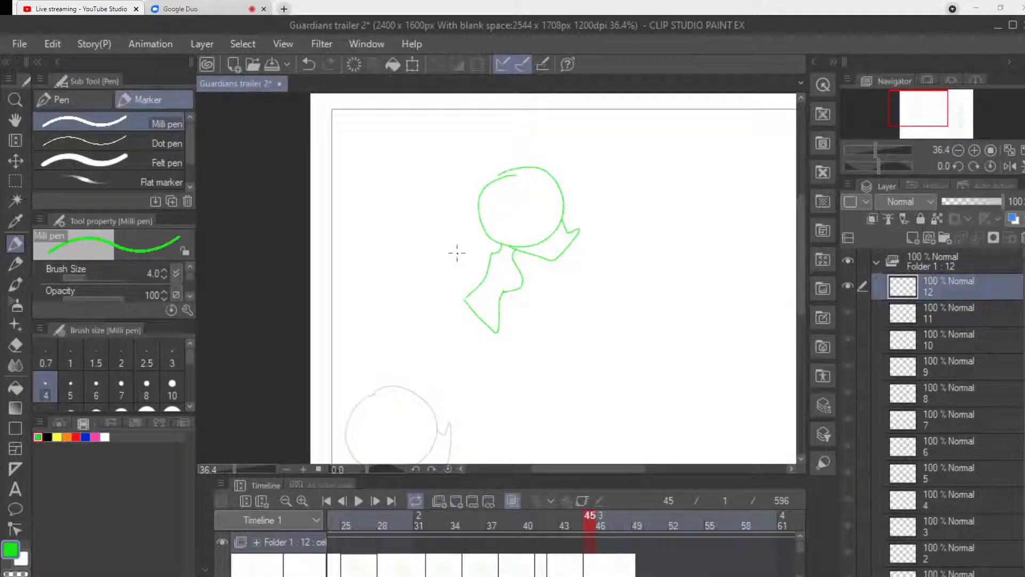
pyautogui.moveTo(497, 333)
pyautogui.mouseDown()
pyautogui.moveTo(539, 437)
pyautogui.moveTo(452, 445)
pyautogui.moveTo(363, 383)
pyautogui.moveTo(362, 350)
pyautogui.moveTo(410, 307)
pyautogui.moveTo(459, 296)
pyautogui.moveTo(465, 276)
pyautogui.moveTo(448, 291)
pyautogui.mouseUp()
# Draw the small figure's puffed shoulder and its bent arm raised in front of the face, ending in a small fist.
pyautogui.moveTo(480, 252)
pyautogui.mouseDown()
pyautogui.moveTo(516, 242)
pyautogui.moveTo(517, 271)
pyautogui.moveTo(509, 254)
pyautogui.moveTo(528, 243)
pyautogui.moveTo(526, 269)
pyautogui.moveTo(582, 175)
pyautogui.mouseUp()
pyautogui.hotkey('ctrl', 'z')
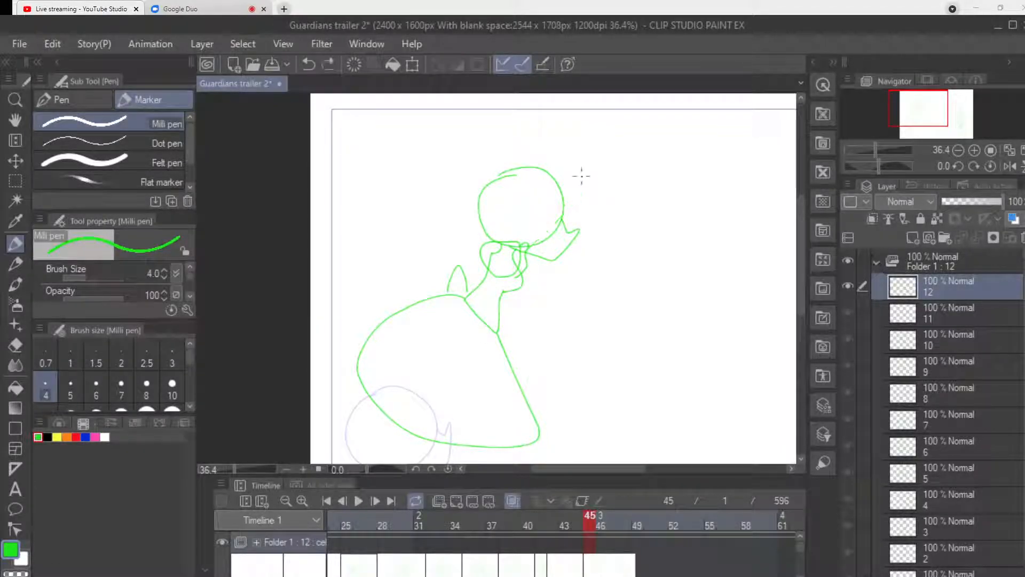
pyautogui.moveTo(526, 248)
pyautogui.mouseDown()
pyautogui.moveTo(574, 235)
pyautogui.moveTo(523, 268)
pyautogui.moveTo(570, 251)
pyautogui.moveTo(568, 264)
pyautogui.moveTo(579, 260)
pyautogui.moveTo(587, 238)
pyautogui.moveTo(583, 205)
pyautogui.moveTo(570, 234)
pyautogui.moveTo(571, 183)
pyautogui.moveTo(586, 195)
pyautogui.mouseUp()
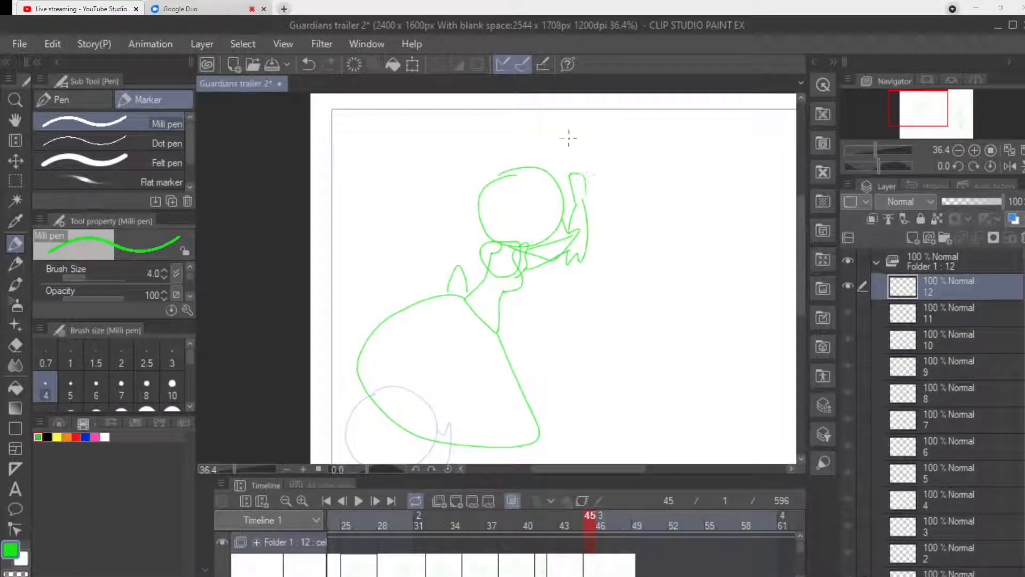
pyautogui.hotkey('ctrl', 'z')
pyautogui.moveTo(572, 193); pyautogui.dragTo(581, 180)
pyautogui.hotkey('ctrl', 'z')
pyautogui.moveTo(571, 190); pyautogui.dragTo(591, 185)
pyautogui.moveTo(569, 187); pyautogui.dragTo(578, 183)
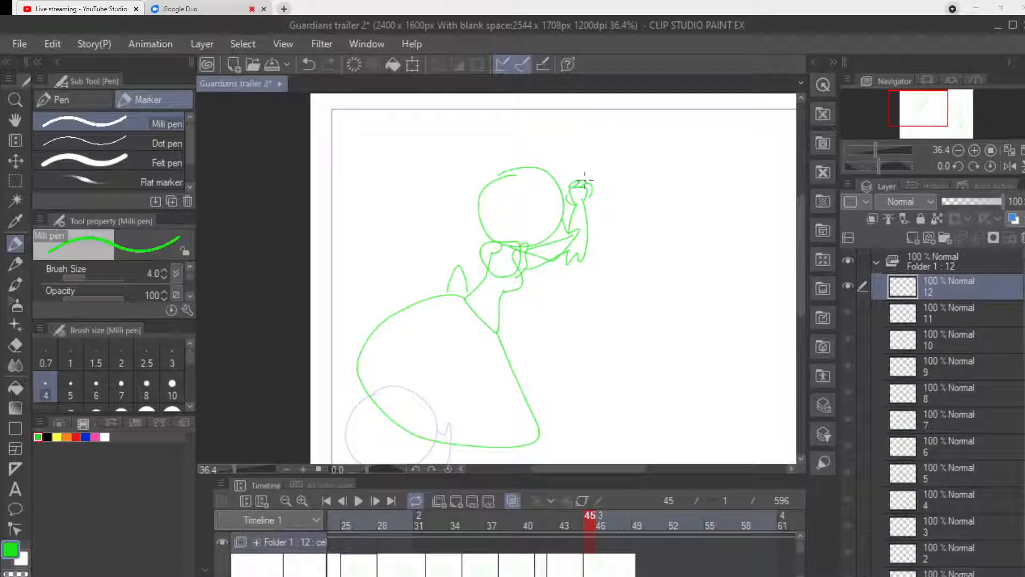
# Erase the pointed shape behind the small figure's waist and redraw it as a rounded bow.
pyautogui.scroll(-1, 793, 293)
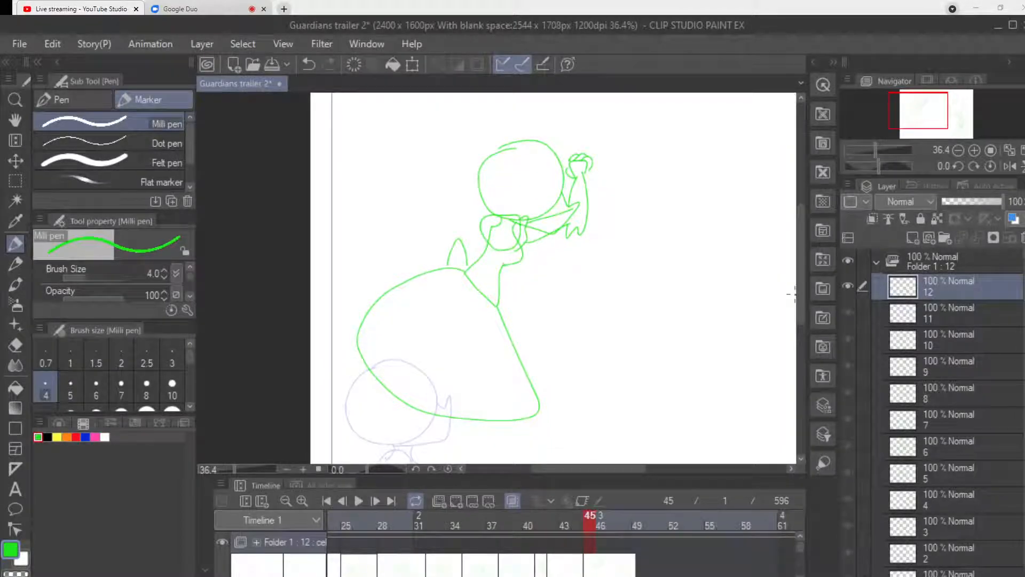
pyautogui.press('e')
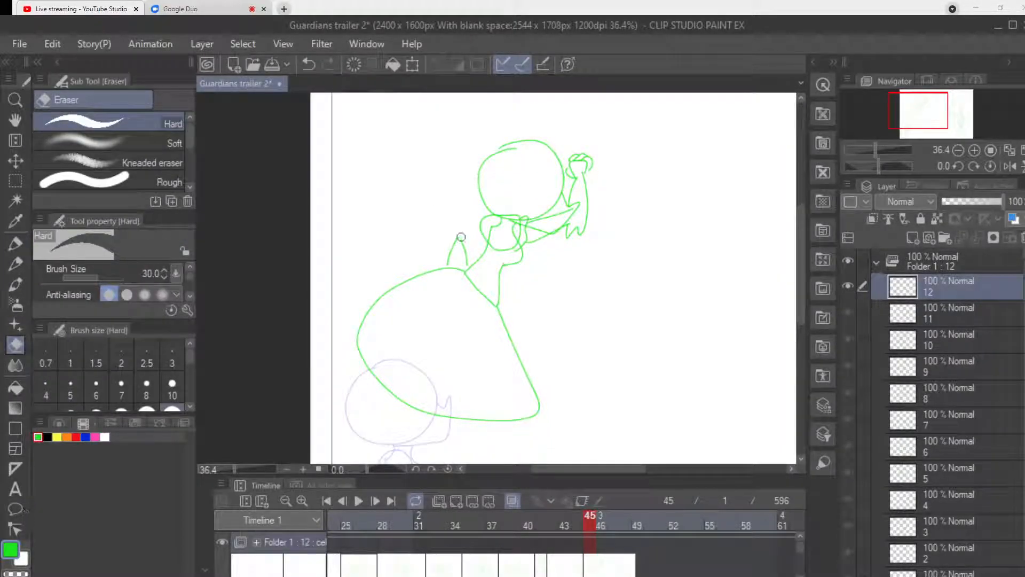
pyautogui.moveTo(463, 238); pyautogui.dragTo(448, 261)
pyautogui.press('p')
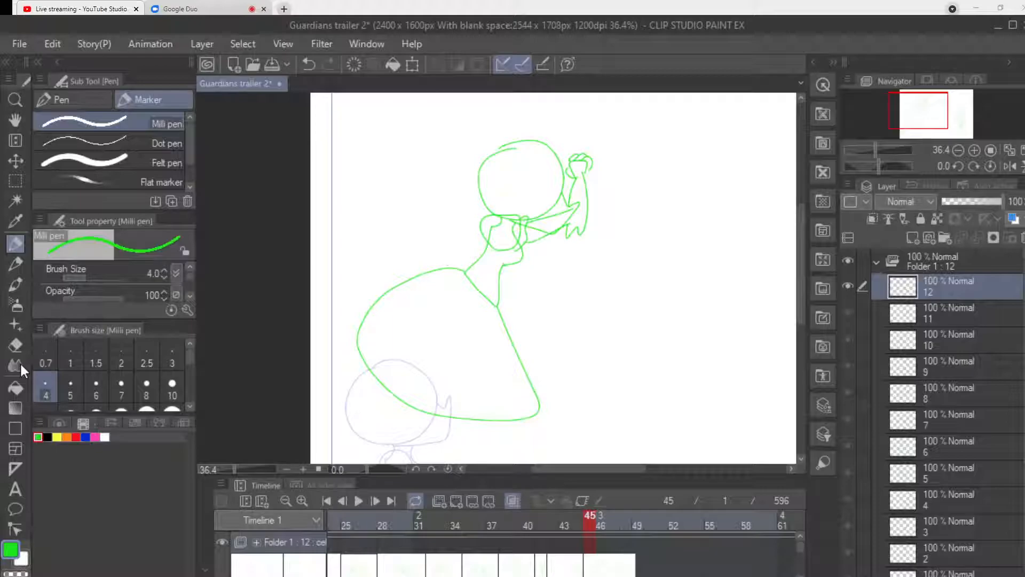
pyautogui.moveTo(474, 263); pyautogui.dragTo(457, 244)
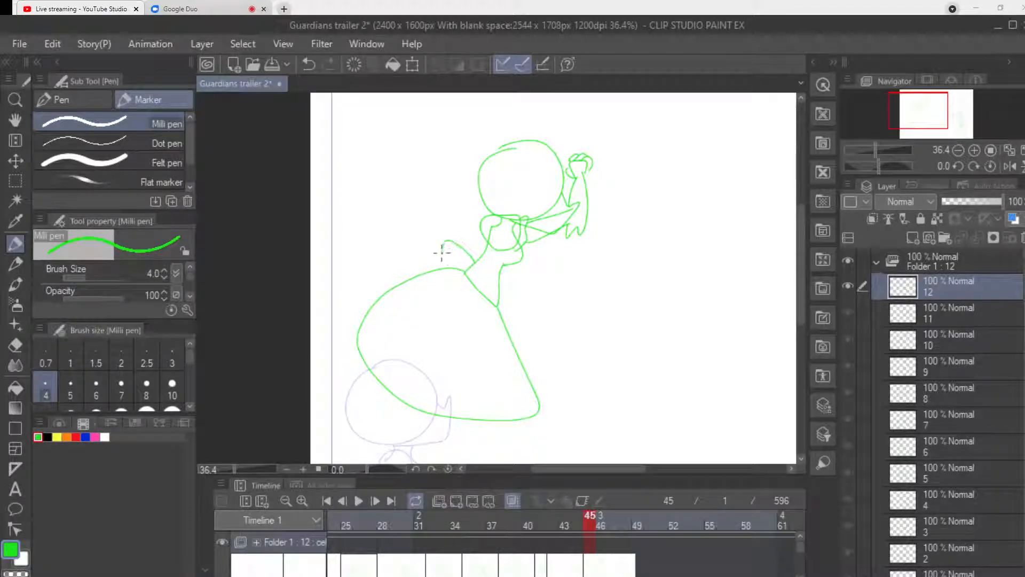
# Draw the small figure's two feet with shoe soles sticking out from under the back of the skirt.
pyautogui.moveTo(369, 366)
pyautogui.mouseDown()
pyautogui.moveTo(353, 382)
pyautogui.moveTo(366, 393)
pyautogui.moveTo(390, 392)
pyautogui.moveTo(390, 413)
pyautogui.moveTo(404, 424)
pyautogui.moveTo(436, 412)
pyautogui.mouseUp()
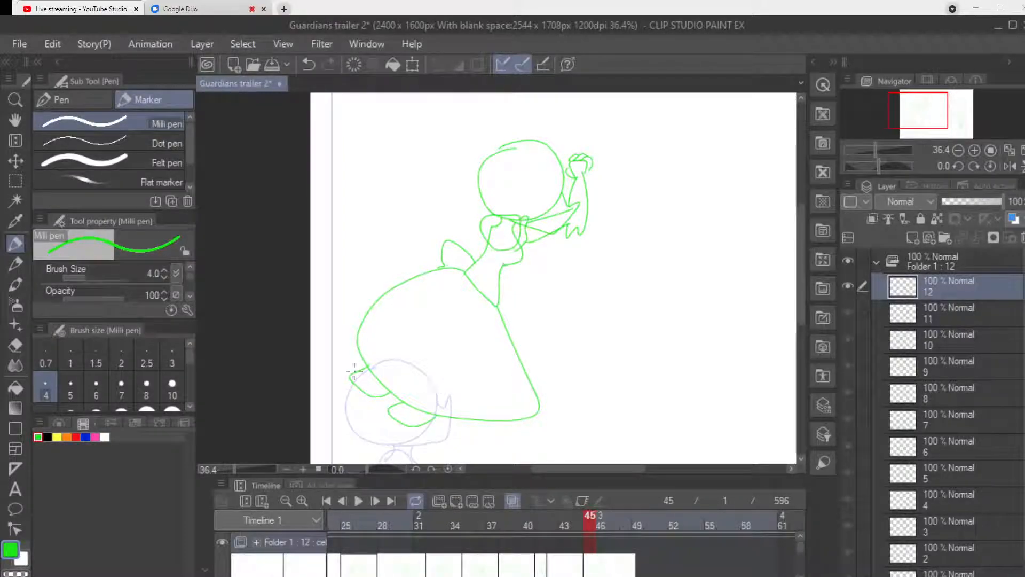
pyautogui.moveTo(356, 372); pyautogui.dragTo(384, 386)
pyautogui.hotkey('ctrl', 'z')
pyautogui.moveTo(355, 372); pyautogui.dragTo(426, 425)
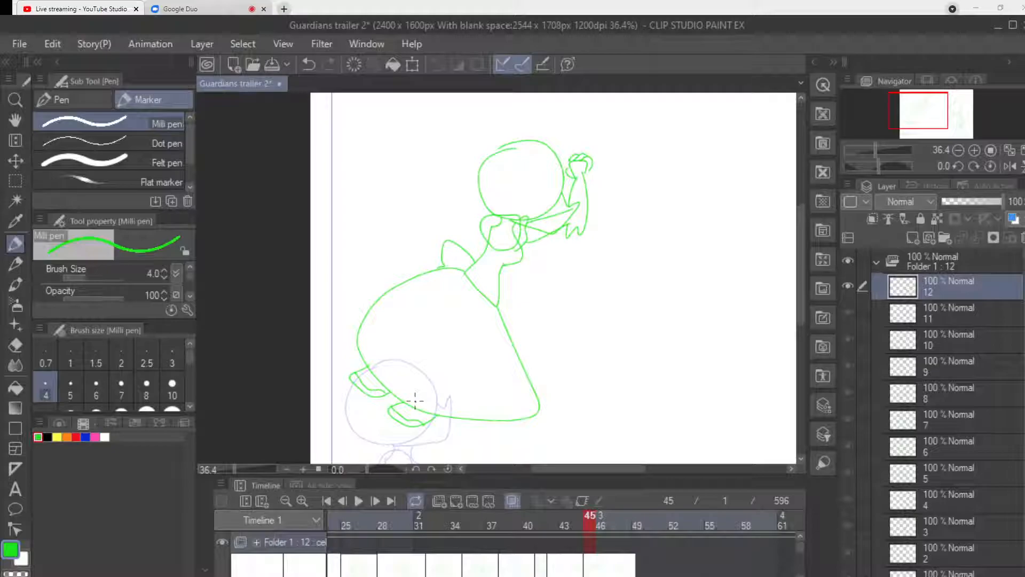
pyautogui.moveTo(594, 469); pyautogui.dragTo(639, 469)
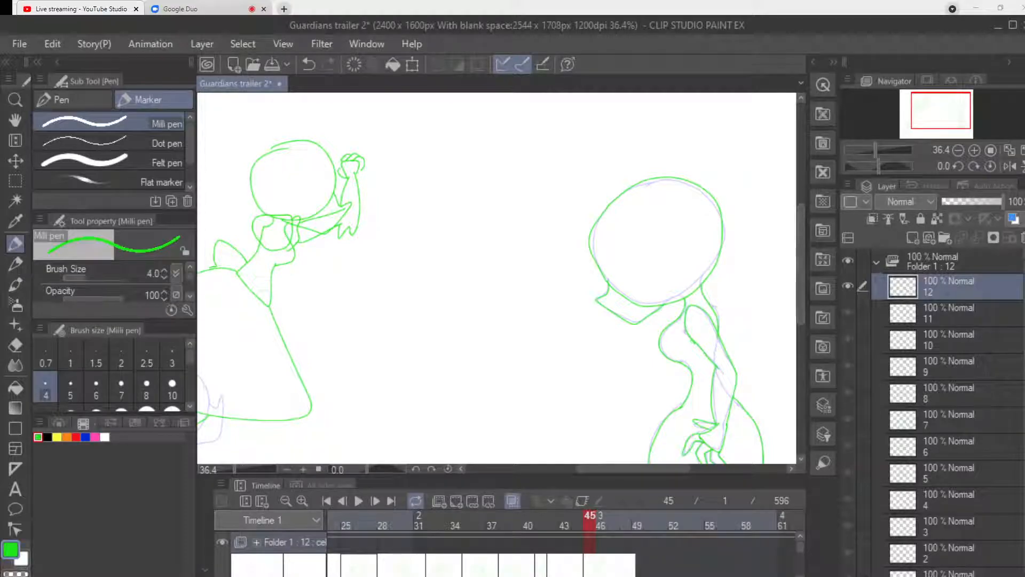
# Add a new animation cel at frame 49 of the timeline.
pyautogui.click(638, 522)
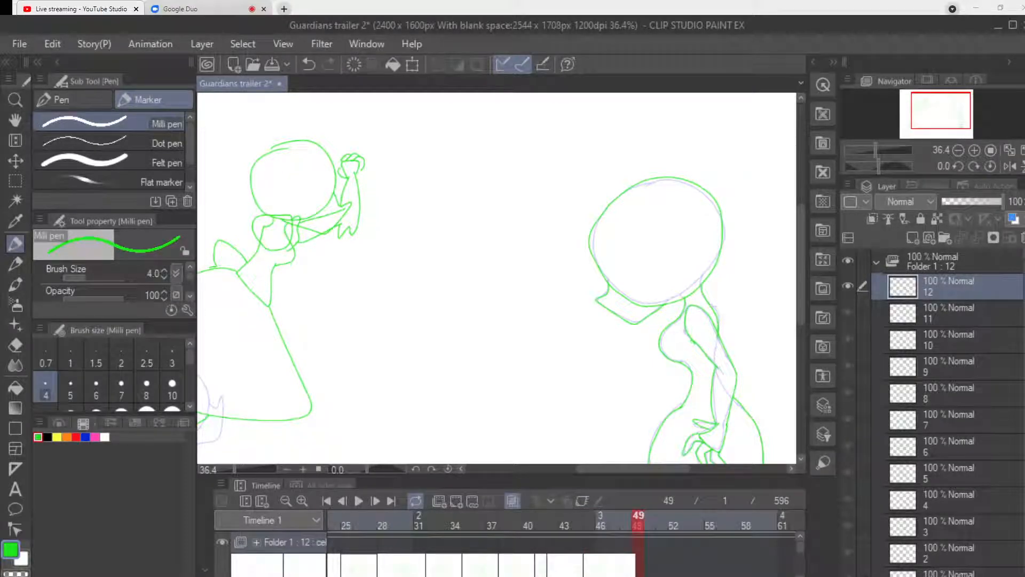
pyautogui.click(456, 500)
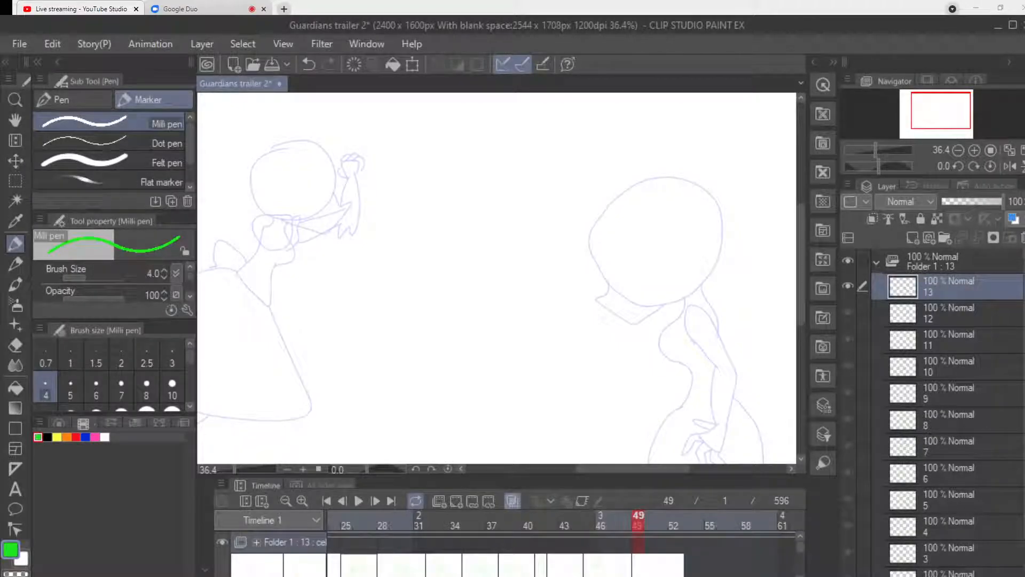
# Draw the taller figure's round head and pointed jaw over the onion-skin guide, and try out a large hair curve above it.
pyautogui.moveTo(633, 469); pyautogui.dragTo(661, 469)
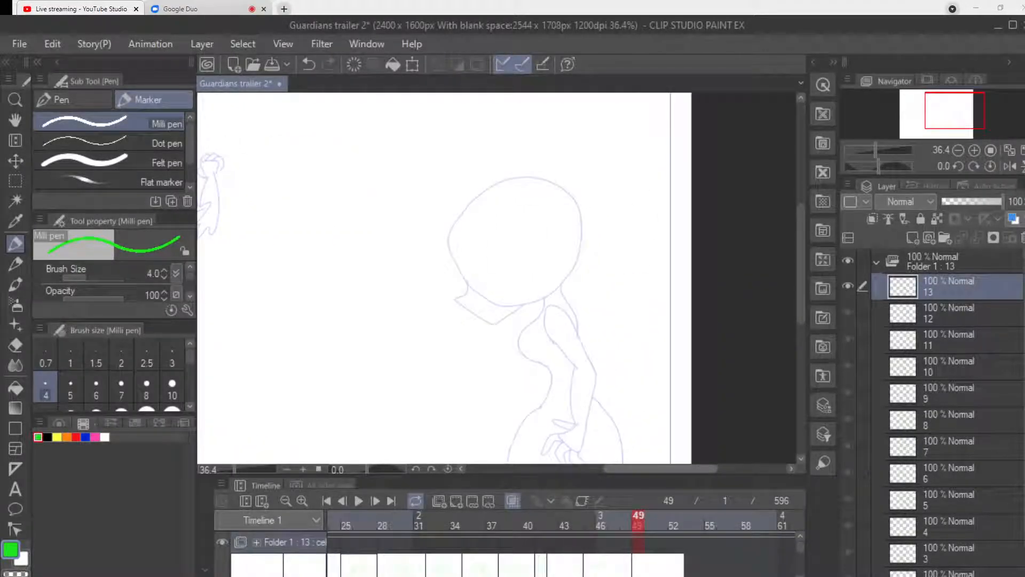
pyautogui.moveTo(496, 181)
pyautogui.mouseDown()
pyautogui.moveTo(457, 211)
pyautogui.moveTo(451, 261)
pyautogui.moveTo(490, 298)
pyautogui.moveTo(550, 289)
pyautogui.moveTo(581, 248)
pyautogui.moveTo(554, 179)
pyautogui.moveTo(491, 182)
pyautogui.mouseUp()
pyautogui.moveTo(454, 277); pyautogui.dragTo(436, 284)
pyautogui.hotkey('ctrl', 'z')
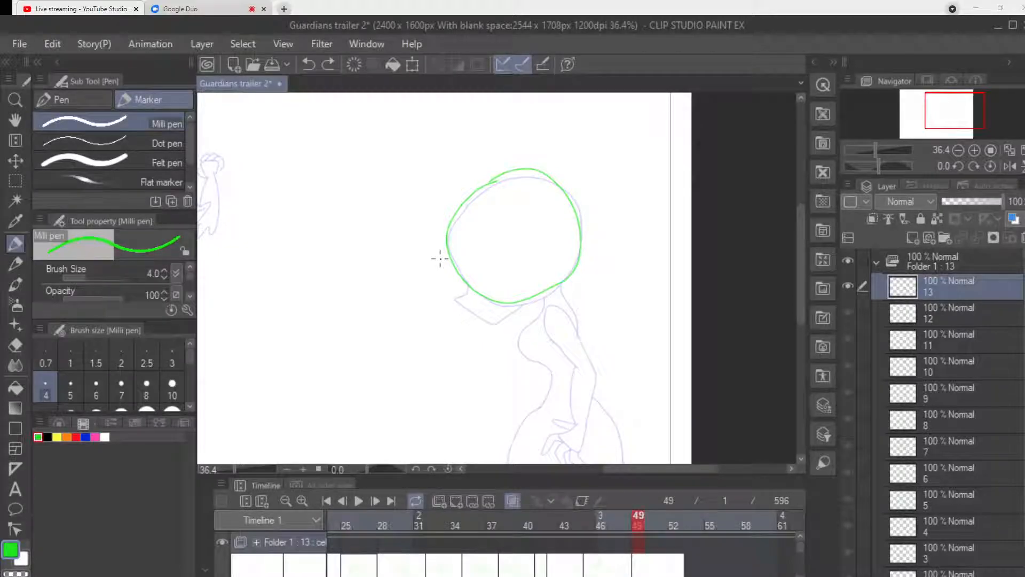
pyautogui.moveTo(457, 275)
pyautogui.mouseDown()
pyautogui.moveTo(469, 315)
pyautogui.moveTo(489, 323)
pyautogui.moveTo(530, 298)
pyautogui.mouseUp()
pyautogui.moveTo(576, 177)
pyautogui.mouseDown()
pyautogui.moveTo(533, 112)
pyautogui.moveTo(401, 115)
pyautogui.moveTo(422, 155)
pyautogui.moveTo(443, 165)
pyautogui.mouseUp()
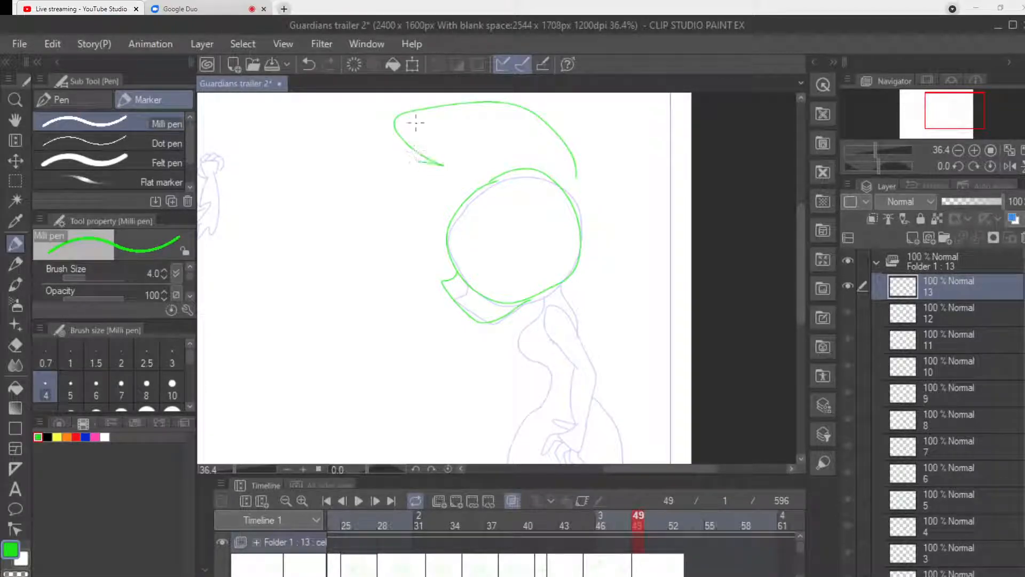
pyautogui.hotkey('ctrl', 'z')
# Draw the taller figure's neck, chest and upper back, with the arm swung backward and ending in an open hand.
pyautogui.moveTo(541, 290)
pyautogui.mouseDown()
pyautogui.moveTo(543, 306)
pyautogui.moveTo(521, 328)
pyautogui.moveTo(546, 363)
pyautogui.moveTo(545, 307)
pyautogui.moveTo(579, 344)
pyautogui.moveTo(602, 443)
pyautogui.mouseUp()
pyautogui.moveTo(581, 353)
pyautogui.mouseDown()
pyautogui.moveTo(600, 392)
pyautogui.moveTo(603, 438)
pyautogui.mouseUp()
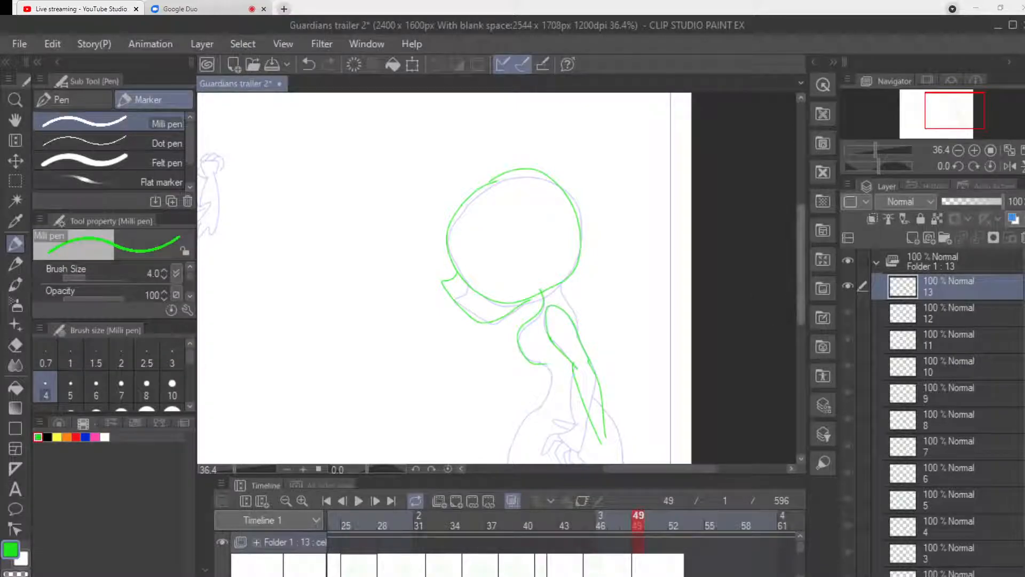
pyautogui.scroll(-3, 790, 327)
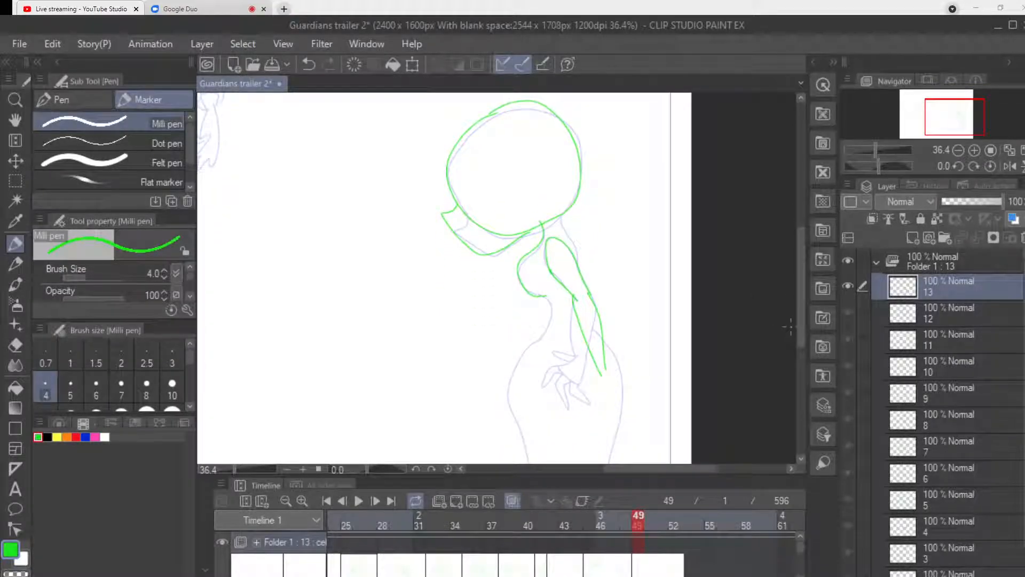
pyautogui.moveTo(604, 374)
pyautogui.mouseDown()
pyautogui.moveTo(610, 405)
pyautogui.moveTo(629, 390)
pyautogui.moveTo(607, 364)
pyautogui.mouseUp()
pyautogui.hotkey('ctrl', 'z')
pyautogui.moveTo(602, 375)
pyautogui.mouseDown()
pyautogui.moveTo(616, 398)
pyautogui.moveTo(623, 384)
pyautogui.moveTo(608, 367)
pyautogui.moveTo(618, 353)
pyautogui.moveTo(609, 406)
pyautogui.moveTo(603, 397)
pyautogui.moveTo(620, 423)
pyautogui.moveTo(619, 400)
pyautogui.moveTo(629, 416)
pyautogui.moveTo(636, 400)
pyautogui.moveTo(590, 403)
pyautogui.moveTo(602, 374)
pyautogui.mouseUp()
pyautogui.moveTo(561, 216); pyautogui.dragTo(579, 261)
# Draw the taller figure's waist, hips and legs down to the lower edge of the canvas.
pyautogui.moveTo(543, 297); pyautogui.dragTo(540, 339)
pyautogui.scroll(-3, 575, 290)
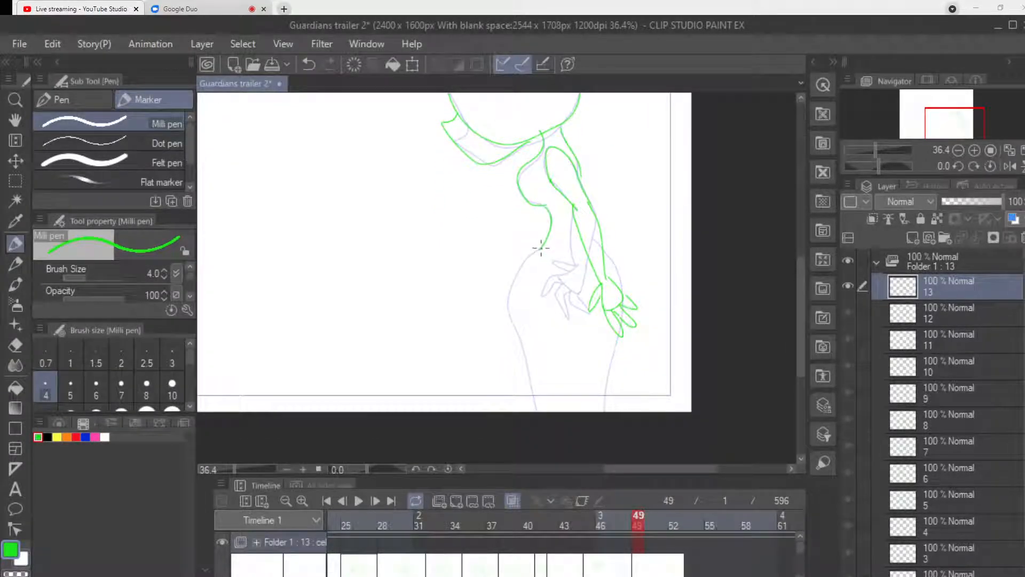
pyautogui.moveTo(531, 258)
pyautogui.mouseDown()
pyautogui.moveTo(509, 301)
pyautogui.moveTo(533, 410)
pyautogui.mouseUp()
pyautogui.moveTo(629, 331); pyautogui.dragTo(622, 336)
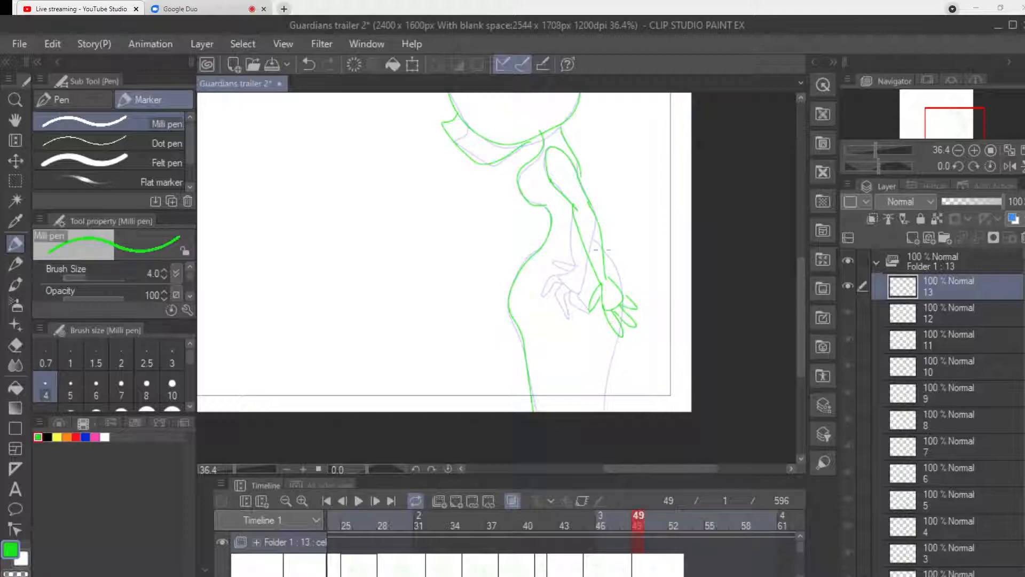
pyautogui.moveTo(606, 250); pyautogui.dragTo(621, 273)
pyautogui.moveTo(629, 323); pyautogui.dragTo(604, 411)
pyautogui.moveTo(670, 469); pyautogui.dragTo(612, 469)
pyautogui.moveTo(801, 350); pyautogui.dragTo(801, 294)
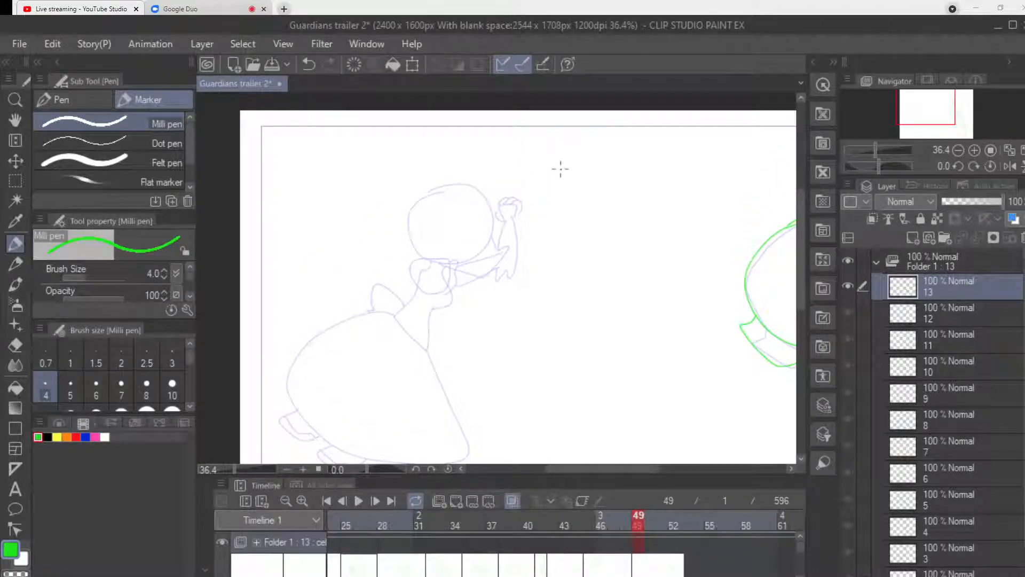
pyautogui.moveTo(553, 146)
pyautogui.mouseDown()
pyautogui.moveTo(528, 149)
pyautogui.moveTo(498, 187)
pyautogui.moveTo(538, 235)
pyautogui.mouseUp()
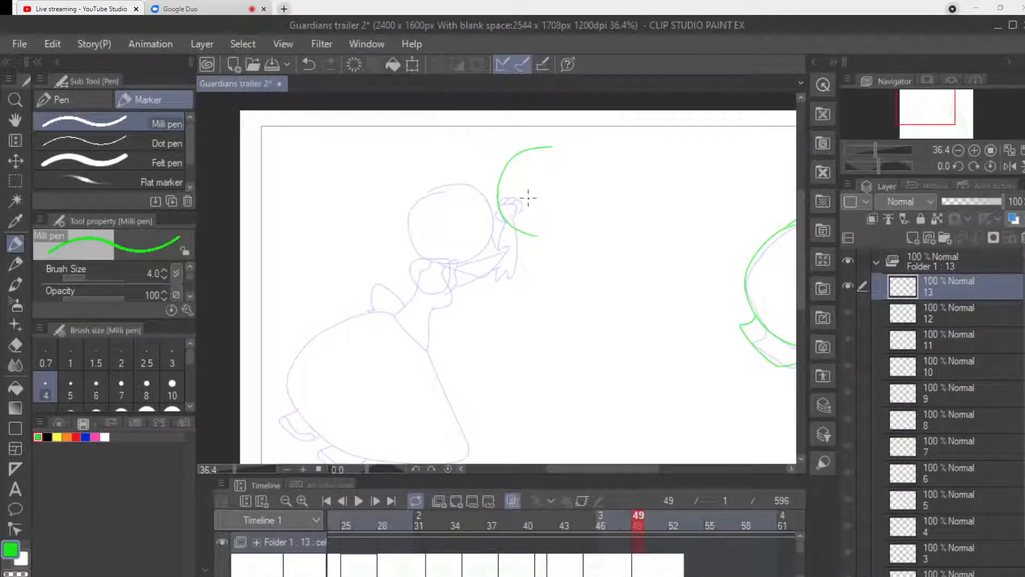
pyautogui.hotkey('ctrl', 'z')
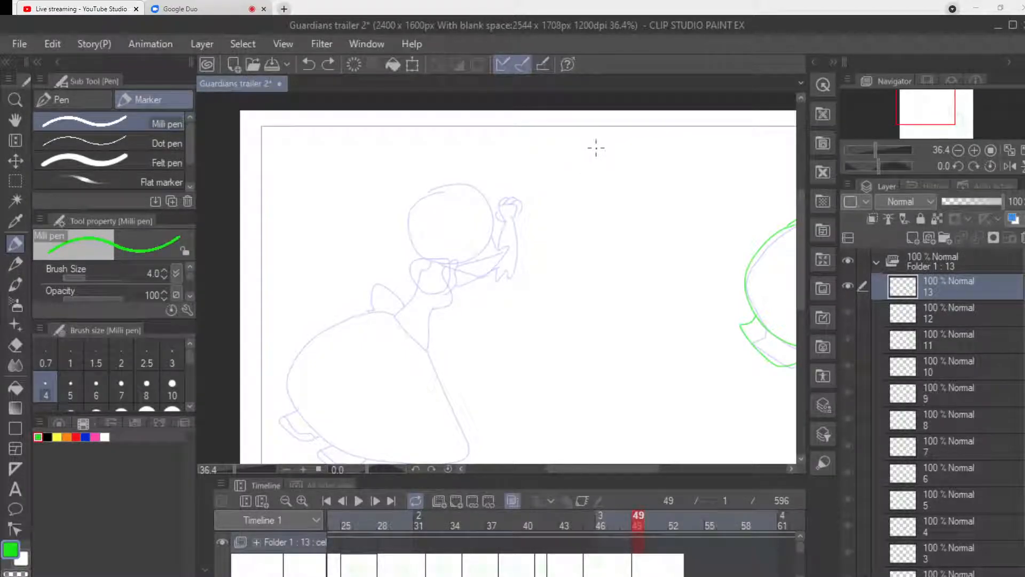
# Erase the whole green drawing of the taller figure with the Hard eraser at size 100.
pyautogui.moveTo(612, 469); pyautogui.dragTo(656, 469)
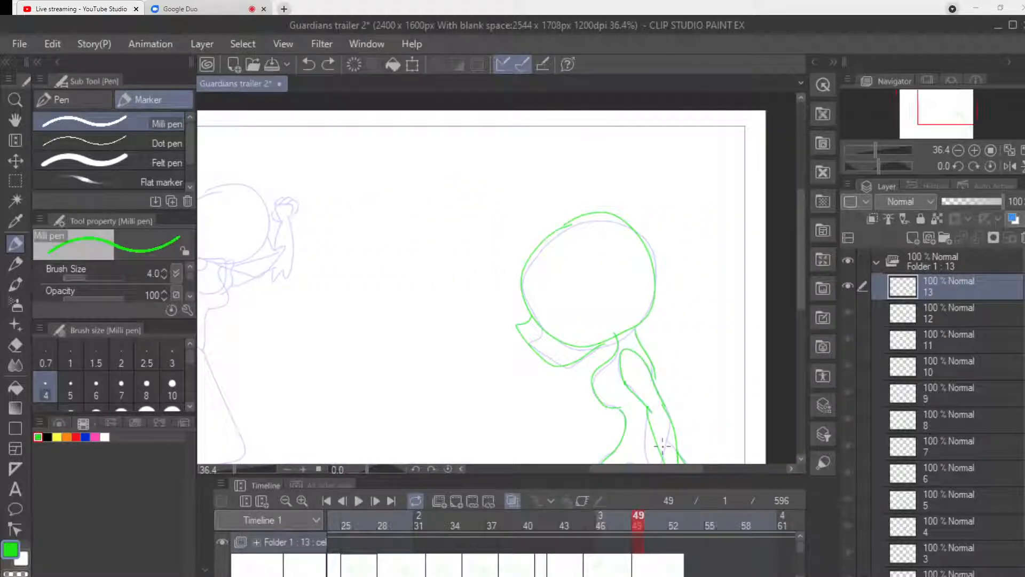
pyautogui.scroll(-1, 664, 256)
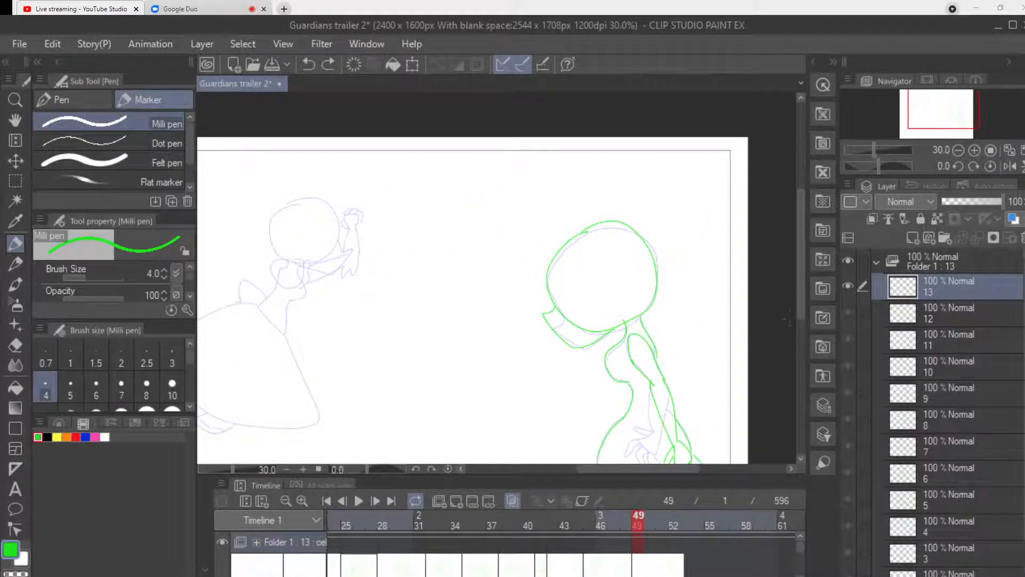
pyautogui.moveTo(801, 297); pyautogui.dragTo(801, 344)
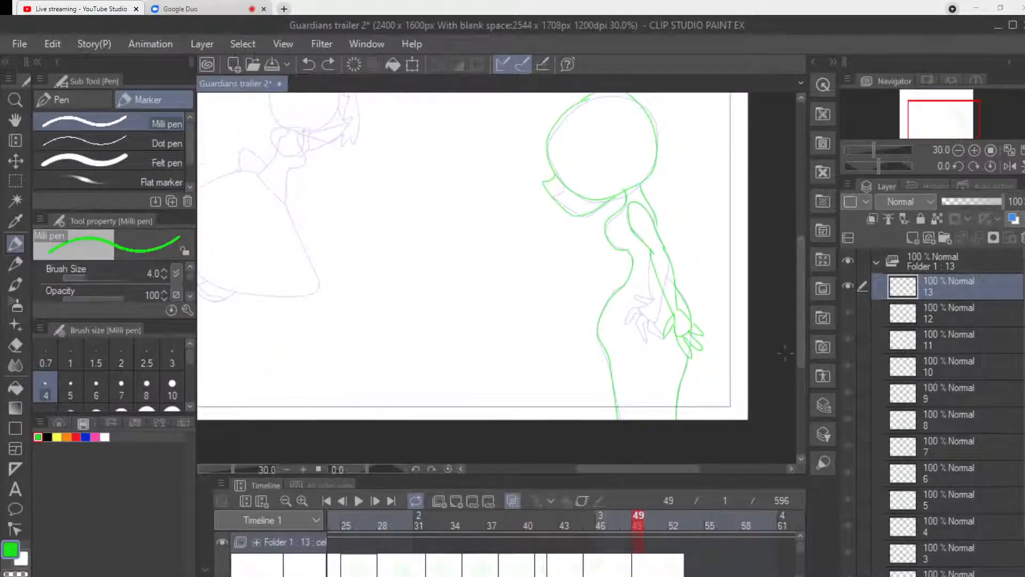
pyautogui.click(16, 344)
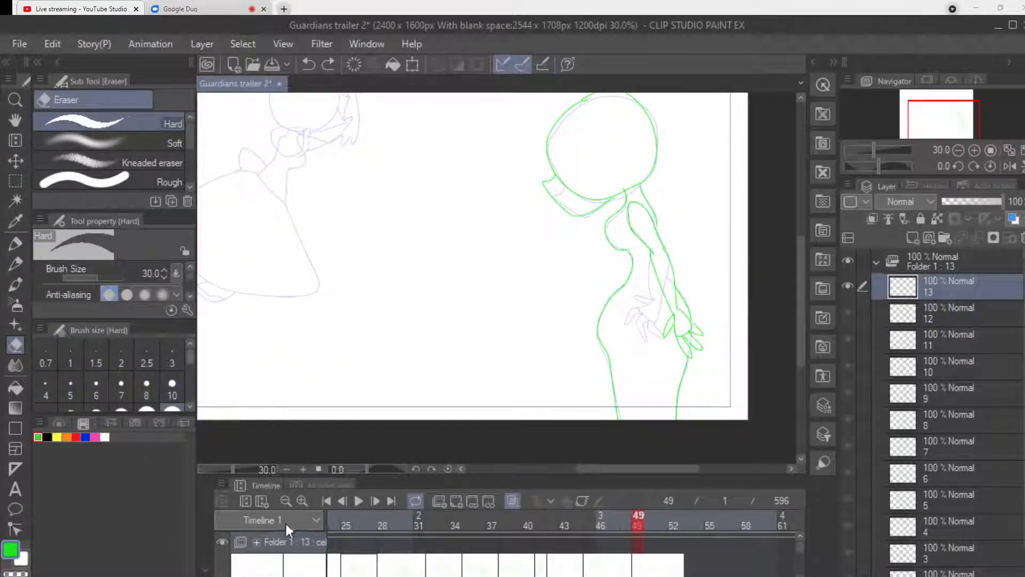
pyautogui.click(172, 393)
pyautogui.moveTo(622, 422)
pyautogui.mouseDown()
pyautogui.moveTo(607, 314)
pyautogui.moveTo(599, 367)
pyautogui.moveTo(644, 259)
pyautogui.moveTo(641, 194)
pyautogui.moveTo(658, 234)
pyautogui.moveTo(686, 406)
pyautogui.moveTo(703, 320)
pyautogui.moveTo(682, 378)
pyautogui.mouseUp()
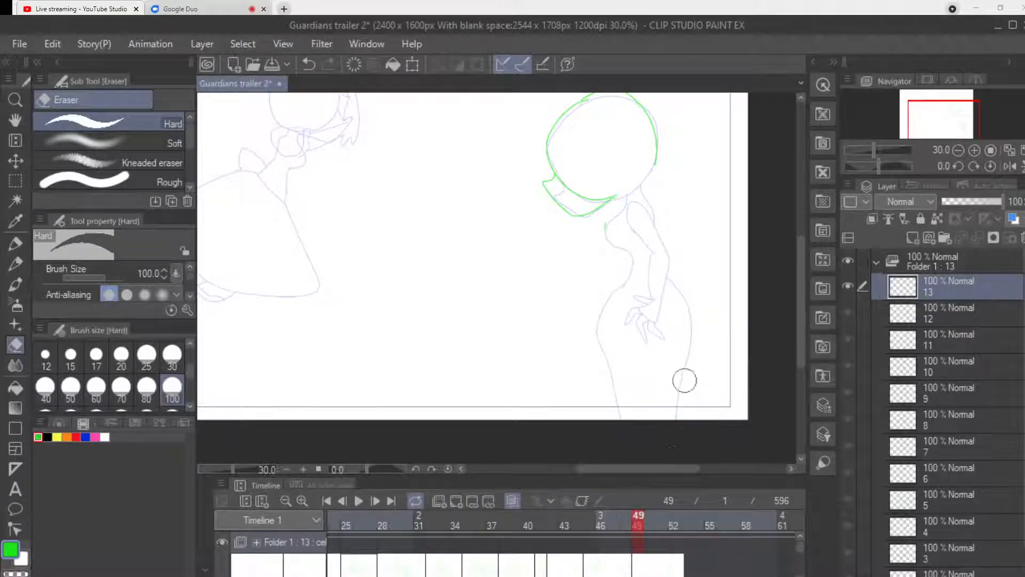
pyautogui.scroll(3, 730, 352)
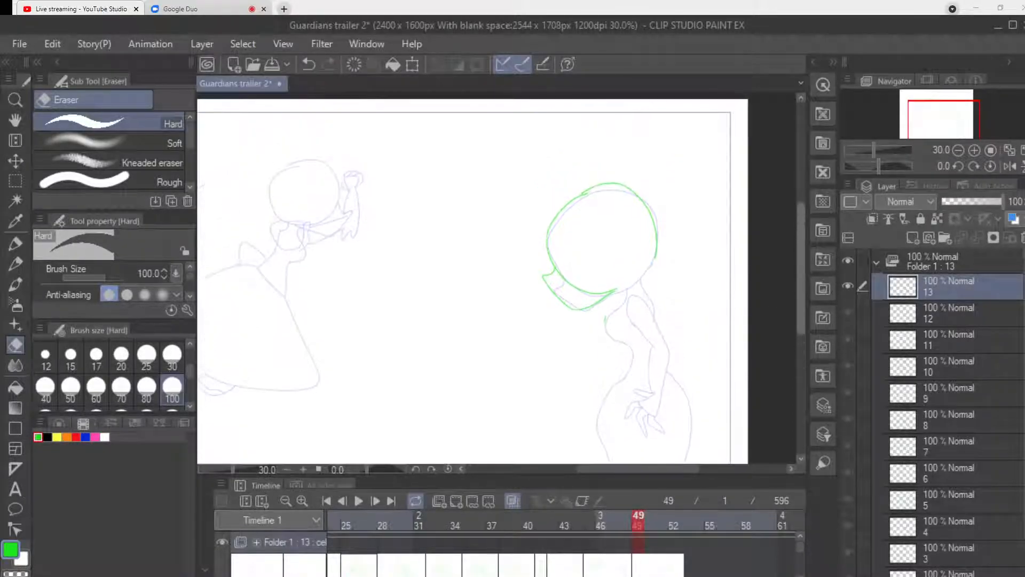
pyautogui.moveTo(626, 322)
pyautogui.mouseDown()
pyautogui.moveTo(612, 293)
pyautogui.moveTo(674, 231)
pyautogui.moveTo(663, 212)
pyautogui.moveTo(624, 306)
pyautogui.moveTo(589, 310)
pyautogui.moveTo(621, 188)
pyautogui.mouseUp()
pyautogui.press('x')
pyautogui.moveTo(574, 271)
pyautogui.mouseDown()
pyautogui.moveTo(549, 298)
pyautogui.moveTo(574, 168)
pyautogui.moveTo(581, 230)
pyautogui.moveTo(565, 285)
pyautogui.moveTo(624, 195)
pyautogui.mouseUp()
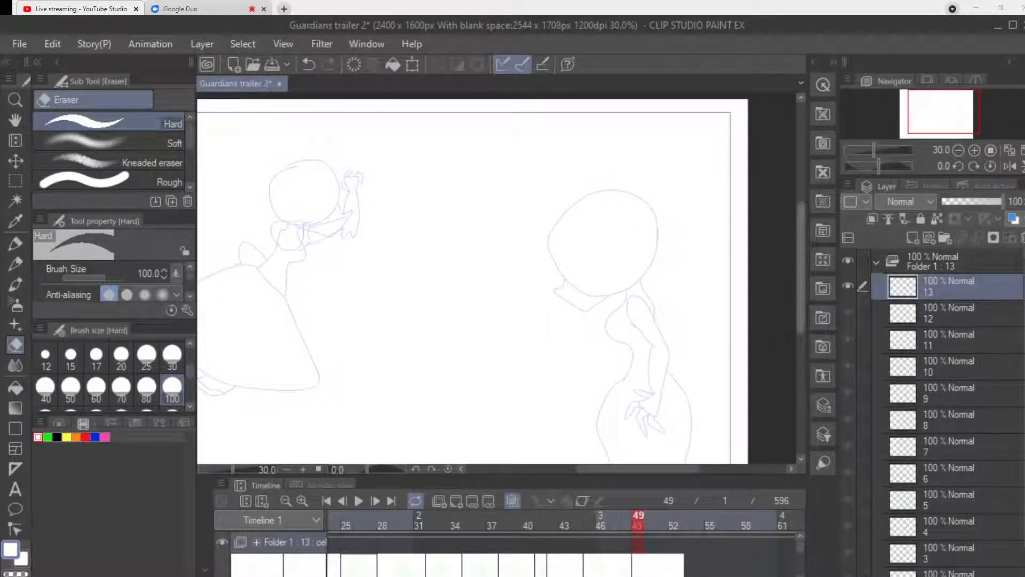
# Reduce the eraser size to 10 and draw six slanted green Milli pen lines across the taller figure from head to legs.
pyautogui.scroll(-2, 789, 322)
pyautogui.moveTo(191, 370); pyautogui.dragTo(191, 356)
pyautogui.click(175, 368)
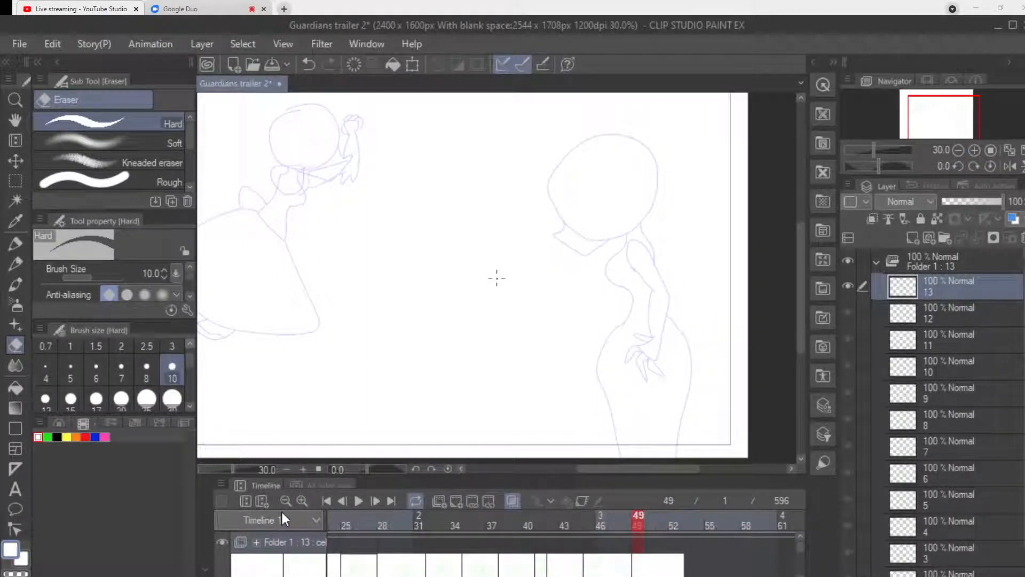
pyautogui.press('p')
pyautogui.click(47, 437)
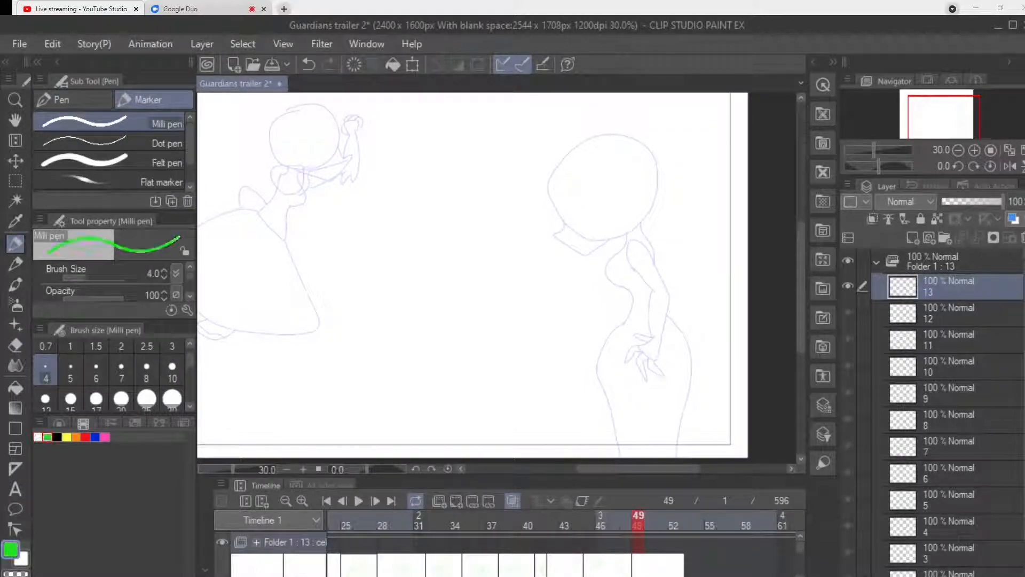
pyautogui.moveTo(600, 161); pyautogui.dragTo(712, 199)
pyautogui.moveTo(578, 202); pyautogui.dragTo(702, 243)
pyautogui.moveTo(584, 265); pyautogui.dragTo(692, 302)
pyautogui.moveTo(601, 326); pyautogui.dragTo(697, 359)
pyautogui.moveTo(607, 386); pyautogui.dragTo(704, 427)
pyautogui.moveTo(609, 430); pyautogui.dragTo(676, 456)
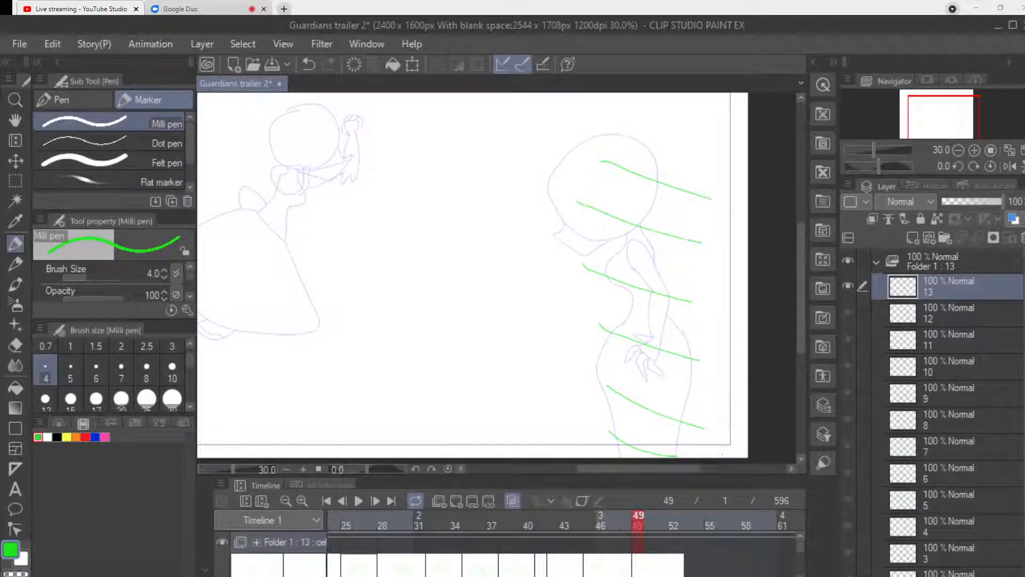
pyautogui.scroll(2, 714, 451)
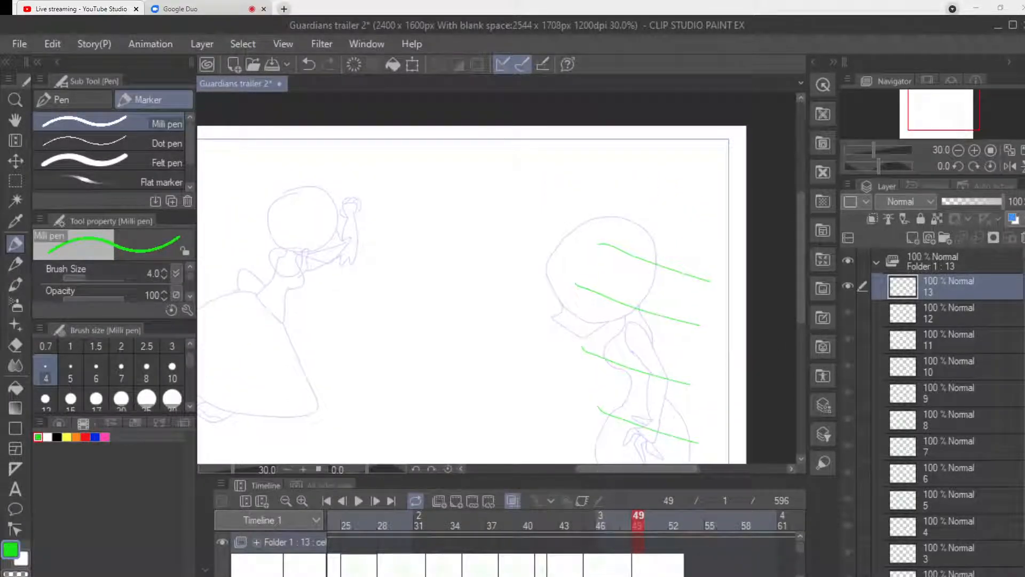
pyautogui.hscroll(-3, 652, 454)
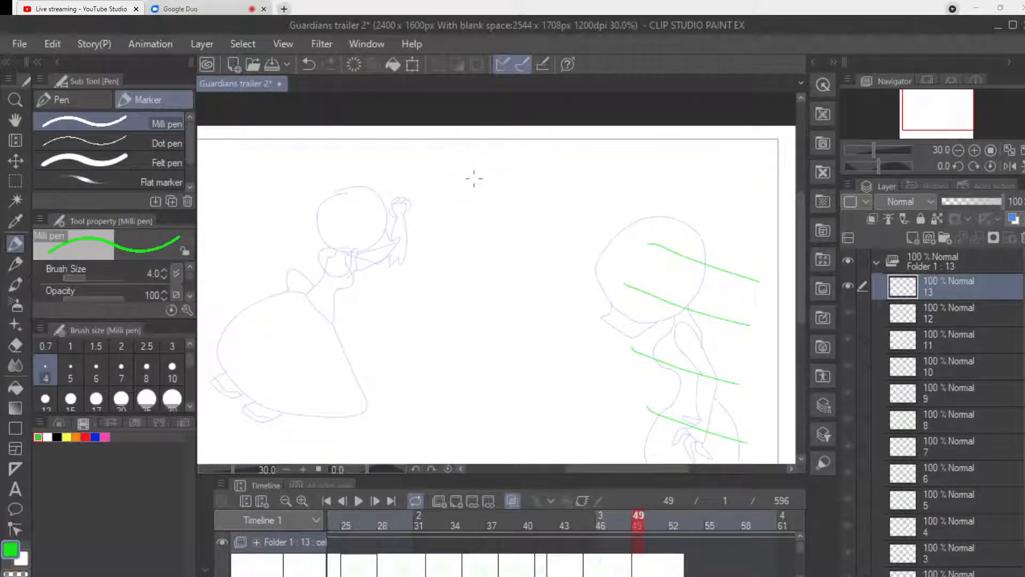
pyautogui.moveTo(481, 168)
pyautogui.mouseDown()
pyautogui.moveTo(440, 219)
pyautogui.moveTo(478, 255)
pyautogui.moveTo(521, 231)
pyautogui.moveTo(520, 187)
pyautogui.moveTo(482, 172)
pyautogui.mouseUp()
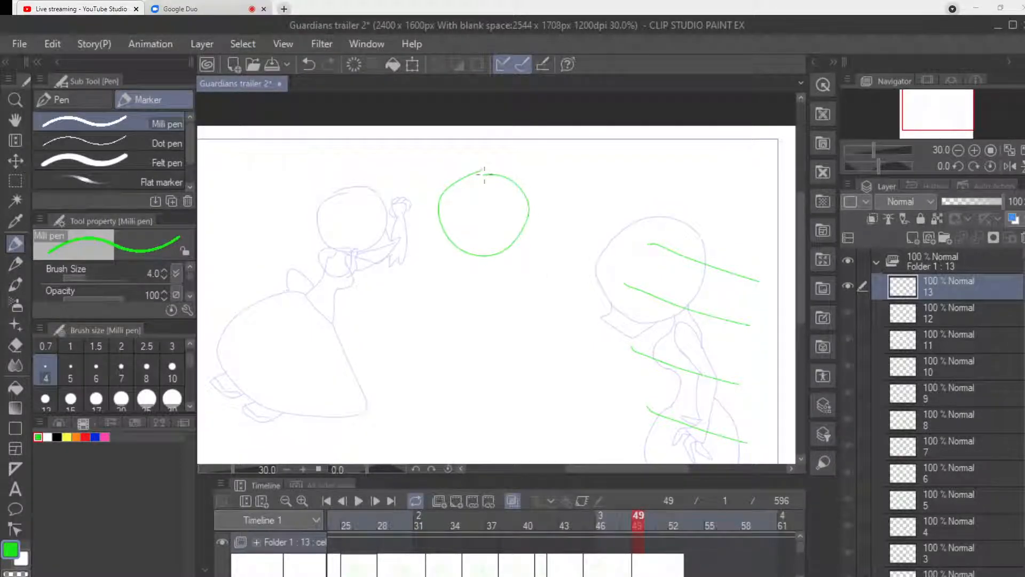
pyautogui.hotkey('ctrl', 'z')
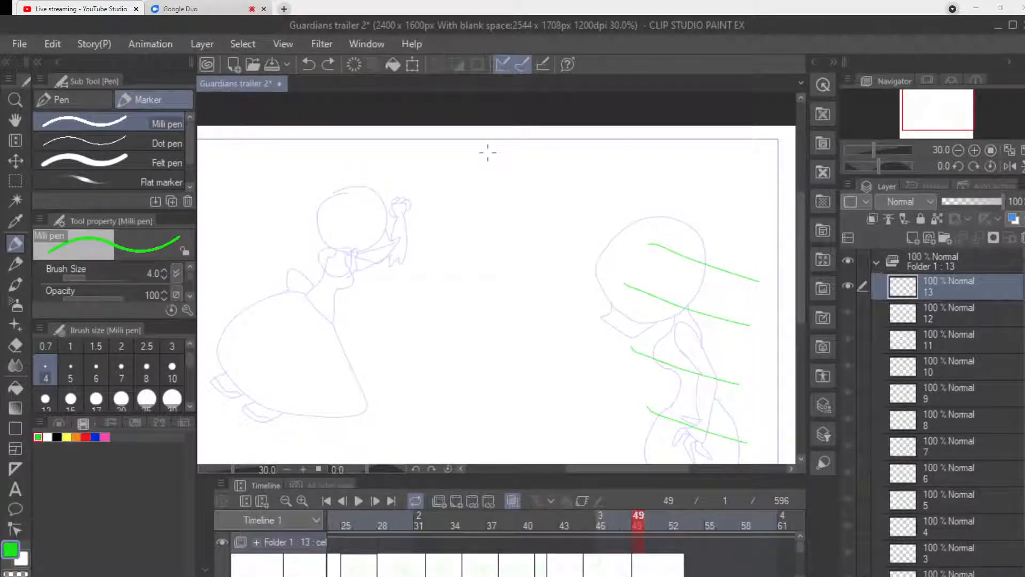
pyautogui.moveTo(475, 161)
pyautogui.mouseDown()
pyautogui.moveTo(449, 173)
pyautogui.moveTo(428, 218)
pyautogui.moveTo(466, 253)
pyautogui.moveTo(527, 244)
pyautogui.moveTo(529, 183)
pyautogui.moveTo(480, 161)
pyautogui.mouseUp()
pyautogui.moveTo(533, 236)
pyautogui.mouseDown()
pyautogui.moveTo(552, 244)
pyautogui.moveTo(517, 276)
pyautogui.moveTo(459, 246)
pyautogui.mouseUp()
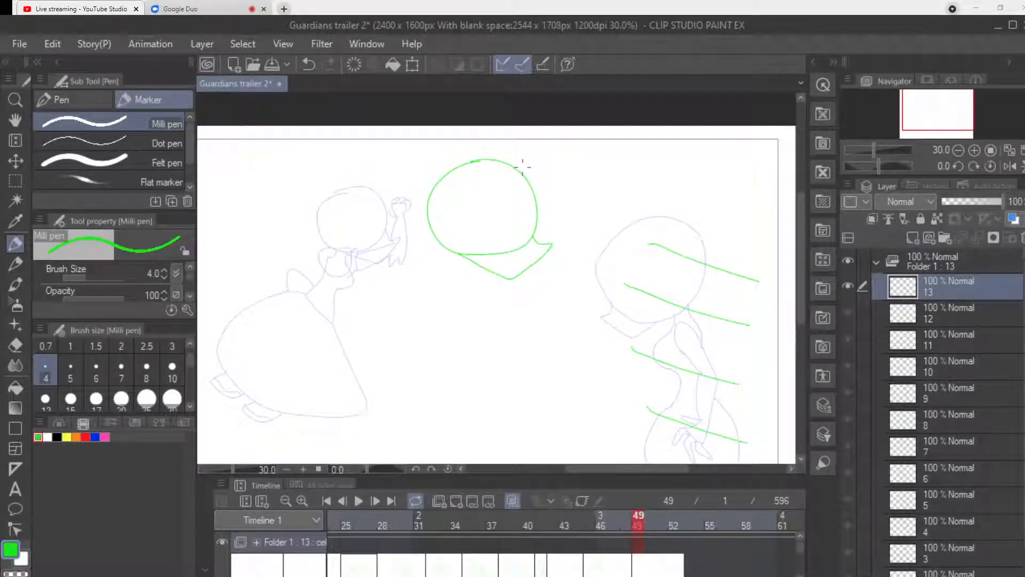
pyautogui.hotkey('ctrl', 'z')
pyautogui.hotkey('ctrl', 'z')
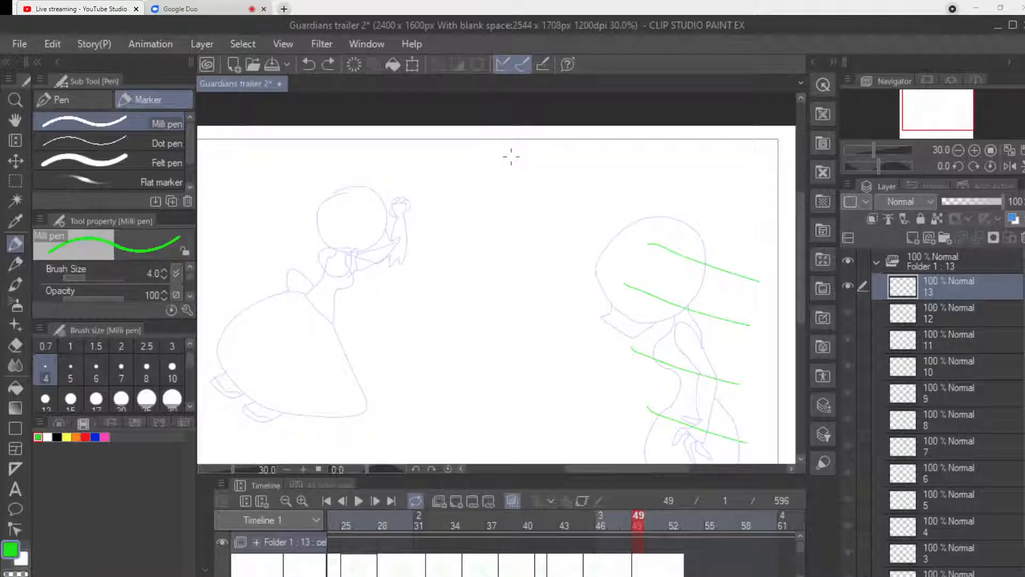
# Draw the small figure's round head between the two guide figures, with a short pointed jaw facing the taller figure.
pyautogui.moveTo(487, 183)
pyautogui.mouseDown()
pyautogui.moveTo(465, 214)
pyautogui.moveTo(499, 246)
pyautogui.moveTo(534, 215)
pyautogui.moveTo(516, 184)
pyautogui.moveTo(486, 185)
pyautogui.mouseUp()
pyautogui.moveTo(530, 227)
pyautogui.mouseDown()
pyautogui.moveTo(543, 236)
pyautogui.moveTo(513, 252)
pyautogui.mouseUp()
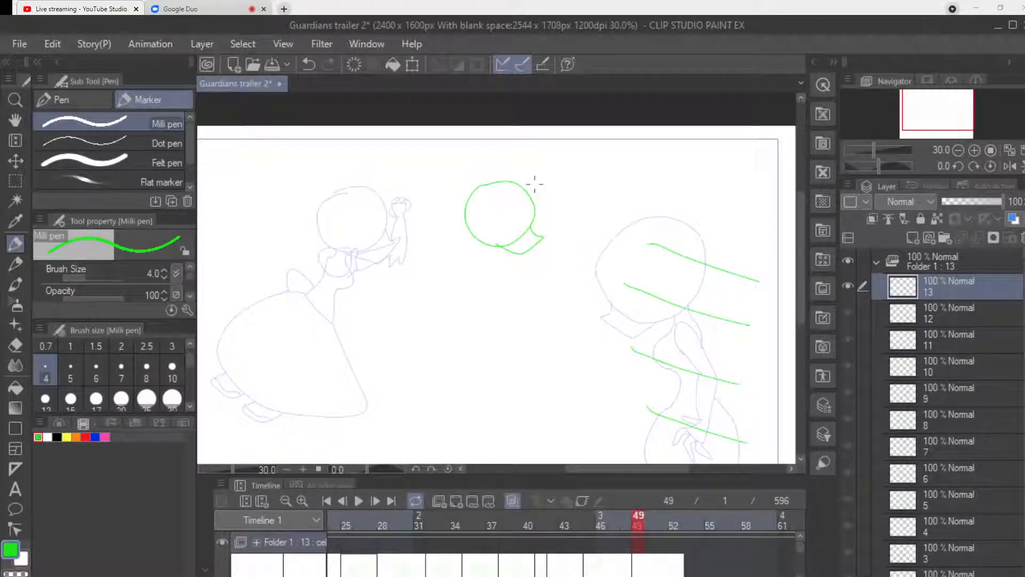
pyautogui.hotkey('ctrl', 'z')
pyautogui.moveTo(529, 229)
pyautogui.mouseDown()
pyautogui.moveTo(545, 233)
pyautogui.moveTo(521, 260)
pyautogui.mouseUp()
pyautogui.hotkey('ctrl', 'z')
pyautogui.scroll(3, 471, 292)
pyautogui.moveTo(565, 160)
pyautogui.mouseDown()
pyautogui.moveTo(594, 179)
pyautogui.moveTo(538, 208)
pyautogui.moveTo(512, 209)
pyautogui.moveTo(480, 186)
pyautogui.mouseUp()
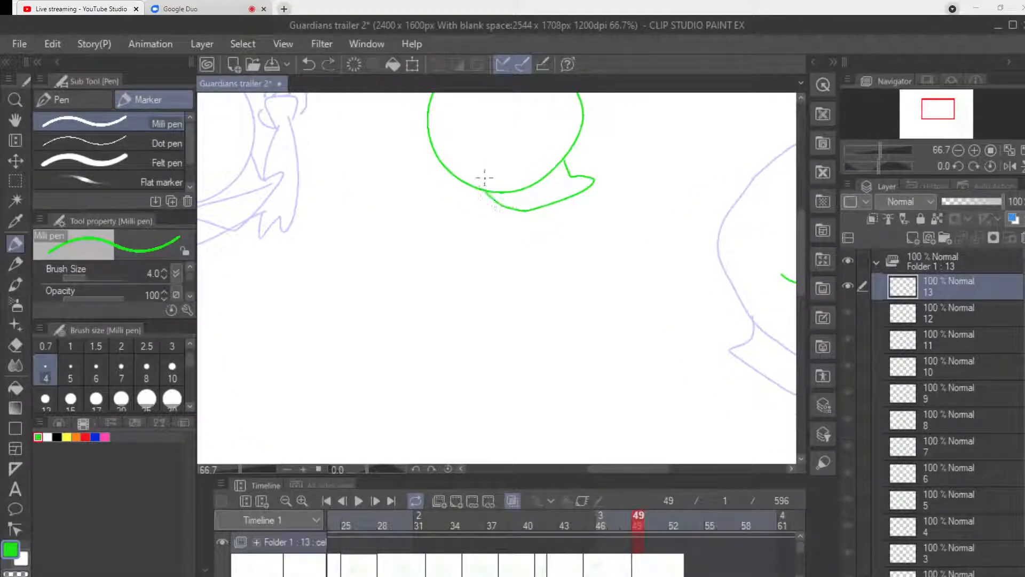
# Draw the small figure's neck and forward-leaning torso in profile, slanting down behind the head to a narrow waist.
pyautogui.scroll(-4, 586, 202)
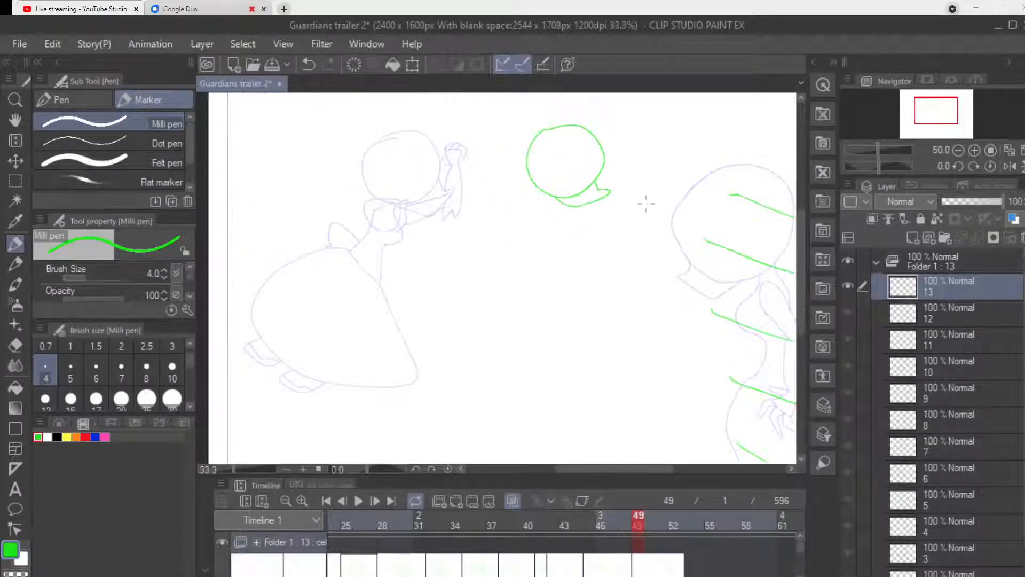
pyautogui.moveTo(802, 335); pyautogui.dragTo(802, 312)
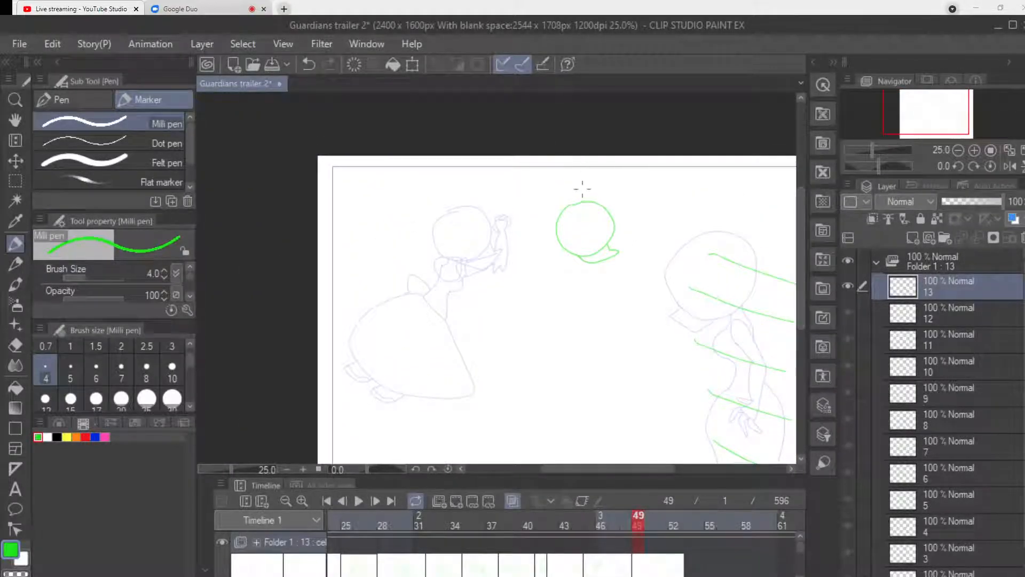
pyautogui.moveTo(571, 199); pyautogui.dragTo(606, 187)
pyautogui.hotkey('ctrl', 'z')
pyautogui.moveTo(569, 256)
pyautogui.mouseDown()
pyautogui.moveTo(574, 279)
pyautogui.moveTo(556, 287)
pyautogui.mouseUp()
pyautogui.moveTo(563, 248)
pyautogui.mouseDown()
pyautogui.moveTo(557, 287)
pyautogui.moveTo(544, 294)
pyautogui.moveTo(550, 262)
pyautogui.moveTo(529, 275)
pyautogui.moveTo(539, 297)
pyautogui.mouseUp()
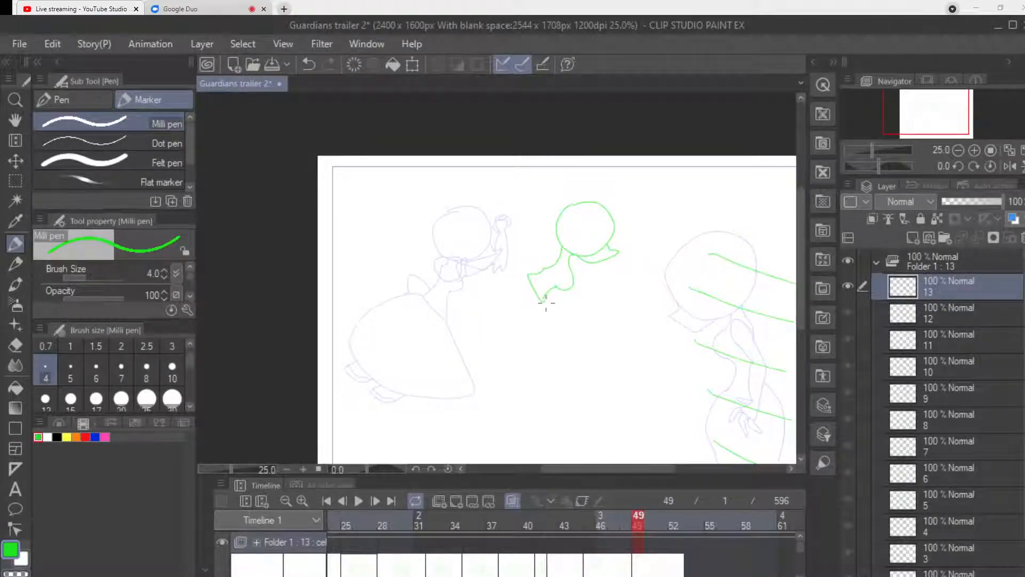
# Draw the small figure's bell-shaped skirt with a bow behind the waist and two feet sticking out at the back.
pyautogui.moveTo(543, 342)
pyautogui.mouseDown()
pyautogui.moveTo(510, 388)
pyautogui.moveTo(463, 263)
pyautogui.moveTo(529, 273)
pyautogui.moveTo(523, 258)
pyautogui.moveTo(515, 269)
pyautogui.mouseUp()
pyautogui.moveTo(479, 367)
pyautogui.mouseDown()
pyautogui.moveTo(457, 363)
pyautogui.moveTo(460, 346)
pyautogui.mouseUp()
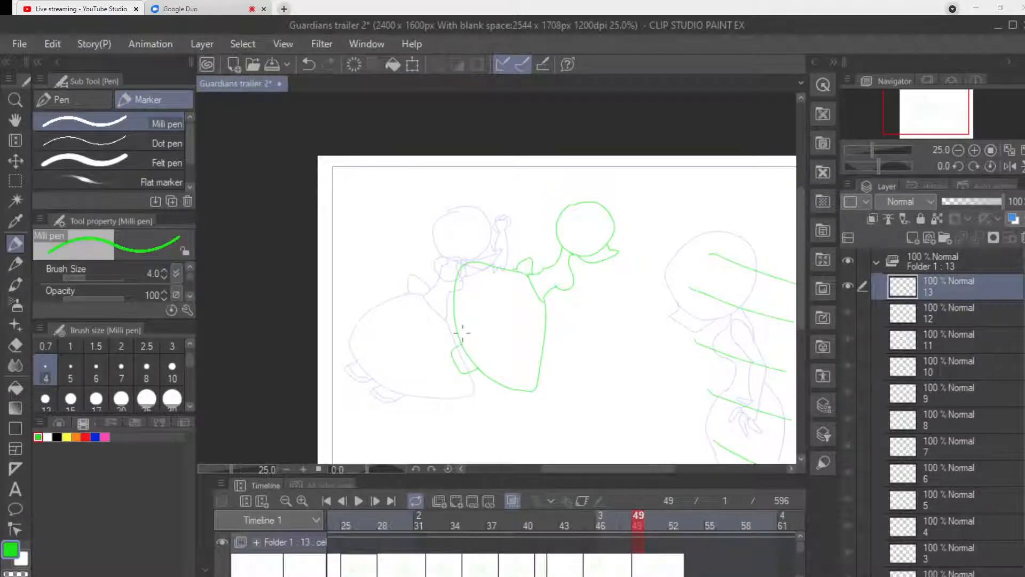
pyautogui.moveTo(443, 310)
pyautogui.mouseDown()
pyautogui.moveTo(451, 290)
pyautogui.moveTo(443, 325)
pyautogui.moveTo(453, 335)
pyautogui.moveTo(456, 321)
pyautogui.moveTo(465, 365)
pyautogui.mouseUp()
# Draw the small figure's puffed shoulder overlapping the lower part of its head, replacing the first attempt.
pyautogui.moveTo(560, 275)
pyautogui.mouseDown()
pyautogui.moveTo(544, 248)
pyautogui.moveTo(570, 235)
pyautogui.moveTo(574, 265)
pyautogui.mouseUp()
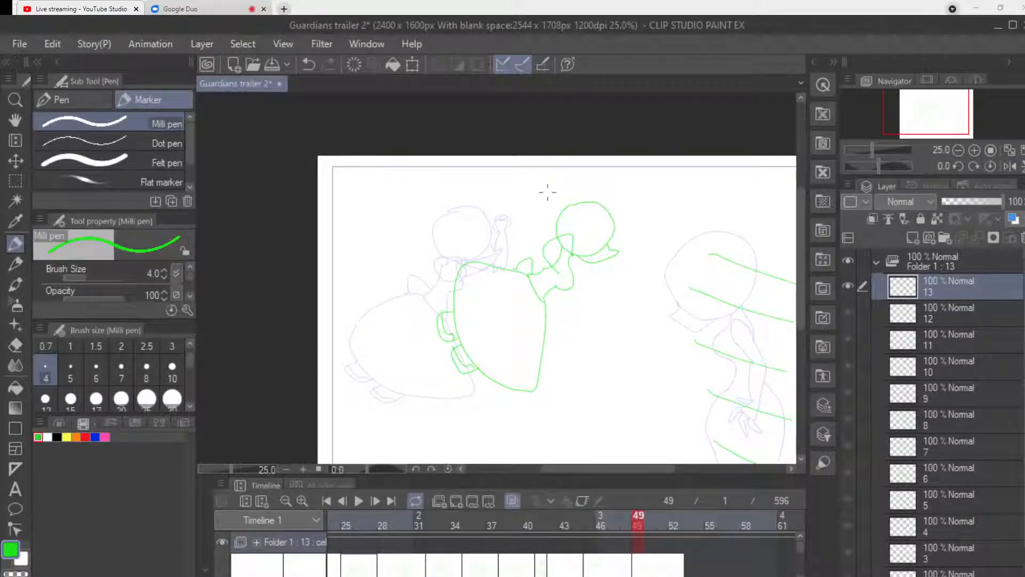
pyautogui.hotkey('ctrl', 'z')
pyautogui.moveTo(564, 271)
pyautogui.mouseDown()
pyautogui.moveTo(549, 252)
pyautogui.moveTo(575, 237)
pyautogui.moveTo(579, 254)
pyautogui.moveTo(567, 267)
pyautogui.moveTo(561, 244)
pyautogui.moveTo(589, 236)
pyautogui.moveTo(576, 269)
pyautogui.mouseUp()
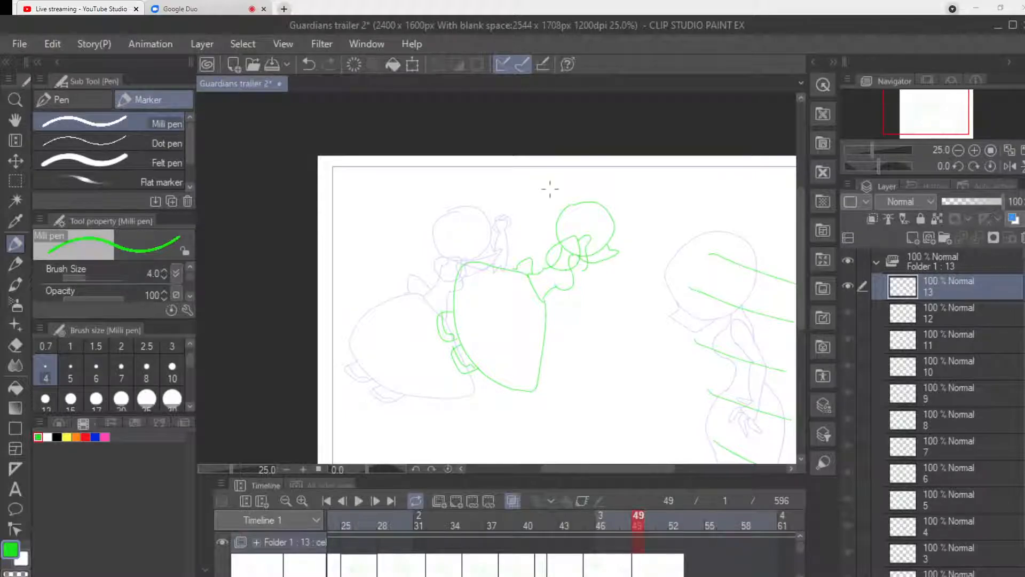
# Undo the last stroke and draw the small figure's arm and open hand stretching up toward the taller figure.
pyautogui.hotkey('ctrl', 'z')
pyautogui.moveTo(579, 238)
pyautogui.mouseDown()
pyautogui.moveTo(578, 268)
pyautogui.moveTo(583, 238)
pyautogui.moveTo(637, 215)
pyautogui.mouseUp()
pyautogui.moveTo(587, 263)
pyautogui.mouseDown()
pyautogui.moveTo(622, 244)
pyautogui.moveTo(641, 200)
pyautogui.moveTo(647, 219)
pyautogui.moveTo(655, 185)
pyautogui.moveTo(642, 200)
pyautogui.moveTo(659, 194)
pyautogui.moveTo(661, 215)
pyautogui.mouseUp()
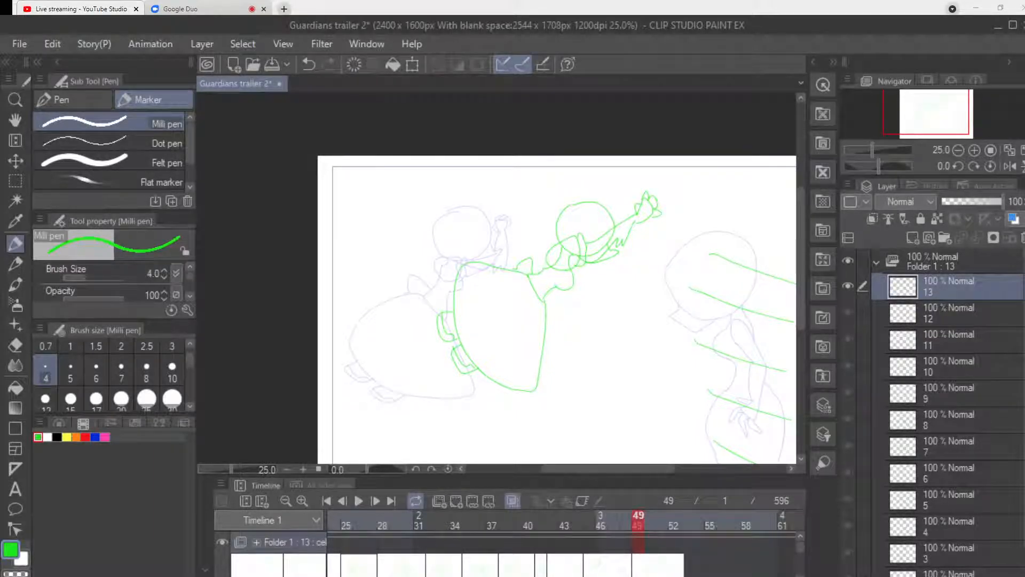
# Add a new blank animation cel at frame 52.
pyautogui.moveTo(801, 259); pyautogui.dragTo(801, 260)
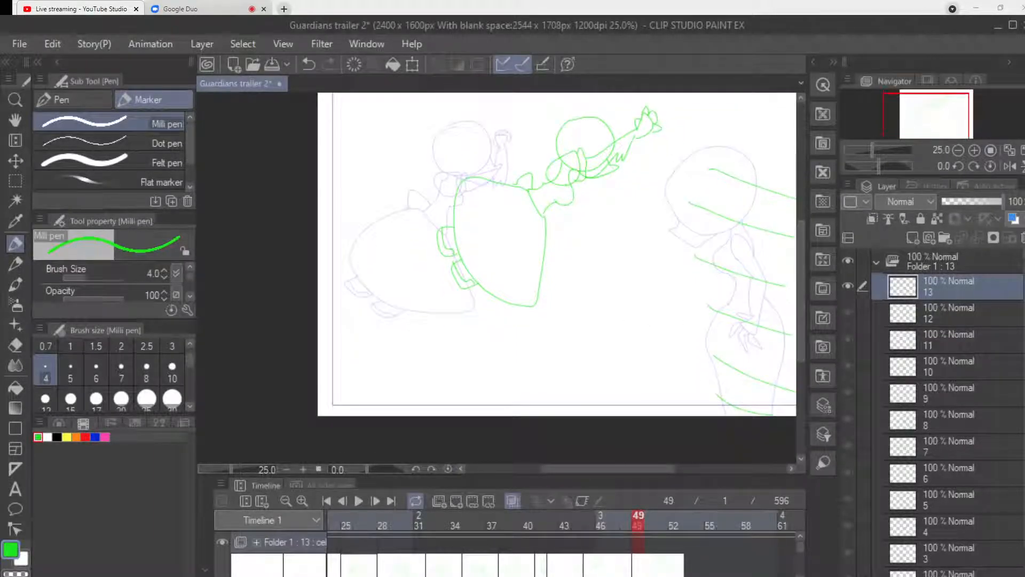
pyautogui.moveTo(637, 469); pyautogui.dragTo(676, 469)
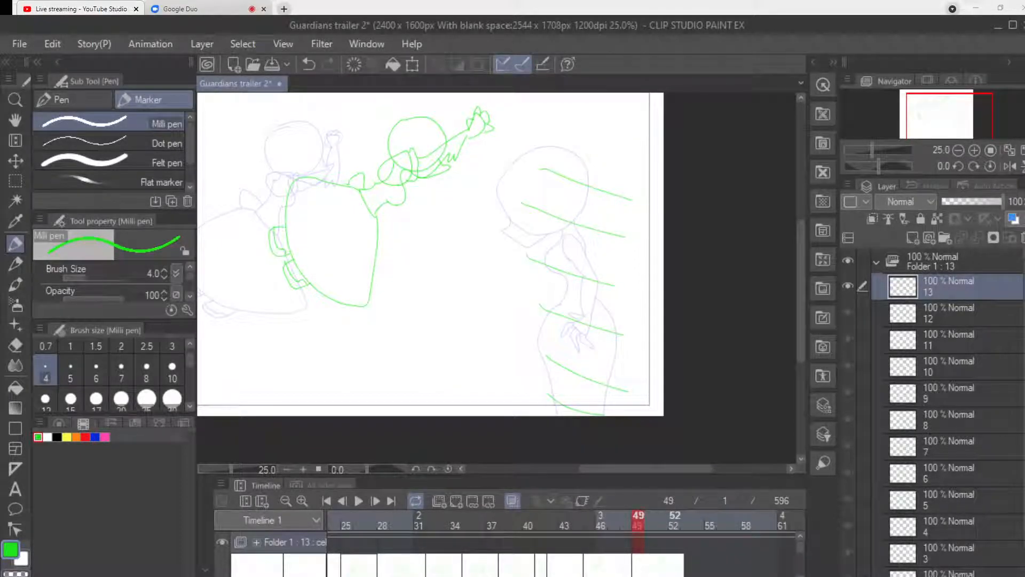
pyautogui.click(675, 521)
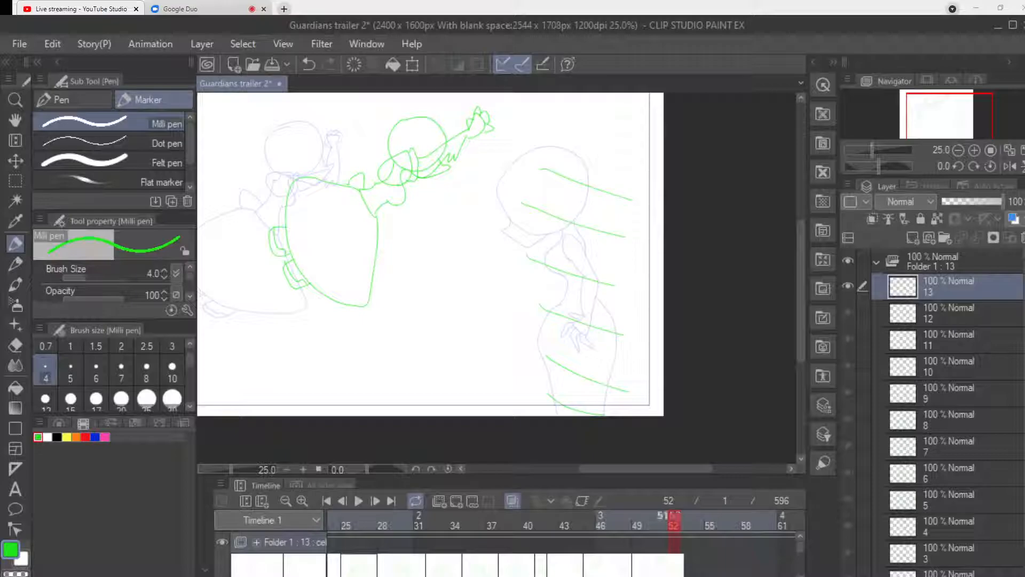
pyautogui.click(456, 500)
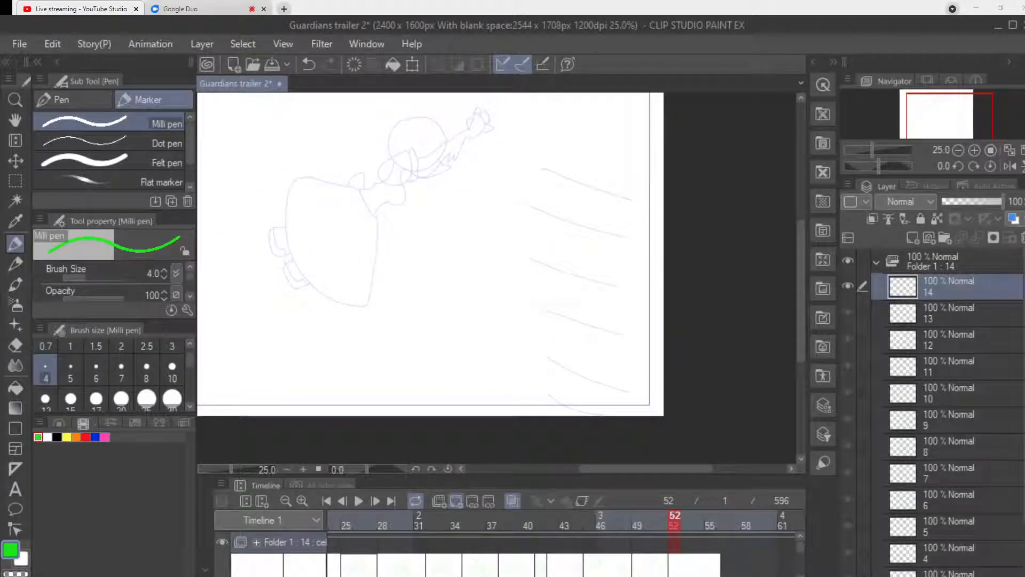
pyautogui.moveTo(514, 145)
pyautogui.mouseDown()
pyautogui.moveTo(480, 172)
pyautogui.moveTo(508, 214)
pyautogui.moveTo(548, 190)
pyautogui.moveTo(520, 144)
pyautogui.mouseUp()
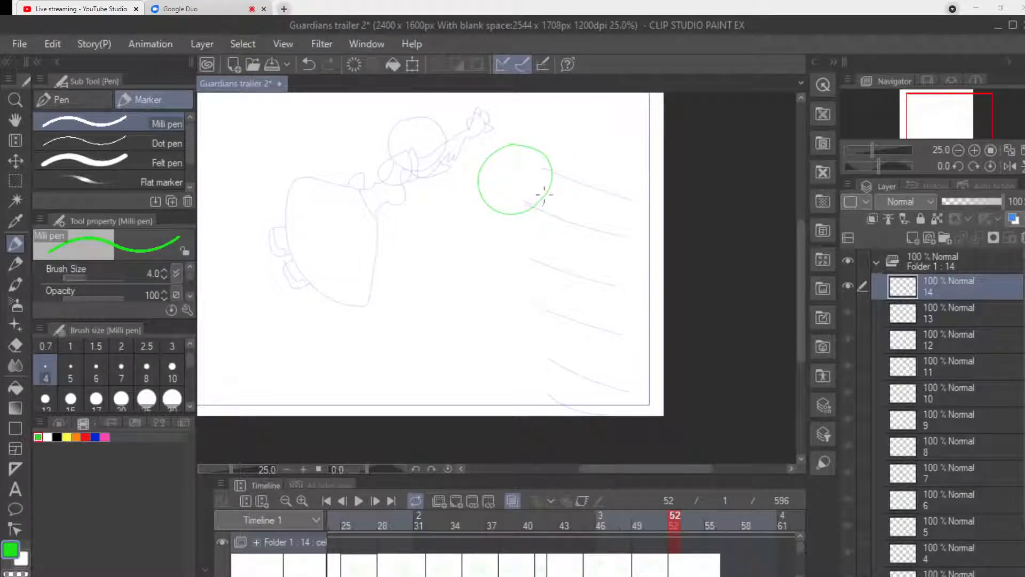
pyautogui.moveTo(546, 199)
pyautogui.mouseDown()
pyautogui.moveTo(555, 211)
pyautogui.moveTo(530, 225)
pyautogui.mouseUp()
pyautogui.hotkey('ctrl', 'z')
pyautogui.hotkey('ctrl', 'z')
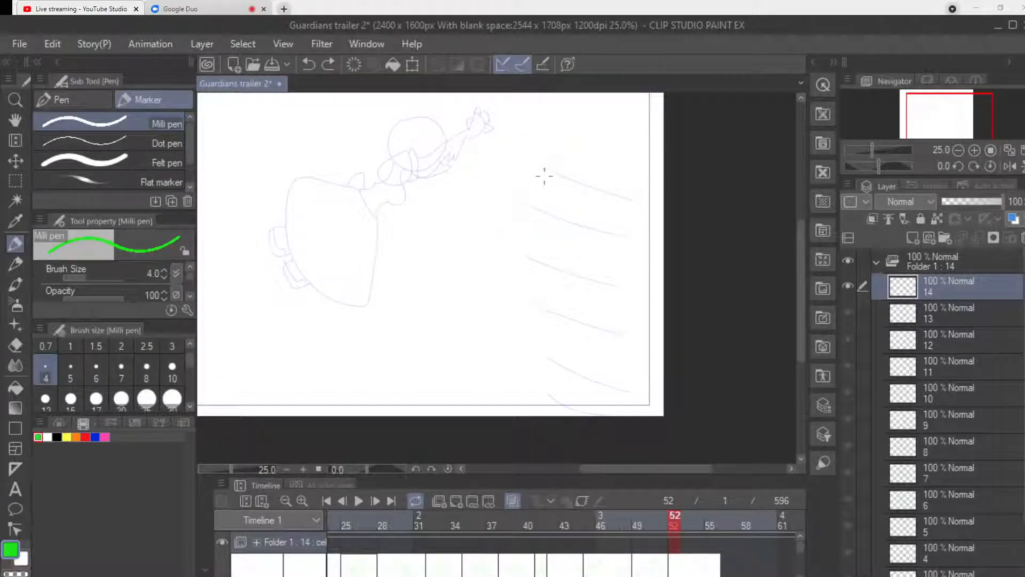
# Save the file and move the start of the new blank cel two frames earlier on the timeline.
pyautogui.hotkey('ctrl', 's')
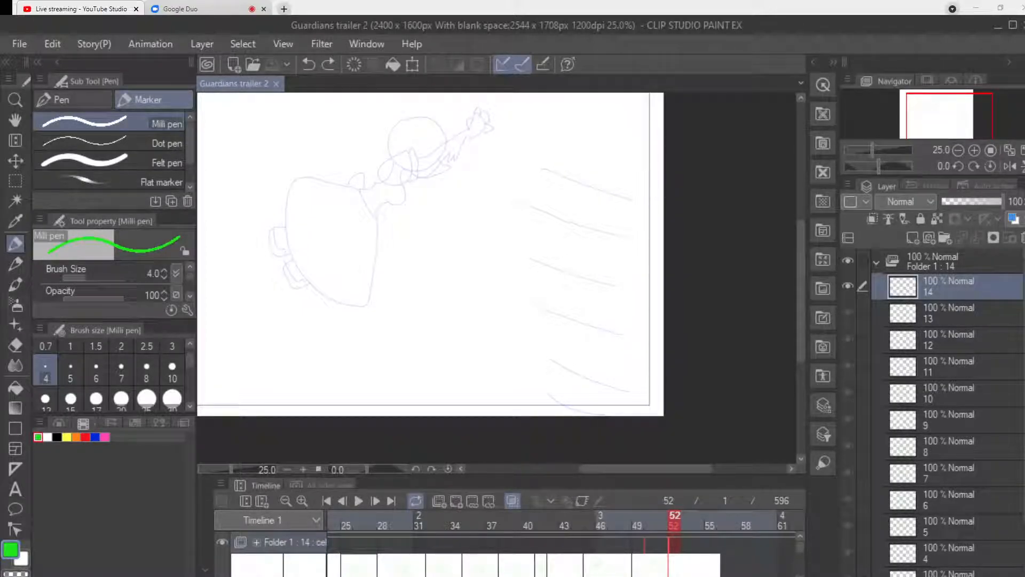
pyautogui.moveTo(669, 543); pyautogui.dragTo(644, 542)
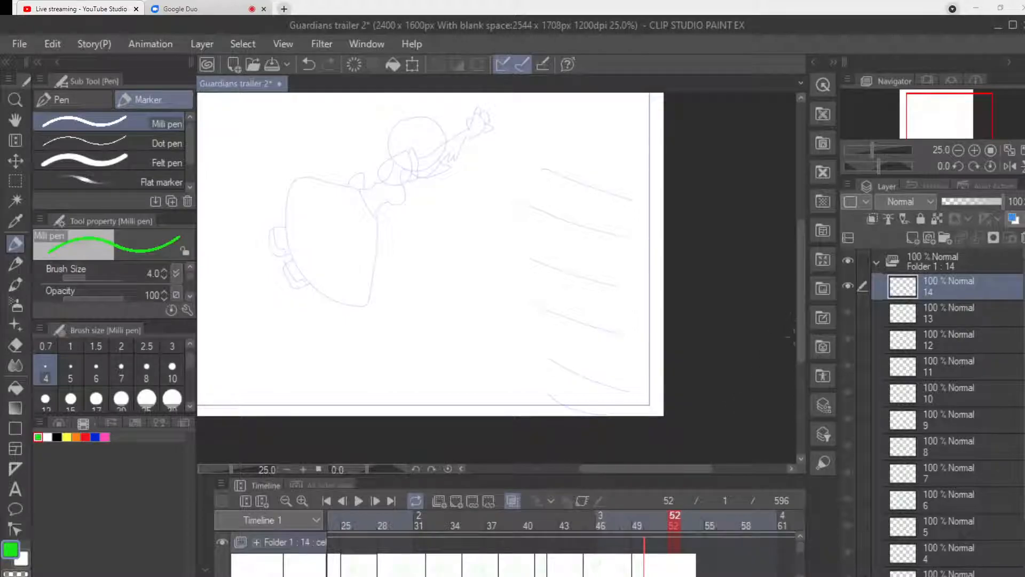
# Draw the taller figure's large round head with a tapered jaw and a short neck, between the leaping figure and the slanted guide lines.
pyautogui.scroll(2, 430, 254)
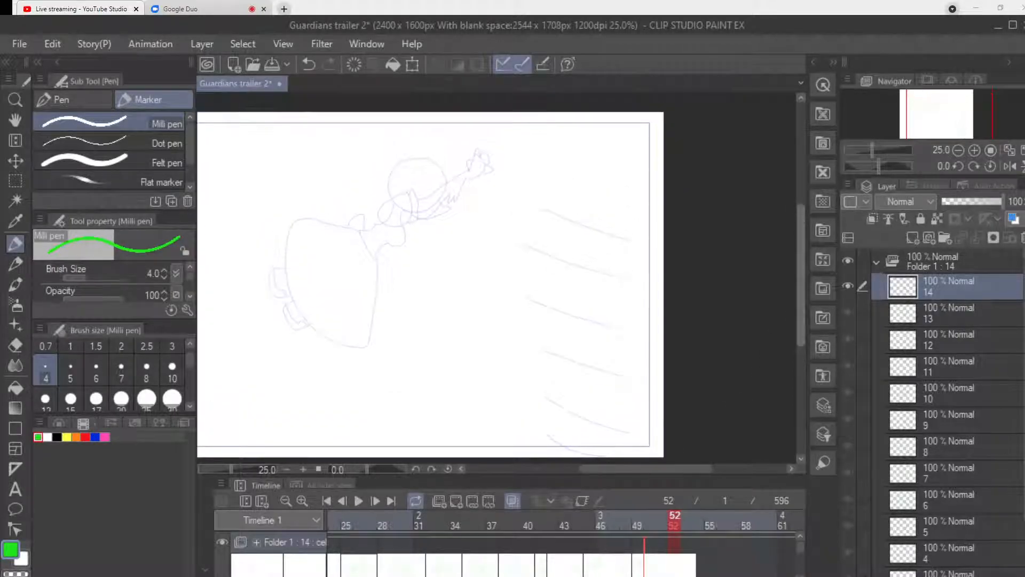
pyautogui.moveTo(493, 228)
pyautogui.mouseDown()
pyautogui.moveTo(468, 243)
pyautogui.moveTo(458, 302)
pyautogui.moveTo(510, 331)
pyautogui.moveTo(561, 286)
pyautogui.moveTo(543, 231)
pyautogui.moveTo(496, 226)
pyautogui.mouseUp()
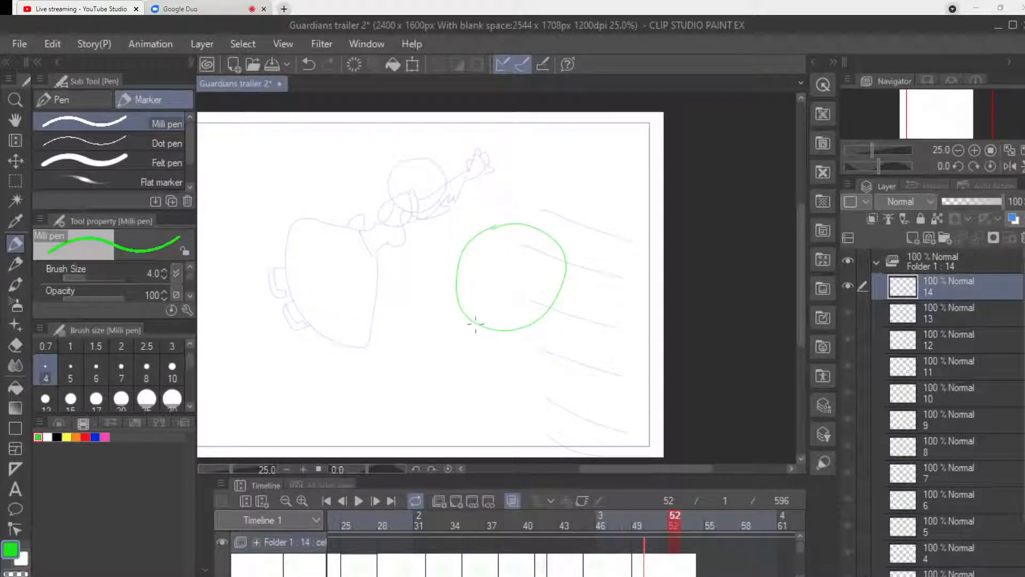
pyautogui.moveTo(475, 323)
pyautogui.mouseDown()
pyautogui.moveTo(506, 345)
pyautogui.moveTo(539, 331)
pyautogui.moveTo(553, 306)
pyautogui.mouseUp()
pyautogui.moveTo(501, 346)
pyautogui.mouseDown()
pyautogui.moveTo(494, 361)
pyautogui.moveTo(523, 366)
pyautogui.moveTo(487, 361)
pyautogui.mouseUp()
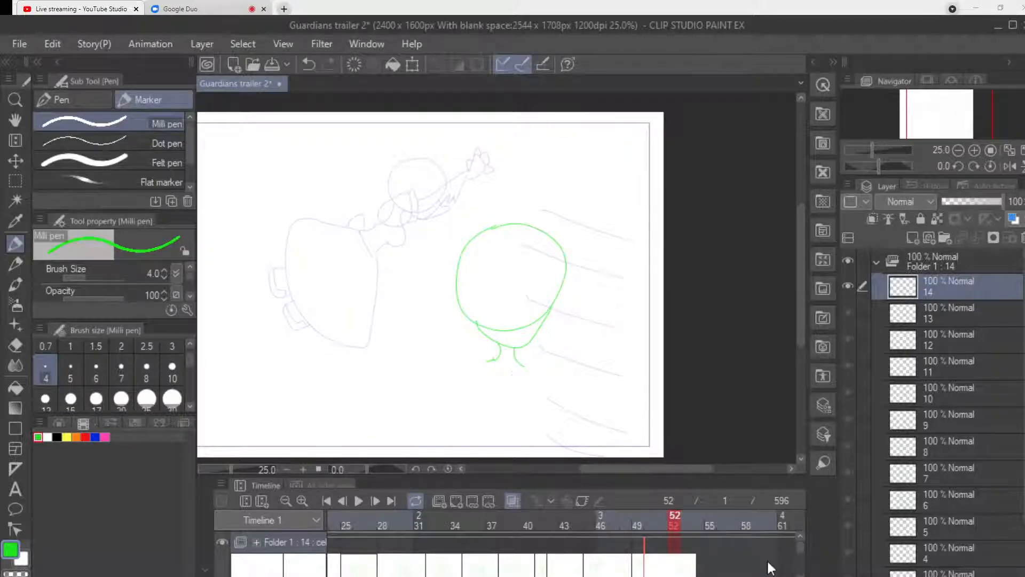
pyautogui.hotkey('ctrl', 'z')
pyautogui.moveTo(500, 348)
pyautogui.mouseDown()
pyautogui.moveTo(527, 368)
pyautogui.moveTo(467, 353)
pyautogui.moveTo(420, 375)
pyautogui.moveTo(441, 412)
pyautogui.moveTo(460, 422)
pyautogui.moveTo(482, 369)
pyautogui.mouseUp()
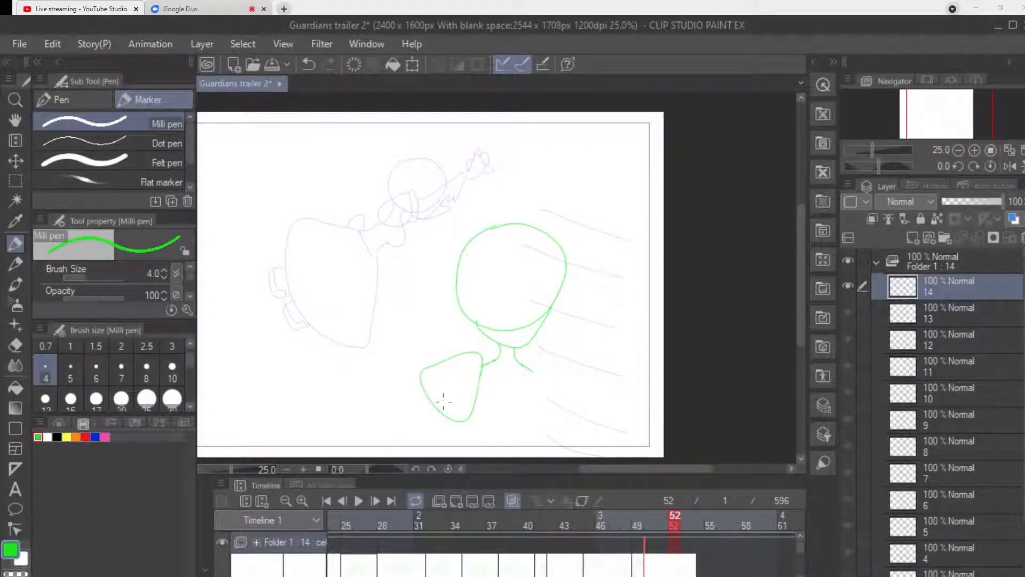
# Draw the taller figure's two puffed sleeves, narrow-waisted torso and lowered arms running down to the canvas's lower edge.
pyautogui.moveTo(447, 426)
pyautogui.mouseDown()
pyautogui.moveTo(415, 401)
pyautogui.moveTo(419, 386)
pyautogui.mouseUp()
pyautogui.moveTo(538, 391)
pyautogui.mouseDown()
pyautogui.moveTo(528, 355)
pyautogui.moveTo(561, 390)
pyautogui.moveTo(556, 419)
pyautogui.moveTo(538, 410)
pyautogui.moveTo(536, 389)
pyautogui.mouseUp()
pyautogui.moveTo(480, 371)
pyautogui.mouseDown()
pyautogui.moveTo(465, 394)
pyautogui.moveTo(474, 415)
pyautogui.mouseUp()
pyautogui.moveTo(524, 377)
pyautogui.mouseDown()
pyautogui.moveTo(542, 382)
pyautogui.moveTo(539, 414)
pyautogui.mouseUp()
pyautogui.moveTo(475, 416); pyautogui.dragTo(484, 448)
pyautogui.moveTo(536, 410); pyautogui.dragTo(544, 457)
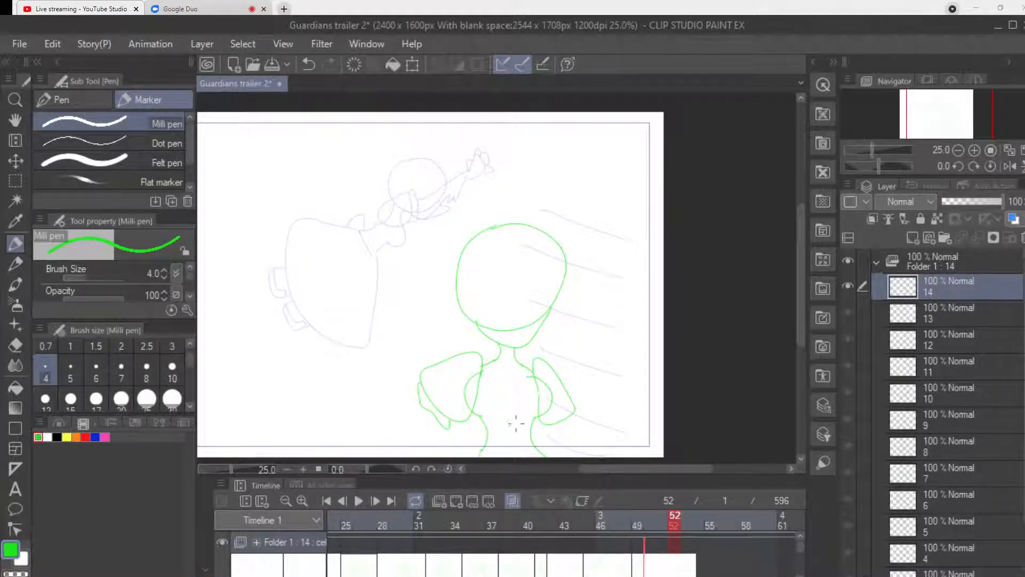
pyautogui.moveTo(419, 382)
pyautogui.mouseDown()
pyautogui.moveTo(406, 418)
pyautogui.moveTo(436, 420)
pyautogui.moveTo(417, 439)
pyautogui.moveTo(429, 444)
pyautogui.moveTo(404, 454)
pyautogui.moveTo(402, 422)
pyautogui.moveTo(382, 456)
pyautogui.mouseUp()
pyautogui.moveTo(559, 428)
pyautogui.mouseDown()
pyautogui.moveTo(582, 410)
pyautogui.moveTo(554, 431)
pyautogui.moveTo(572, 422)
pyautogui.moveTo(574, 440)
pyautogui.moveTo(552, 442)
pyautogui.moveTo(582, 457)
pyautogui.mouseUp()
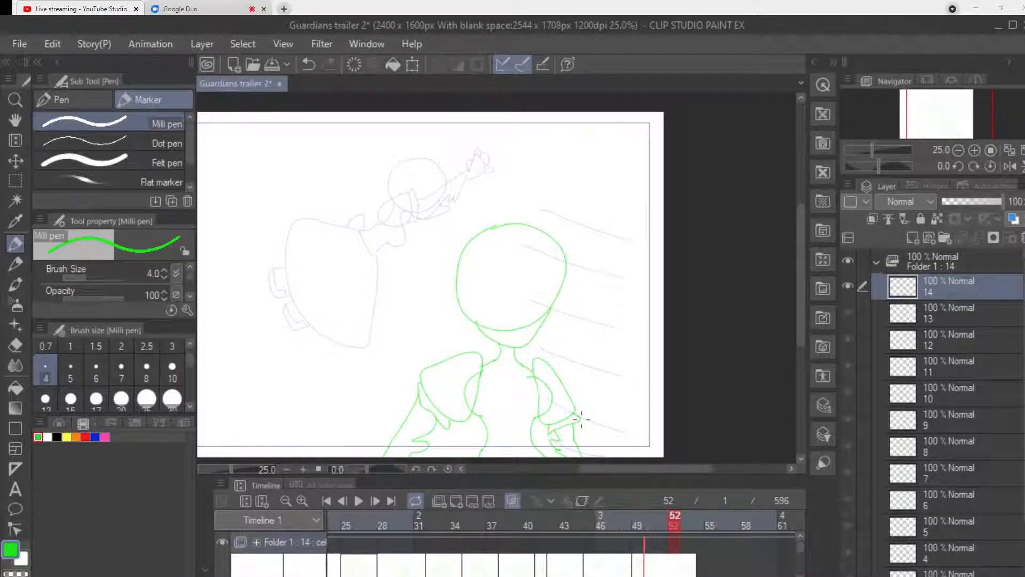
# Add another blank animation cel at frame 52, following the taller figure's drawing.
pyautogui.click(663, 519)
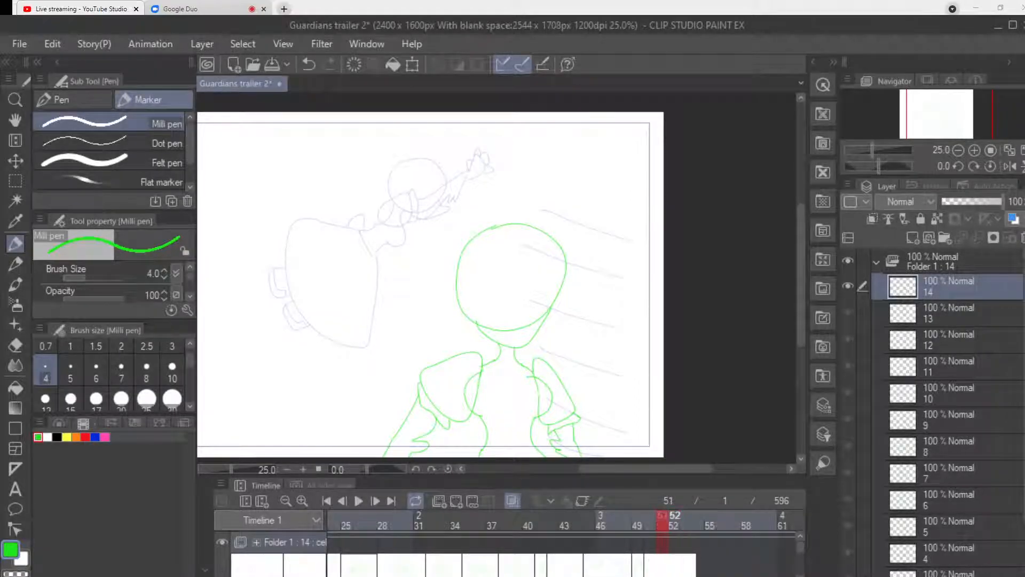
pyautogui.click(674, 519)
pyautogui.click(457, 501)
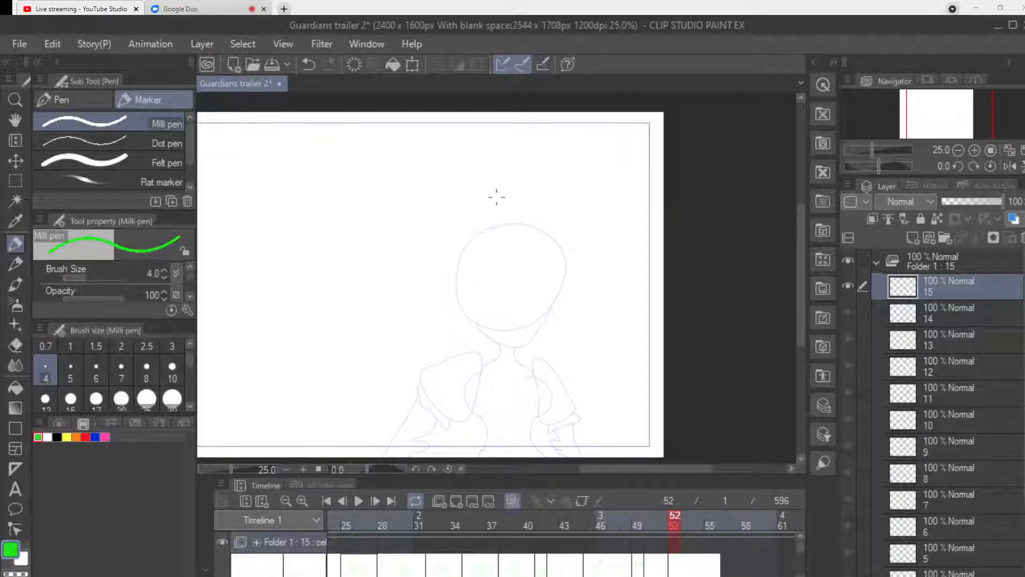
# Draw the taller figure's round head slightly higher and tilted on frame 52, with its jaw, neck and two puffed sleeves.
pyautogui.moveTo(499, 204)
pyautogui.mouseDown()
pyautogui.moveTo(471, 224)
pyautogui.moveTo(472, 281)
pyautogui.moveTo(540, 302)
pyautogui.moveTo(577, 250)
pyautogui.moveTo(542, 197)
pyautogui.moveTo(495, 202)
pyautogui.mouseUp()
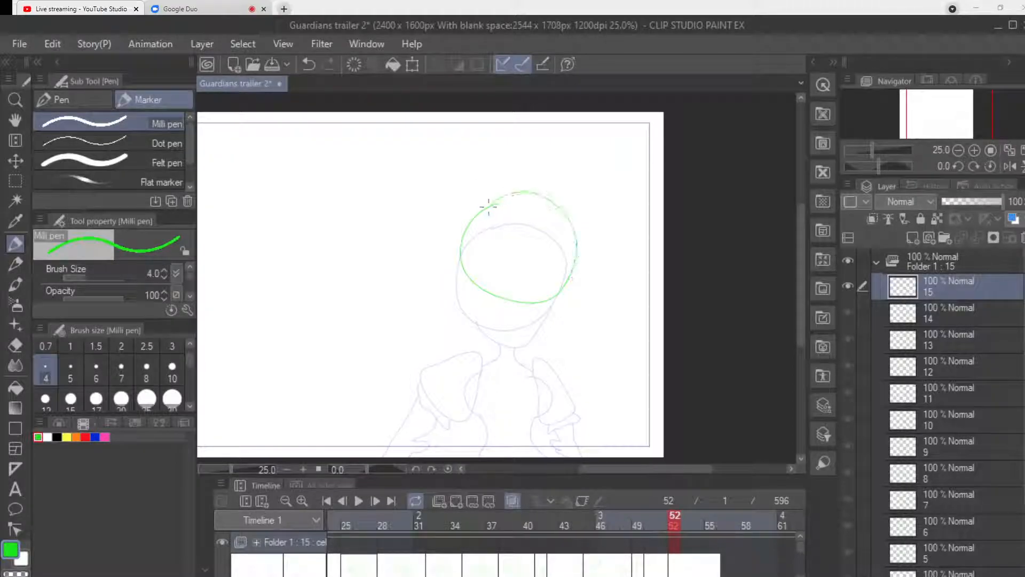
pyautogui.moveTo(486, 292)
pyautogui.mouseDown()
pyautogui.moveTo(496, 315)
pyautogui.moveTo(519, 326)
pyautogui.moveTo(556, 289)
pyautogui.mouseUp()
pyautogui.moveTo(497, 316)
pyautogui.mouseDown()
pyautogui.moveTo(498, 336)
pyautogui.moveTo(520, 335)
pyautogui.moveTo(488, 346)
pyautogui.moveTo(436, 338)
pyautogui.moveTo(422, 348)
pyautogui.moveTo(441, 383)
pyautogui.mouseUp()
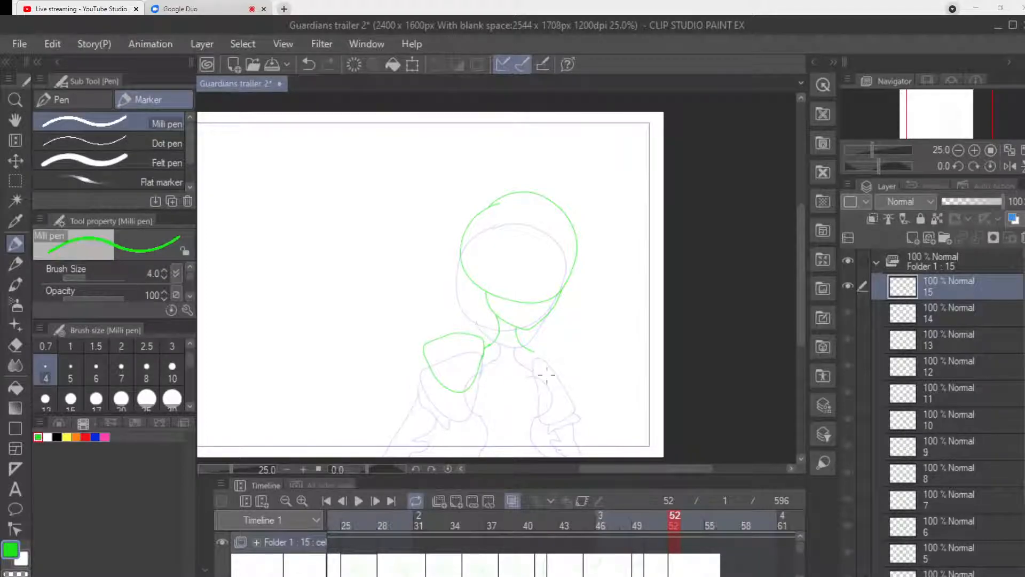
pyautogui.moveTo(538, 381)
pyautogui.mouseDown()
pyautogui.moveTo(535, 348)
pyautogui.moveTo(556, 341)
pyautogui.moveTo(589, 367)
pyautogui.moveTo(588, 387)
pyautogui.moveTo(543, 384)
pyautogui.mouseUp()
# Draw the figure's torso between the sleeves, narrowing at the waist and flaring into the hips at the canvas's lower edge.
pyautogui.moveTo(487, 346)
pyautogui.mouseDown()
pyautogui.moveTo(471, 359)
pyautogui.moveTo(470, 396)
pyautogui.mouseUp()
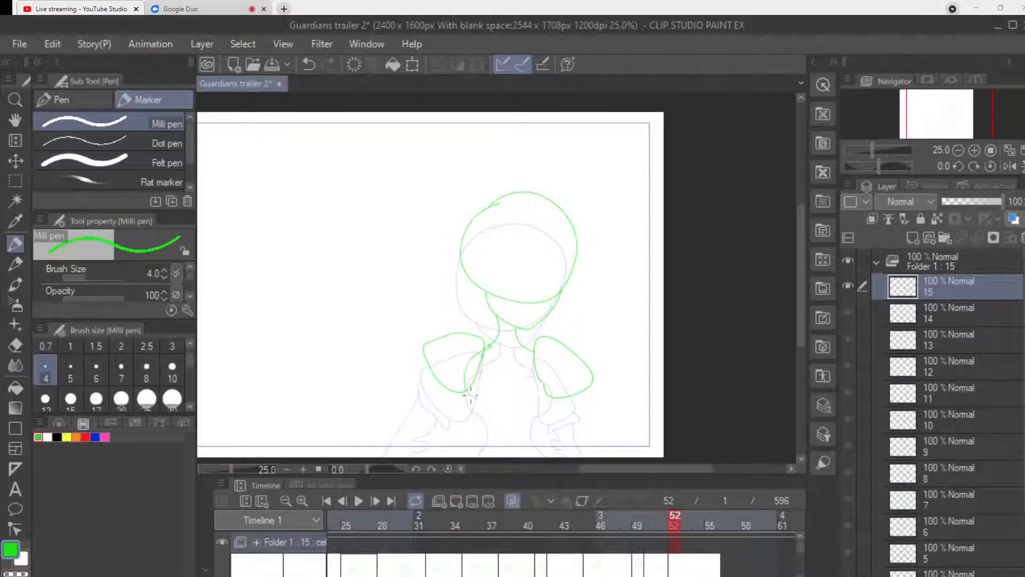
pyautogui.moveTo(533, 352)
pyautogui.mouseDown()
pyautogui.moveTo(551, 382)
pyautogui.moveTo(482, 398)
pyautogui.moveTo(483, 435)
pyautogui.mouseUp()
pyautogui.moveTo(536, 395)
pyautogui.mouseDown()
pyautogui.moveTo(533, 426)
pyautogui.moveTo(540, 449)
pyautogui.mouseUp()
pyautogui.moveTo(483, 426)
pyautogui.mouseDown()
pyautogui.moveTo(474, 443)
pyautogui.moveTo(495, 457)
pyautogui.moveTo(546, 457)
pyautogui.mouseUp()
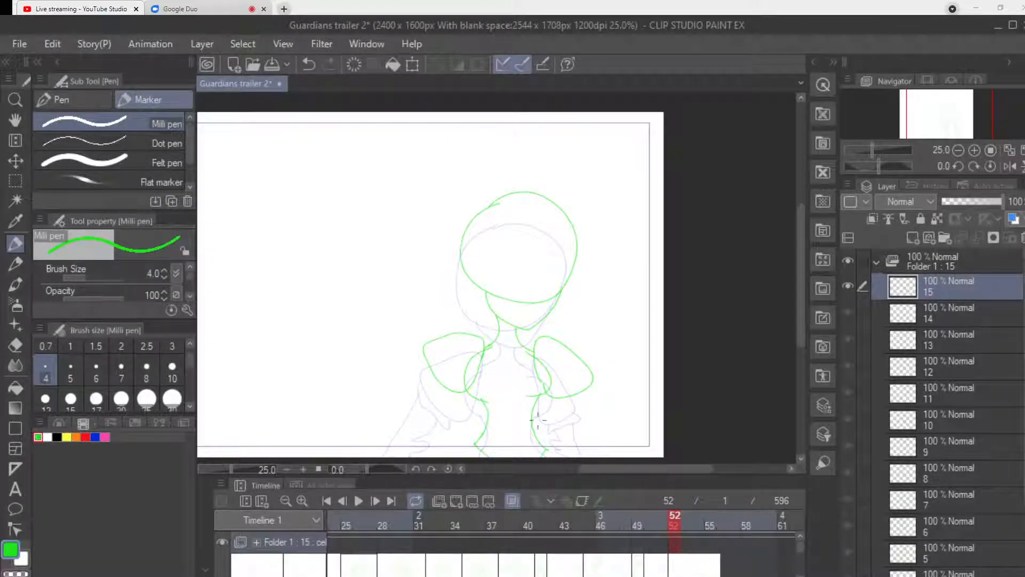
pyautogui.moveTo(476, 442); pyautogui.dragTo(453, 455)
# Add frilled cuffs to both puffed sleeves and draw the lowered arm with a ruffled elbow on the canvas-left side.
pyautogui.moveTo(423, 359)
pyautogui.mouseDown()
pyautogui.moveTo(430, 391)
pyautogui.moveTo(452, 398)
pyautogui.mouseUp()
pyautogui.moveTo(556, 396); pyautogui.dragTo(597, 383)
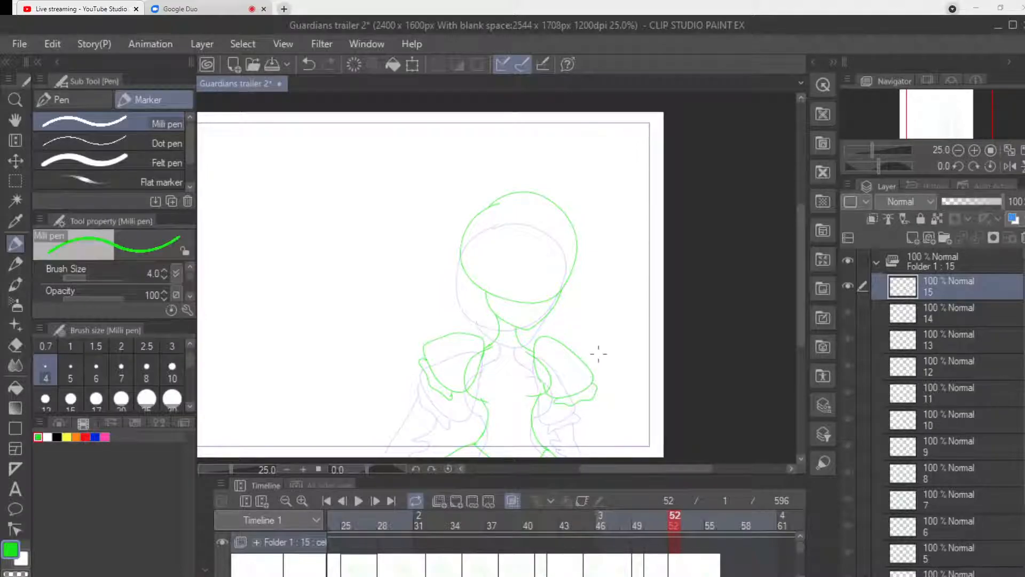
pyautogui.moveTo(422, 369)
pyautogui.mouseDown()
pyautogui.moveTo(409, 414)
pyautogui.moveTo(451, 399)
pyautogui.moveTo(418, 429)
pyautogui.moveTo(408, 416)
pyautogui.moveTo(378, 457)
pyautogui.mouseUp()
pyautogui.moveTo(419, 433); pyautogui.dragTo(404, 456)
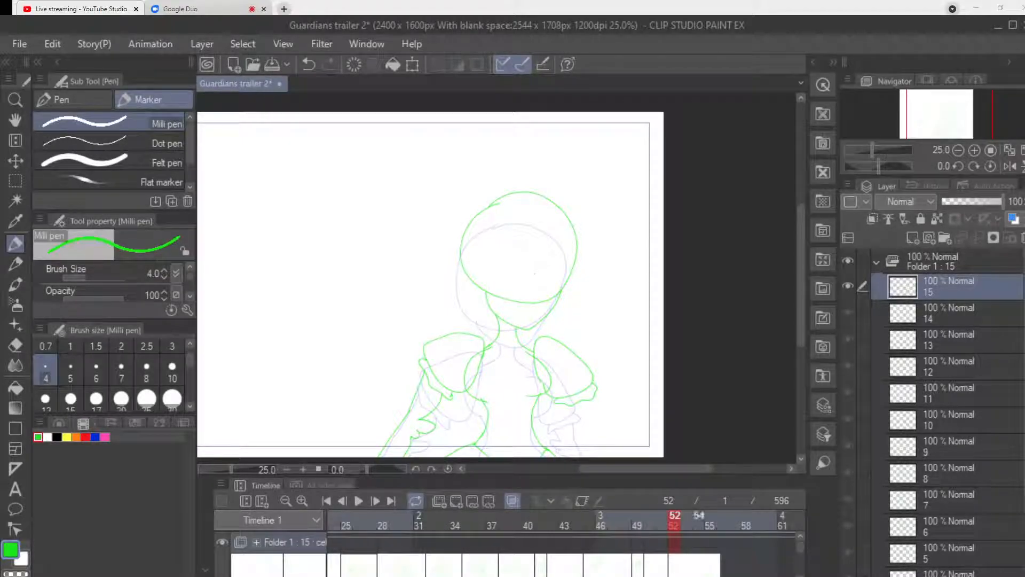
# Add a blank cel at frame 54 and draw the figure's head turned slightly left, with its jaw, neck, puffed sleeves and chest curves.
pyautogui.click(699, 517)
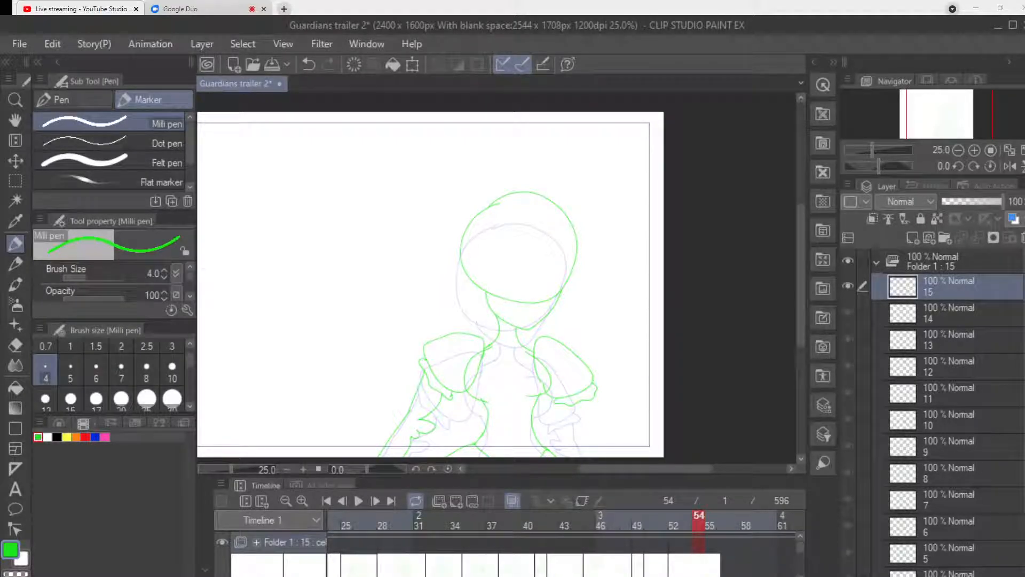
pyautogui.click(456, 501)
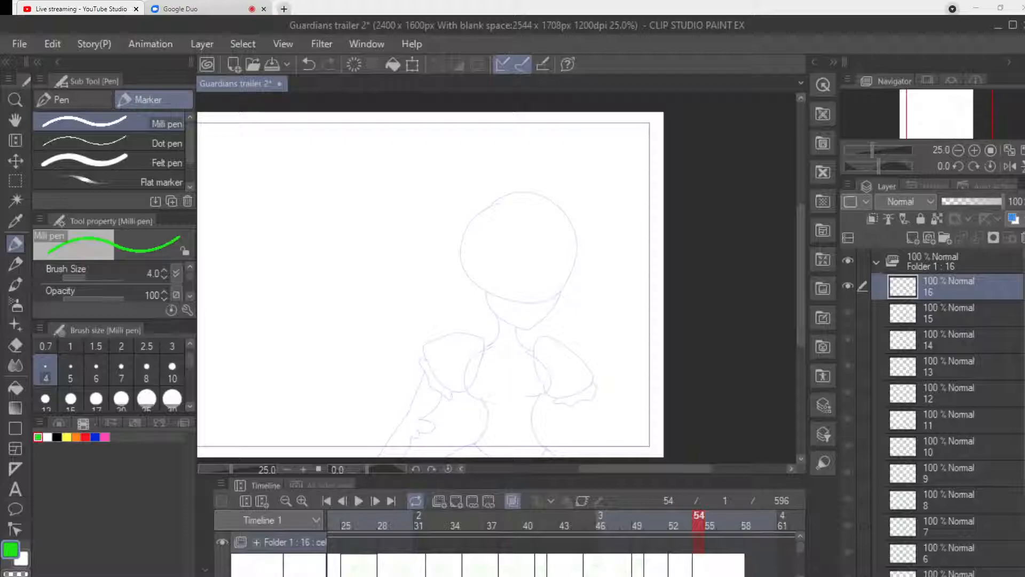
pyautogui.moveTo(494, 202)
pyautogui.mouseDown()
pyautogui.moveTo(451, 242)
pyautogui.moveTo(485, 299)
pyautogui.moveTo(548, 295)
pyautogui.moveTo(569, 234)
pyautogui.moveTo(518, 196)
pyautogui.moveTo(476, 207)
pyautogui.mouseUp()
pyautogui.moveTo(467, 289)
pyautogui.mouseDown()
pyautogui.moveTo(499, 334)
pyautogui.moveTo(534, 298)
pyautogui.moveTo(511, 329)
pyautogui.moveTo(517, 322)
pyautogui.moveTo(520, 343)
pyautogui.moveTo(483, 348)
pyautogui.moveTo(453, 332)
pyautogui.moveTo(424, 349)
pyautogui.moveTo(464, 394)
pyautogui.mouseUp()
pyautogui.moveTo(483, 347)
pyautogui.mouseDown()
pyautogui.moveTo(460, 377)
pyautogui.moveTo(488, 399)
pyautogui.mouseUp()
pyautogui.moveTo(525, 348)
pyautogui.mouseDown()
pyautogui.moveTo(545, 361)
pyautogui.moveTo(552, 385)
pyautogui.moveTo(526, 395)
pyautogui.mouseUp()
pyautogui.moveTo(534, 354)
pyautogui.mouseDown()
pyautogui.moveTo(566, 349)
pyautogui.moveTo(587, 371)
pyautogui.moveTo(589, 385)
pyautogui.moveTo(545, 396)
pyautogui.mouseUp()
# Draw the frilled cuffs, lowered left-hand arm, narrow waist and hips, plus the start of the opposite upper arm on frame 54.
pyautogui.moveTo(423, 356)
pyautogui.mouseDown()
pyautogui.moveTo(436, 389)
pyautogui.moveTo(458, 395)
pyautogui.mouseUp()
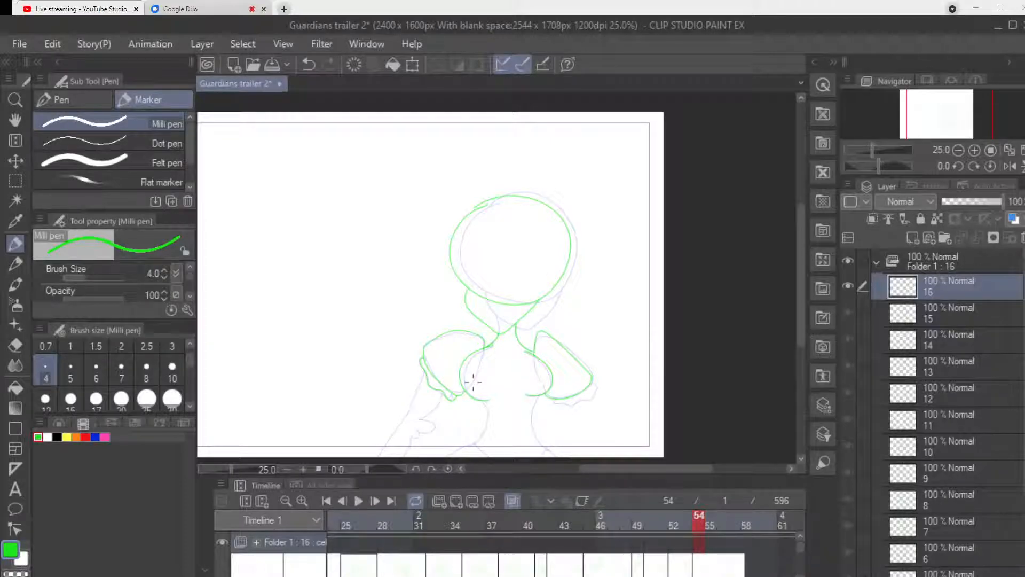
pyautogui.moveTo(557, 402)
pyautogui.mouseDown()
pyautogui.moveTo(586, 402)
pyautogui.moveTo(599, 389)
pyautogui.moveTo(590, 376)
pyautogui.mouseUp()
pyautogui.moveTo(422, 370)
pyautogui.mouseDown()
pyautogui.moveTo(405, 412)
pyautogui.moveTo(430, 427)
pyautogui.moveTo(378, 455)
pyautogui.mouseUp()
pyautogui.moveTo(483, 398)
pyautogui.mouseDown()
pyautogui.moveTo(487, 423)
pyautogui.moveTo(475, 443)
pyautogui.mouseUp()
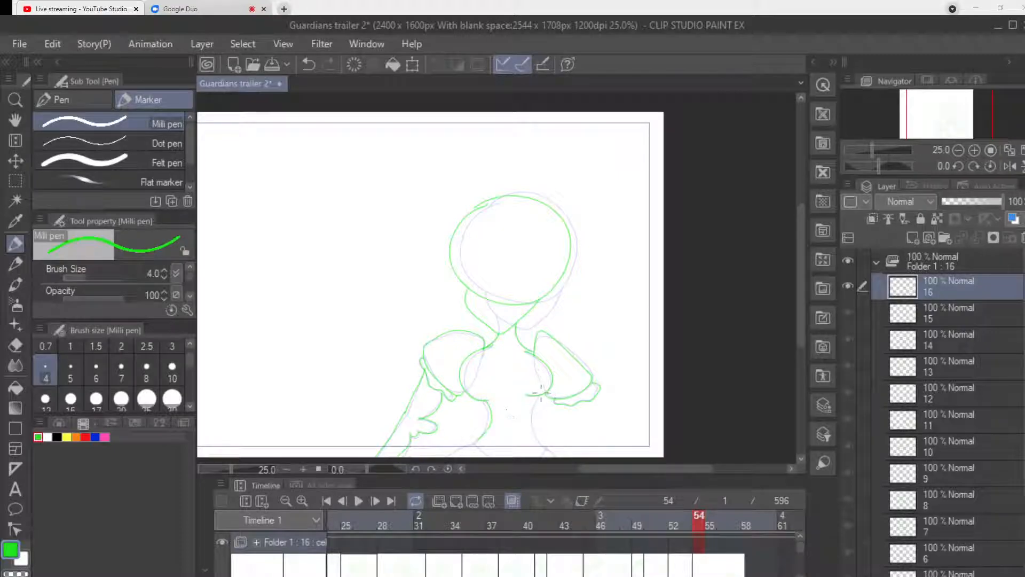
pyautogui.moveTo(536, 394)
pyautogui.mouseDown()
pyautogui.moveTo(531, 416)
pyautogui.moveTo(547, 446)
pyautogui.mouseUp()
pyautogui.moveTo(562, 404)
pyautogui.mouseDown()
pyautogui.moveTo(581, 424)
pyautogui.moveTo(597, 418)
pyautogui.mouseUp()
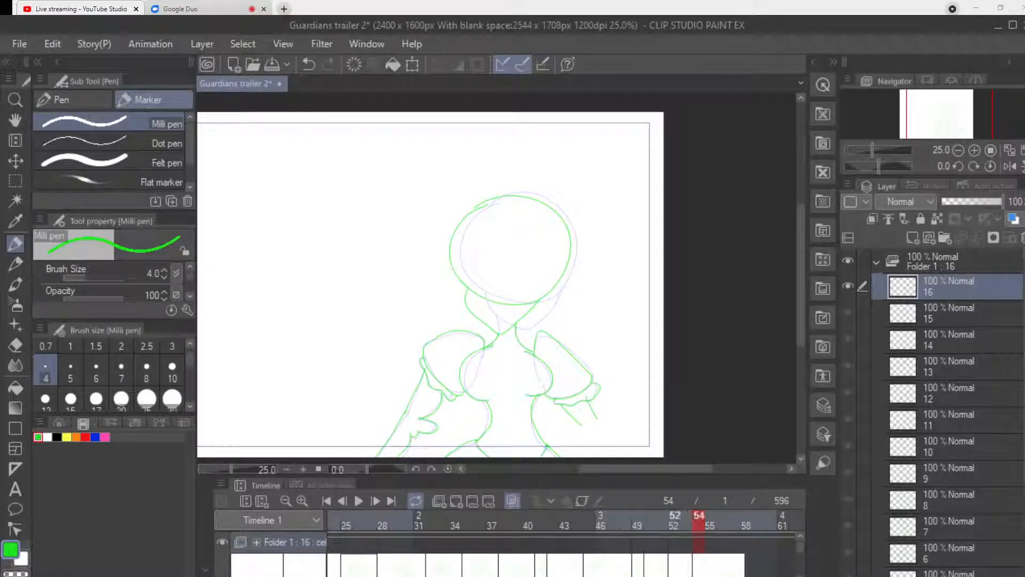
# Draw the bent arm with a raised hand on frame 52, and the matching arm with spread fingers on frame 54.
pyautogui.click(675, 521)
pyautogui.moveTo(592, 400)
pyautogui.mouseDown()
pyautogui.moveTo(567, 402)
pyautogui.moveTo(590, 428)
pyautogui.moveTo(597, 391)
pyautogui.moveTo(587, 428)
pyautogui.moveTo(627, 405)
pyautogui.moveTo(582, 419)
pyautogui.moveTo(592, 440)
pyautogui.moveTo(609, 441)
pyautogui.moveTo(646, 402)
pyautogui.moveTo(645, 412)
pyautogui.moveTo(667, 402)
pyautogui.moveTo(662, 388)
pyautogui.moveTo(657, 387)
pyautogui.mouseUp()
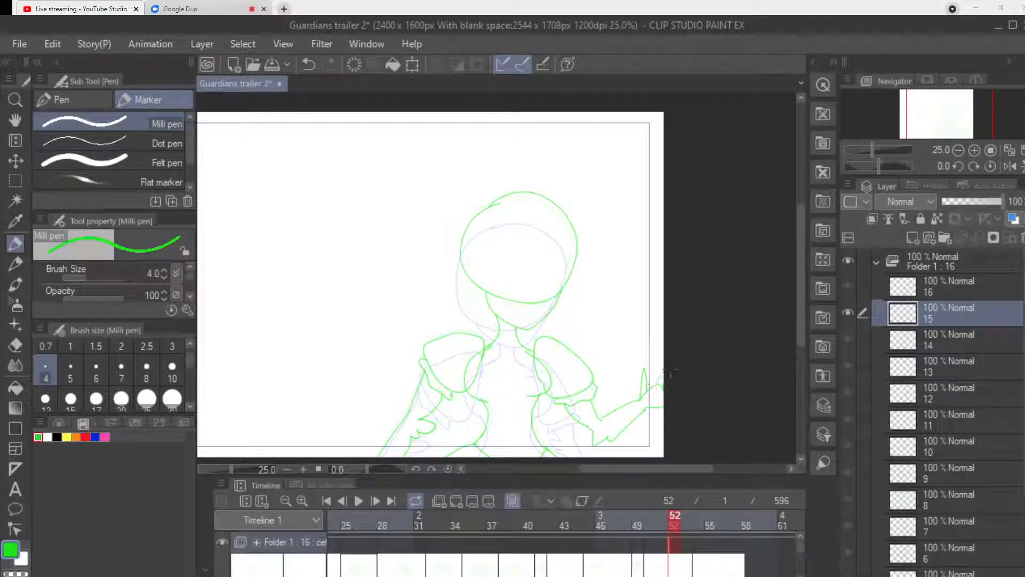
pyautogui.click(699, 517)
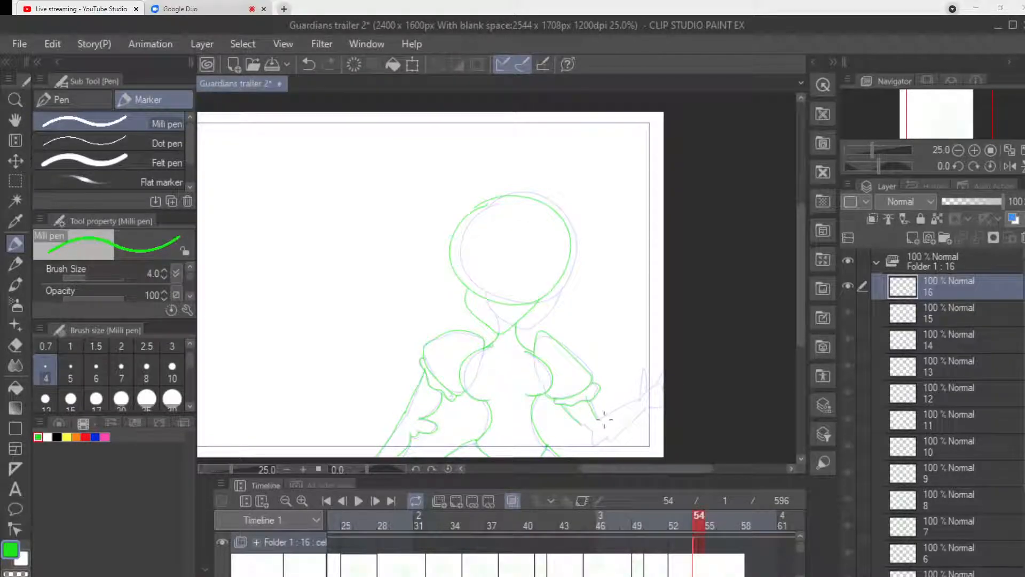
pyautogui.moveTo(586, 426)
pyautogui.mouseDown()
pyautogui.moveTo(618, 436)
pyautogui.moveTo(639, 393)
pyautogui.moveTo(597, 408)
pyautogui.moveTo(651, 387)
pyautogui.moveTo(647, 372)
pyautogui.moveTo(629, 395)
pyautogui.mouseUp()
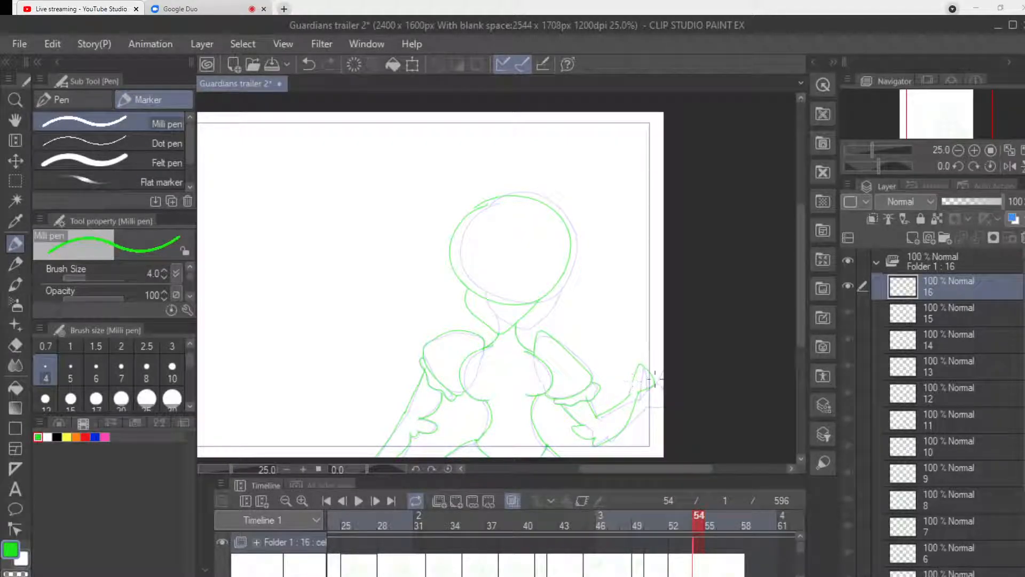
pyautogui.moveTo(659, 361)
pyautogui.mouseDown()
pyautogui.moveTo(635, 342)
pyautogui.moveTo(639, 353)
pyautogui.mouseUp()
pyautogui.moveTo(630, 391)
pyautogui.mouseDown()
pyautogui.moveTo(620, 363)
pyautogui.moveTo(629, 371)
pyautogui.moveTo(639, 353)
pyautogui.moveTo(640, 364)
pyautogui.mouseUp()
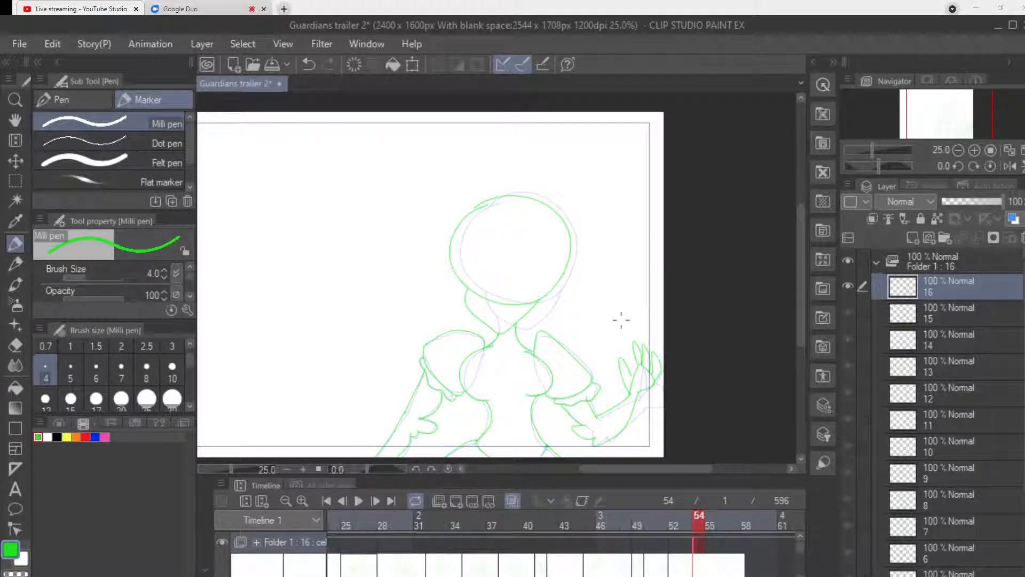
pyautogui.moveTo(695, 469); pyautogui.dragTo(715, 468)
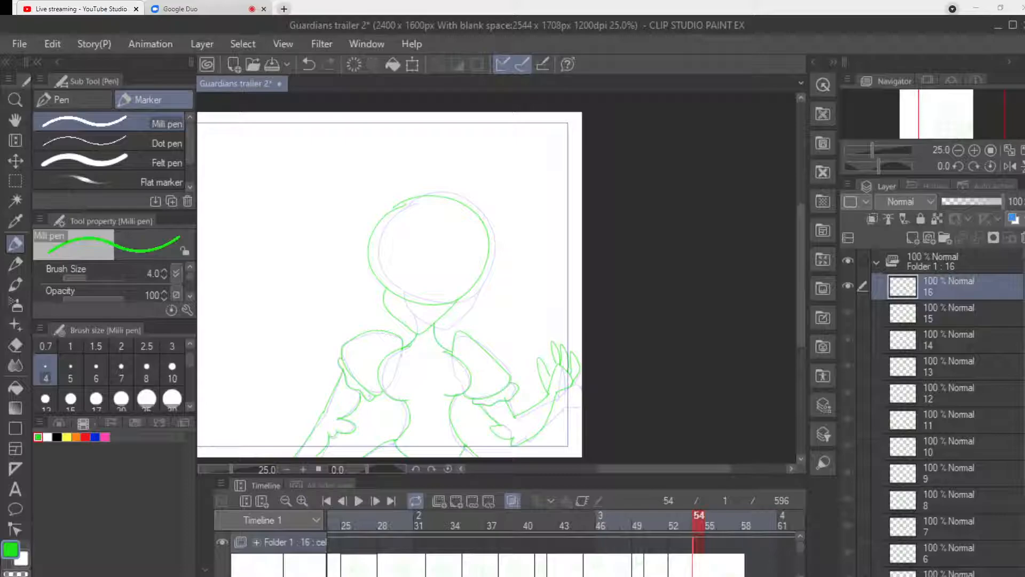
pyautogui.hotkey('alt', 'Tab')
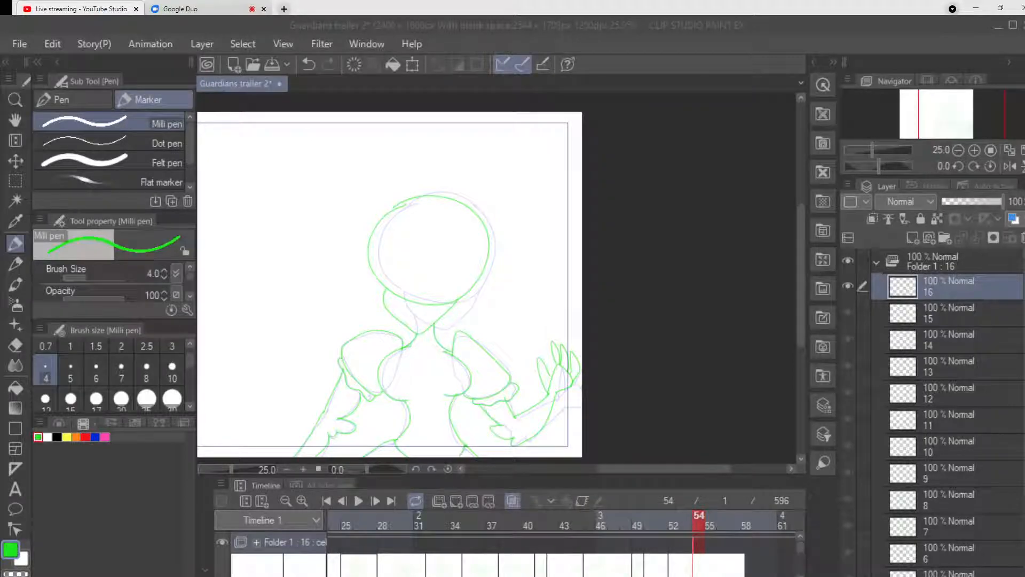
# Add a blank cel at frame 56 and draw the figure's head, jaw, neck, raised puffed sleeves and narrow waist.
pyautogui.click(723, 520)
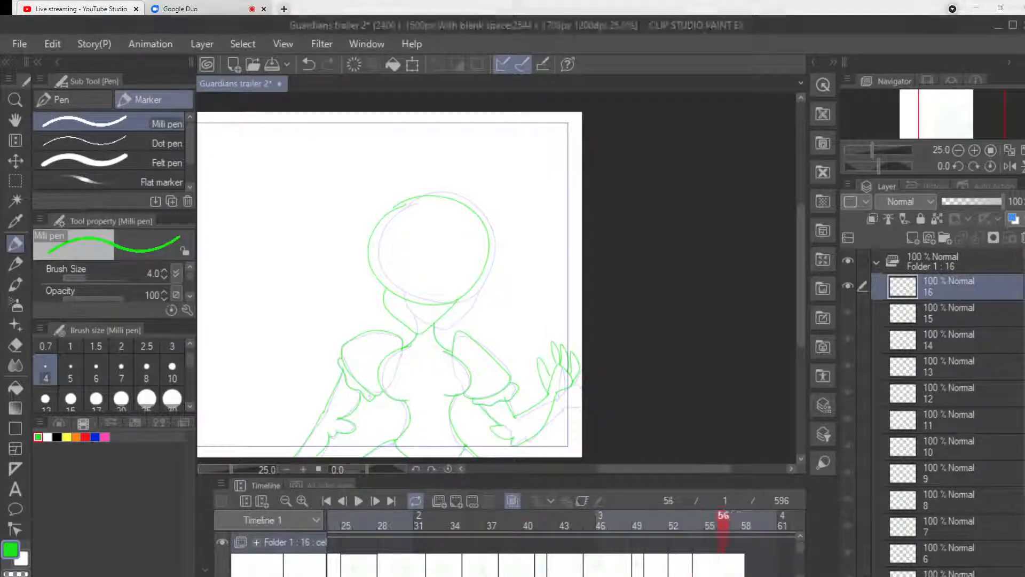
pyautogui.click(456, 501)
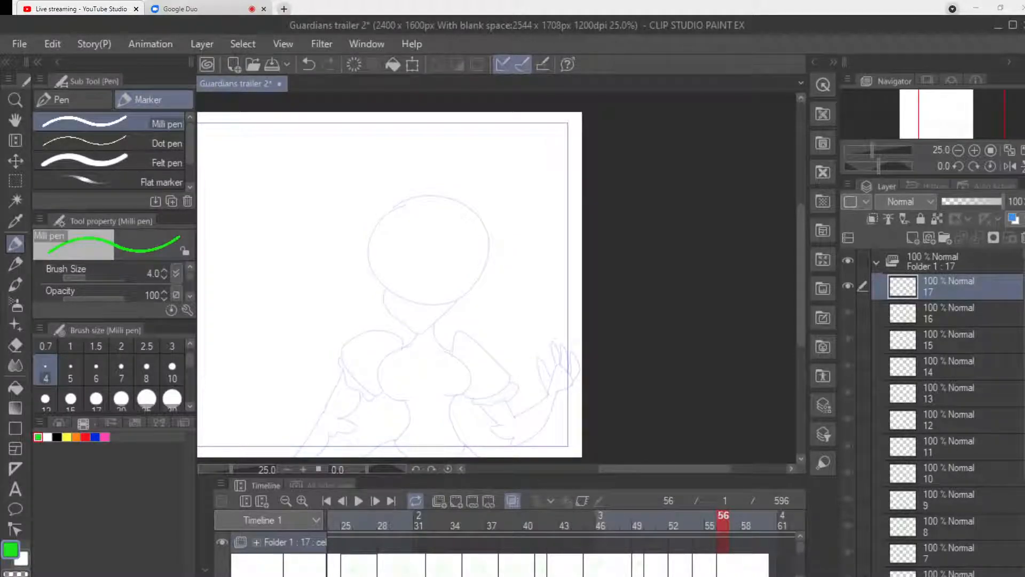
pyautogui.moveTo(410, 195)
pyautogui.mouseDown()
pyautogui.moveTo(396, 202)
pyautogui.moveTo(414, 299)
pyautogui.moveTo(462, 206)
pyautogui.moveTo(368, 267)
pyautogui.moveTo(377, 299)
pyautogui.moveTo(402, 322)
pyautogui.moveTo(444, 300)
pyautogui.moveTo(410, 327)
pyautogui.moveTo(443, 314)
pyautogui.moveTo(447, 335)
pyautogui.mouseUp()
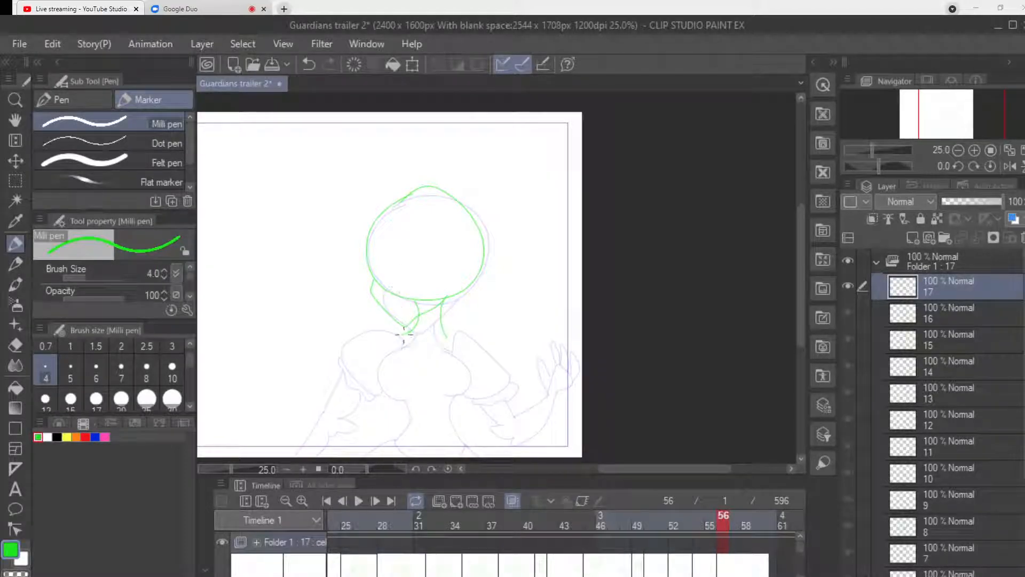
pyautogui.moveTo(347, 299)
pyautogui.mouseDown()
pyautogui.moveTo(340, 337)
pyautogui.moveTo(352, 361)
pyautogui.moveTo(466, 315)
pyautogui.moveTo(512, 371)
pyautogui.moveTo(478, 390)
pyautogui.moveTo(452, 327)
pyautogui.moveTo(401, 360)
pyautogui.moveTo(389, 428)
pyautogui.mouseUp()
pyautogui.moveTo(458, 359)
pyautogui.mouseDown()
pyautogui.moveTo(474, 419)
pyautogui.moveTo(459, 451)
pyautogui.mouseUp()
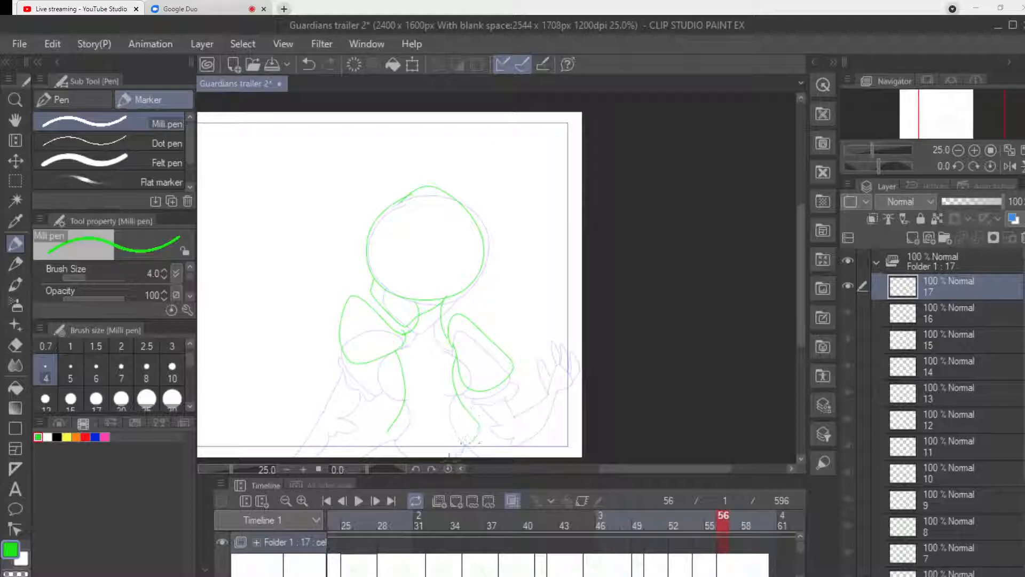
# Draw the hips flaring outward to the canvas's lower edge and a small rounded shape between them.
pyautogui.moveTo(389, 431)
pyautogui.mouseDown()
pyautogui.moveTo(428, 436)
pyautogui.moveTo(402, 444)
pyautogui.mouseUp()
pyautogui.hotkey('ctrl', 'z')
pyautogui.moveTo(383, 431); pyautogui.dragTo(344, 455)
pyautogui.moveTo(481, 423); pyautogui.dragTo(510, 455)
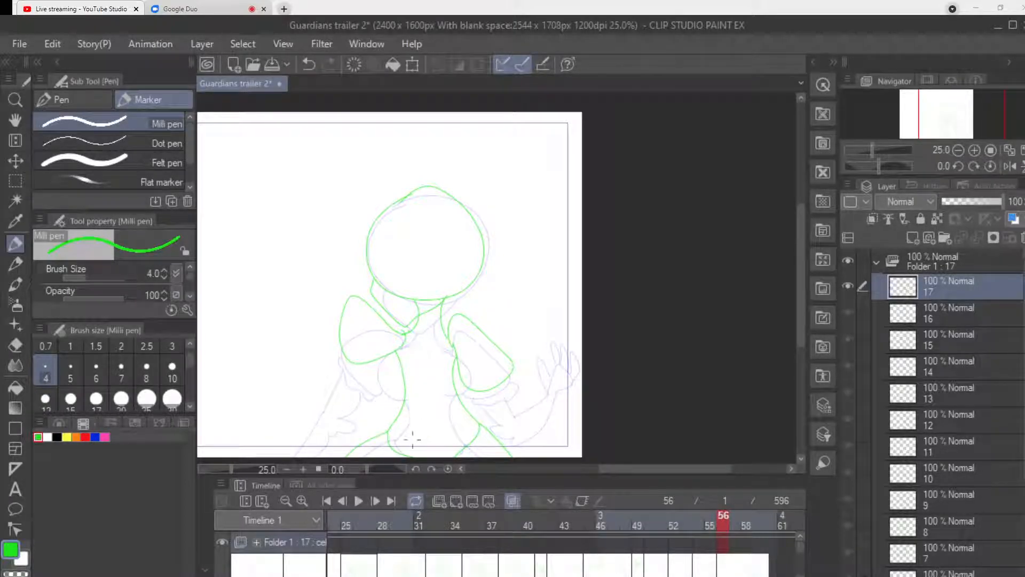
pyautogui.moveTo(416, 440)
pyautogui.mouseDown()
pyautogui.moveTo(422, 455)
pyautogui.moveTo(422, 429)
pyautogui.moveTo(449, 430)
pyautogui.moveTo(451, 455)
pyautogui.mouseUp()
# Draw the frilled cuffs and both arms, one raised outward with spread fingers and the other lowered towards the canvas's lower-right corner.
pyautogui.moveTo(343, 309)
pyautogui.mouseDown()
pyautogui.moveTo(335, 305)
pyautogui.moveTo(332, 343)
pyautogui.moveTo(347, 356)
pyautogui.mouseUp()
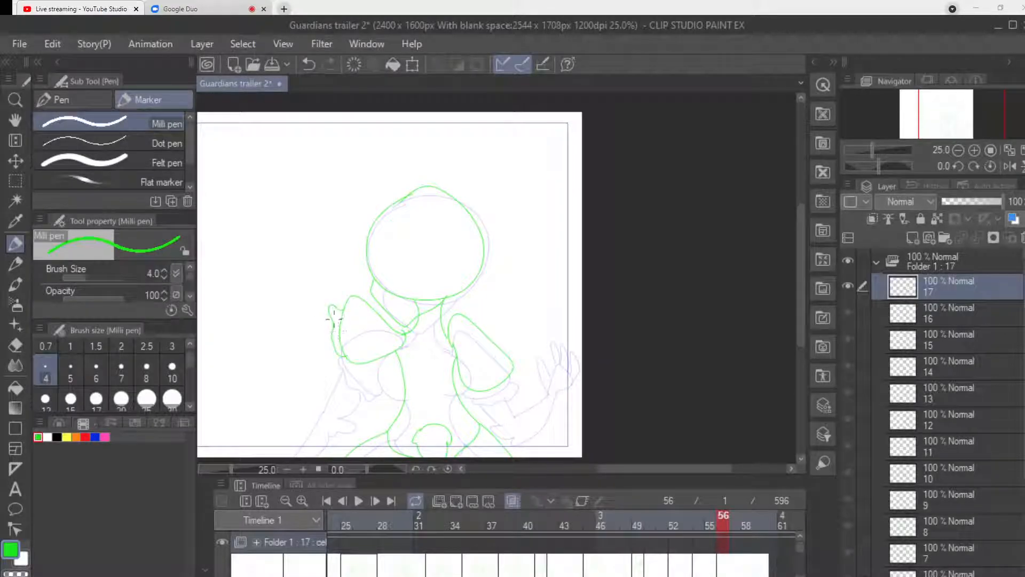
pyautogui.moveTo(308, 309)
pyautogui.mouseDown()
pyautogui.moveTo(333, 321)
pyautogui.moveTo(315, 341)
pyautogui.moveTo(285, 323)
pyautogui.moveTo(269, 271)
pyautogui.mouseUp()
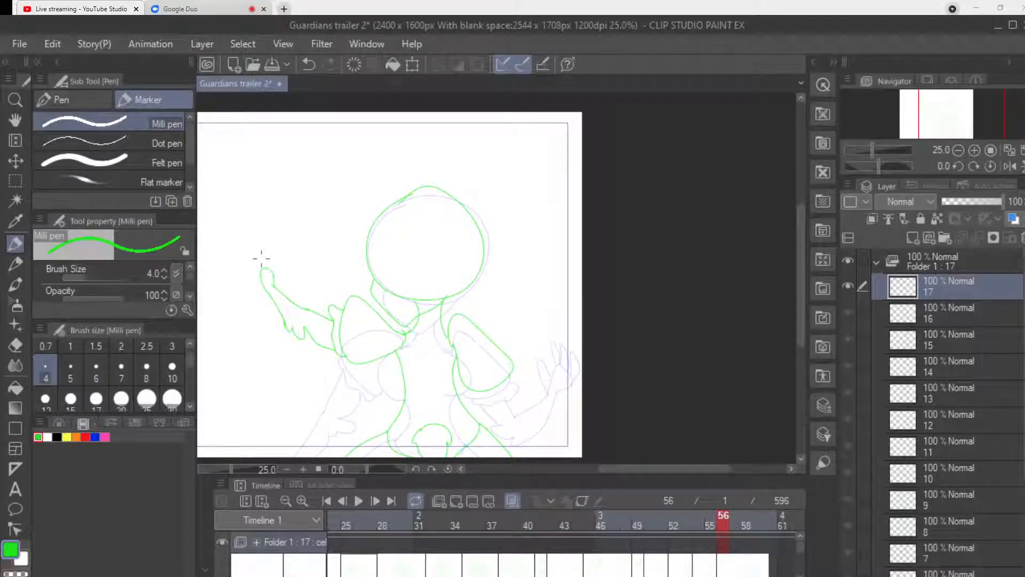
pyautogui.moveTo(485, 400)
pyautogui.mouseDown()
pyautogui.moveTo(507, 397)
pyautogui.moveTo(510, 378)
pyautogui.mouseUp()
pyautogui.hotkey('ctrl', 'z')
pyautogui.moveTo(473, 398)
pyautogui.mouseDown()
pyautogui.moveTo(513, 383)
pyautogui.moveTo(509, 368)
pyautogui.moveTo(511, 409)
pyautogui.moveTo(492, 385)
pyautogui.moveTo(481, 399)
pyautogui.moveTo(492, 416)
pyautogui.moveTo(533, 428)
pyautogui.moveTo(515, 412)
pyautogui.moveTo(499, 431)
pyautogui.moveTo(512, 440)
pyautogui.moveTo(532, 441)
pyautogui.moveTo(562, 422)
pyautogui.moveTo(549, 443)
pyautogui.mouseUp()
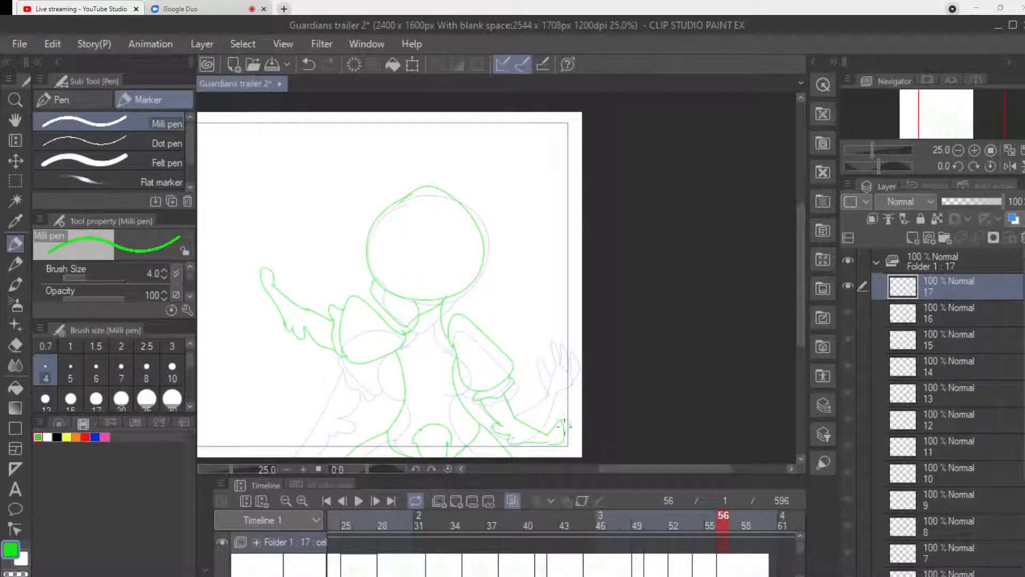
pyautogui.moveTo(565, 427); pyautogui.dragTo(570, 445)
pyautogui.moveTo(275, 275)
pyautogui.mouseDown()
pyautogui.moveTo(267, 251)
pyautogui.moveTo(264, 268)
pyautogui.moveTo(257, 262)
pyautogui.moveTo(263, 256)
pyautogui.moveTo(275, 280)
pyautogui.mouseUp()
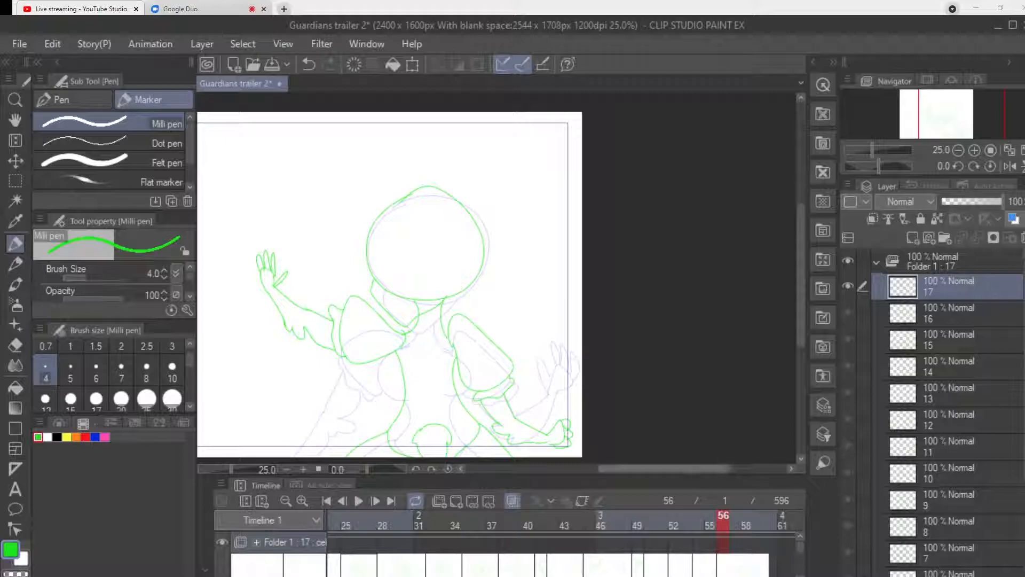
# Move to frame 58 on the timeline and save the file.
pyautogui.moveTo(665, 468); pyautogui.dragTo(636, 466)
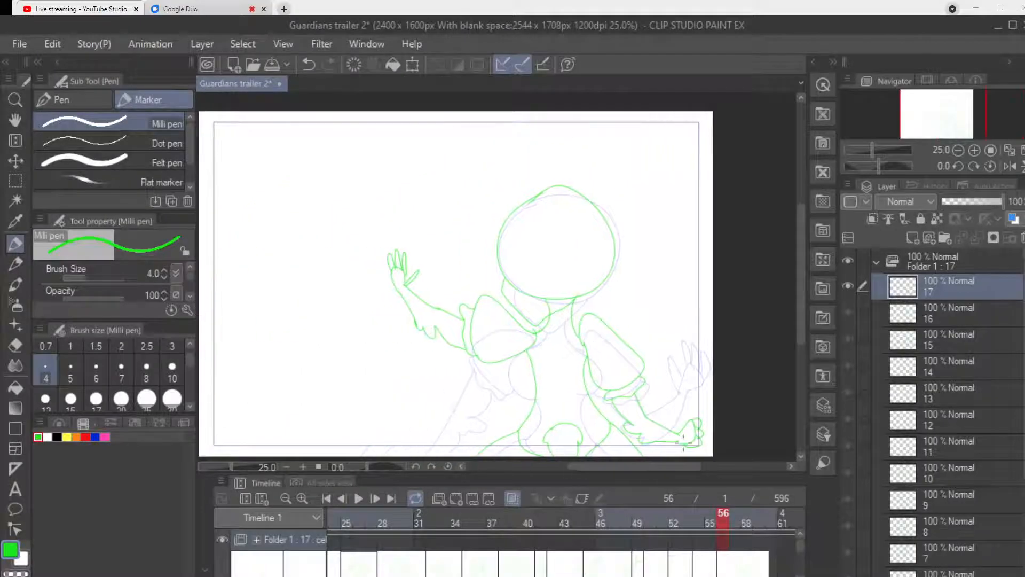
pyautogui.hscroll(2, 566, 543)
pyautogui.hscroll(-1, 566, 543)
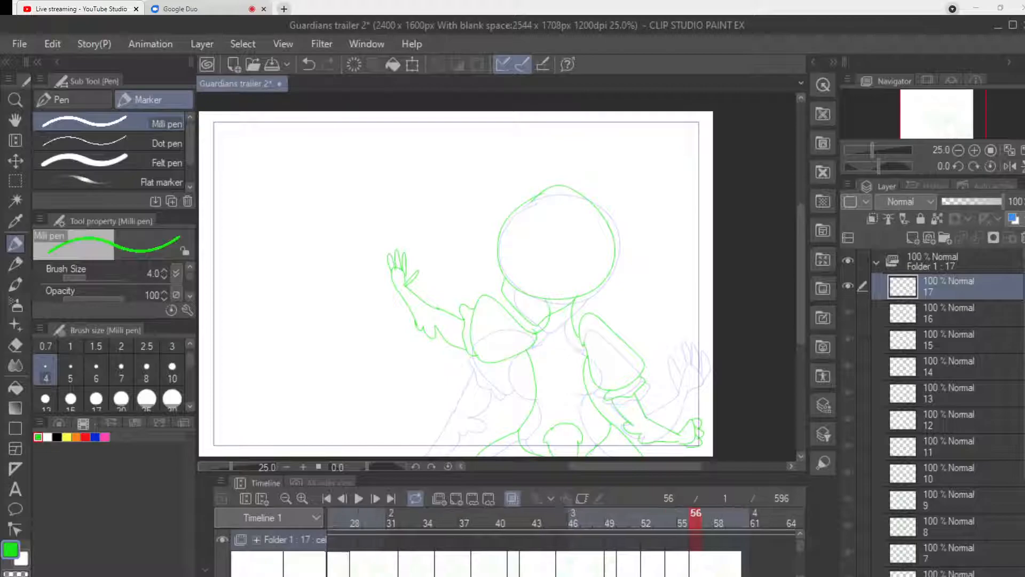
pyautogui.hscroll(8, 566, 543)
pyautogui.hscroll(1, 558, 539)
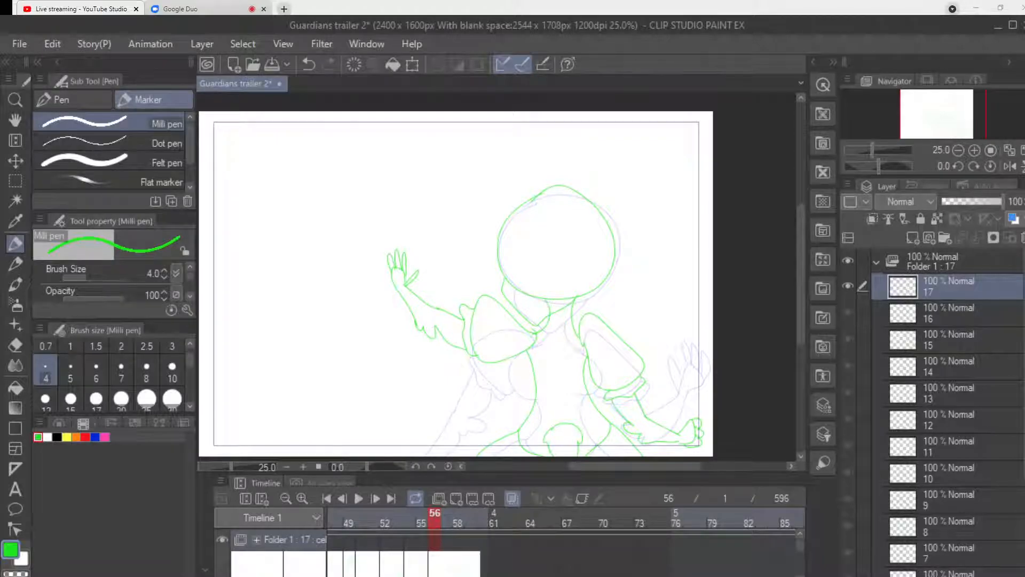
pyautogui.click(459, 518)
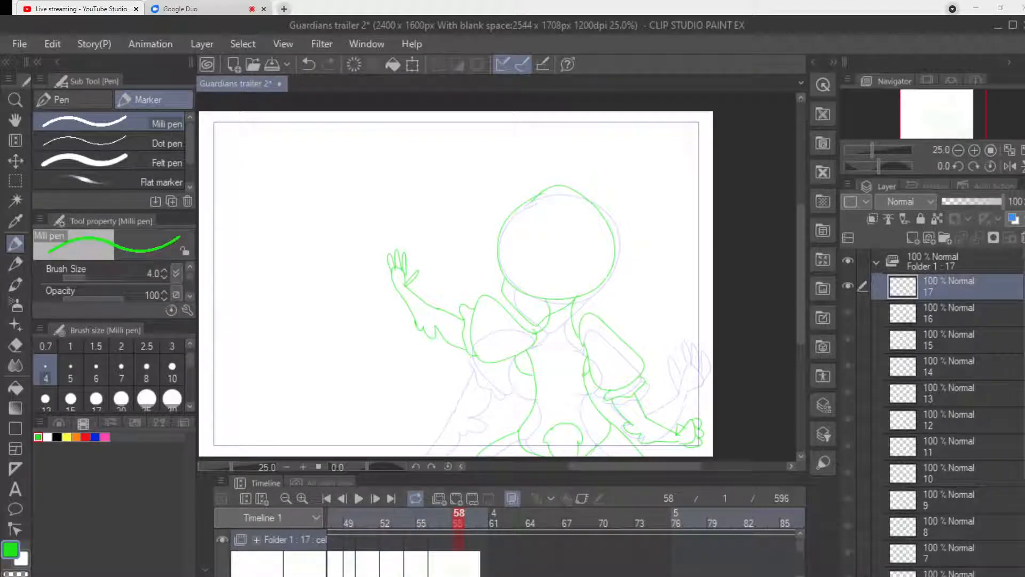
pyautogui.hotkey('ctrl', 's')
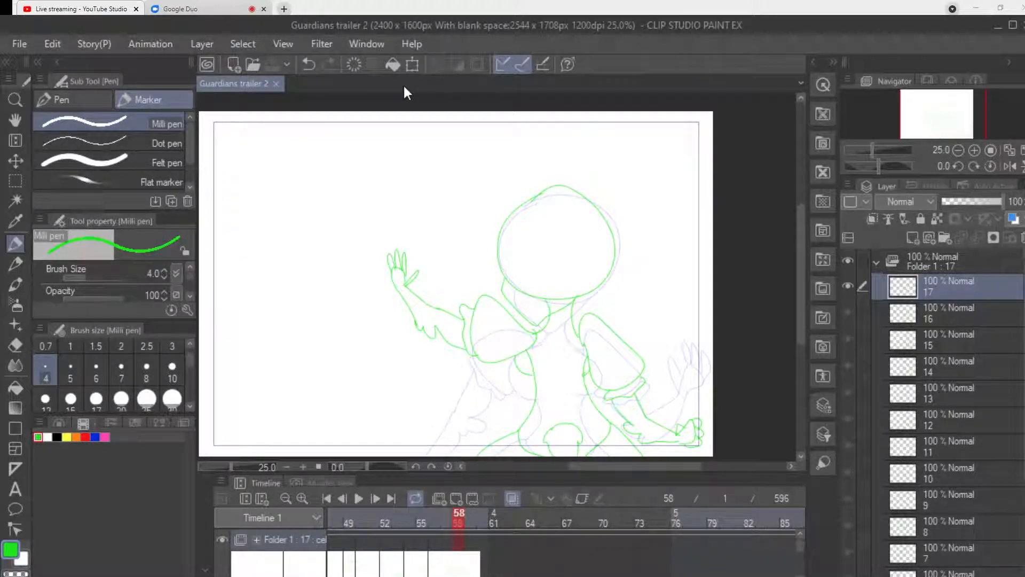
# Add a new blank animation cel at frame 60, following the raised-arm drawing.
pyautogui.press('Right')
pyautogui.press('Left')
pyautogui.press('Left')
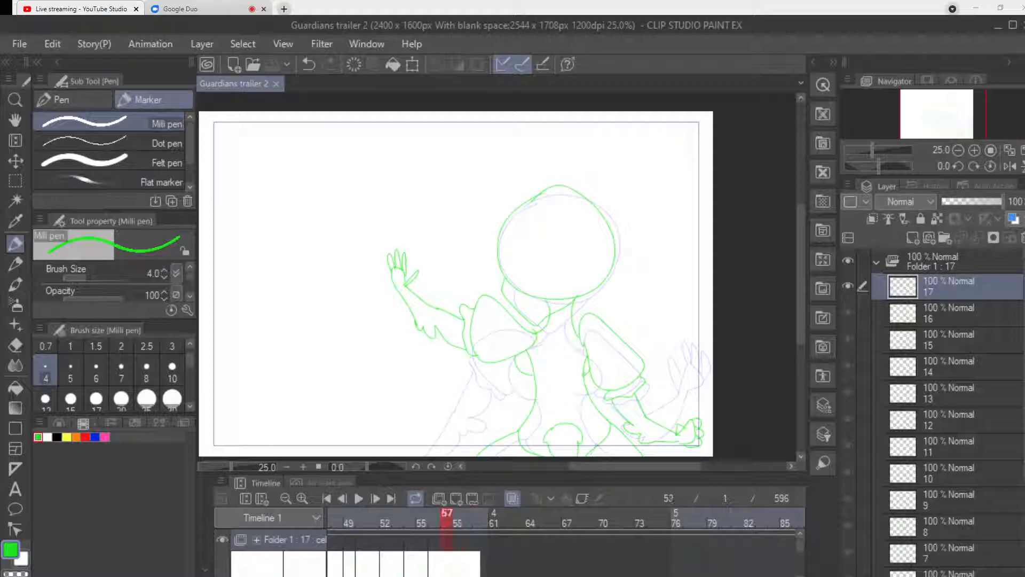
pyautogui.click(483, 517)
pyautogui.click(456, 499)
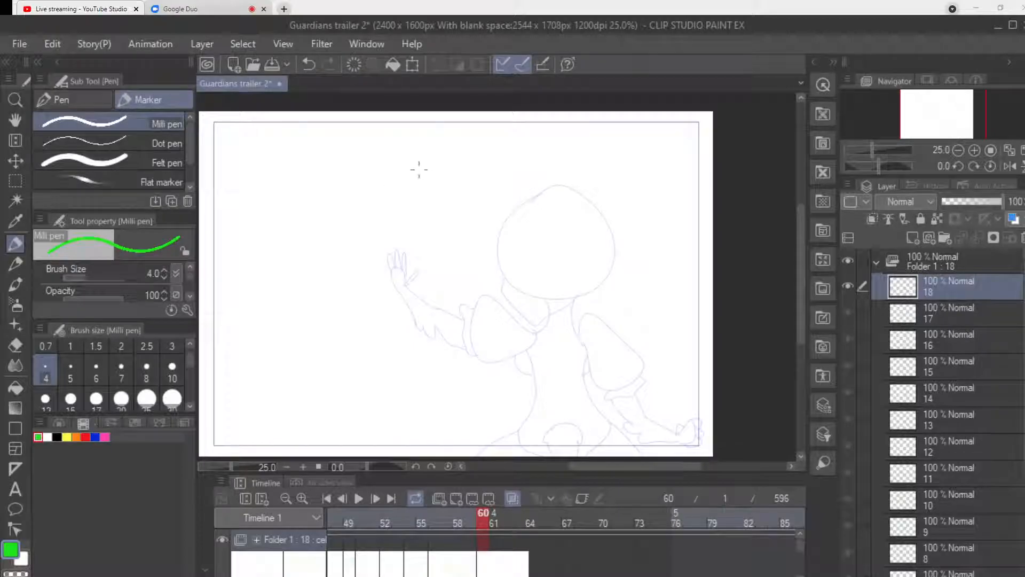
# Draw the figure's larger round head and tapered jaw on frame 60, to the left of the previous head and over its raised hand.
pyautogui.moveTo(423, 169)
pyautogui.mouseDown()
pyautogui.moveTo(394, 183)
pyautogui.moveTo(465, 284)
pyautogui.moveTo(449, 156)
pyautogui.moveTo(410, 171)
pyautogui.mouseUp()
pyautogui.moveTo(406, 279)
pyautogui.mouseDown()
pyautogui.moveTo(465, 322)
pyautogui.moveTo(502, 266)
pyautogui.mouseUp()
pyautogui.hotkey('ctrl', 'z')
pyautogui.moveTo(506, 259)
pyautogui.mouseDown()
pyautogui.moveTo(510, 277)
pyautogui.moveTo(478, 314)
pyautogui.moveTo(419, 296)
pyautogui.moveTo(411, 278)
pyautogui.mouseUp()
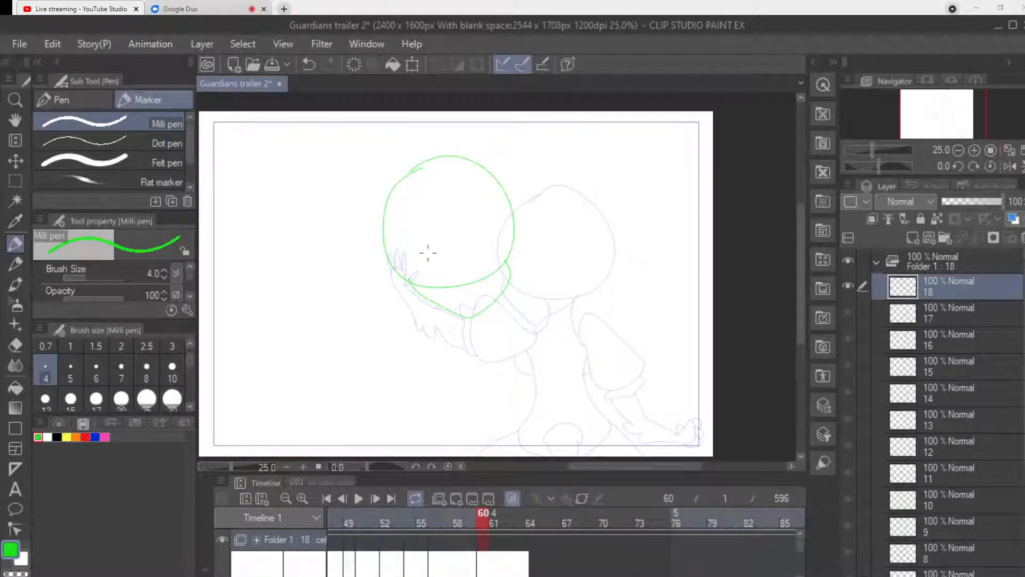
pyautogui.scroll(2, 427, 253)
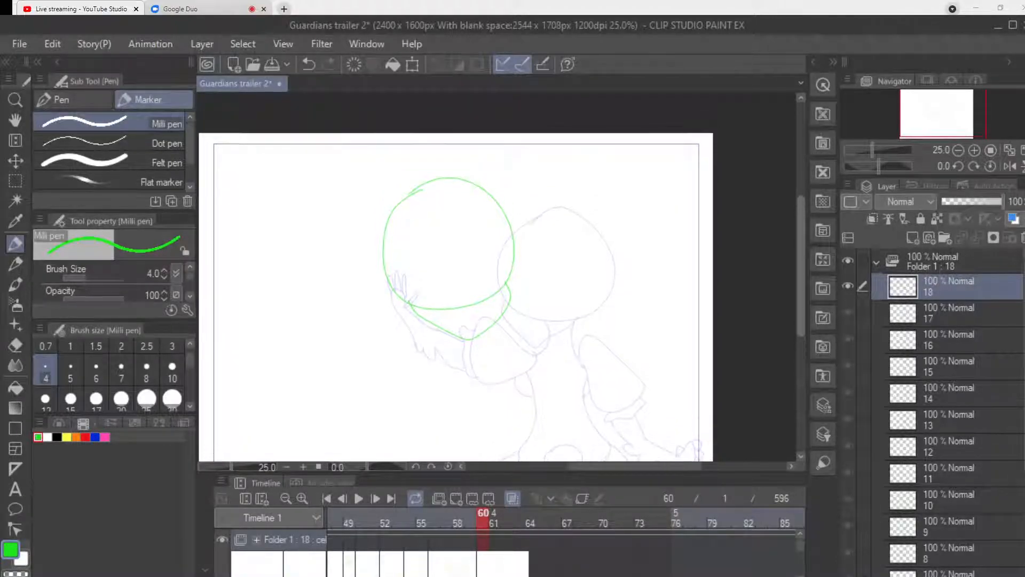
# Try sketching the figure's neck, two puff sleeves and narrow torso with a pointed waist below the large head on frame 60.
pyautogui.moveTo(410, 305)
pyautogui.mouseDown()
pyautogui.moveTo(411, 333)
pyautogui.moveTo(441, 344)
pyautogui.mouseUp()
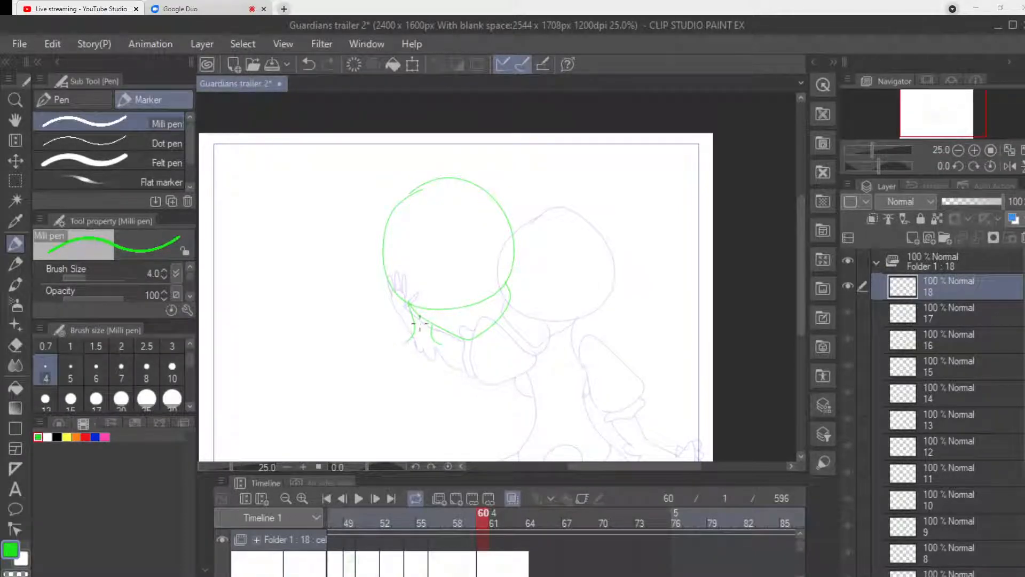
pyautogui.hotkey('ctrl', 'z')
pyautogui.hotkey('ctrl', 'z')
pyautogui.moveTo(407, 303); pyautogui.dragTo(403, 322)
pyautogui.moveTo(396, 319)
pyautogui.mouseDown()
pyautogui.moveTo(361, 328)
pyautogui.moveTo(346, 350)
pyautogui.moveTo(349, 367)
pyautogui.moveTo(372, 386)
pyautogui.moveTo(388, 387)
pyautogui.moveTo(396, 329)
pyautogui.mouseUp()
pyautogui.moveTo(447, 375); pyautogui.dragTo(439, 328)
pyautogui.moveTo(447, 374)
pyautogui.mouseDown()
pyautogui.moveTo(451, 383)
pyautogui.moveTo(480, 374)
pyautogui.moveTo(467, 341)
pyautogui.mouseUp()
pyautogui.moveTo(396, 333)
pyautogui.mouseDown()
pyautogui.moveTo(380, 358)
pyautogui.moveTo(402, 378)
pyautogui.mouseUp()
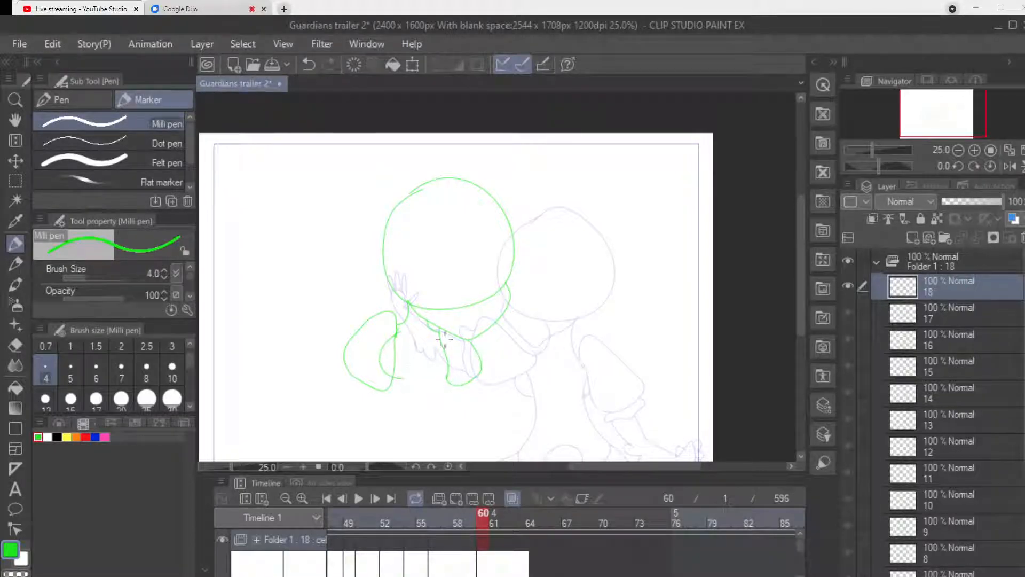
pyautogui.moveTo(453, 347)
pyautogui.mouseDown()
pyautogui.moveTo(451, 373)
pyautogui.moveTo(402, 382)
pyautogui.moveTo(399, 409)
pyautogui.mouseUp()
pyautogui.moveTo(444, 376)
pyautogui.mouseDown()
pyautogui.moveTo(439, 398)
pyautogui.moveTo(455, 412)
pyautogui.mouseUp()
pyautogui.moveTo(394, 410)
pyautogui.mouseDown()
pyautogui.moveTo(433, 440)
pyautogui.moveTo(454, 415)
pyautogui.mouseUp()
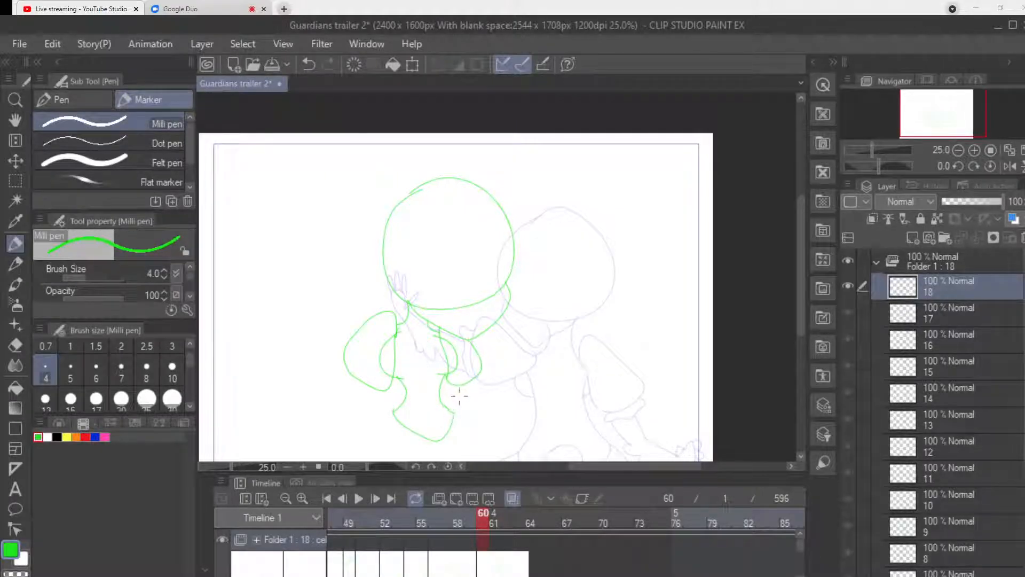
# Try adding the flaring skirt, the sleeve cuffs and one bent forearm to the frame 60 figure.
pyautogui.scroll(-3, 788, 315)
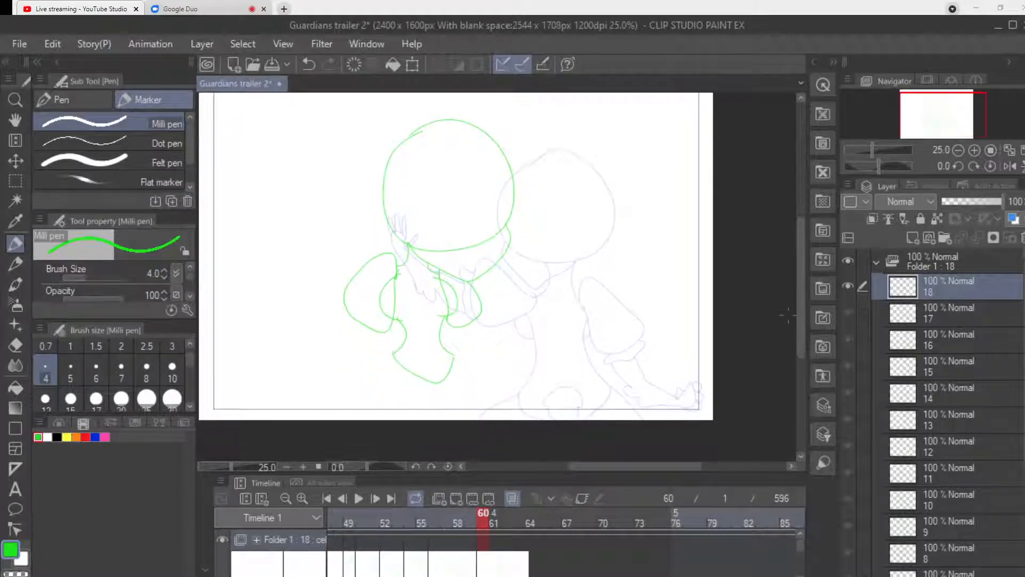
pyautogui.moveTo(455, 353); pyautogui.dragTo(506, 419)
pyautogui.moveTo(393, 352); pyautogui.dragTo(323, 404)
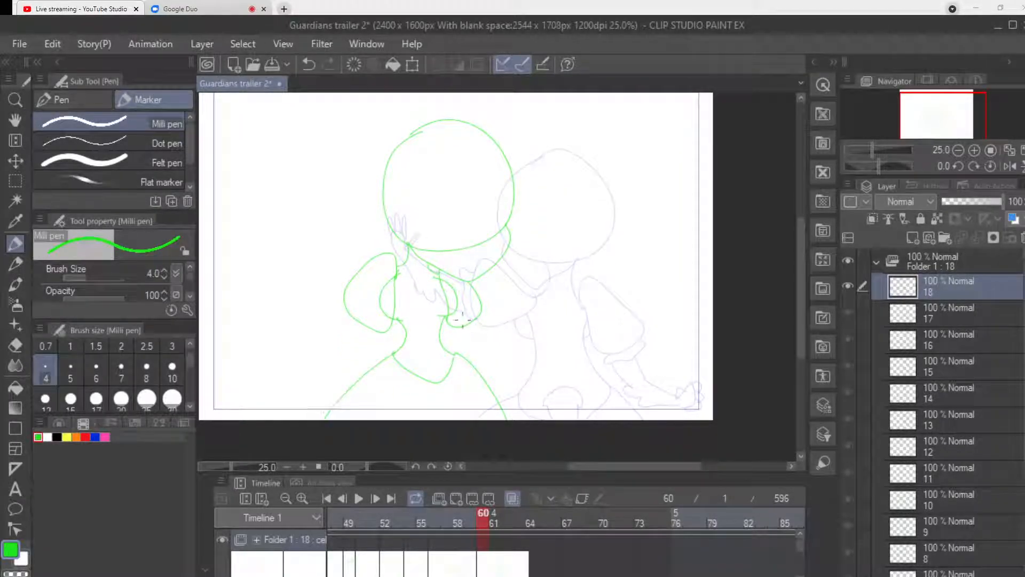
pyautogui.moveTo(456, 328)
pyautogui.mouseDown()
pyautogui.moveTo(483, 326)
pyautogui.moveTo(477, 315)
pyautogui.mouseUp()
pyautogui.moveTo(345, 315); pyautogui.dragTo(380, 333)
pyautogui.moveTo(487, 326)
pyautogui.mouseDown()
pyautogui.moveTo(461, 331)
pyautogui.moveTo(500, 363)
pyautogui.moveTo(494, 345)
pyautogui.moveTo(524, 300)
pyautogui.mouseUp()
pyautogui.moveTo(498, 357)
pyautogui.mouseDown()
pyautogui.moveTo(530, 299)
pyautogui.moveTo(524, 321)
pyautogui.mouseUp()
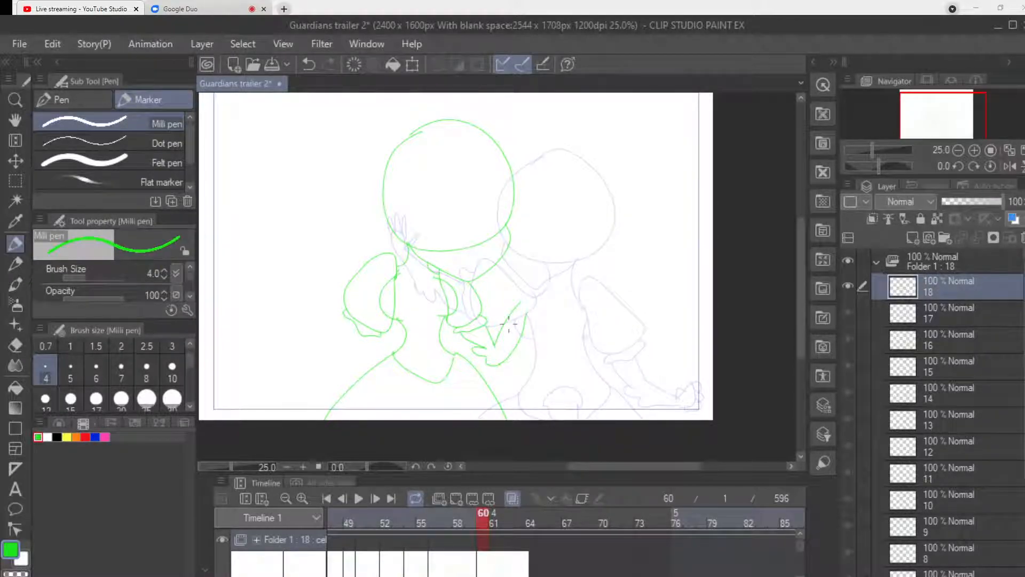
# Undo the body, sleeve, arm and jaw strokes on frame 60, back to the head circle.
pyautogui.hotkey('ctrl', 'z')
pyautogui.hotkey('ctrl', 'z')
pyautogui.hotkey('ctrl', 'z')
pyautogui.hotkey('ctrl', 'z')
pyautogui.hotkey('ctrl', 'z')
pyautogui.hotkey('ctrl', 'z')
pyautogui.hotkey('ctrl', 'z')
pyautogui.hotkey('ctrl', 'z')
pyautogui.hotkey('ctrl', 'z')
pyautogui.hotkey('ctrl', 'z')
pyautogui.hotkey('ctrl', 'z')
pyautogui.hotkey('ctrl', 'z')
pyautogui.hotkey('ctrl', 'z')
pyautogui.hotkey('ctrl', 'z')
pyautogui.hotkey('ctrl', 'z')
pyautogui.hotkey('ctrl', 'z')
pyautogui.hotkey('ctrl', 'z')
pyautogui.hotkey('ctrl', 'z')
pyautogui.hotkey('ctrl', 'z')
pyautogui.hotkey('ctrl', 'z')
pyautogui.hotkey('ctrl', 'z')
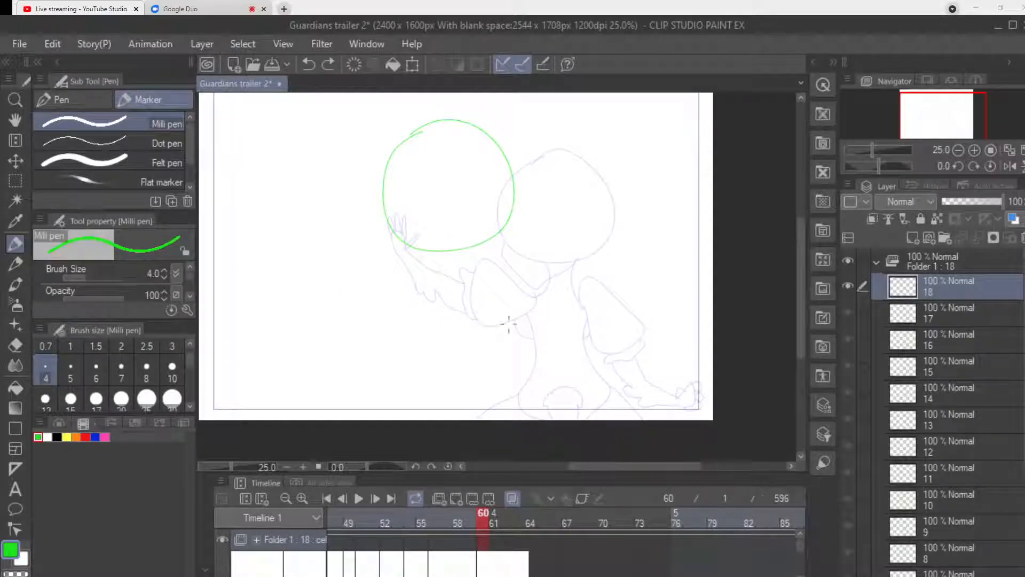
# Redraw the tapered jaw and add the neck and two wider-set puff sleeves beneath the head on frame 60.
pyautogui.moveTo(401, 235)
pyautogui.mouseDown()
pyautogui.moveTo(415, 267)
pyautogui.moveTo(458, 287)
pyautogui.moveTo(501, 233)
pyautogui.mouseUp()
pyautogui.moveTo(428, 275)
pyautogui.mouseDown()
pyautogui.moveTo(425, 292)
pyautogui.moveTo(452, 296)
pyautogui.moveTo(411, 297)
pyautogui.mouseUp()
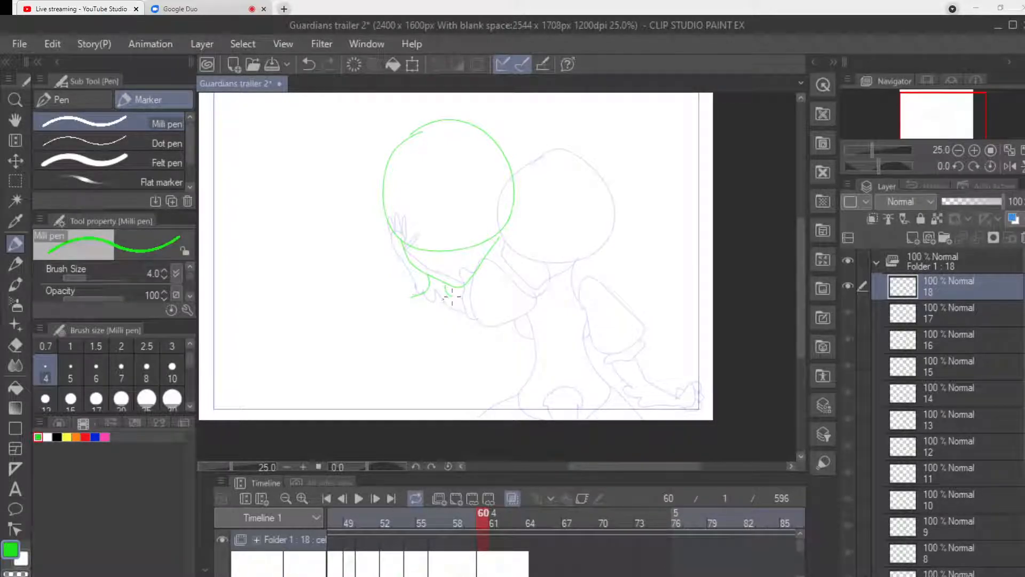
pyautogui.moveTo(447, 293); pyautogui.dragTo(466, 299)
pyautogui.hotkey('ctrl', 'z')
pyautogui.moveTo(413, 307)
pyautogui.mouseDown()
pyautogui.moveTo(400, 284)
pyautogui.moveTo(369, 296)
pyautogui.moveTo(365, 324)
pyautogui.moveTo(407, 342)
pyautogui.moveTo(408, 296)
pyautogui.moveTo(466, 298)
pyautogui.moveTo(476, 286)
pyautogui.moveTo(504, 301)
pyautogui.moveTo(512, 327)
pyautogui.moveTo(470, 339)
pyautogui.mouseUp()
pyautogui.moveTo(412, 303)
pyautogui.mouseDown()
pyautogui.moveTo(395, 321)
pyautogui.moveTo(418, 343)
pyautogui.mouseUp()
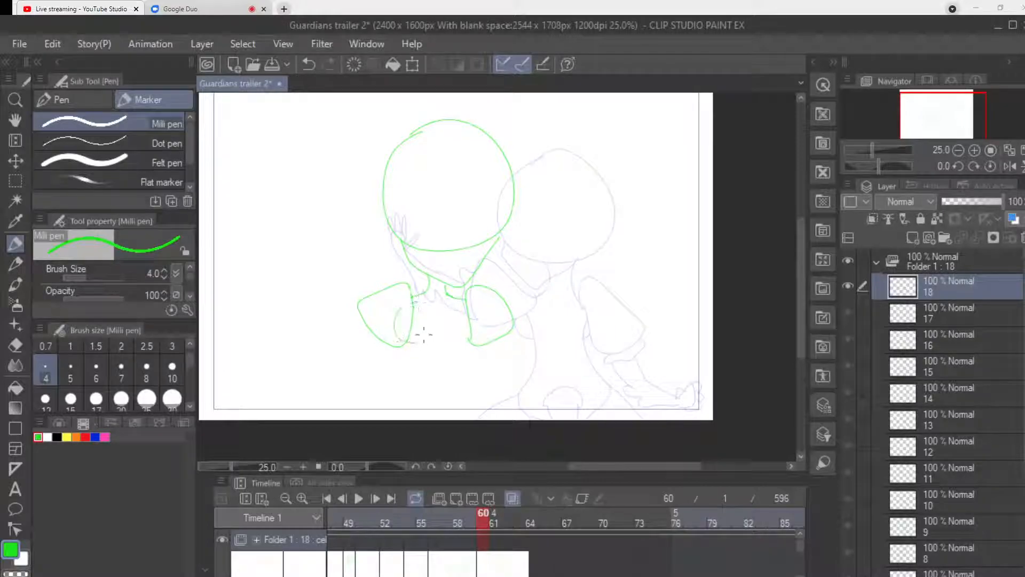
# Draw the torso narrowing to a pointed waist, with skirt lines flaring out to the canvas's lower edge.
pyautogui.moveTo(463, 303)
pyautogui.mouseDown()
pyautogui.moveTo(474, 335)
pyautogui.moveTo(465, 315)
pyautogui.mouseUp()
pyautogui.moveTo(414, 344); pyautogui.dragTo(420, 369)
pyautogui.moveTo(465, 340)
pyautogui.mouseDown()
pyautogui.moveTo(476, 380)
pyautogui.moveTo(439, 404)
pyautogui.moveTo(477, 380)
pyautogui.mouseUp()
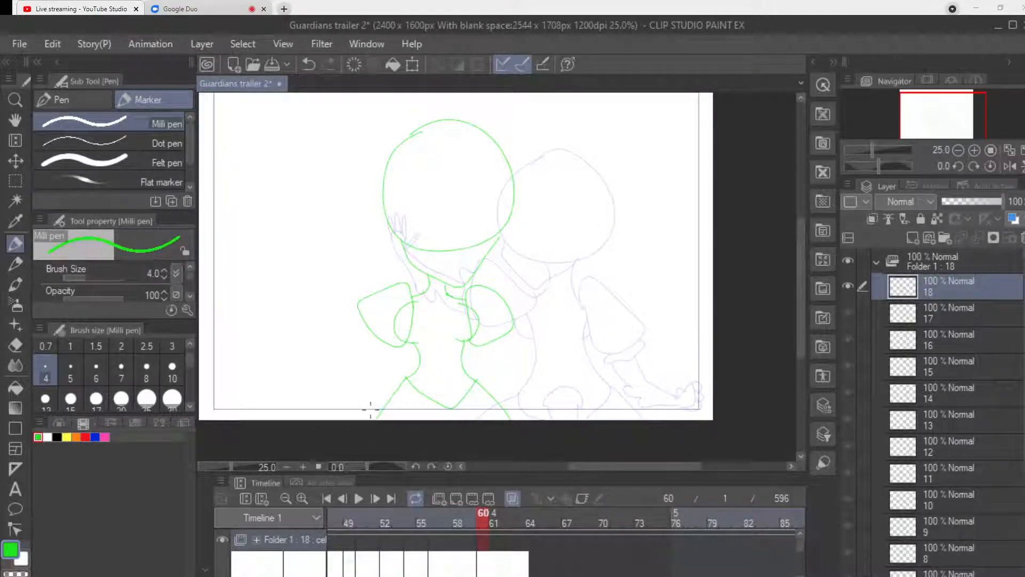
pyautogui.hotkey('ctrl', 'z')
pyautogui.moveTo(404, 377); pyautogui.dragTo(354, 418)
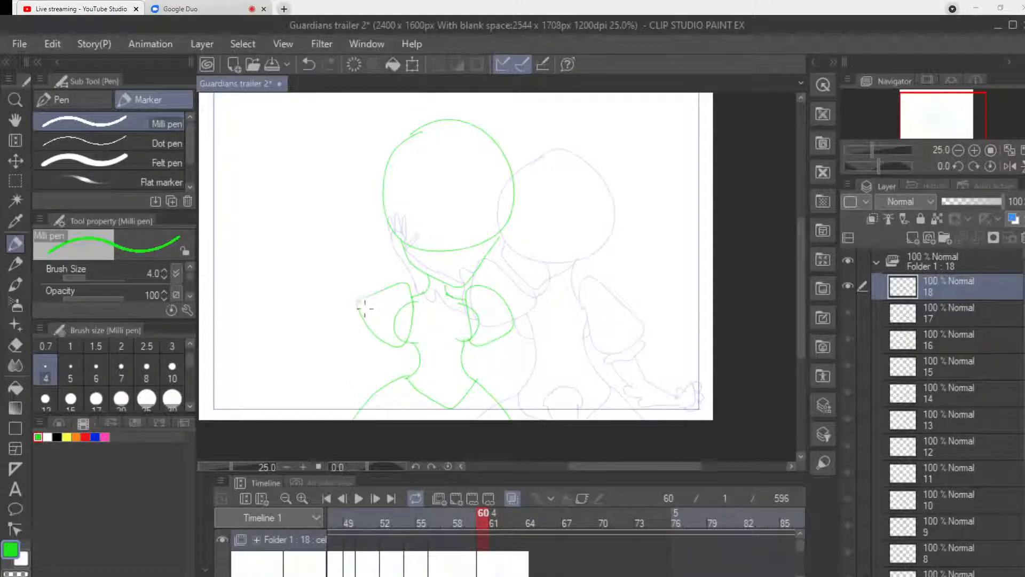
# Draw the cuffs on both sleeves and extend one arm outward to the left with a spread-fingered hand.
pyautogui.moveTo(358, 304)
pyautogui.mouseDown()
pyautogui.moveTo(348, 320)
pyautogui.moveTo(359, 332)
pyautogui.mouseUp()
pyautogui.hotkey('ctrl', 'z')
pyautogui.moveTo(358, 305)
pyautogui.mouseDown()
pyautogui.moveTo(350, 319)
pyautogui.moveTo(370, 344)
pyautogui.moveTo(392, 343)
pyautogui.mouseUp()
pyautogui.moveTo(482, 345)
pyautogui.mouseDown()
pyautogui.moveTo(507, 341)
pyautogui.moveTo(514, 327)
pyautogui.mouseUp()
pyautogui.moveTo(359, 319)
pyautogui.mouseDown()
pyautogui.moveTo(334, 349)
pyautogui.moveTo(344, 361)
pyautogui.moveTo(287, 359)
pyautogui.mouseUp()
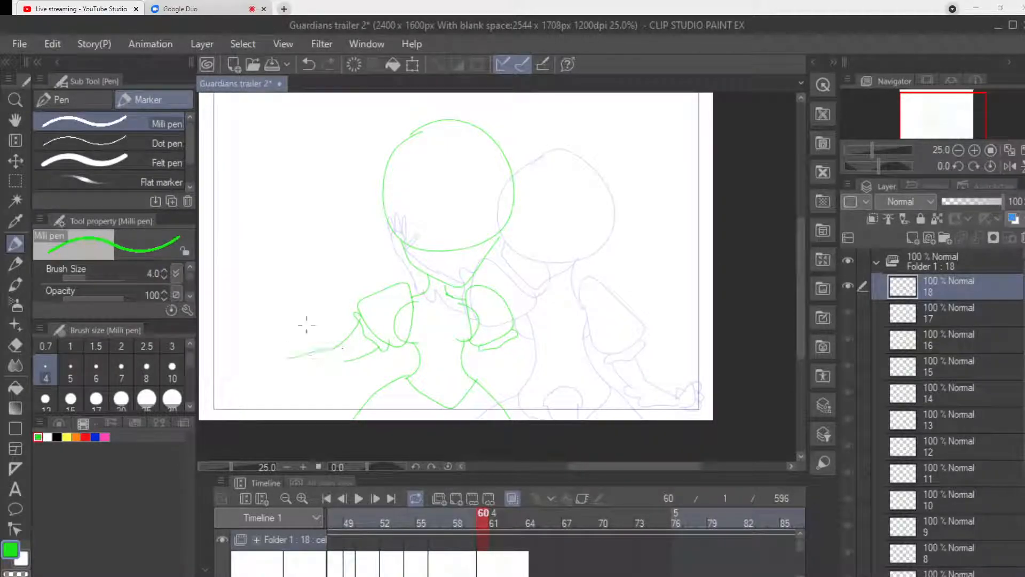
pyautogui.moveTo(351, 369)
pyautogui.mouseDown()
pyautogui.moveTo(303, 373)
pyautogui.moveTo(304, 340)
pyautogui.moveTo(287, 359)
pyautogui.moveTo(281, 344)
pyautogui.moveTo(272, 349)
pyautogui.moveTo(286, 366)
pyautogui.moveTo(257, 355)
pyautogui.moveTo(275, 353)
pyautogui.moveTo(254, 337)
pyautogui.moveTo(280, 342)
pyautogui.moveTo(260, 328)
pyautogui.moveTo(288, 365)
pyautogui.mouseUp()
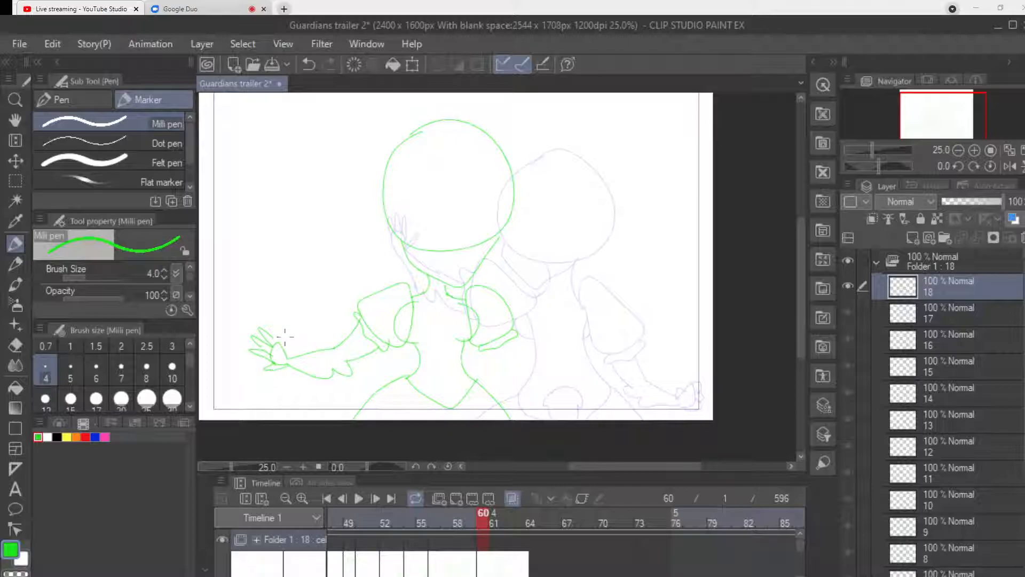
# Draw the other arm reaching down past the skirt, with its hand at the canvas's lower edge.
pyautogui.moveTo(490, 350); pyautogui.dragTo(503, 372)
pyautogui.moveTo(514, 334)
pyautogui.mouseDown()
pyautogui.moveTo(514, 371)
pyautogui.moveTo(506, 338)
pyautogui.mouseUp()
pyautogui.moveTo(504, 373)
pyautogui.mouseDown()
pyautogui.moveTo(491, 371)
pyautogui.moveTo(540, 403)
pyautogui.moveTo(519, 401)
pyautogui.moveTo(557, 403)
pyautogui.moveTo(562, 417)
pyautogui.mouseUp()
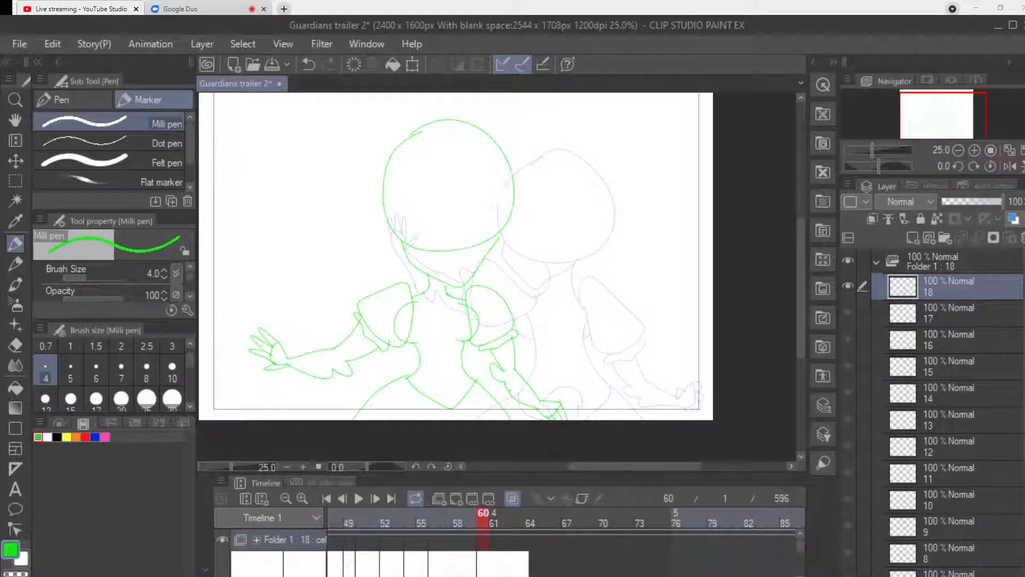
# Play the animation back from frame 1 to review the motion through the frame 60 pose.
pyautogui.hscroll(-10, 567, 540)
pyautogui.hscroll(-5, 406, 539)
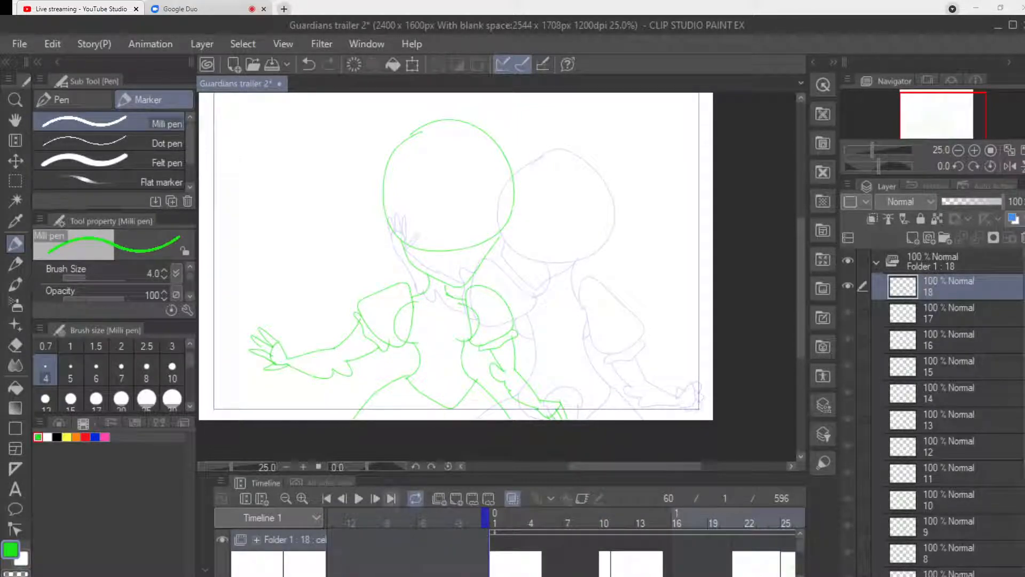
pyautogui.click(359, 498)
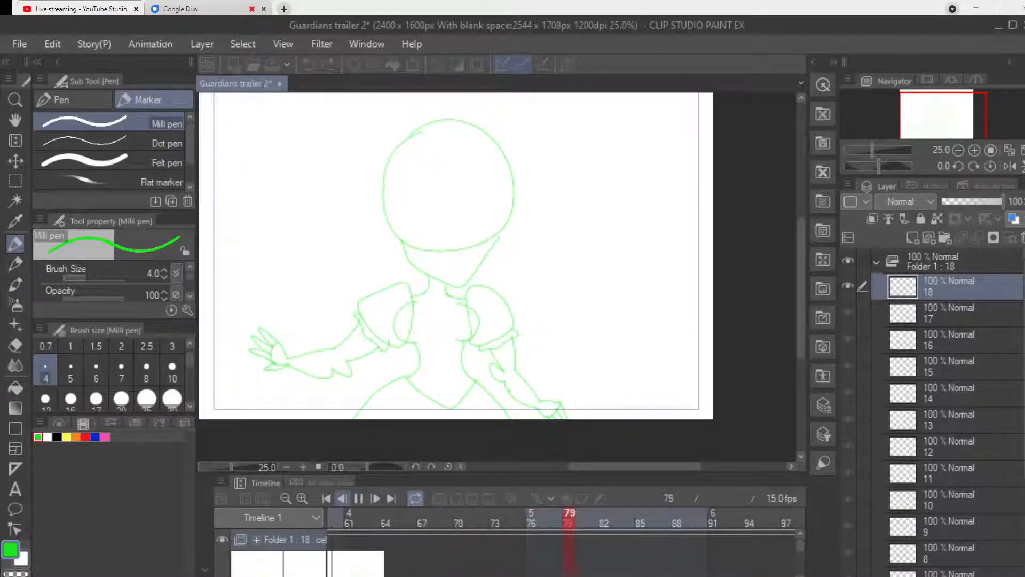
pyautogui.click(358, 498)
pyautogui.hscroll(-10, 395, 540)
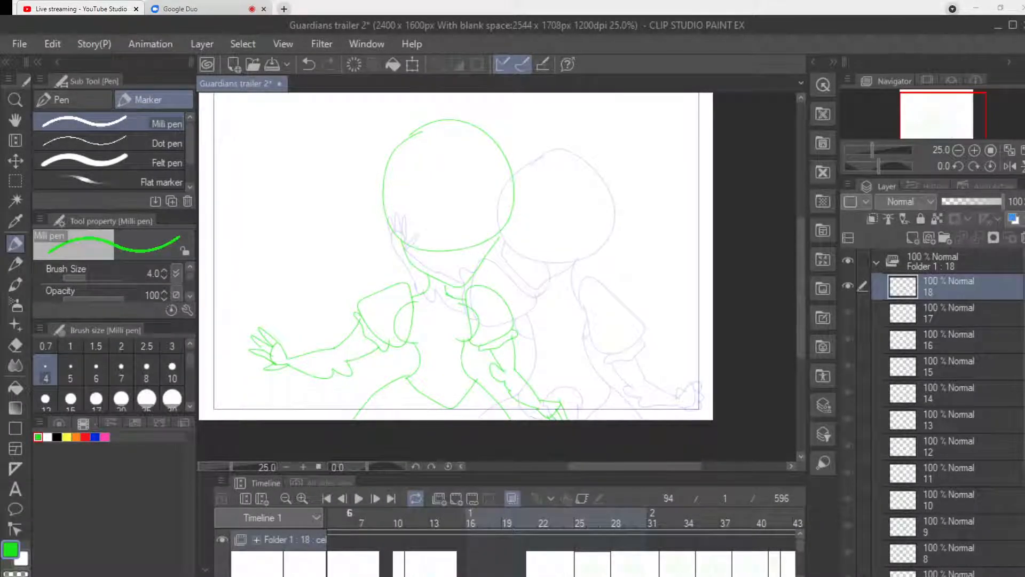
pyautogui.hscroll(-4, 427, 539)
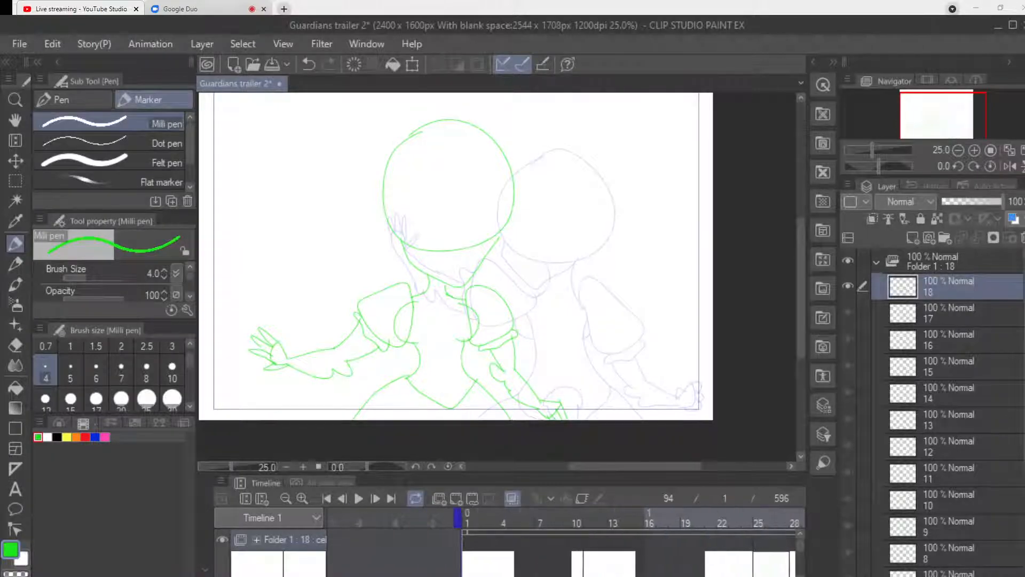
pyautogui.click(467, 519)
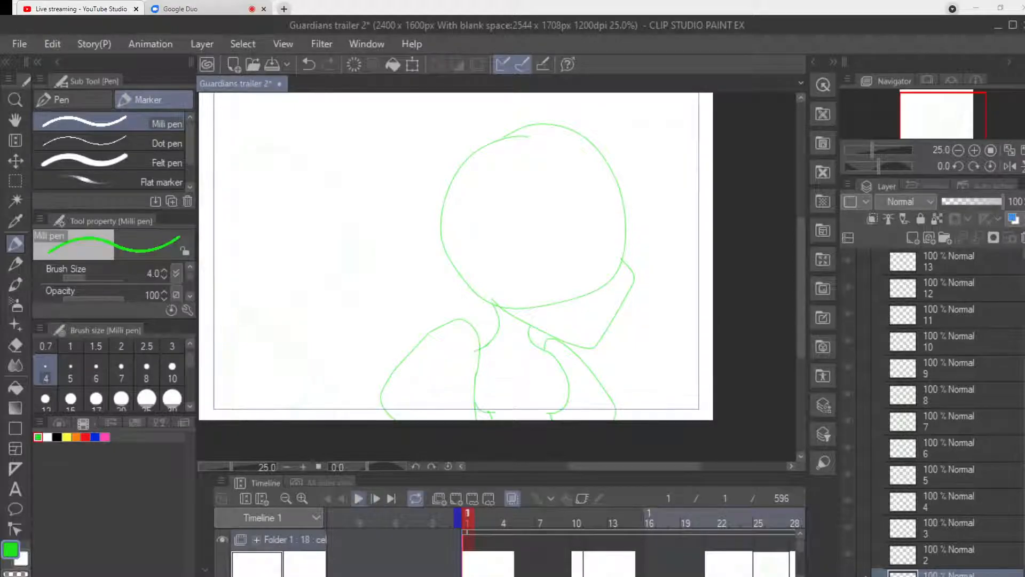
pyautogui.click(359, 498)
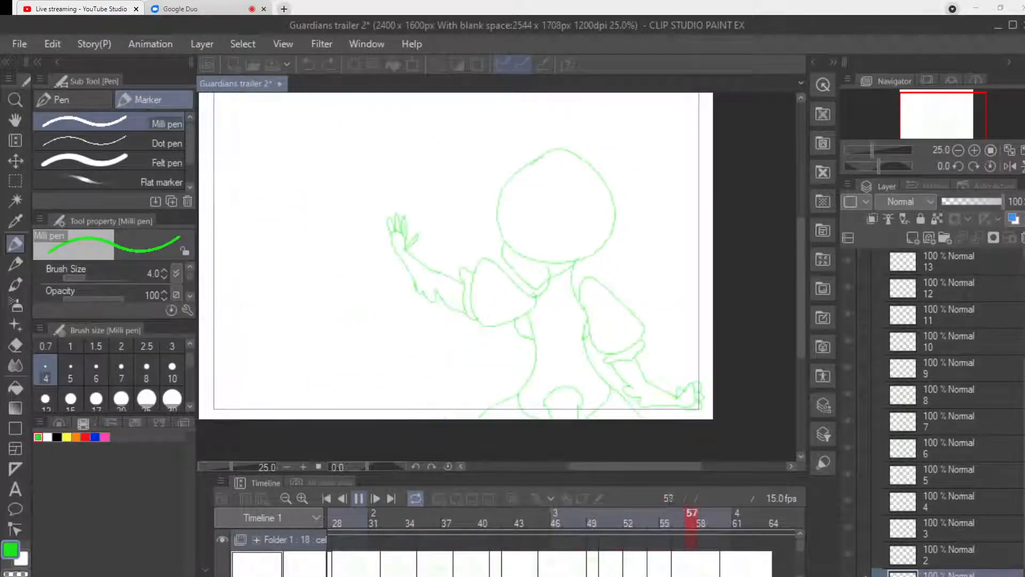
pyautogui.click(342, 498)
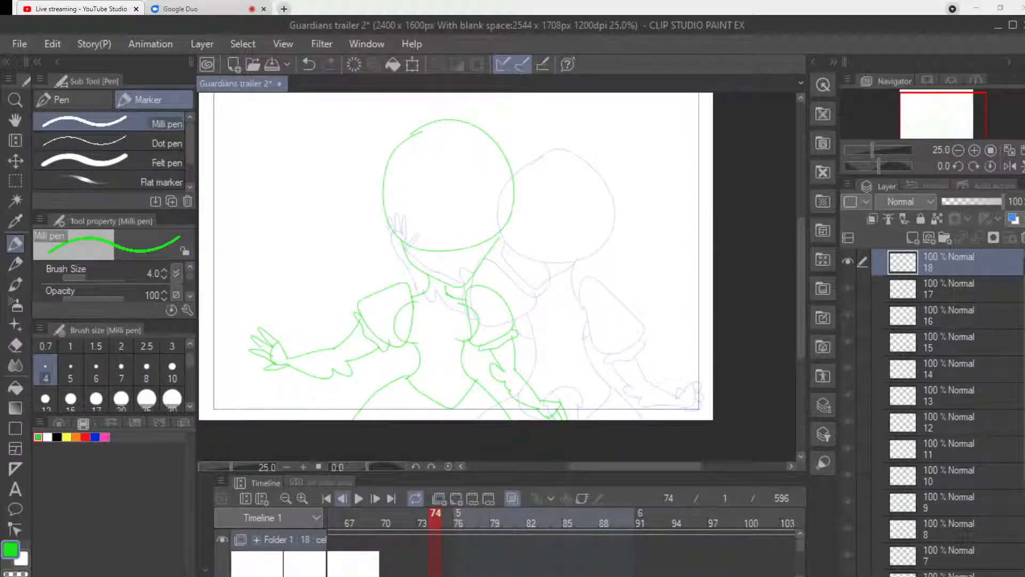
pyautogui.hscroll(-3, 397, 526)
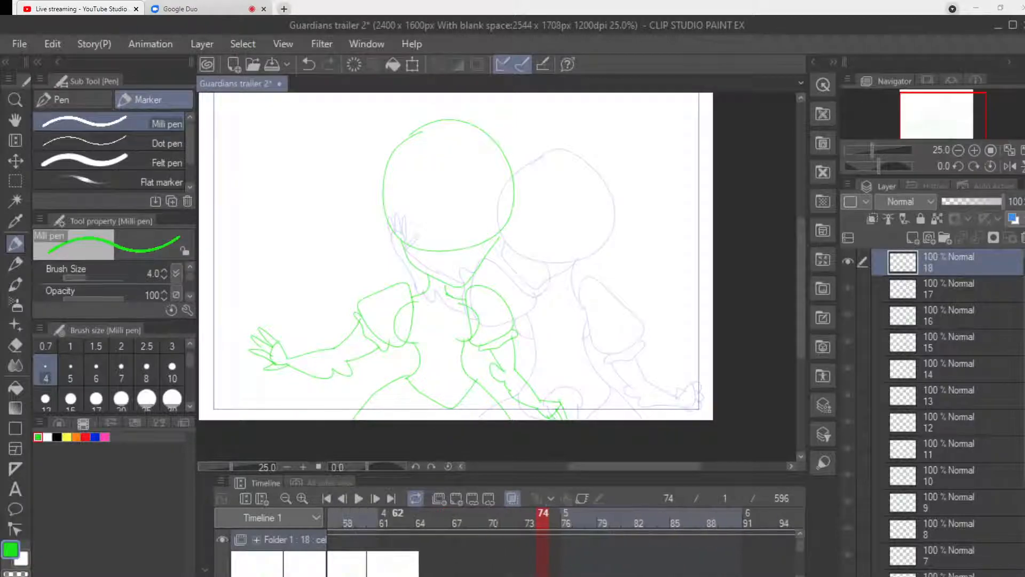
pyautogui.hscroll(-5, 398, 526)
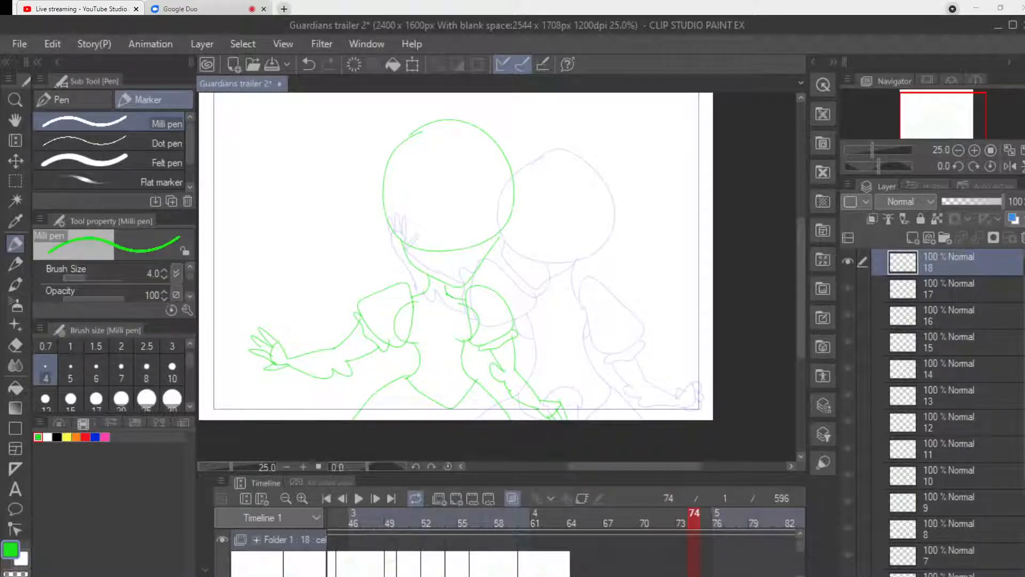
# Save the file and touch up the lowered hand on the frame 60 drawing with a short stroke.
pyautogui.hotkey('ctrl', 's')
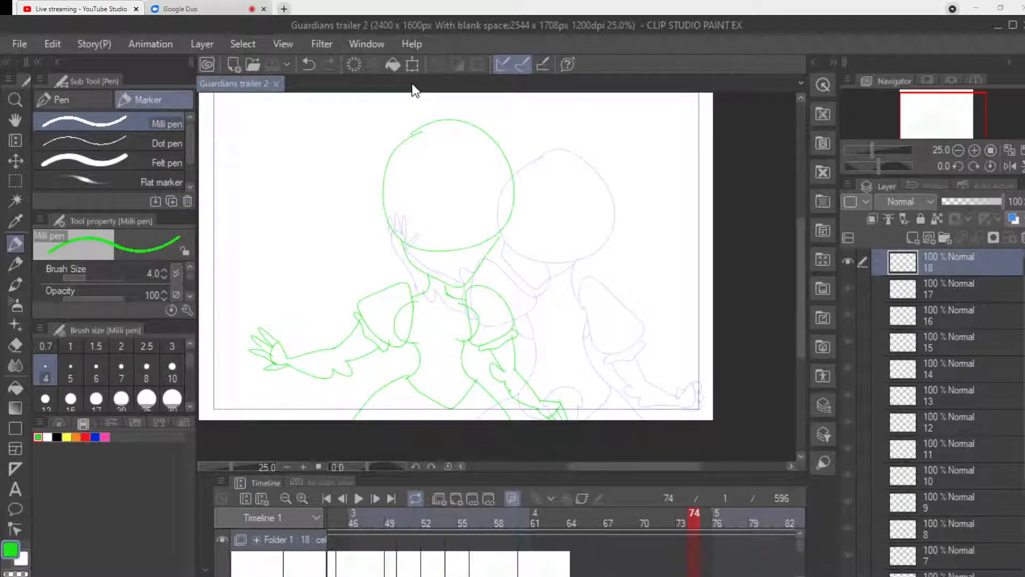
pyautogui.hotkey('ctrl', 's')
pyautogui.moveTo(538, 410); pyautogui.dragTo(542, 418)
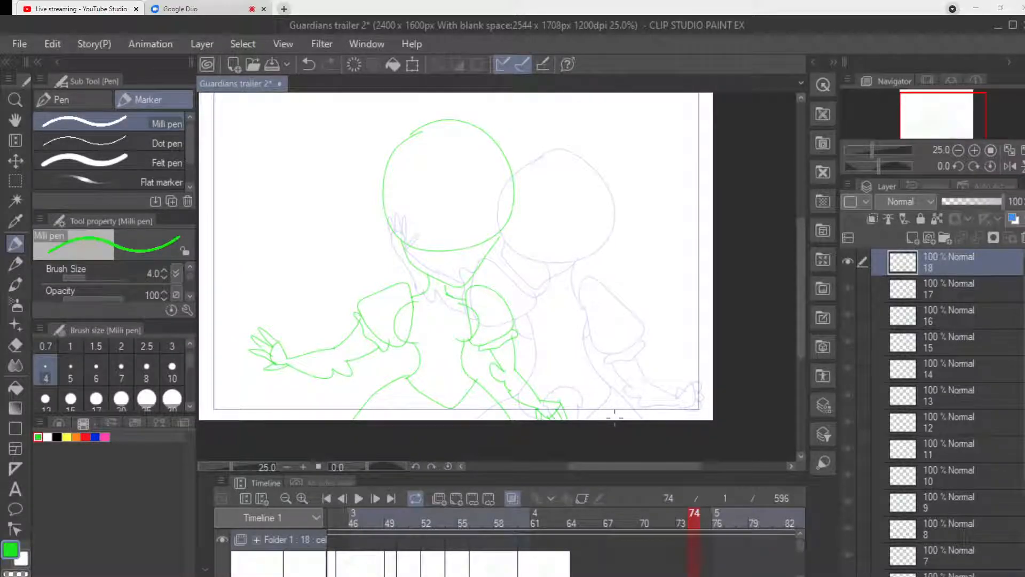
# Add a new blank animation cel at frame 63, following the outstretched-arm drawing.
pyautogui.click(535, 521)
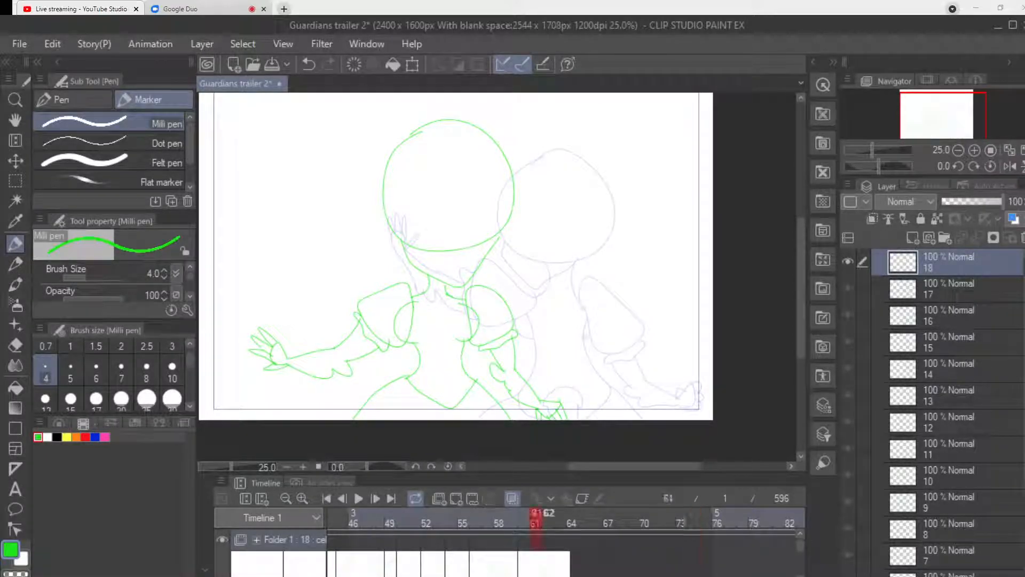
pyautogui.click(560, 521)
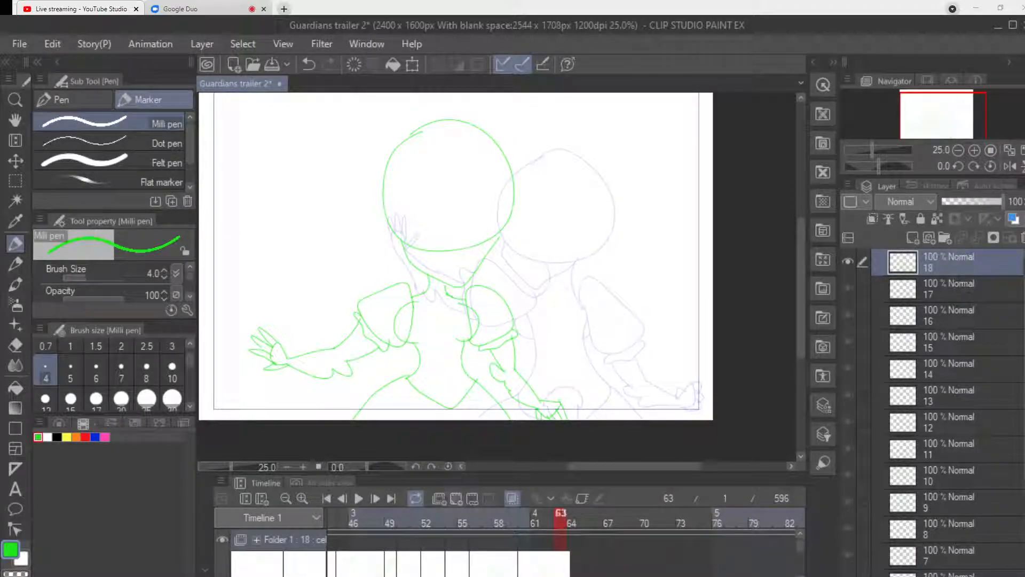
pyautogui.click(456, 498)
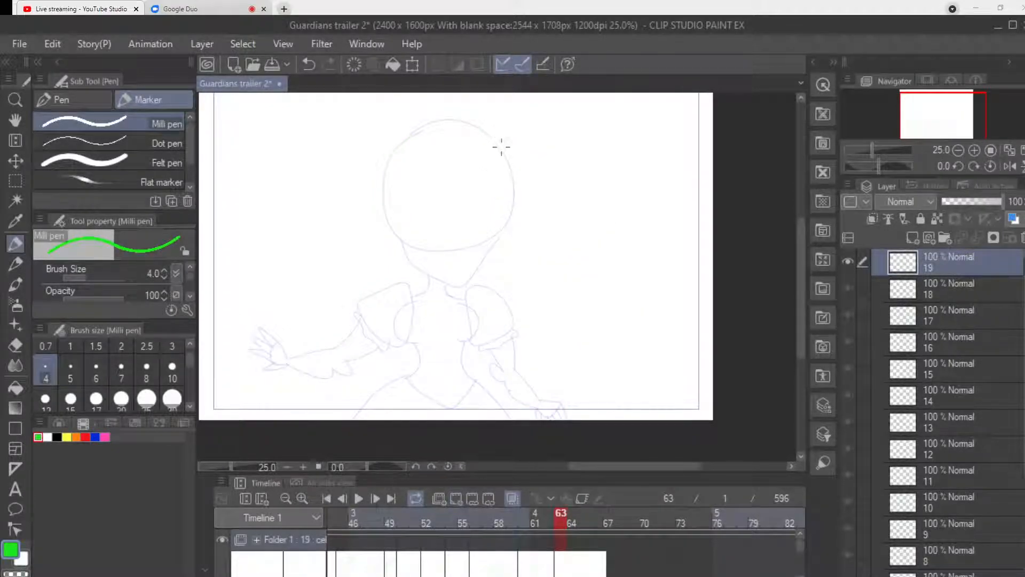
# Draw the turned head on frame 63, shifted right of the previous one, with its side jaw, neck and two pointed puff sleeves.
pyautogui.moveTo(508, 133)
pyautogui.mouseDown()
pyautogui.moveTo(429, 199)
pyautogui.moveTo(482, 260)
pyautogui.moveTo(560, 217)
pyautogui.moveTo(534, 128)
pyautogui.mouseUp()
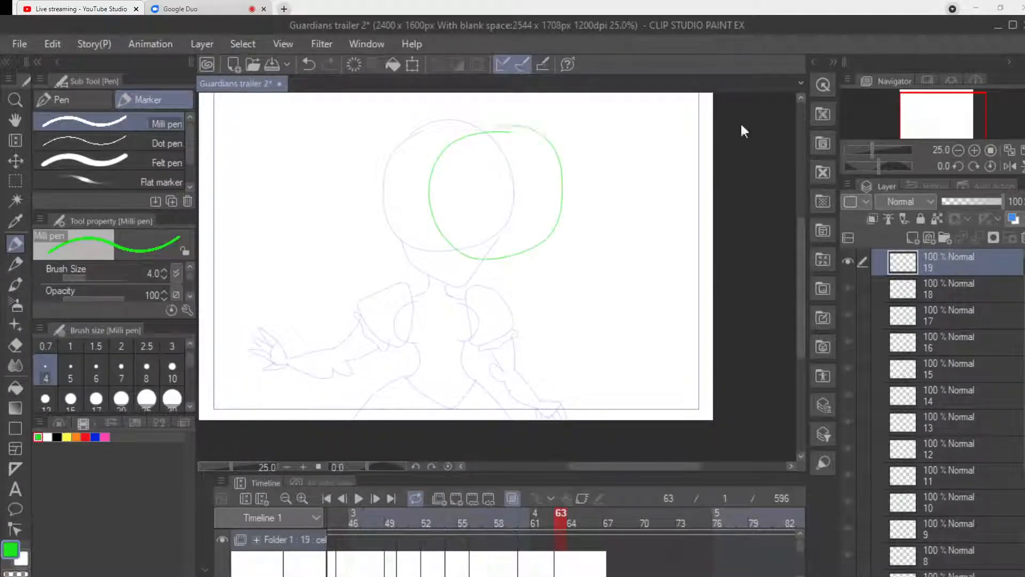
pyautogui.moveTo(433, 227)
pyautogui.mouseDown()
pyautogui.moveTo(442, 269)
pyautogui.moveTo(473, 260)
pyautogui.moveTo(466, 288)
pyautogui.mouseUp()
pyautogui.moveTo(497, 259); pyautogui.dragTo(513, 287)
pyautogui.moveTo(455, 302)
pyautogui.mouseDown()
pyautogui.moveTo(428, 282)
pyautogui.moveTo(404, 295)
pyautogui.moveTo(396, 314)
pyautogui.moveTo(423, 345)
pyautogui.moveTo(444, 341)
pyautogui.moveTo(455, 293)
pyautogui.mouseUp()
pyautogui.moveTo(522, 327)
pyautogui.mouseDown()
pyautogui.moveTo(511, 278)
pyautogui.moveTo(525, 274)
pyautogui.moveTo(578, 309)
pyautogui.moveTo(527, 325)
pyautogui.mouseUp()
# Draw the torso with a curved waistline, flaring skirt sides and a small rounded shape at the centre of the waist.
pyautogui.moveTo(458, 308); pyautogui.dragTo(446, 373)
pyautogui.moveTo(515, 332); pyautogui.dragTo(529, 382)
pyautogui.moveTo(447, 370)
pyautogui.mouseDown()
pyautogui.moveTo(439, 382)
pyautogui.moveTo(459, 400)
pyautogui.moveTo(525, 392)
pyautogui.moveTo(514, 338)
pyautogui.mouseUp()
pyautogui.moveTo(440, 383); pyautogui.dragTo(395, 419)
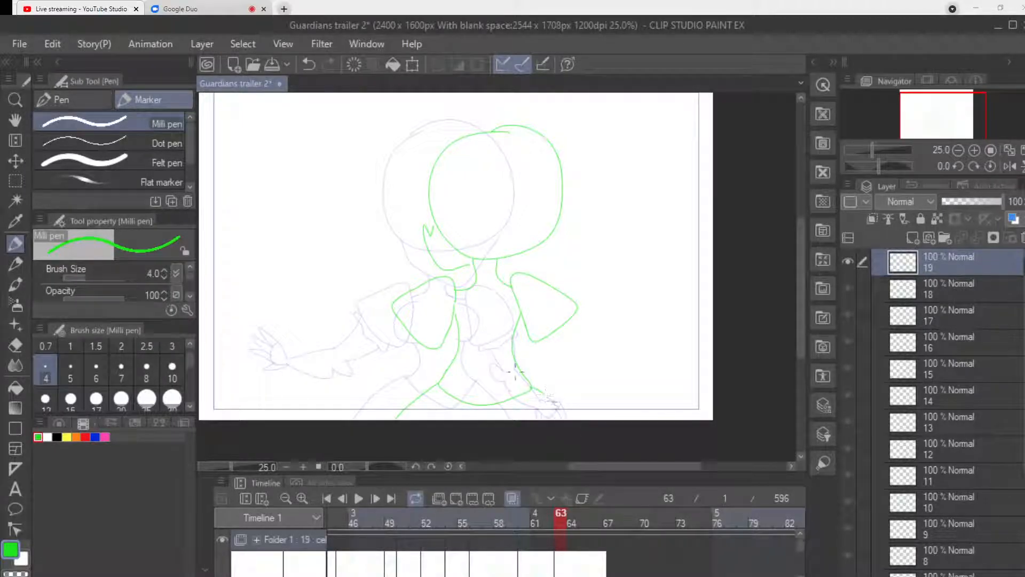
pyautogui.moveTo(472, 360)
pyautogui.mouseDown()
pyautogui.moveTo(496, 364)
pyautogui.moveTo(501, 378)
pyautogui.moveTo(480, 399)
pyautogui.mouseUp()
# Draw both sleeve cuffs, one bent arm raised with spread fingers, and the other arm bent close to the waist.
pyautogui.moveTo(396, 315)
pyautogui.mouseDown()
pyautogui.moveTo(427, 356)
pyautogui.moveTo(437, 336)
pyautogui.mouseUp()
pyautogui.moveTo(541, 334)
pyautogui.mouseDown()
pyautogui.moveTo(542, 343)
pyautogui.moveTo(565, 335)
pyautogui.moveTo(576, 308)
pyautogui.mouseUp()
pyautogui.moveTo(388, 349)
pyautogui.mouseDown()
pyautogui.moveTo(397, 325)
pyautogui.moveTo(353, 319)
pyautogui.mouseUp()
pyautogui.hotkey('ctrl', 'z')
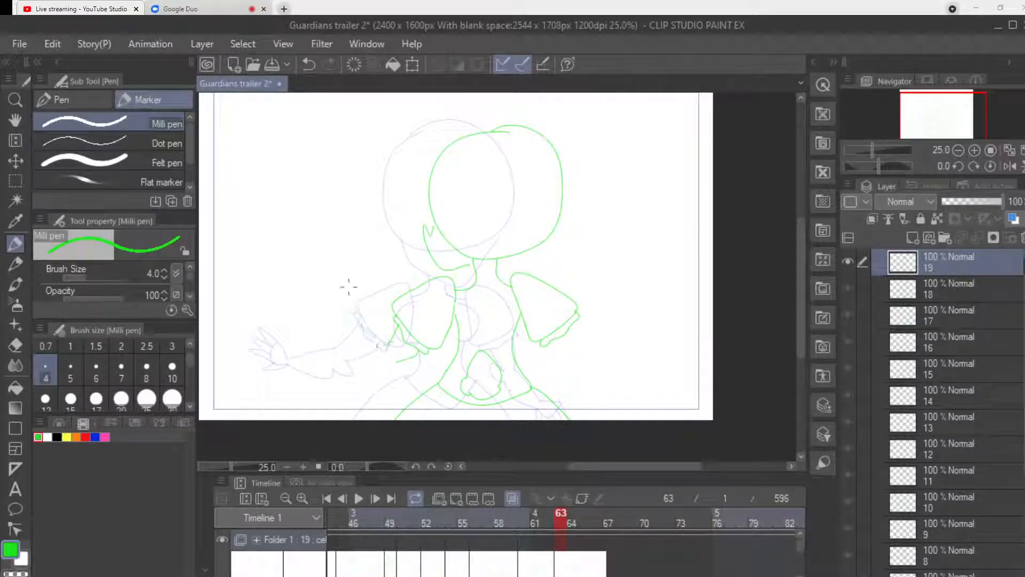
pyautogui.moveTo(420, 350); pyautogui.dragTo(398, 356)
pyautogui.moveTo(389, 368)
pyautogui.mouseDown()
pyautogui.moveTo(344, 327)
pyautogui.moveTo(353, 301)
pyautogui.moveTo(339, 292)
pyautogui.moveTo(347, 325)
pyautogui.mouseUp()
pyautogui.hotkey('ctrl', 'z')
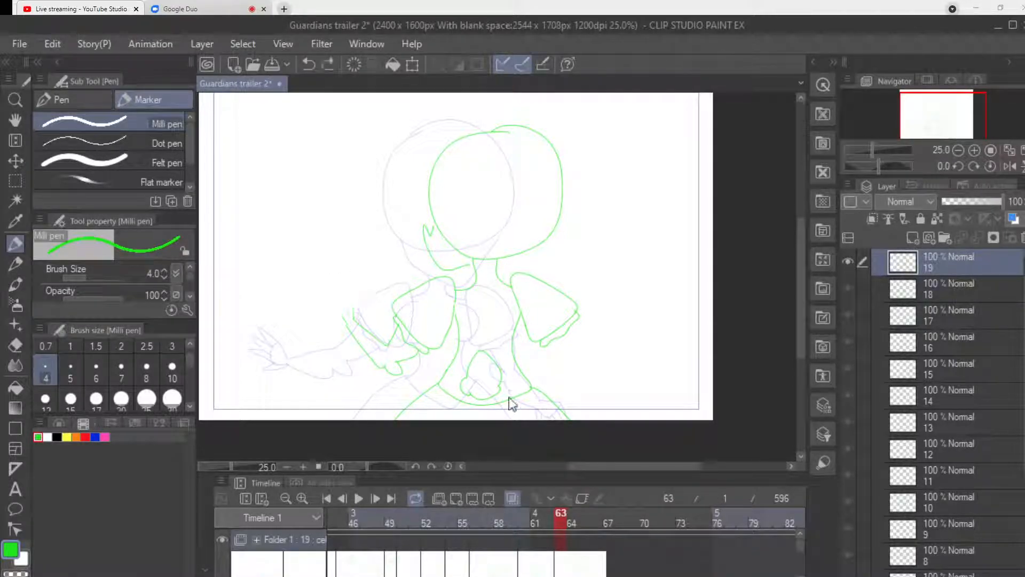
pyautogui.moveTo(359, 300)
pyautogui.mouseDown()
pyautogui.moveTo(346, 322)
pyautogui.moveTo(354, 298)
pyautogui.moveTo(342, 282)
pyautogui.moveTo(340, 301)
pyautogui.moveTo(366, 307)
pyautogui.moveTo(353, 291)
pyautogui.mouseUp()
pyautogui.moveTo(549, 344)
pyautogui.mouseDown()
pyautogui.moveTo(549, 357)
pyautogui.moveTo(571, 344)
pyautogui.moveTo(559, 374)
pyautogui.moveTo(545, 362)
pyautogui.moveTo(560, 374)
pyautogui.moveTo(536, 363)
pyautogui.moveTo(517, 321)
pyautogui.mouseUp()
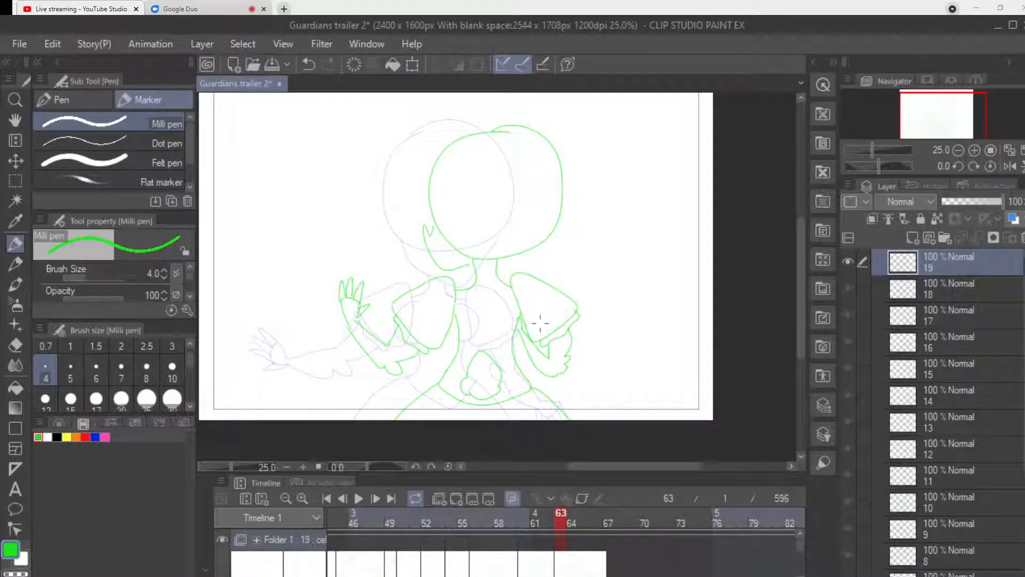
# Add a new blank animation cel at frame 65, following the turned-head drawing.
pyautogui.moveTo(400, 576); pyautogui.dragTo(408, 576)
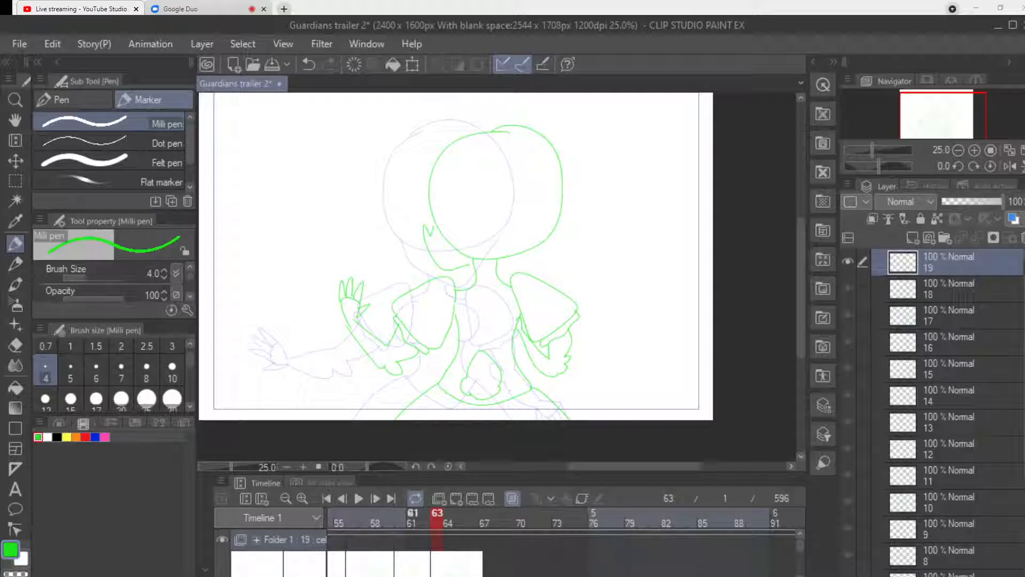
pyautogui.click(461, 518)
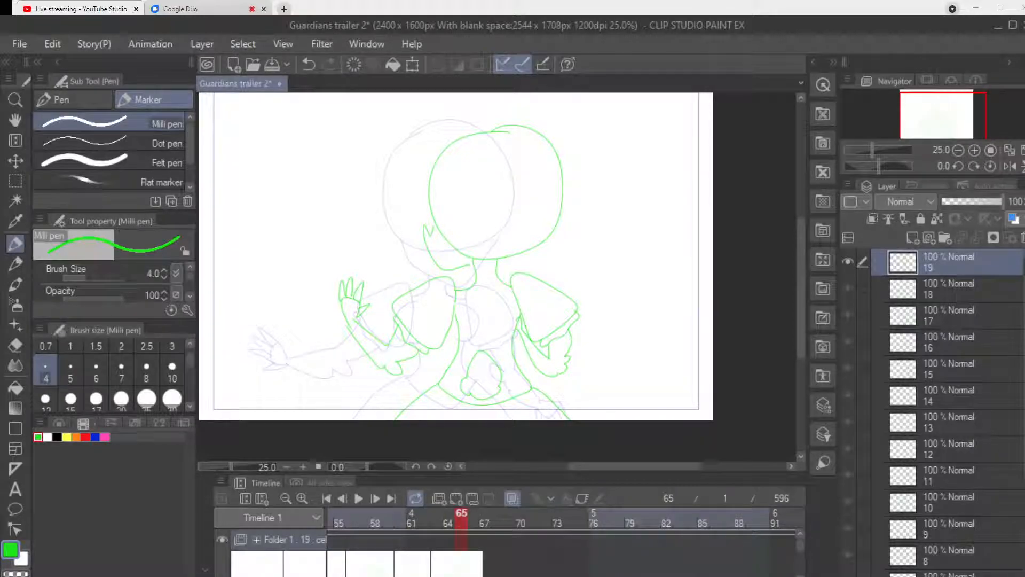
pyautogui.click(456, 498)
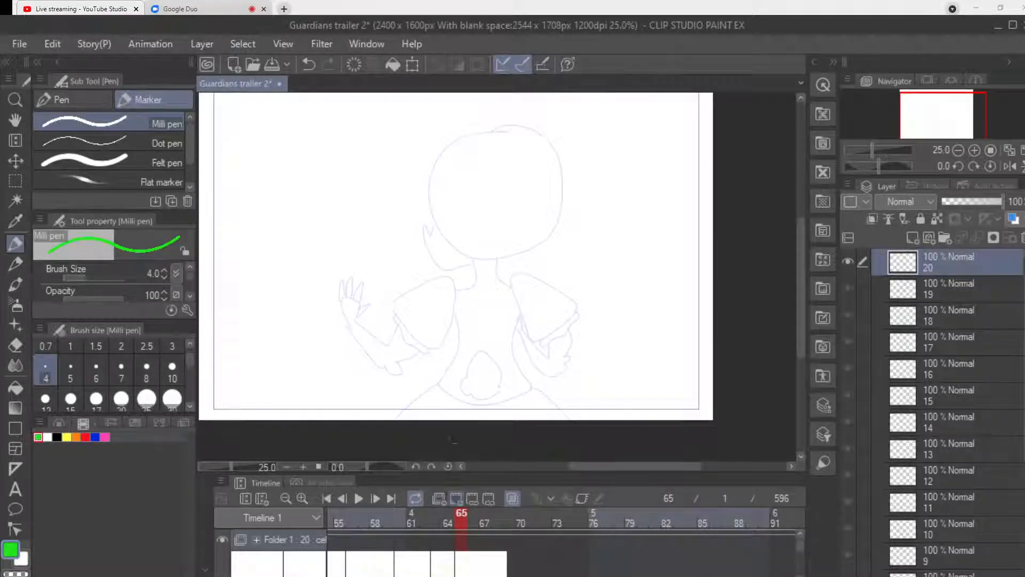
# Draw the head on frame 65 up and to the right of the previous one, with its side jaw, neck and two puff sleeves.
pyautogui.moveTo(801, 288); pyautogui.dragTo(801, 262)
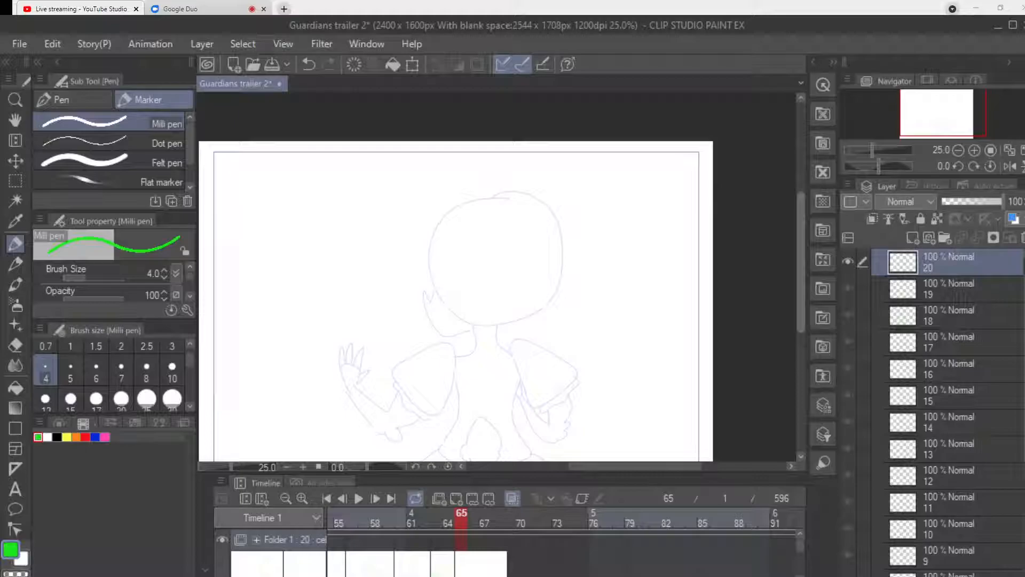
pyautogui.moveTo(529, 193)
pyautogui.mouseDown()
pyautogui.moveTo(493, 199)
pyautogui.moveTo(466, 267)
pyautogui.moveTo(533, 317)
pyautogui.moveTo(594, 252)
pyautogui.moveTo(556, 188)
pyautogui.moveTo(510, 190)
pyautogui.mouseUp()
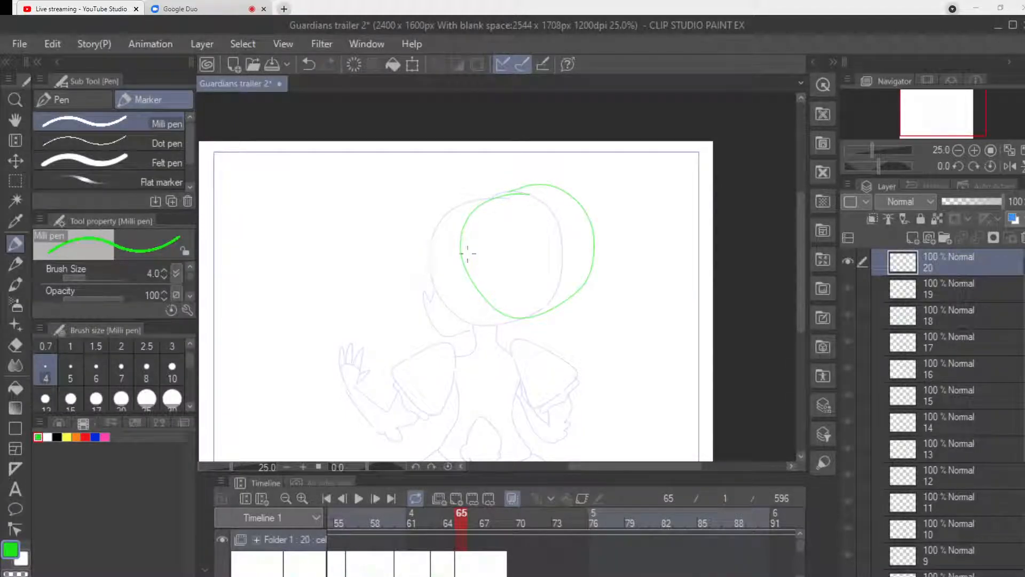
pyautogui.moveTo(469, 283)
pyautogui.mouseDown()
pyautogui.moveTo(466, 316)
pyautogui.moveTo(491, 324)
pyautogui.moveTo(511, 305)
pyautogui.moveTo(498, 332)
pyautogui.moveTo(486, 324)
pyautogui.moveTo(528, 319)
pyautogui.moveTo(522, 333)
pyautogui.moveTo(432, 321)
pyautogui.moveTo(418, 330)
pyautogui.moveTo(449, 369)
pyautogui.moveTo(468, 338)
pyautogui.mouseUp()
pyautogui.moveTo(544, 394)
pyautogui.mouseDown()
pyautogui.moveTo(533, 348)
pyautogui.moveTo(574, 347)
pyautogui.moveTo(566, 385)
pyautogui.moveTo(536, 406)
pyautogui.moveTo(550, 397)
pyautogui.mouseUp()
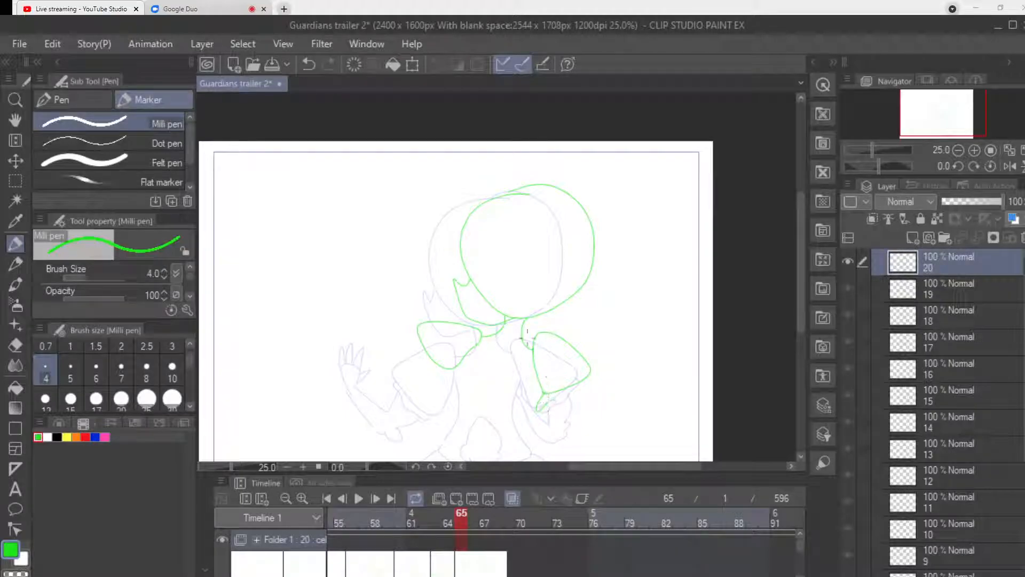
pyautogui.hotkey('ctrl', 'z')
# Add cuffs to both sleeves and draw the bent arm raised upright with a hand of spread fingers.
pyautogui.moveTo(585, 389); pyautogui.dragTo(593, 377)
pyautogui.moveTo(418, 335)
pyautogui.mouseDown()
pyautogui.moveTo(432, 376)
pyautogui.moveTo(431, 323)
pyautogui.moveTo(398, 349)
pyautogui.moveTo(429, 373)
pyautogui.moveTo(394, 363)
pyautogui.moveTo(381, 291)
pyautogui.mouseUp()
pyautogui.moveTo(392, 370)
pyautogui.mouseDown()
pyautogui.moveTo(373, 356)
pyautogui.moveTo(368, 280)
pyautogui.mouseUp()
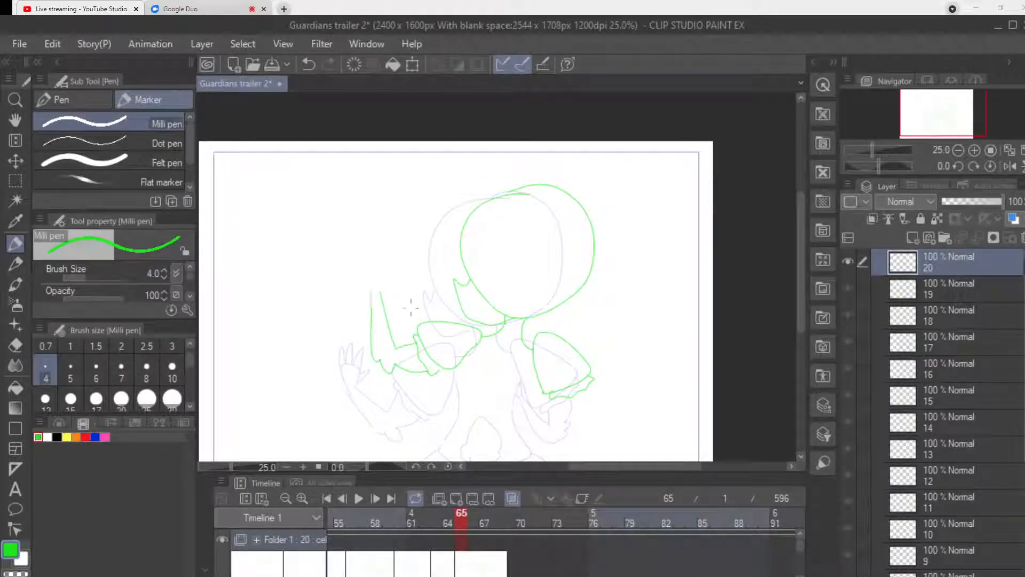
pyautogui.moveTo(381, 292)
pyautogui.mouseDown()
pyautogui.moveTo(384, 281)
pyautogui.moveTo(363, 263)
pyautogui.mouseUp()
pyautogui.hotkey('ctrl', 'z')
pyautogui.hotkey('ctrl', 'z')
pyautogui.moveTo(383, 294)
pyautogui.mouseDown()
pyautogui.moveTo(376, 270)
pyautogui.moveTo(367, 295)
pyautogui.moveTo(390, 248)
pyautogui.moveTo(359, 247)
pyautogui.moveTo(376, 260)
pyautogui.mouseUp()
pyautogui.moveTo(378, 297); pyautogui.dragTo(401, 275)
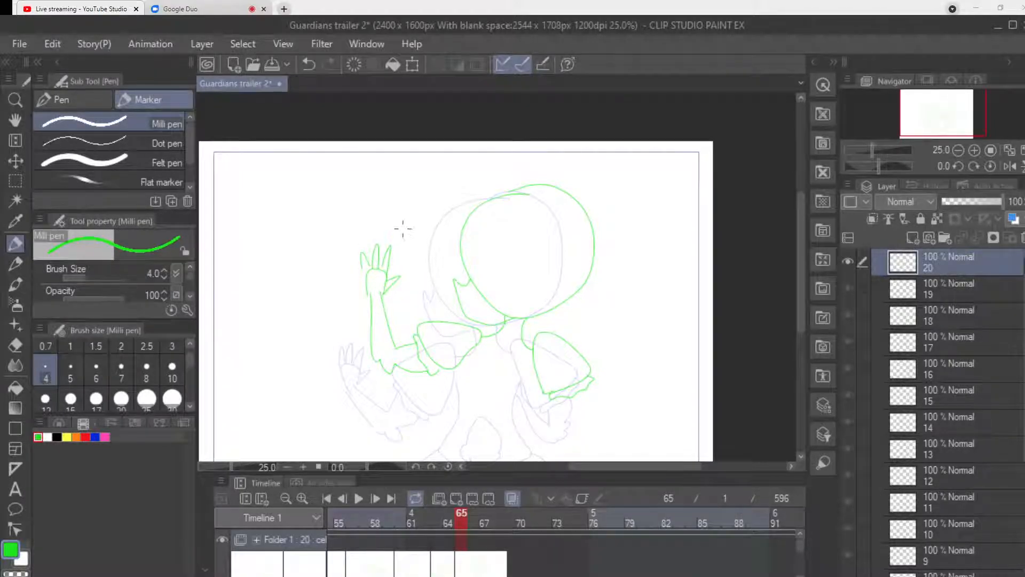
# Detail the cuff on the raised arm and draw the upper-arm lines below the opposite sleeve.
pyautogui.moveTo(404, 346)
pyautogui.mouseDown()
pyautogui.moveTo(412, 371)
pyautogui.moveTo(426, 371)
pyautogui.mouseUp()
pyautogui.moveTo(559, 397); pyautogui.dragTo(584, 430)
pyautogui.moveTo(587, 385); pyautogui.dragTo(593, 418)
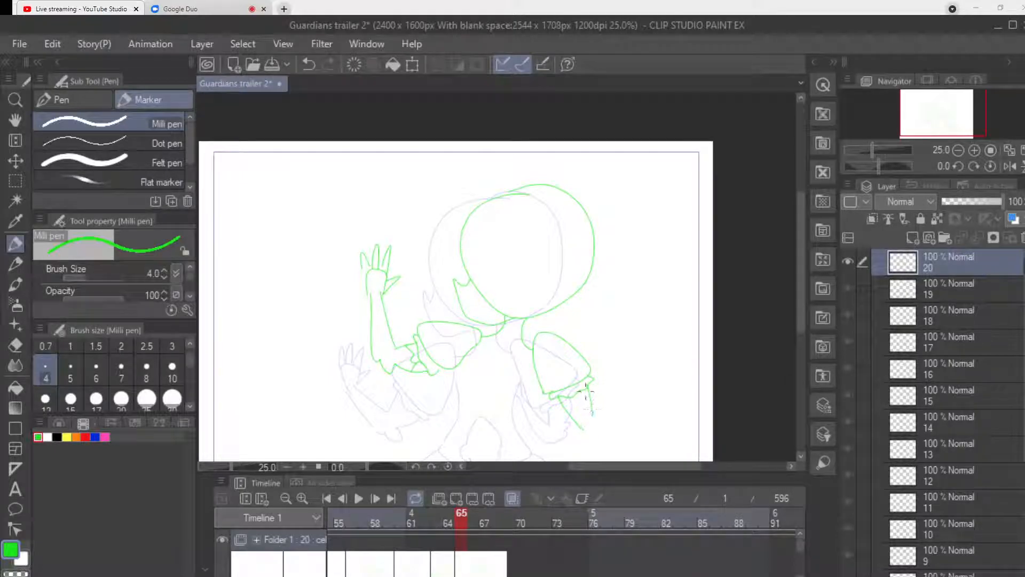
# Draw the tilted torso with a curved waistline, a rounded shape at the waist and flaring skirt sides.
pyautogui.moveTo(479, 342)
pyautogui.mouseDown()
pyautogui.moveTo(465, 377)
pyautogui.moveTo(443, 395)
pyautogui.mouseUp()
pyautogui.moveTo(532, 370); pyautogui.dragTo(503, 424)
pyautogui.moveTo(443, 396)
pyautogui.mouseDown()
pyautogui.moveTo(441, 411)
pyautogui.moveTo(501, 431)
pyautogui.moveTo(474, 395)
pyautogui.moveTo(493, 409)
pyautogui.moveTo(490, 432)
pyautogui.moveTo(470, 435)
pyautogui.moveTo(459, 413)
pyautogui.moveTo(526, 460)
pyautogui.mouseUp()
pyautogui.moveTo(442, 394); pyautogui.dragTo(347, 461)
# Draw the opposite forearm stretched outward from the elbow, ending in a hand with spread fingers.
pyautogui.moveTo(594, 413)
pyautogui.mouseDown()
pyautogui.moveTo(652, 443)
pyautogui.moveTo(571, 433)
pyautogui.moveTo(630, 446)
pyautogui.moveTo(673, 432)
pyautogui.moveTo(656, 454)
pyautogui.moveTo(636, 447)
pyautogui.moveTo(685, 423)
pyautogui.moveTo(680, 436)
pyautogui.moveTo(702, 429)
pyautogui.mouseUp()
pyautogui.hotkey('ctrl', 'z')
pyautogui.hotkey('ctrl', 'z')
pyautogui.hotkey('ctrl', 'z')
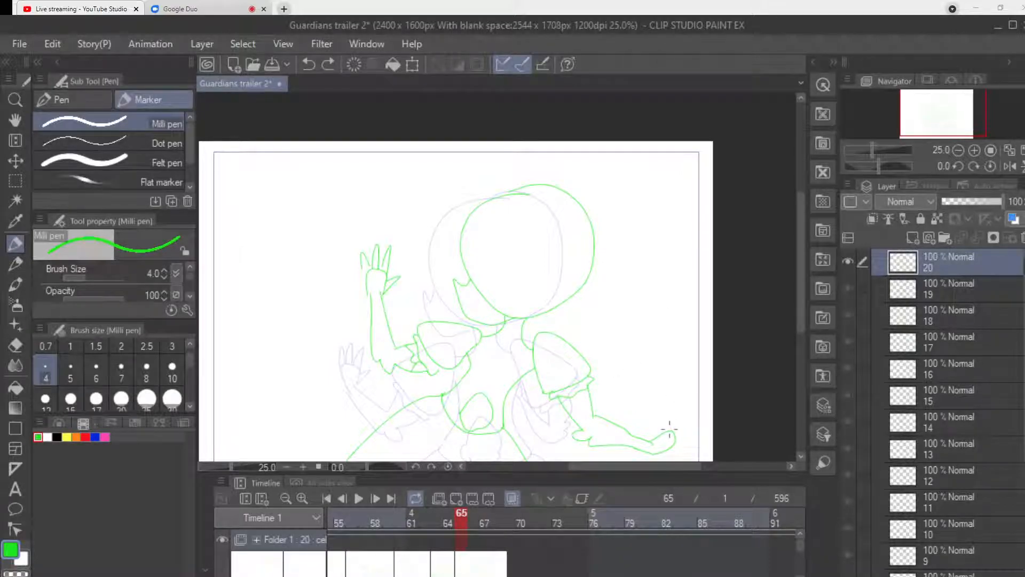
pyautogui.moveTo(674, 427)
pyautogui.mouseDown()
pyautogui.moveTo(688, 410)
pyautogui.moveTo(676, 430)
pyautogui.moveTo(693, 418)
pyautogui.moveTo(694, 426)
pyautogui.moveTo(677, 434)
pyautogui.moveTo(688, 439)
pyautogui.moveTo(651, 438)
pyautogui.moveTo(664, 409)
pyautogui.mouseUp()
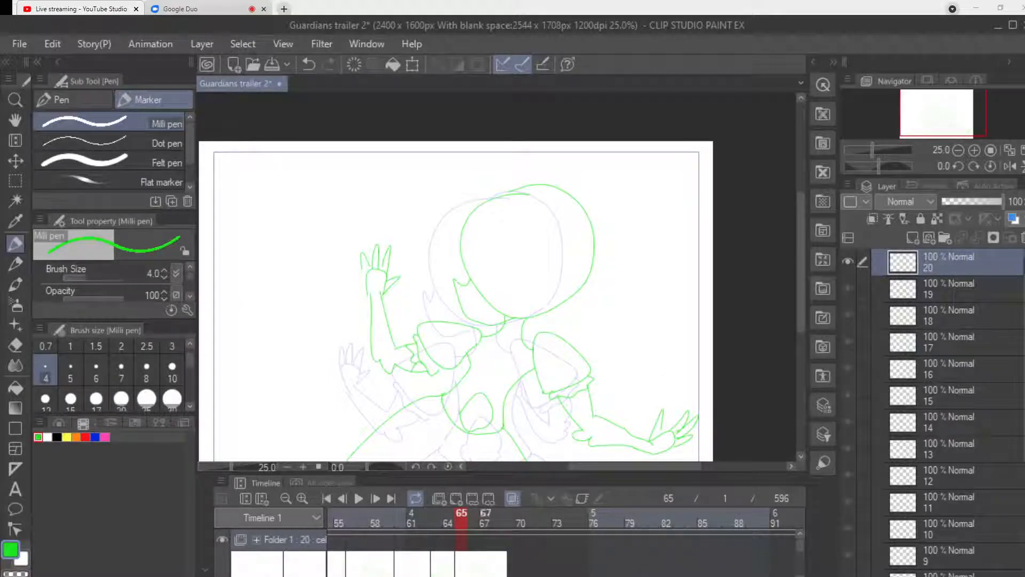
# Add a new blank animation cel at frame 68.
pyautogui.click(497, 513)
pyautogui.click(485, 513)
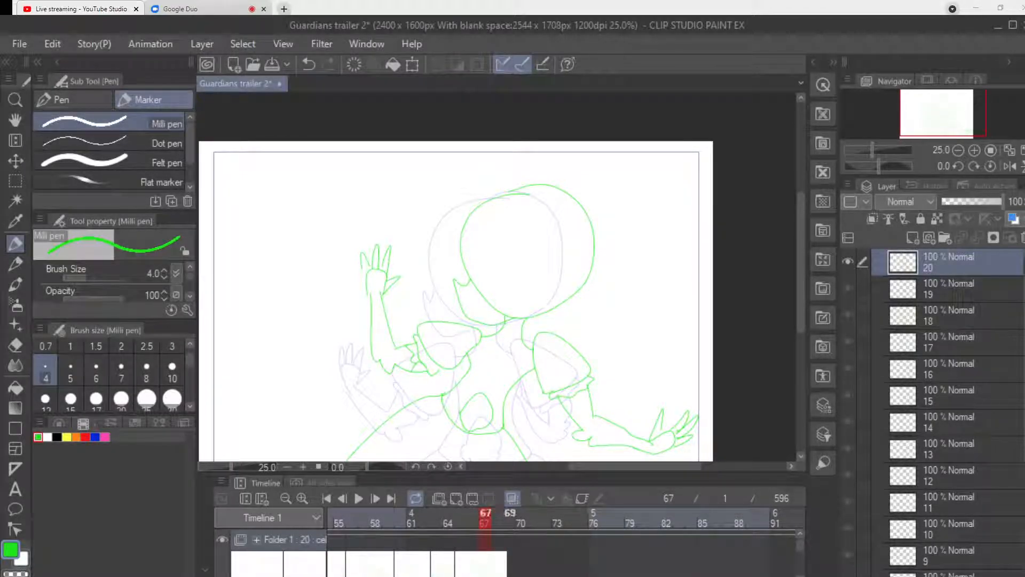
pyautogui.click(497, 515)
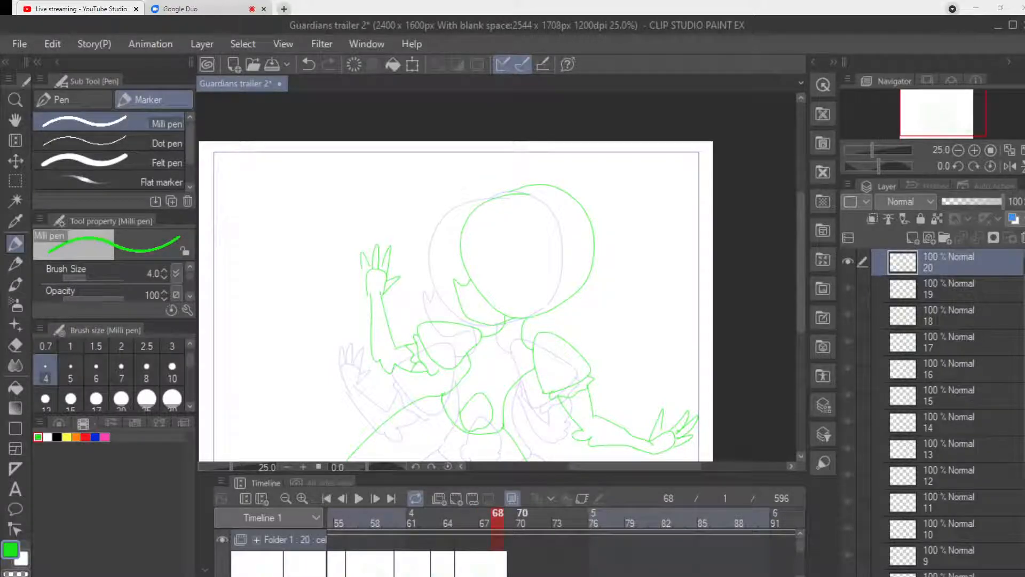
pyautogui.click(456, 498)
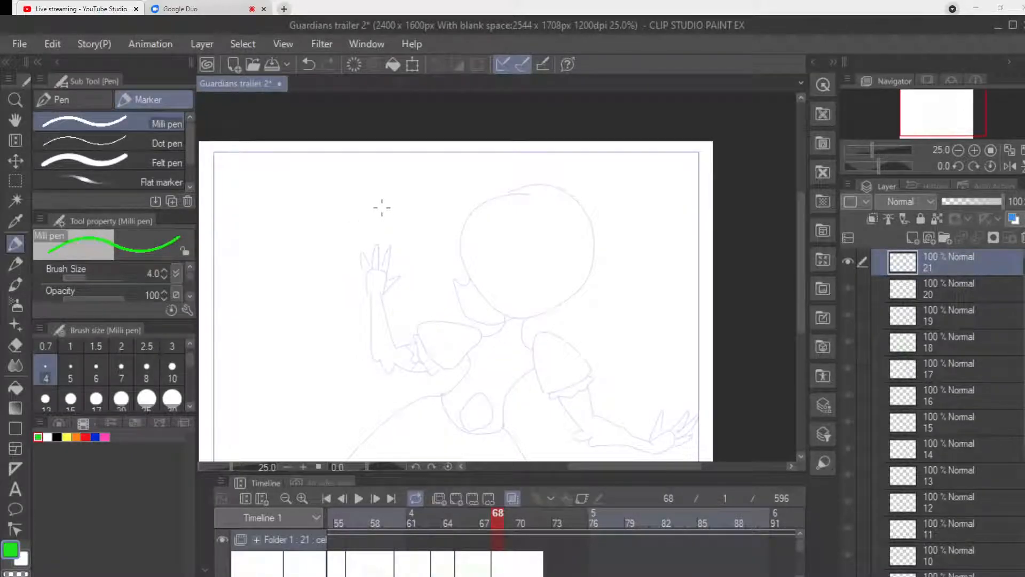
# Draw a large close-up sleeve entering from the canvas's left edge, ending in a narrow wavy cuff.
pyautogui.moveTo(634, 466); pyautogui.dragTo(613, 467)
pyautogui.moveTo(278, 208)
pyautogui.mouseDown()
pyautogui.moveTo(549, 171)
pyautogui.moveTo(635, 365)
pyautogui.moveTo(494, 461)
pyautogui.mouseUp()
pyautogui.hotkey('ctrl', 'z')
pyautogui.scroll(-1, 545, 321)
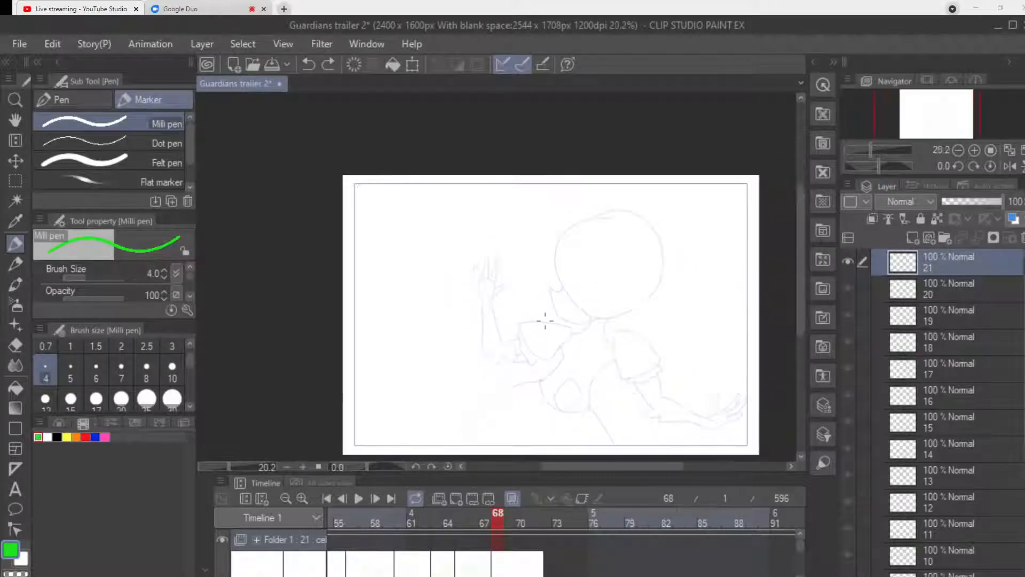
pyautogui.moveTo(341, 198)
pyautogui.mouseDown()
pyautogui.moveTo(494, 197)
pyautogui.moveTo(546, 387)
pyautogui.moveTo(340, 425)
pyautogui.mouseUp()
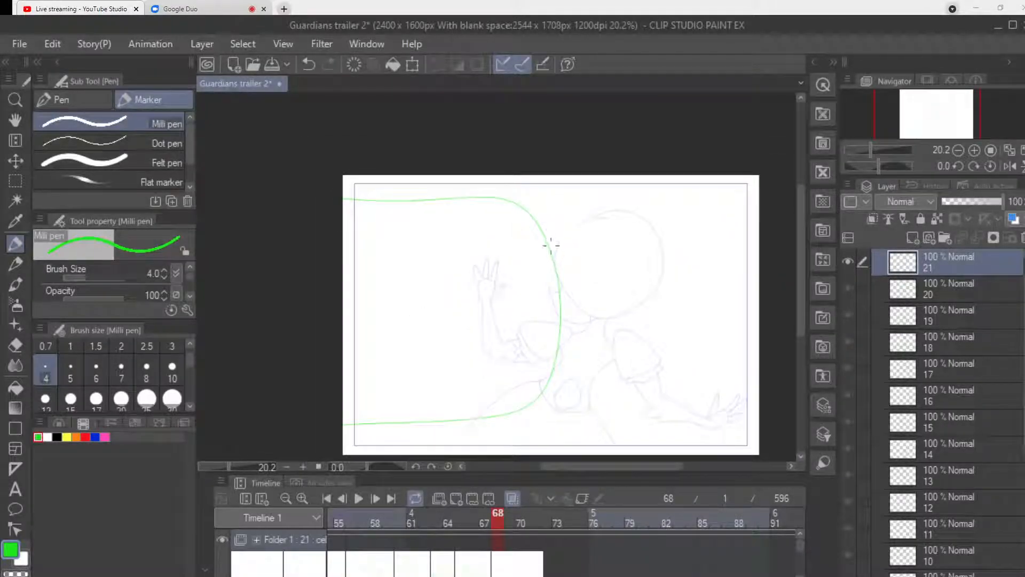
pyautogui.moveTo(567, 236)
pyautogui.mouseDown()
pyautogui.moveTo(581, 315)
pyautogui.moveTo(557, 394)
pyautogui.mouseUp()
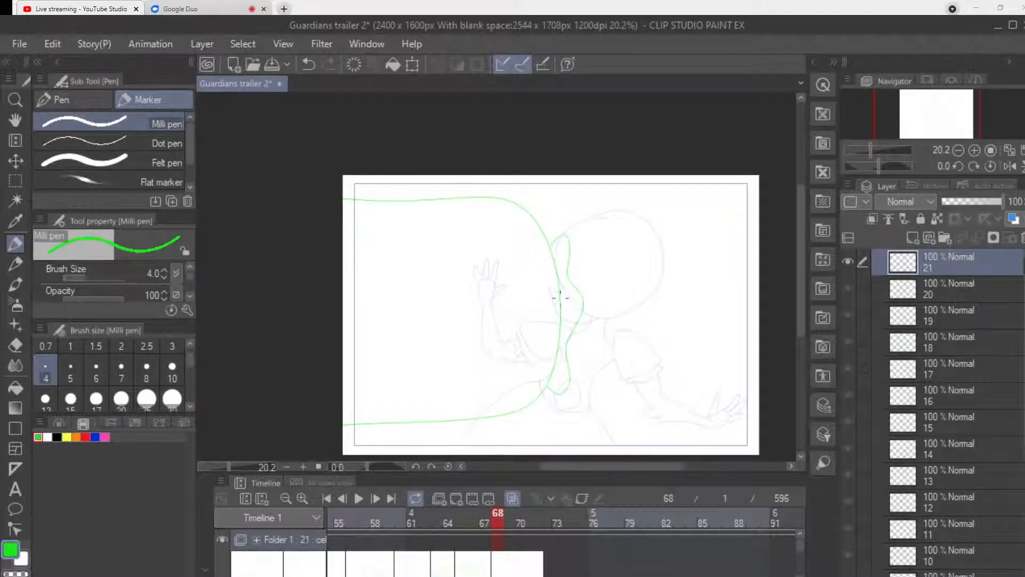
# Draw the forearm's two edges from the cuff to the right canvas edge and a short bar tip at the top.
pyautogui.moveTo(600, 263)
pyautogui.mouseDown()
pyautogui.moveTo(734, 271)
pyautogui.moveTo(787, 259)
pyautogui.mouseUp()
pyautogui.moveTo(570, 375); pyautogui.dragTo(772, 345)
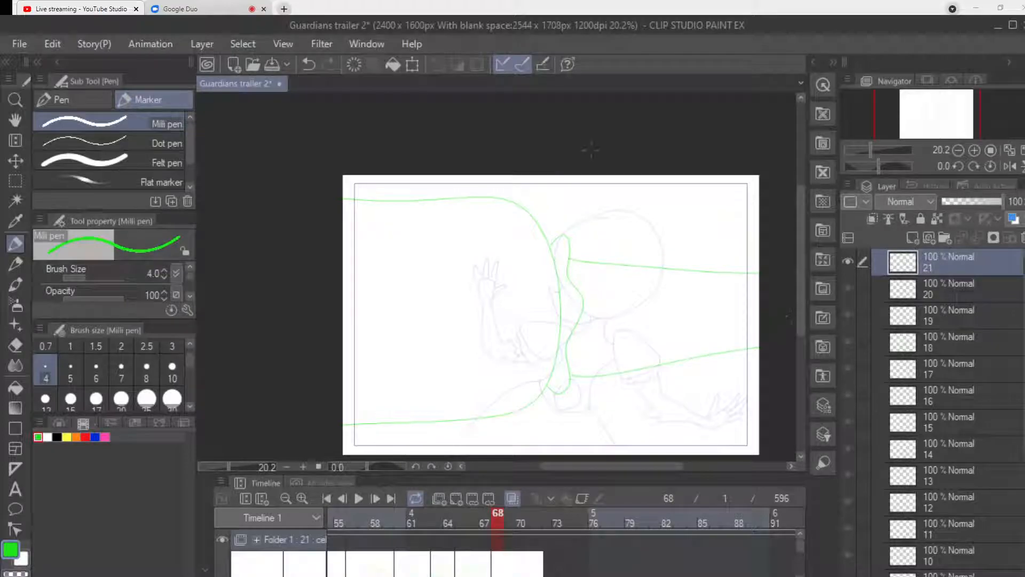
pyautogui.moveTo(594, 191); pyautogui.dragTo(632, 191)
# Add a new blank animation cel at frame 72.
pyautogui.click(522, 514)
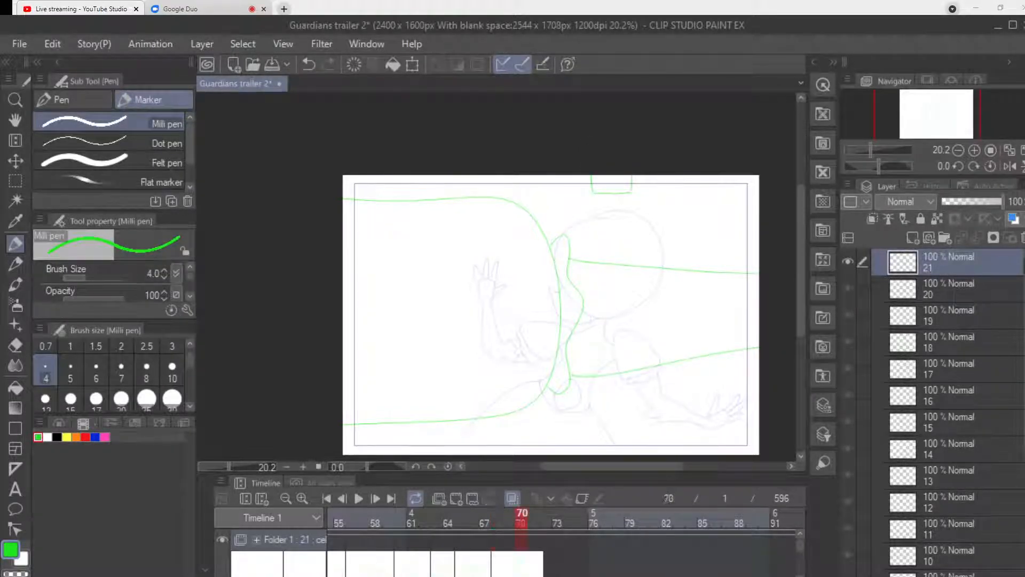
pyautogui.click(546, 514)
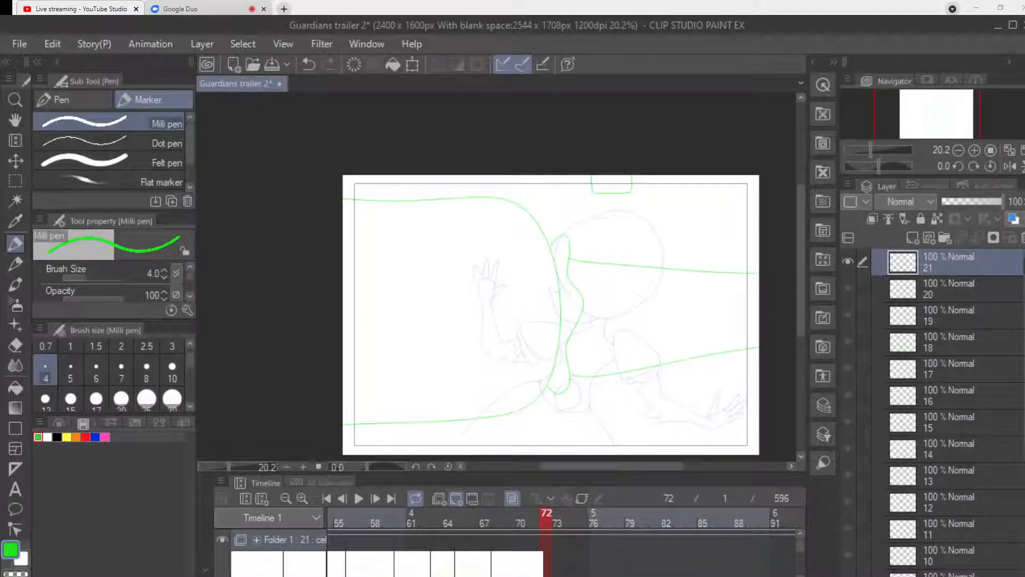
pyautogui.click(456, 499)
# Draw the bar reaching further down toward the arm, and retrace the large sleeve outline and its wavy cuff.
pyautogui.moveTo(593, 172)
pyautogui.mouseDown()
pyautogui.moveTo(598, 239)
pyautogui.moveTo(616, 247)
pyautogui.moveTo(637, 143)
pyautogui.mouseUp()
pyautogui.moveTo(344, 198)
pyautogui.mouseDown()
pyautogui.moveTo(508, 201)
pyautogui.moveTo(545, 246)
pyautogui.mouseUp()
pyautogui.moveTo(446, 428); pyautogui.dragTo(346, 414)
pyautogui.moveTo(550, 249)
pyautogui.mouseDown()
pyautogui.moveTo(556, 234)
pyautogui.moveTo(581, 297)
pyautogui.moveTo(563, 380)
pyautogui.moveTo(550, 386)
pyautogui.mouseUp()
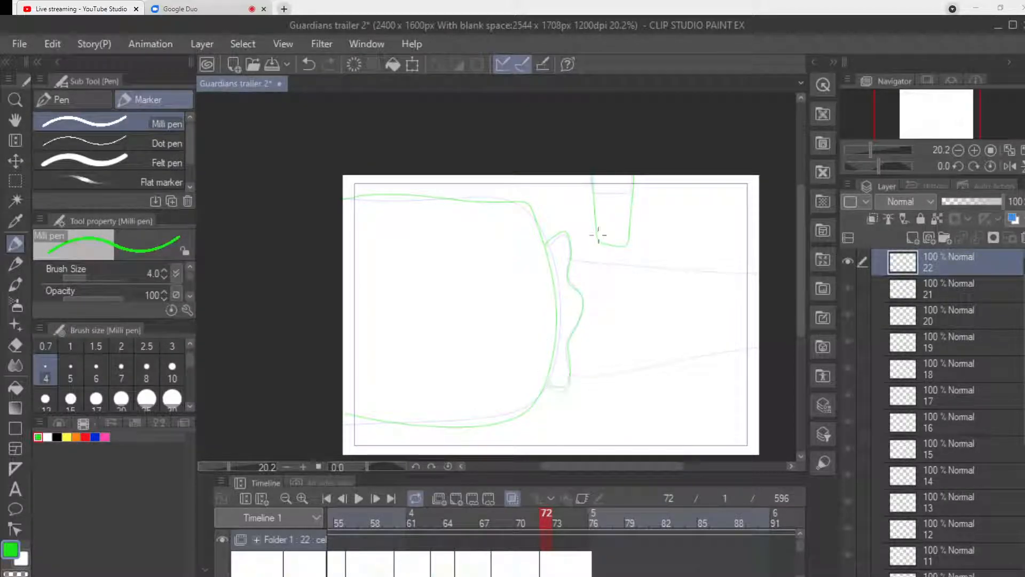
# Draw the forearm's upper and lower edges and move the start of this cel back to frame 70.
pyautogui.moveTo(571, 260); pyautogui.dragTo(761, 267)
pyautogui.moveTo(579, 373); pyautogui.dragTo(689, 361)
pyautogui.moveTo(759, 349); pyautogui.dragTo(784, 347)
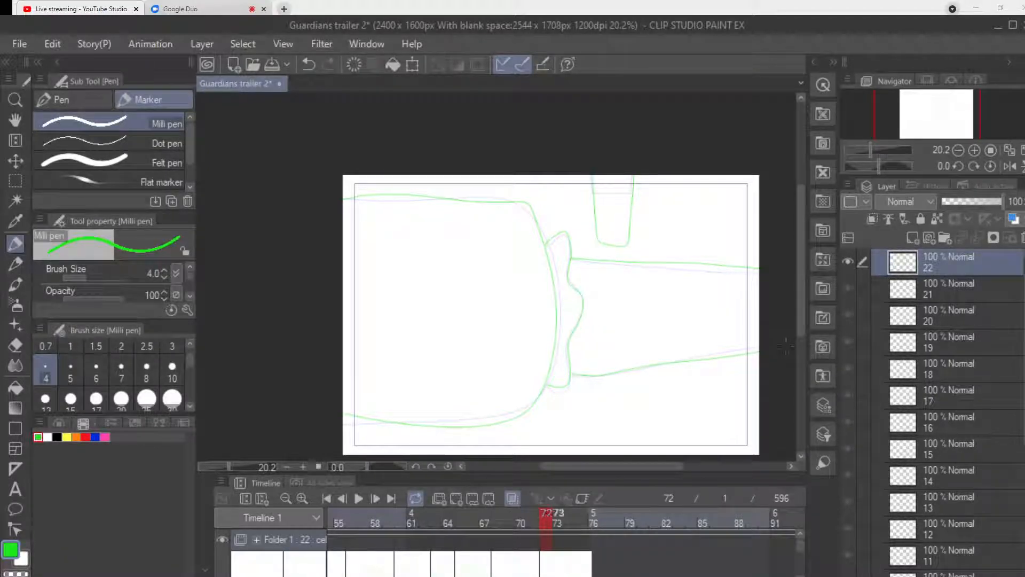
pyautogui.moveTo(540, 561); pyautogui.dragTo(516, 561)
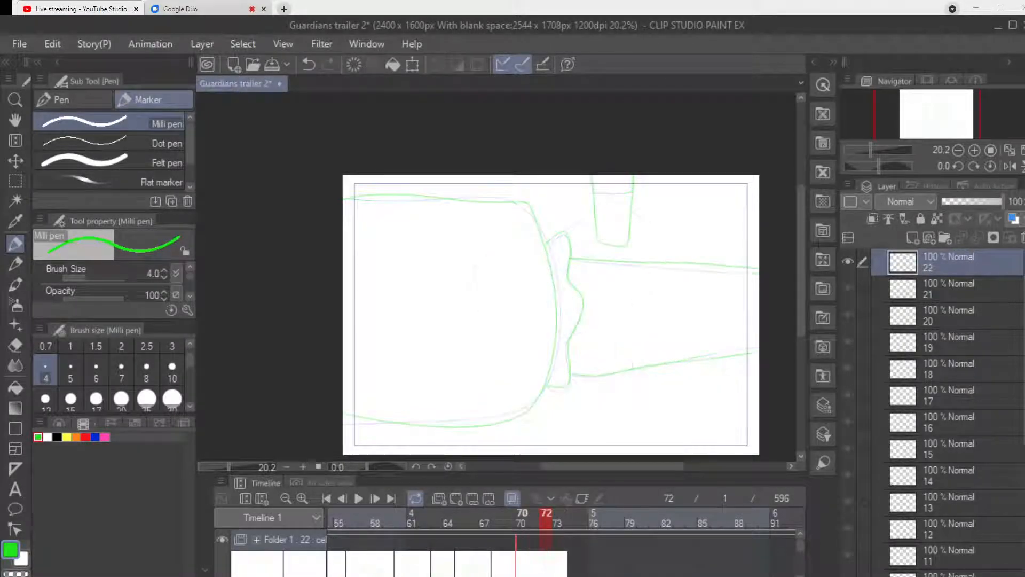
# Erase the lower end of the bar with the Hard eraser at size 30.
pyautogui.press('e')
pyautogui.moveTo(598, 230)
pyautogui.mouseDown()
pyautogui.moveTo(599, 246)
pyautogui.moveTo(600, 212)
pyautogui.mouseUp()
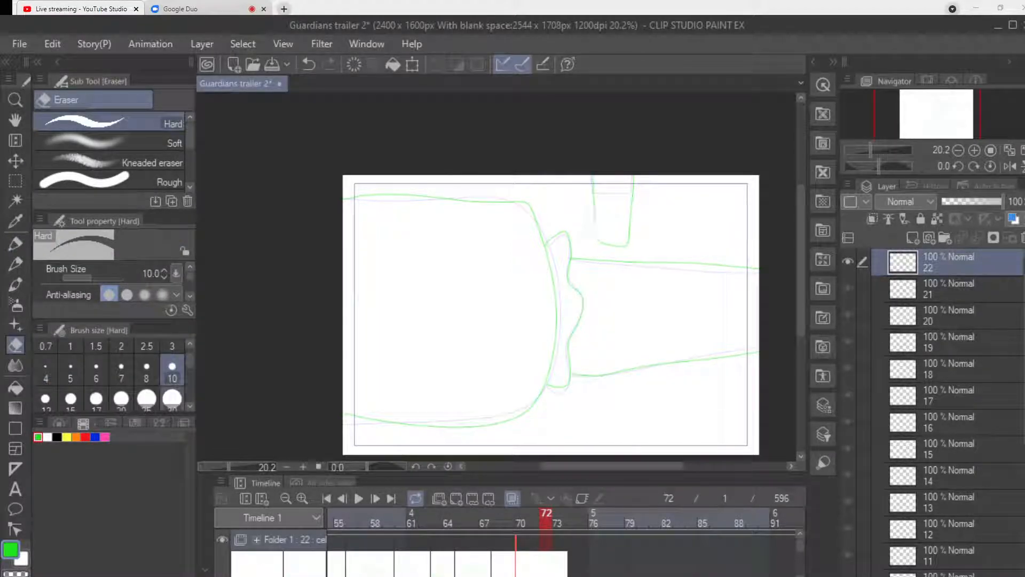
pyautogui.click(172, 398)
pyautogui.moveTo(598, 222)
pyautogui.mouseDown()
pyautogui.moveTo(638, 243)
pyautogui.moveTo(632, 234)
pyautogui.moveTo(624, 246)
pyautogui.moveTo(633, 227)
pyautogui.moveTo(601, 230)
pyautogui.moveTo(604, 250)
pyautogui.moveTo(604, 206)
pyautogui.moveTo(594, 244)
pyautogui.mouseUp()
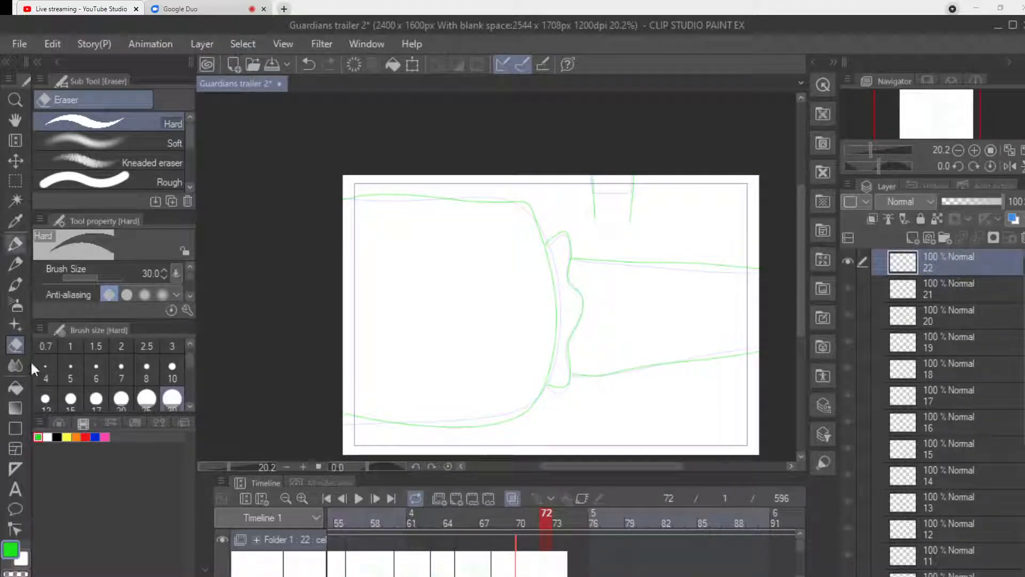
# Extend the bar down to the forearm with the Milli pen, adding branching cracks in the arm and small marks beside the bar.
pyautogui.press('p')
pyautogui.moveTo(632, 216); pyautogui.dragTo(631, 255)
pyautogui.hotkey('ctrl', 'z')
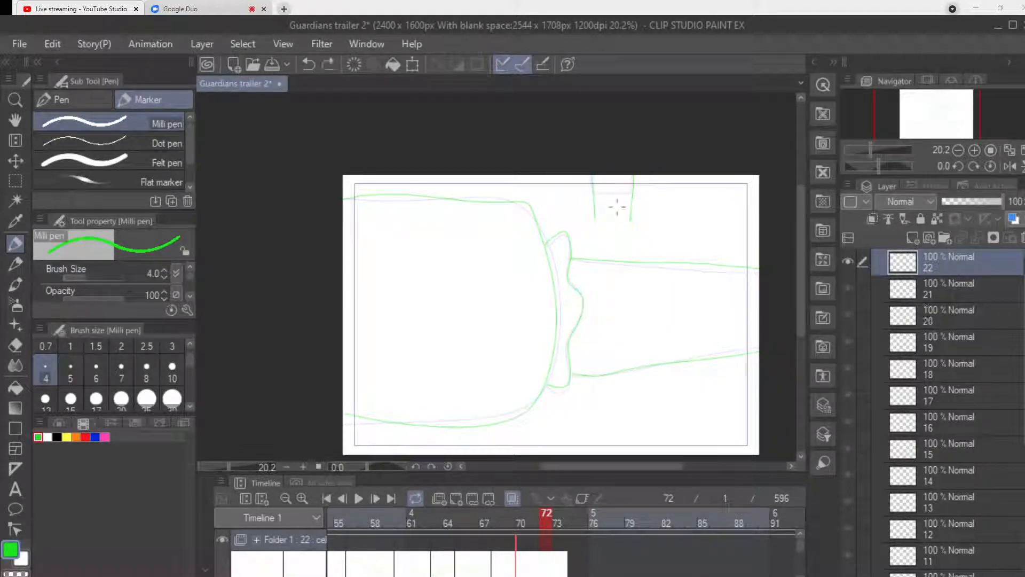
pyautogui.moveTo(632, 220); pyautogui.dragTo(628, 257)
pyautogui.moveTo(594, 218)
pyautogui.mouseDown()
pyautogui.moveTo(623, 288)
pyautogui.moveTo(601, 315)
pyautogui.moveTo(617, 332)
pyautogui.moveTo(621, 289)
pyautogui.moveTo(647, 315)
pyautogui.moveTo(648, 361)
pyautogui.mouseUp()
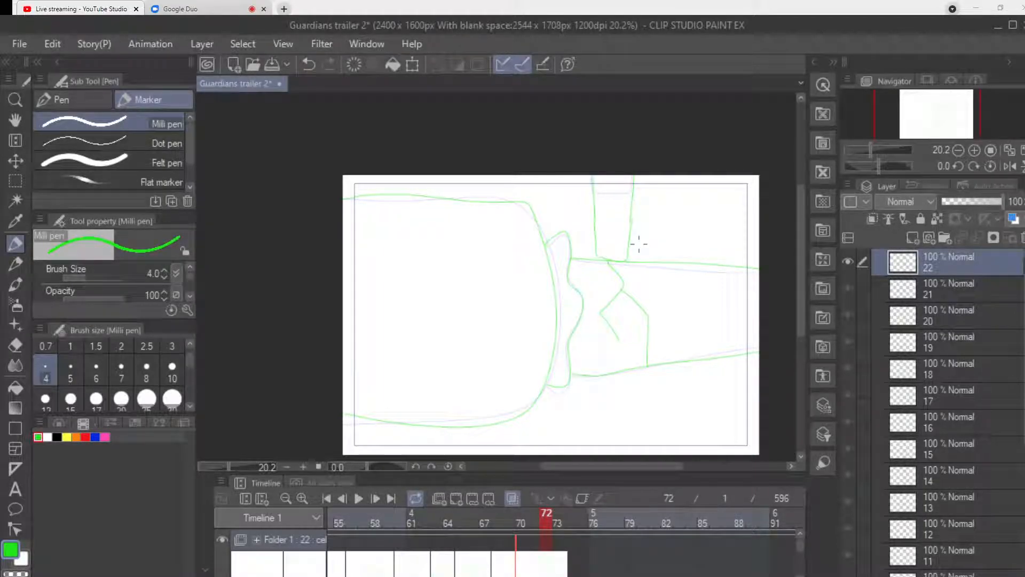
pyautogui.moveTo(592, 243)
pyautogui.mouseDown()
pyautogui.moveTo(583, 240)
pyautogui.moveTo(638, 238)
pyautogui.mouseUp()
pyautogui.moveTo(590, 224); pyautogui.dragTo(589, 226)
# Add a new cel at frame 72 and draw the large sleeve, its wavy cuff and a jagged broken arm stub.
pyautogui.click(456, 498)
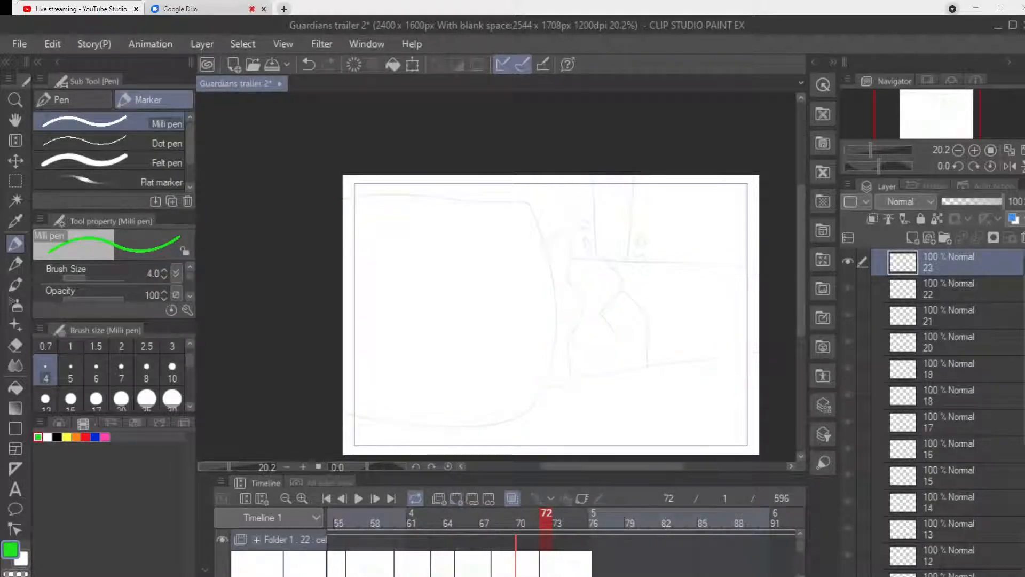
pyautogui.moveTo(346, 198)
pyautogui.mouseDown()
pyautogui.moveTo(430, 197)
pyautogui.moveTo(537, 222)
pyautogui.moveTo(531, 412)
pyautogui.moveTo(346, 409)
pyautogui.mouseUp()
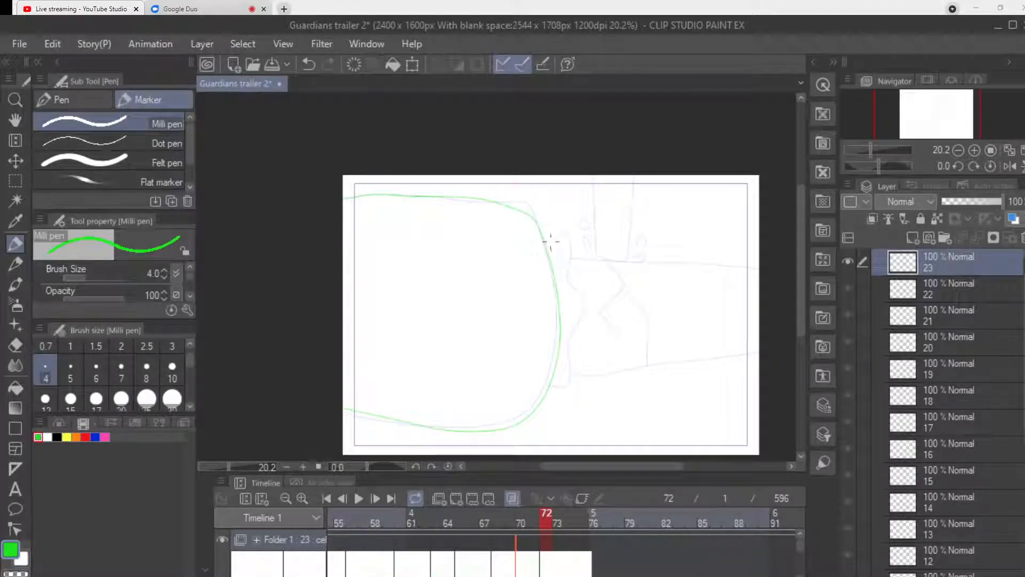
pyautogui.moveTo(545, 243)
pyautogui.mouseDown()
pyautogui.moveTo(571, 231)
pyautogui.moveTo(582, 308)
pyautogui.moveTo(568, 380)
pyautogui.moveTo(553, 385)
pyautogui.mouseUp()
pyautogui.moveTo(600, 258)
pyautogui.mouseDown()
pyautogui.moveTo(603, 282)
pyautogui.moveTo(609, 340)
pyautogui.mouseUp()
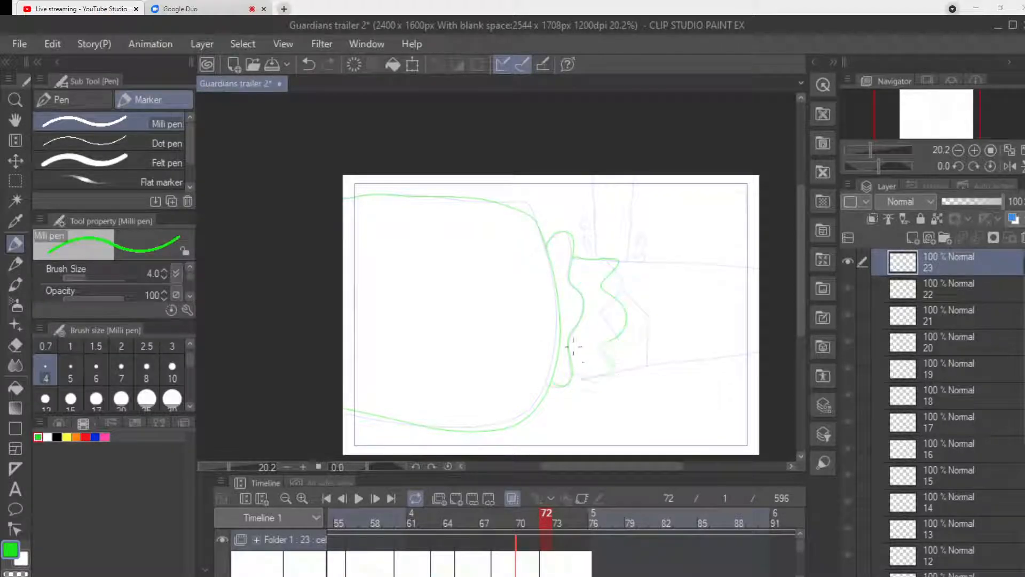
pyautogui.moveTo(590, 324); pyautogui.dragTo(602, 347)
# Draw the slanted bar cutting into the arm and the separated forearm piece with a jagged edge on its far side.
pyautogui.moveTo(603, 179); pyautogui.dragTo(629, 299)
pyautogui.moveTo(661, 260)
pyautogui.mouseDown()
pyautogui.moveTo(677, 285)
pyautogui.moveTo(658, 301)
pyautogui.moveTo(682, 329)
pyautogui.moveTo(661, 352)
pyautogui.moveTo(747, 362)
pyautogui.mouseUp()
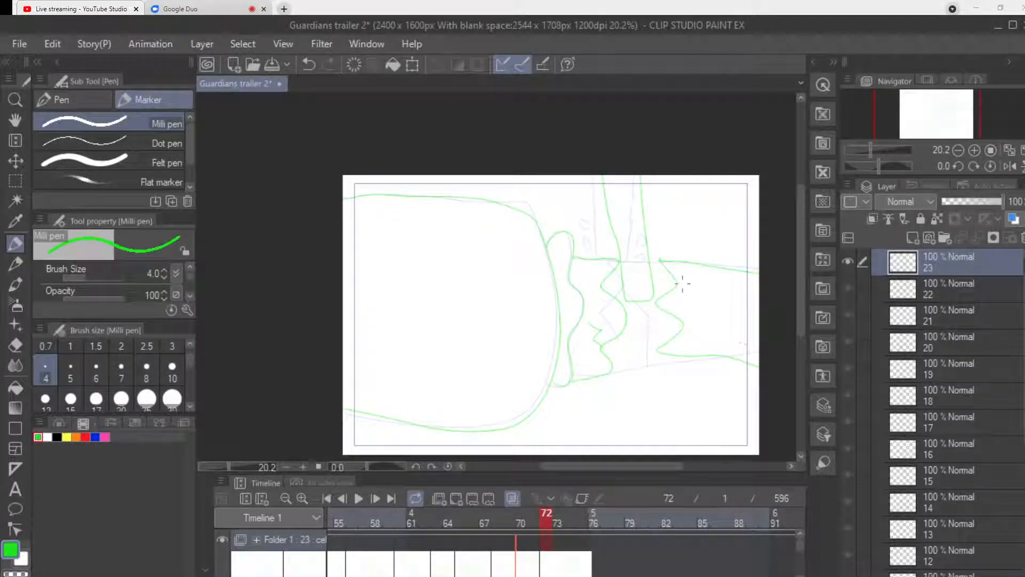
pyautogui.hotkey('ctrl', 'z')
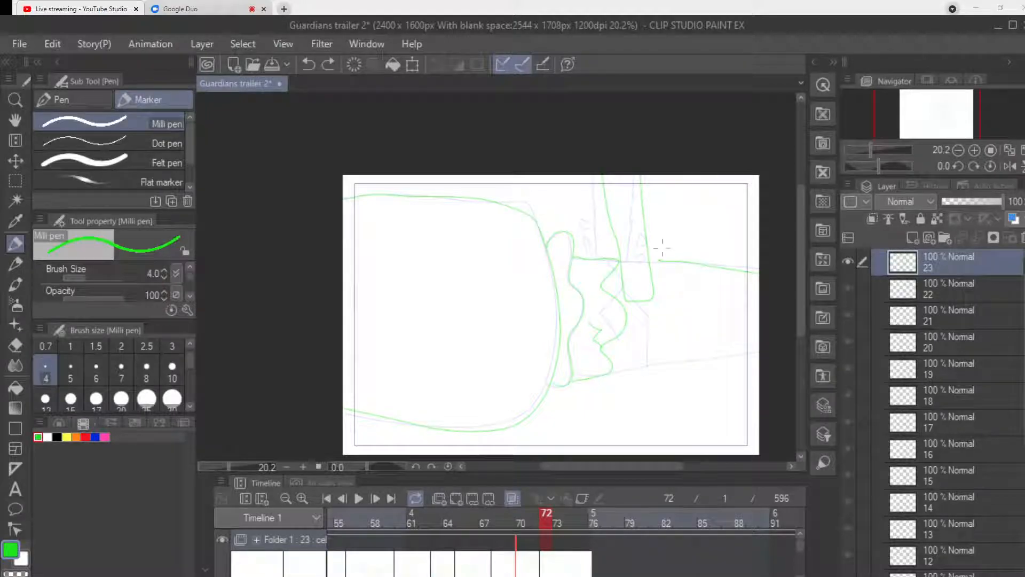
pyautogui.moveTo(660, 260); pyautogui.dragTo(671, 292)
pyautogui.moveTo(675, 329)
pyautogui.mouseDown()
pyautogui.moveTo(687, 360)
pyautogui.moveTo(758, 357)
pyautogui.mouseUp()
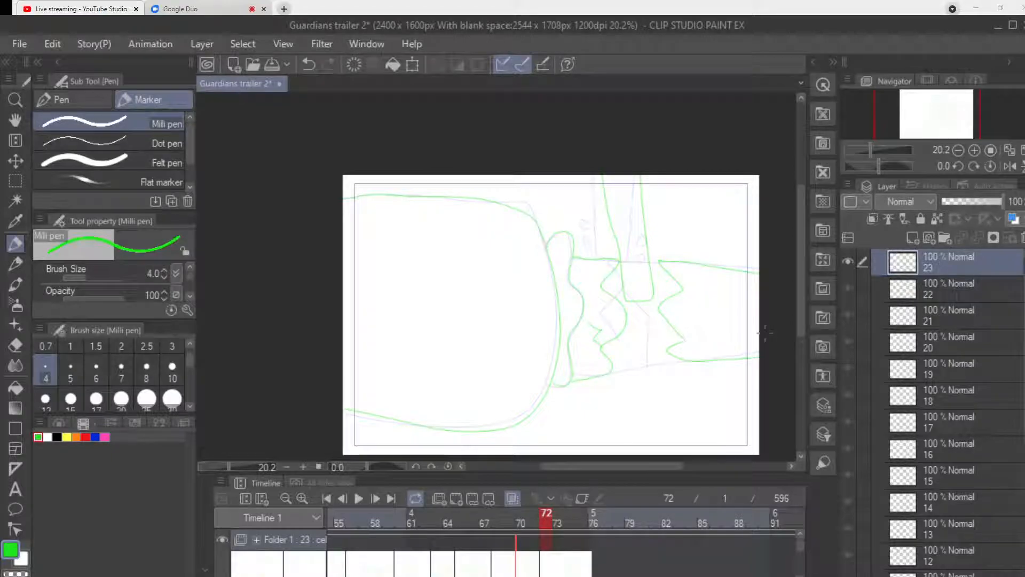
# Add a new cel at frame 74 and draw the large sleeve outline and its wavy cuff.
pyautogui.click(570, 518)
pyautogui.click(457, 498)
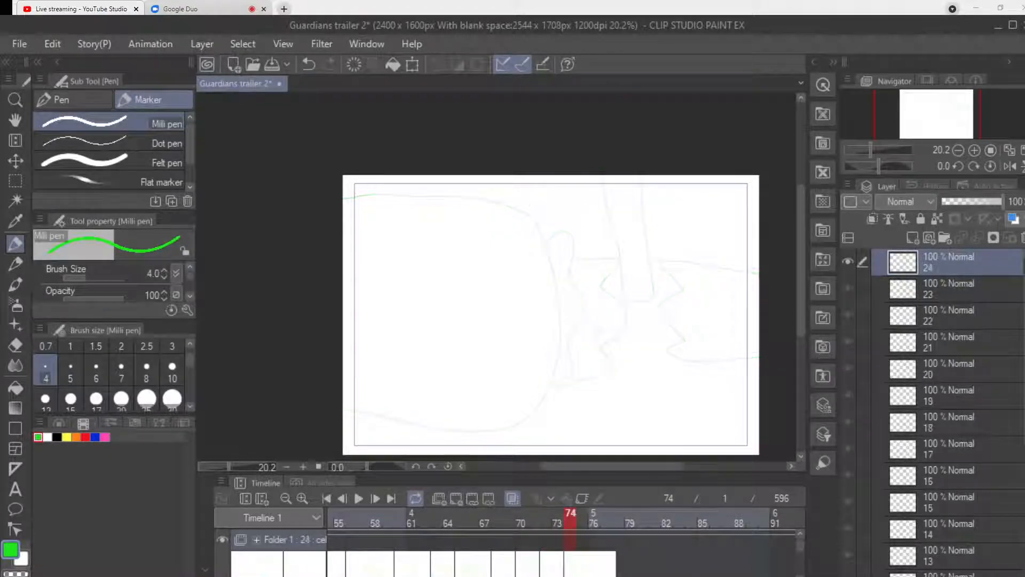
pyautogui.moveTo(347, 196)
pyautogui.mouseDown()
pyautogui.moveTo(468, 190)
pyautogui.moveTo(516, 203)
pyautogui.moveTo(533, 219)
pyautogui.moveTo(549, 390)
pyautogui.moveTo(499, 430)
pyautogui.moveTo(405, 421)
pyautogui.moveTo(343, 405)
pyautogui.mouseUp()
pyautogui.moveTo(569, 233)
pyautogui.mouseDown()
pyautogui.moveTo(581, 305)
pyautogui.moveTo(570, 380)
pyautogui.mouseUp()
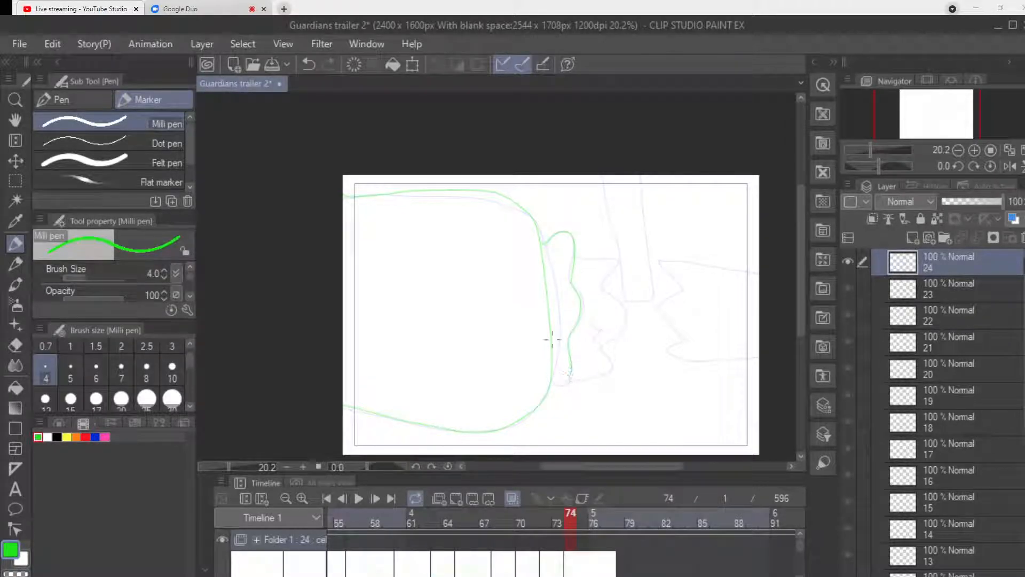
# Draw both jagged arm pieces on frame 74 and the slanted bar passing all the way down through the gap.
pyautogui.moveTo(574, 257)
pyautogui.mouseDown()
pyautogui.moveTo(617, 258)
pyautogui.moveTo(603, 279)
pyautogui.moveTo(626, 307)
pyautogui.moveTo(623, 332)
pyautogui.moveTo(605, 340)
pyautogui.moveTo(611, 368)
pyautogui.moveTo(569, 380)
pyautogui.mouseUp()
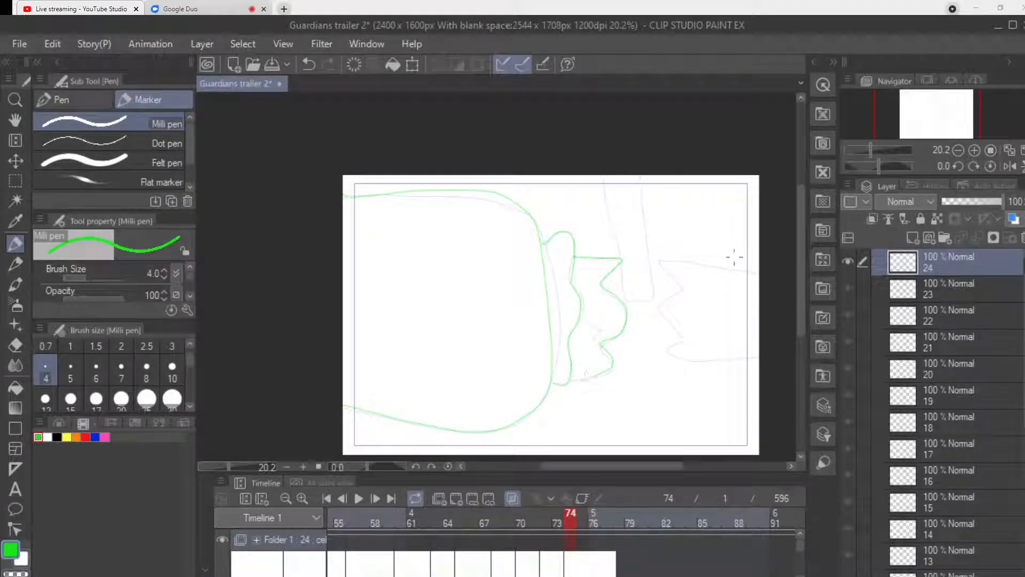
pyautogui.moveTo(748, 273)
pyautogui.mouseDown()
pyautogui.moveTo(687, 259)
pyautogui.moveTo(662, 311)
pyautogui.moveTo(677, 342)
pyautogui.moveTo(716, 357)
pyautogui.moveTo(752, 352)
pyautogui.mouseUp()
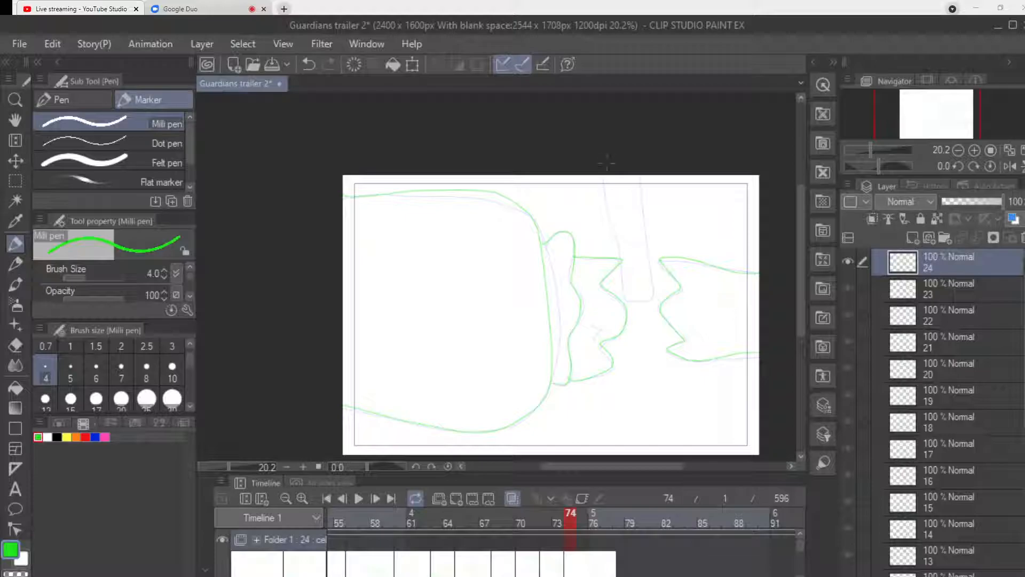
pyautogui.moveTo(610, 176)
pyautogui.mouseDown()
pyautogui.moveTo(641, 367)
pyautogui.moveTo(655, 348)
pyautogui.moveTo(651, 178)
pyautogui.mouseUp()
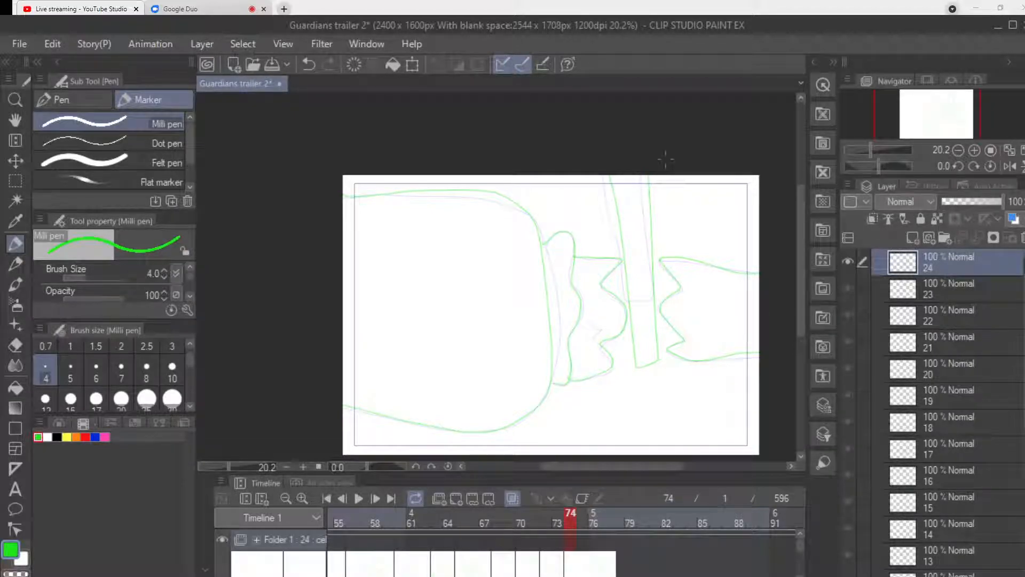
# Save the Guardians trailer 2 file.
pyautogui.hotkey('ctrl', 's')
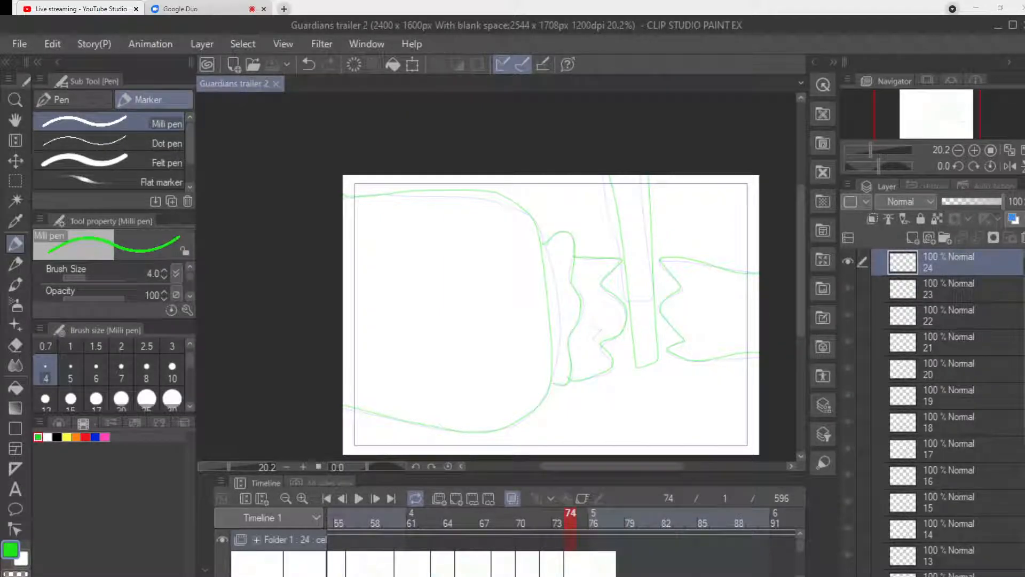
pyautogui.hscroll(-1, 560, 539)
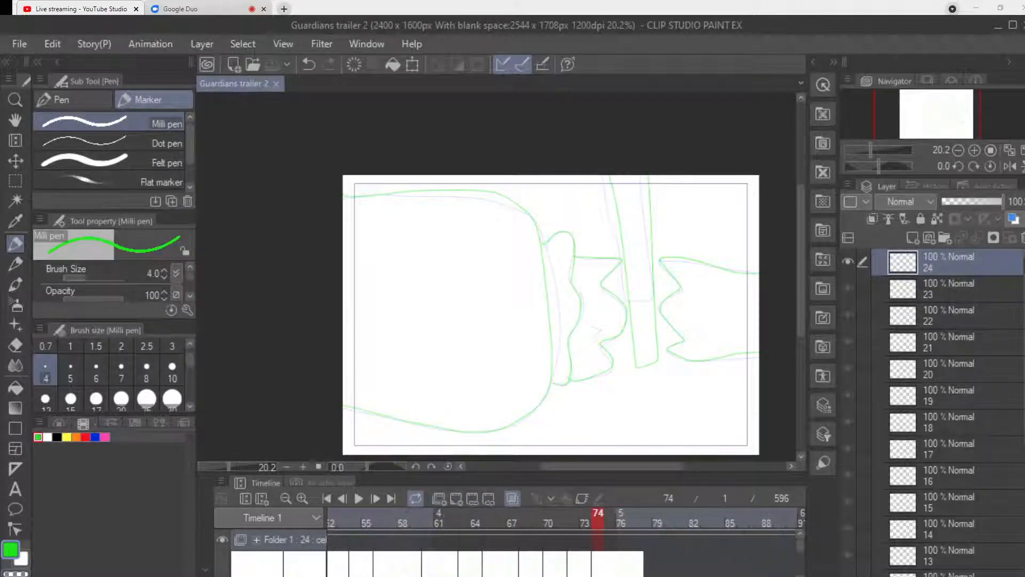
# Play the animation from frame 1 to review the rough sketches, stopping in the close-up arm shot.
pyautogui.hscroll(-10, 560, 534)
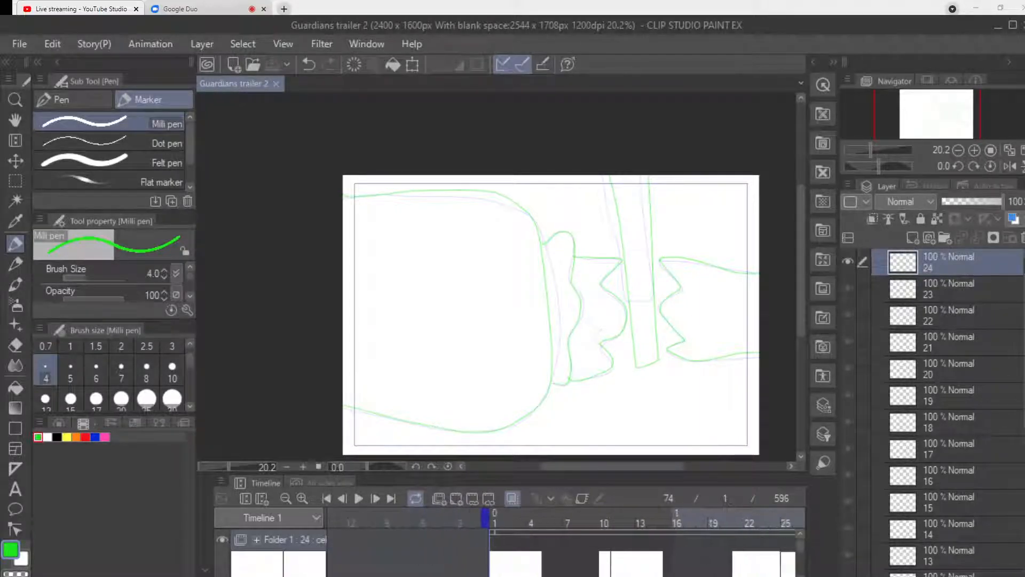
pyautogui.click(496, 518)
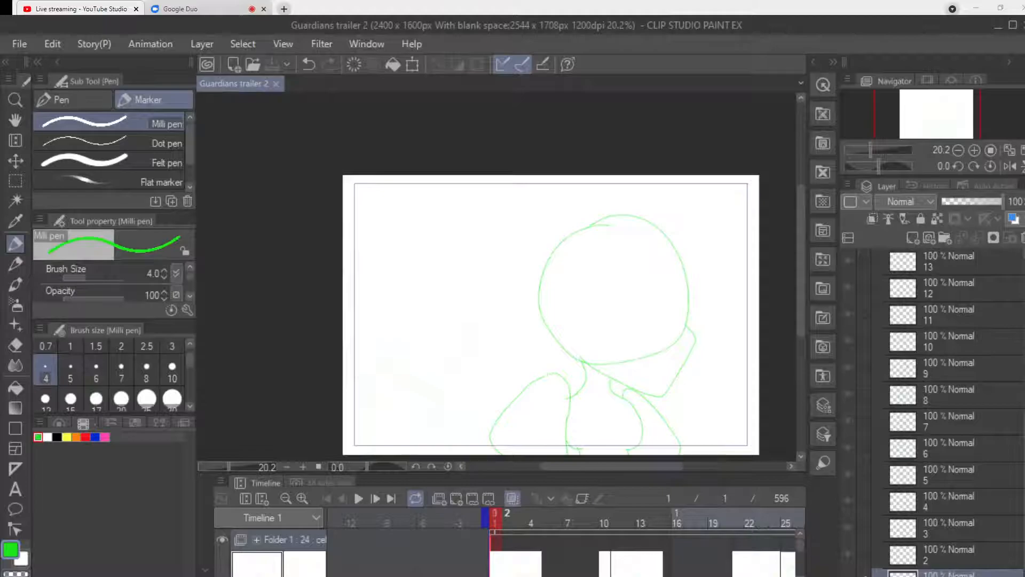
pyautogui.click(376, 499)
pyautogui.click(495, 518)
pyautogui.click(358, 499)
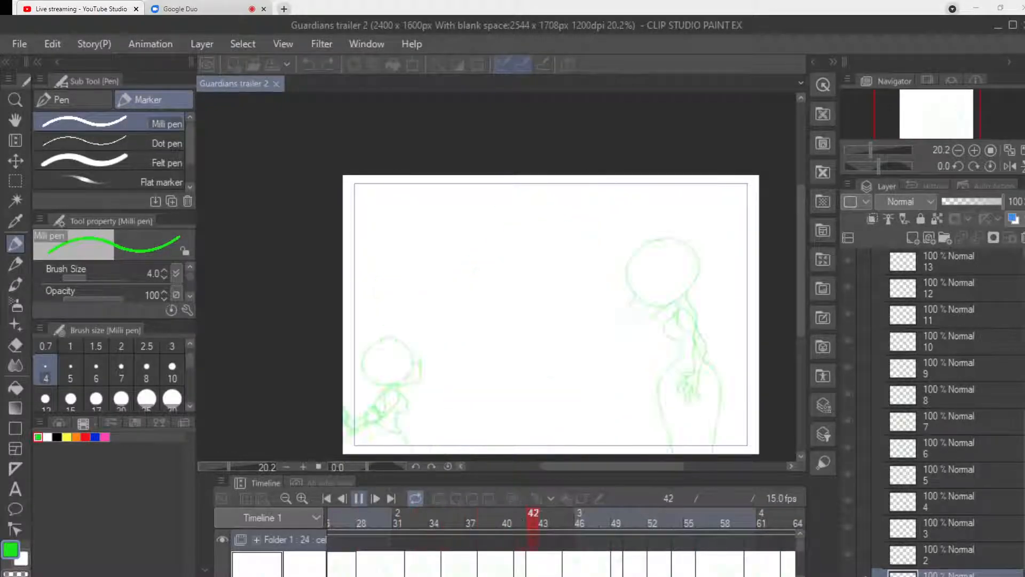
pyautogui.click(359, 499)
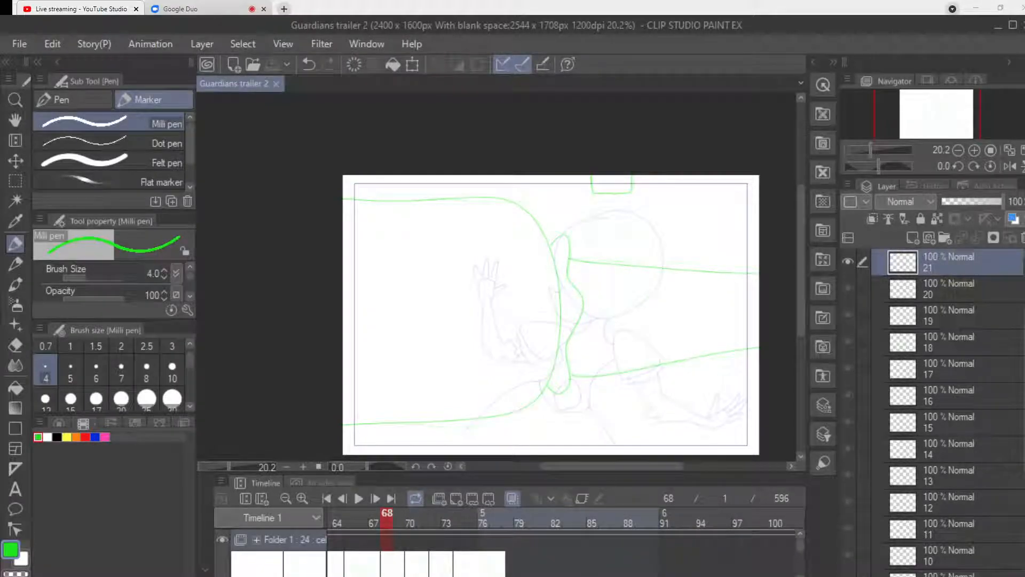
# Shift the cel that starts at frame 11 one frame later on the timeline.
pyautogui.hscroll(-10, 561, 539)
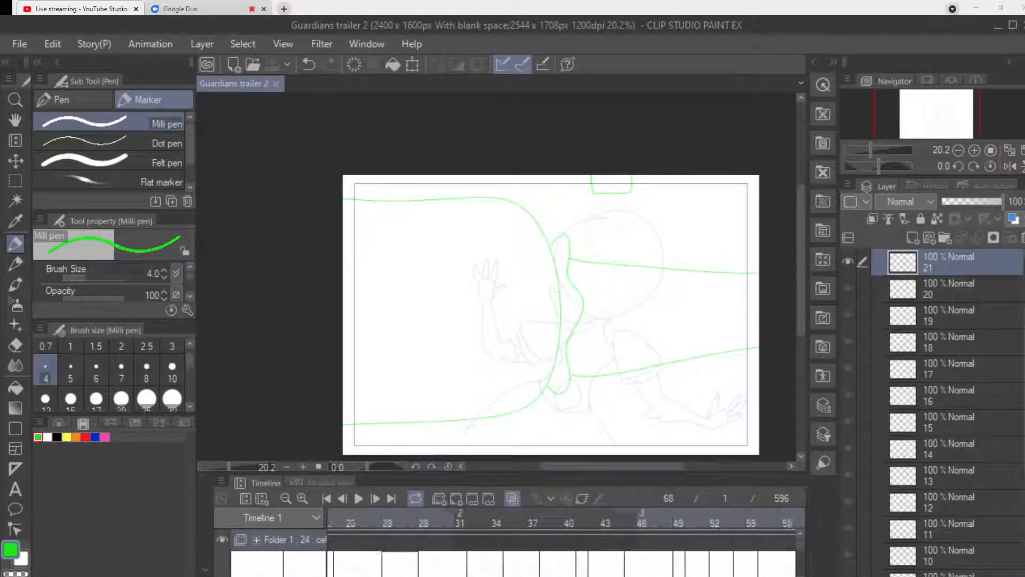
pyautogui.hscroll(-6, 560, 540)
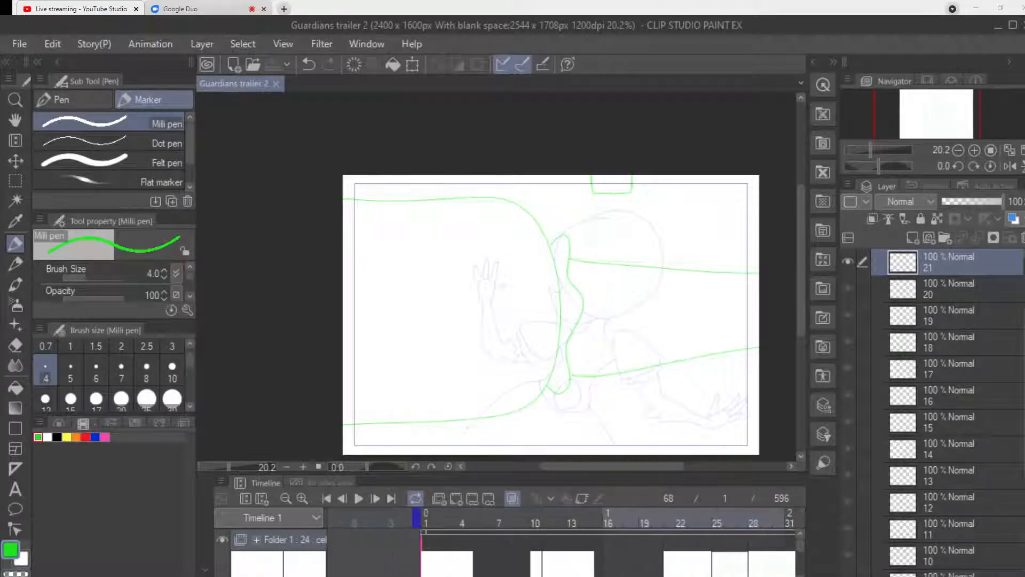
pyautogui.click(548, 518)
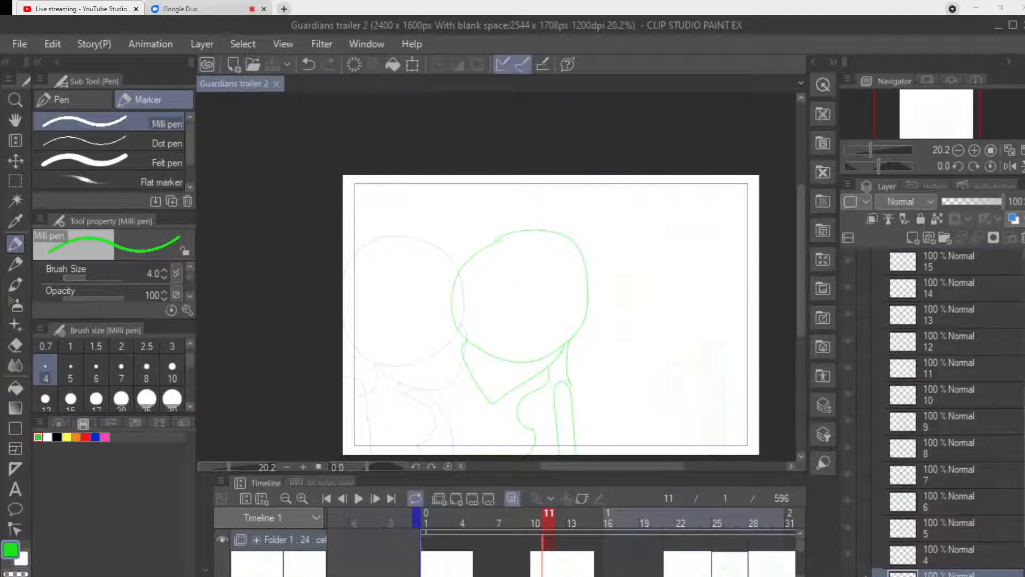
pyautogui.moveTo(573, 563); pyautogui.dragTo(585, 563)
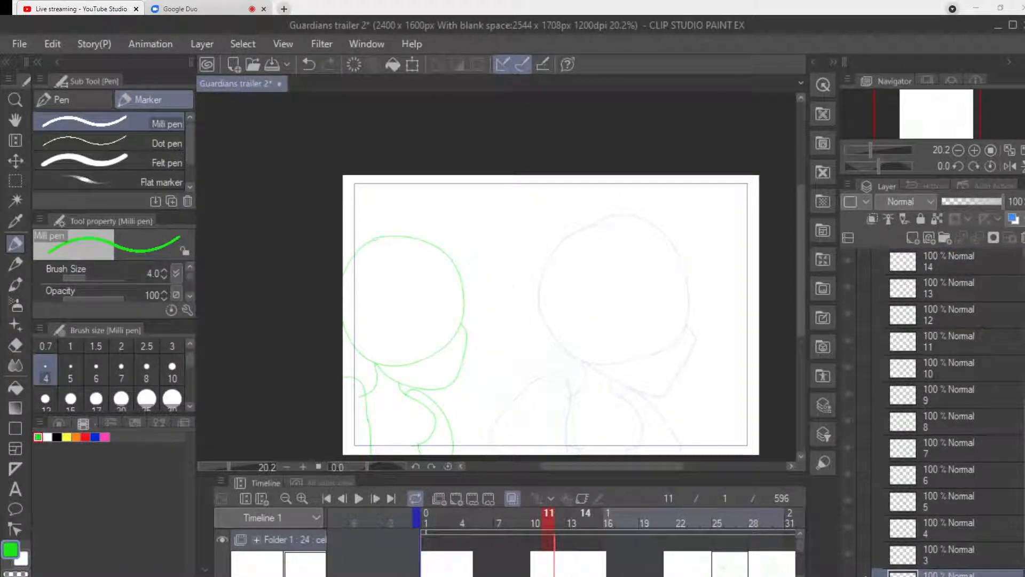
# Check the drawing on frame 21 and go to frame 76, past the start of the last arm cel.
pyautogui.hscroll(-1, 566, 544)
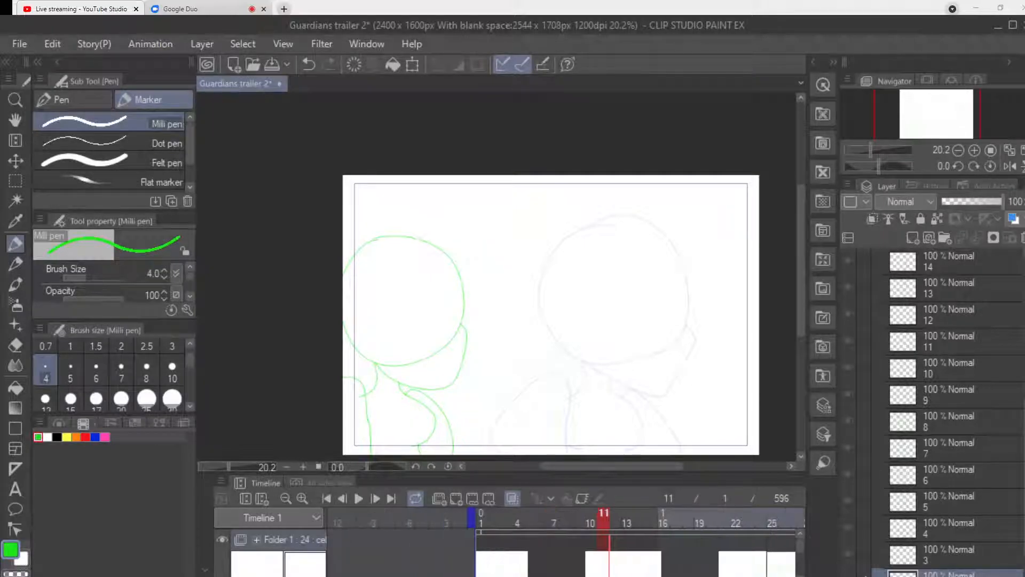
pyautogui.hscroll(2, 566, 545)
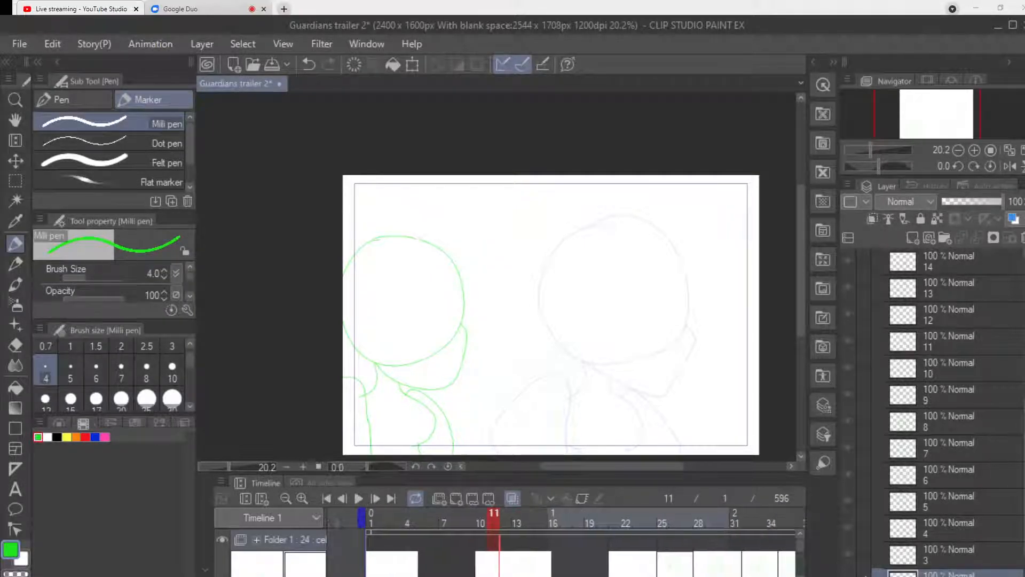
pyautogui.hscroll(3, 566, 545)
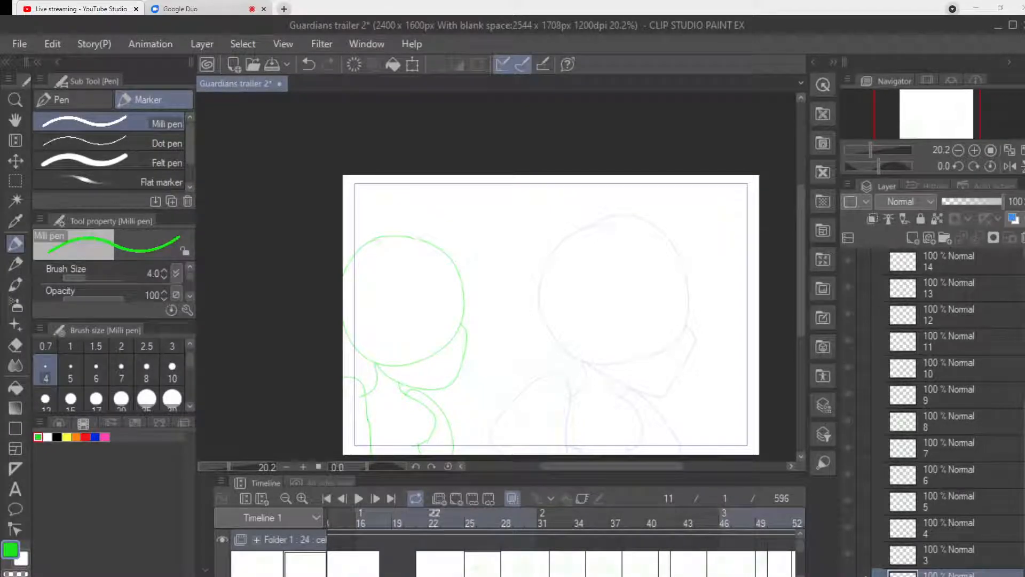
pyautogui.click(422, 517)
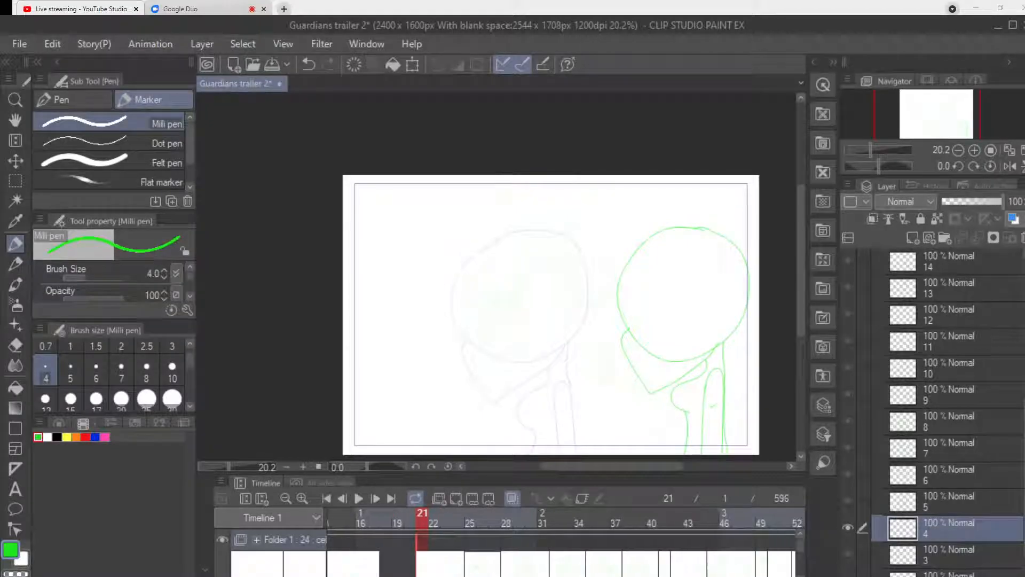
pyautogui.hscroll(10, 566, 542)
pyautogui.hscroll(-7, 566, 542)
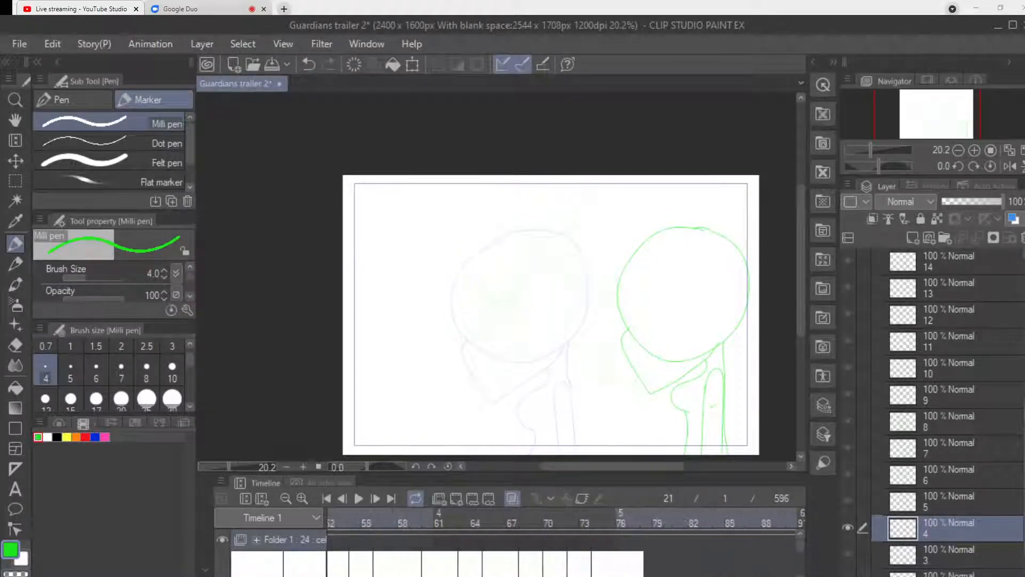
pyautogui.hscroll(3, 566, 541)
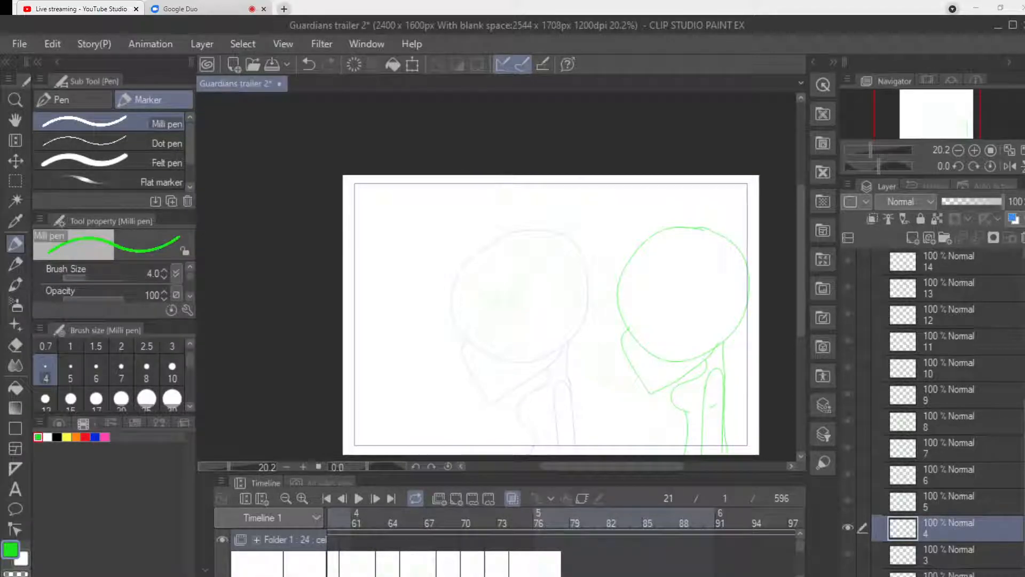
pyautogui.click(527, 517)
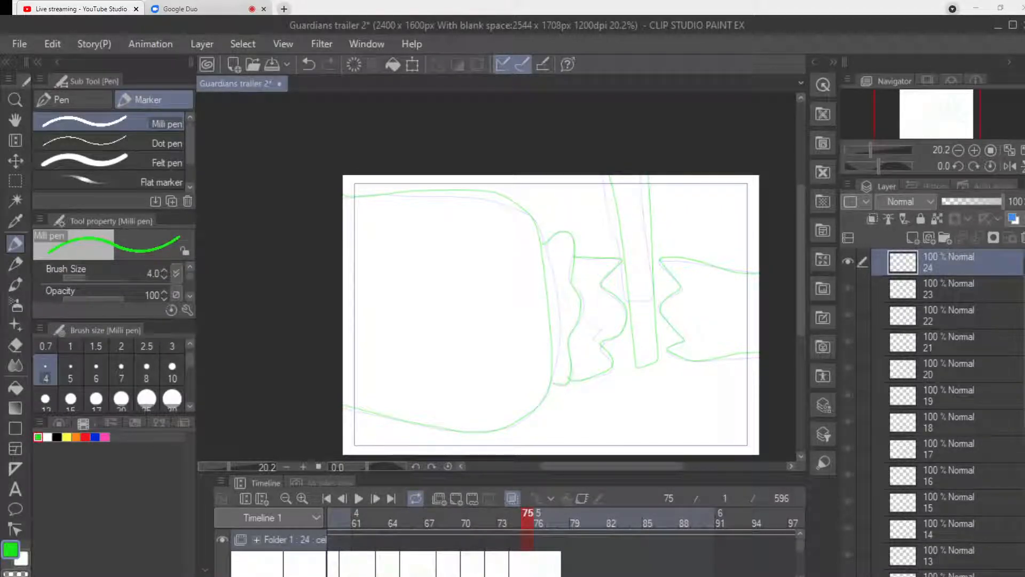
pyautogui.click(540, 516)
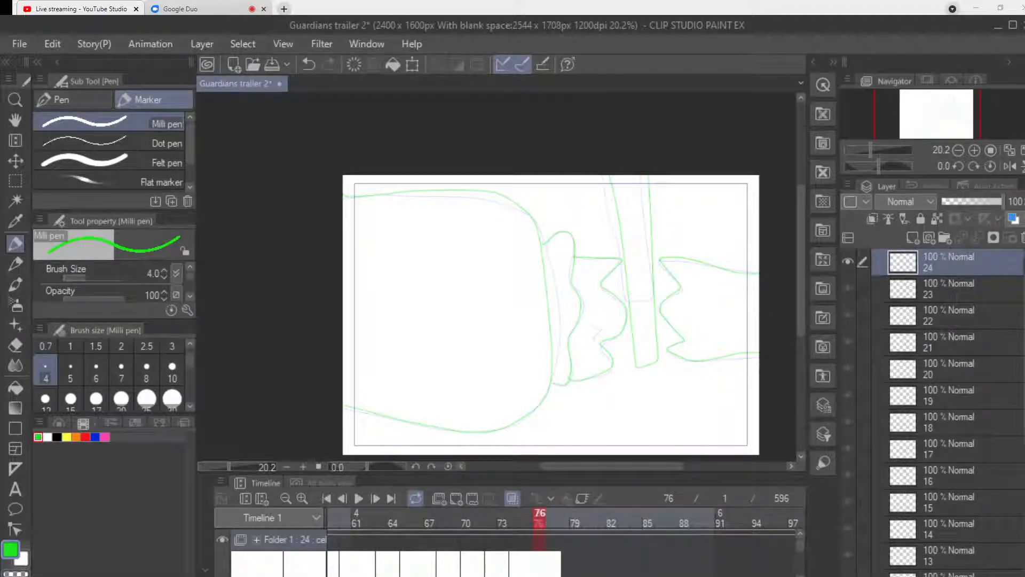
pyautogui.hotkey('alt', 'Tab')
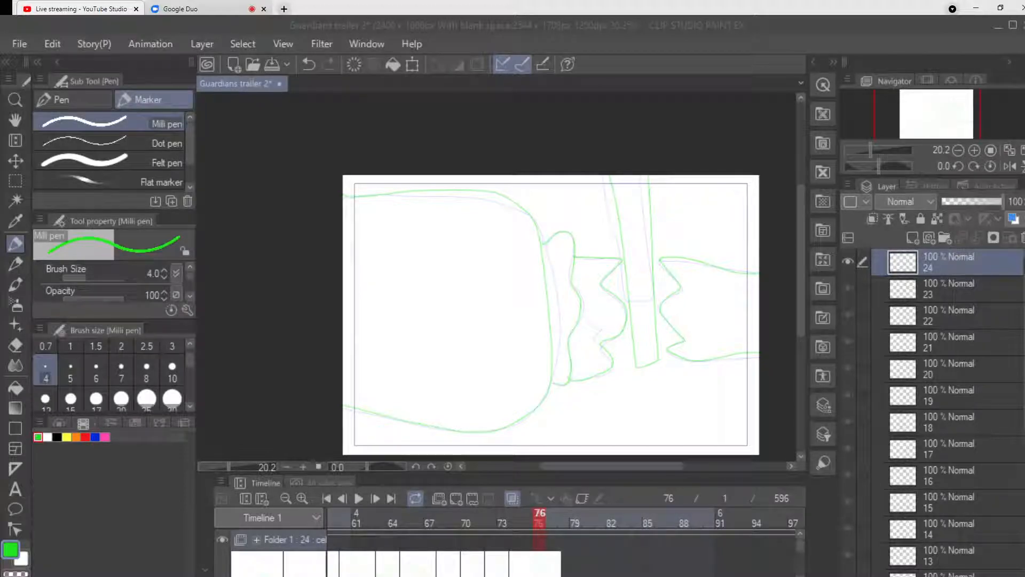
pyautogui.moveTo(657, 466); pyautogui.dragTo(671, 466)
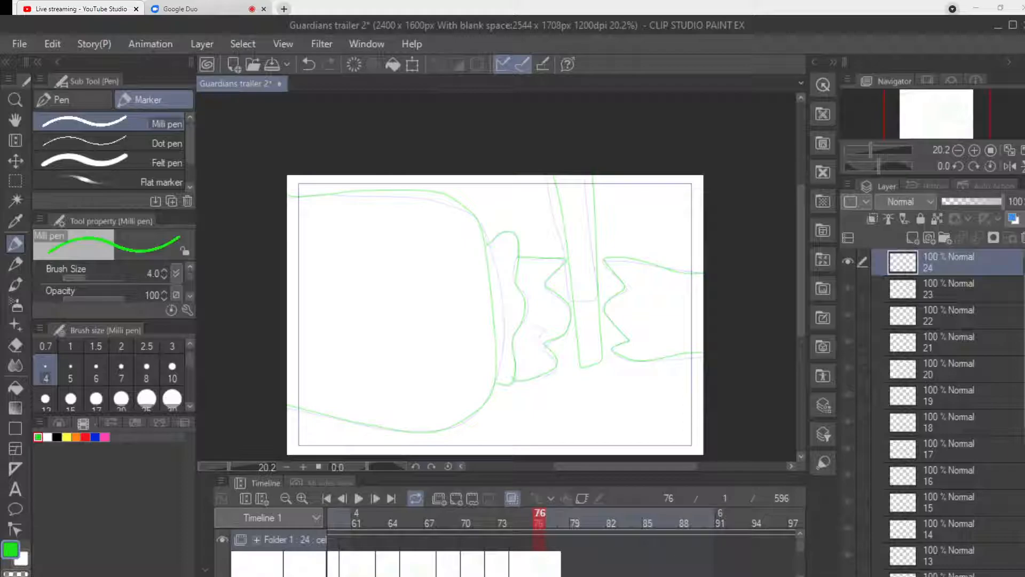
pyautogui.moveTo(395, 575); pyautogui.dragTo(402, 576)
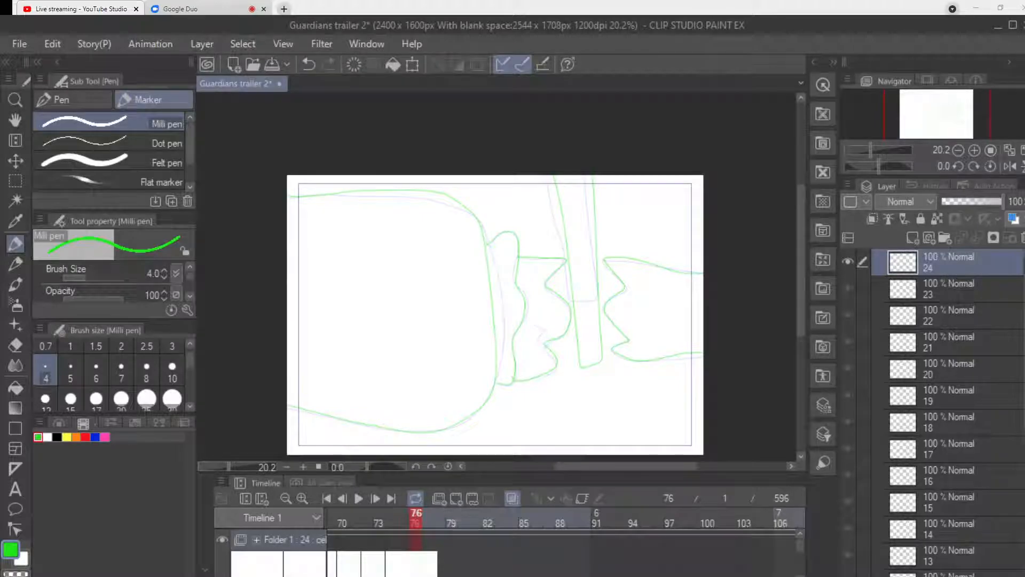
pyautogui.moveTo(801, 276)
pyautogui.mouseDown()
pyautogui.moveTo(801, 335)
pyautogui.moveTo(801, 287)
pyautogui.mouseUp()
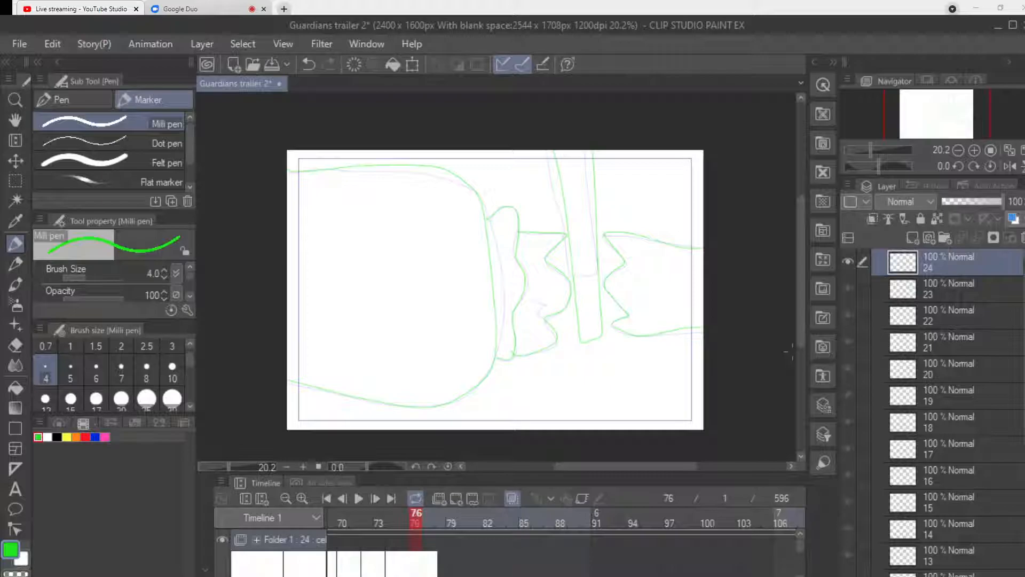
# Add a new animation cel at frame 76 and draw the outlined digits "3000" in green across its upper half.
pyautogui.click(456, 498)
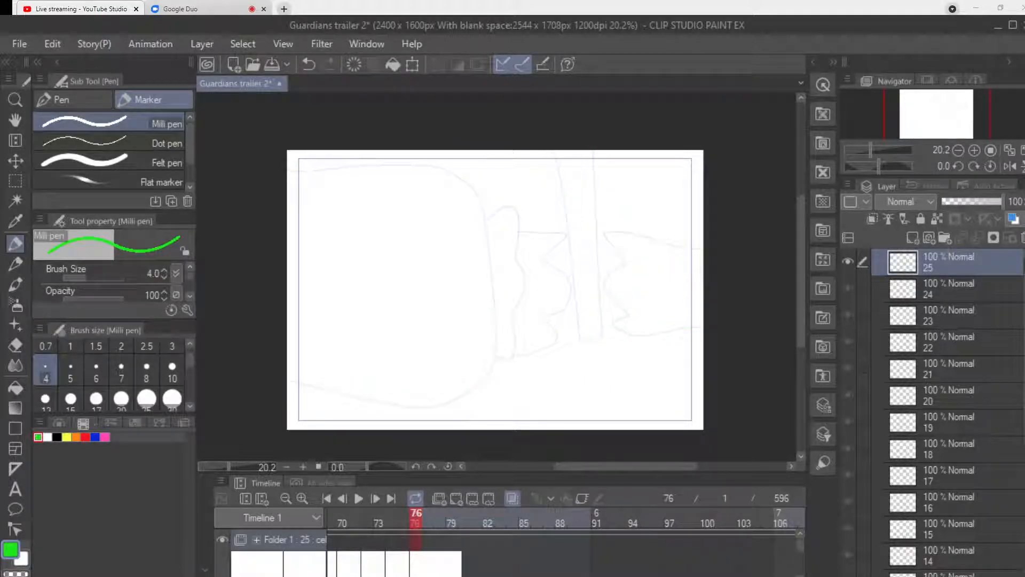
pyautogui.moveTo(380, 199)
pyautogui.mouseDown()
pyautogui.moveTo(423, 194)
pyautogui.moveTo(440, 218)
pyautogui.moveTo(421, 245)
pyautogui.moveTo(403, 243)
pyautogui.moveTo(432, 260)
pyautogui.moveTo(408, 292)
pyautogui.moveTo(381, 290)
pyautogui.moveTo(372, 278)
pyautogui.moveTo(376, 269)
pyautogui.moveTo(405, 277)
pyautogui.moveTo(415, 262)
pyautogui.moveTo(394, 255)
pyautogui.moveTo(391, 237)
pyautogui.moveTo(418, 211)
pyautogui.moveTo(385, 203)
pyautogui.mouseUp()
pyautogui.moveTo(486, 213)
pyautogui.mouseDown()
pyautogui.moveTo(458, 229)
pyautogui.moveTo(481, 206)
pyautogui.moveTo(462, 212)
pyautogui.moveTo(478, 225)
pyautogui.mouseUp()
pyautogui.moveTo(550, 216)
pyautogui.mouseDown()
pyautogui.moveTo(580, 225)
pyautogui.moveTo(542, 211)
pyautogui.moveTo(550, 235)
pyautogui.moveTo(569, 234)
pyautogui.moveTo(555, 227)
pyautogui.moveTo(617, 269)
pyautogui.moveTo(643, 216)
pyautogui.moveTo(604, 210)
pyautogui.moveTo(615, 248)
pyautogui.moveTo(629, 228)
pyautogui.mouseUp()
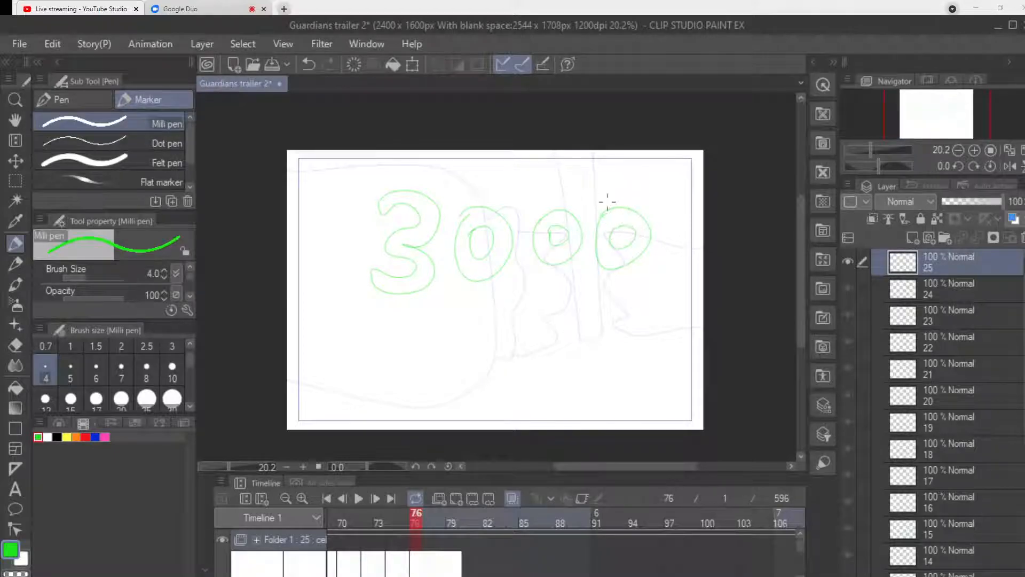
pyautogui.moveTo(446, 338)
pyautogui.mouseDown()
pyautogui.moveTo(469, 302)
pyautogui.moveTo(464, 364)
pyautogui.moveTo(453, 384)
pyautogui.moveTo(430, 380)
pyautogui.moveTo(448, 395)
pyautogui.moveTo(471, 382)
pyautogui.moveTo(475, 339)
pyautogui.mouseUp()
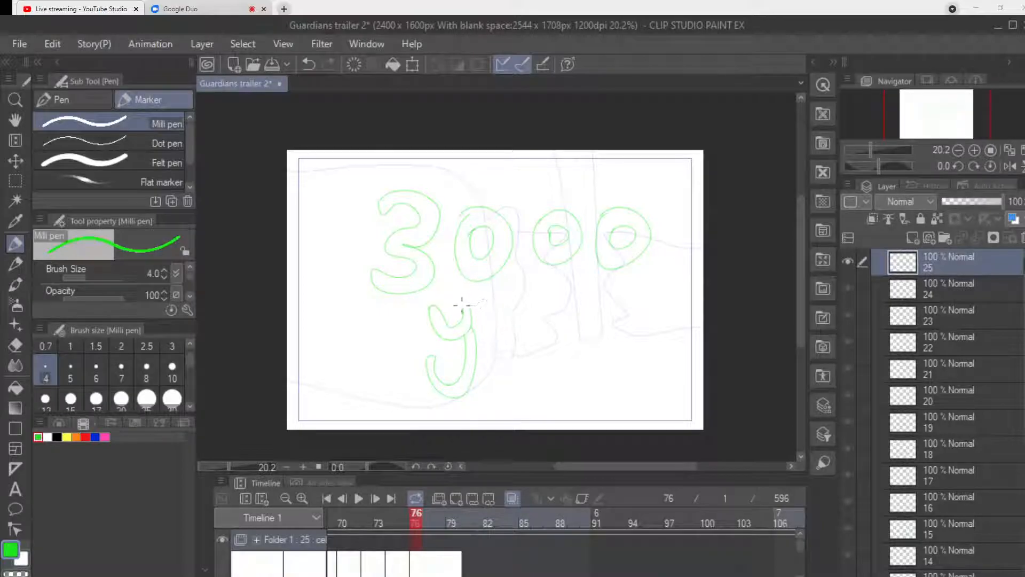
pyautogui.moveTo(494, 336)
pyautogui.mouseDown()
pyautogui.moveTo(515, 337)
pyautogui.moveTo(513, 319)
pyautogui.moveTo(486, 335)
pyautogui.moveTo(513, 354)
pyautogui.moveTo(497, 340)
pyautogui.moveTo(516, 345)
pyautogui.moveTo(514, 315)
pyautogui.moveTo(500, 333)
pyautogui.moveTo(510, 330)
pyautogui.moveTo(498, 318)
pyautogui.moveTo(549, 337)
pyautogui.mouseUp()
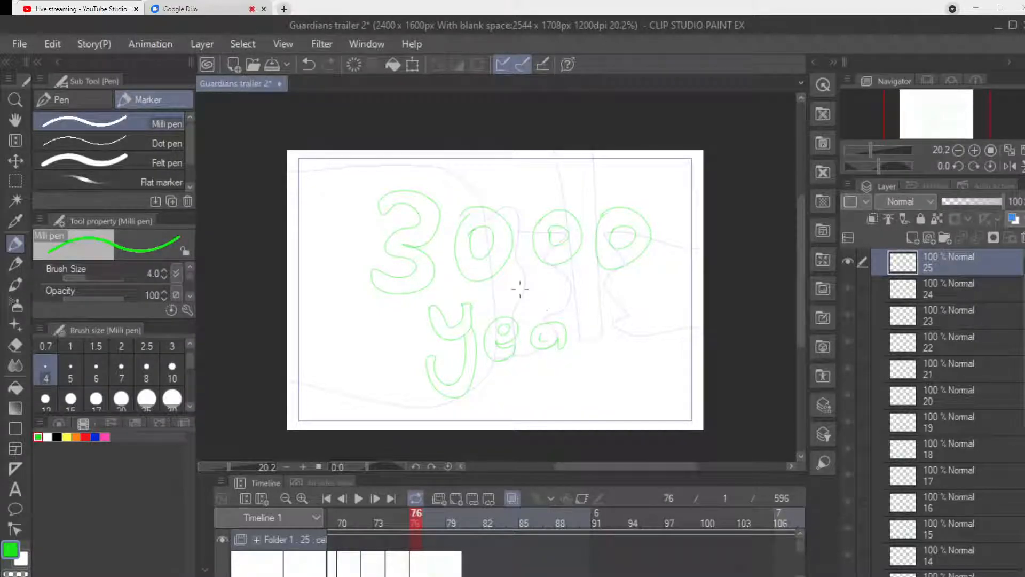
pyautogui.press('e')
pyautogui.click(172, 398)
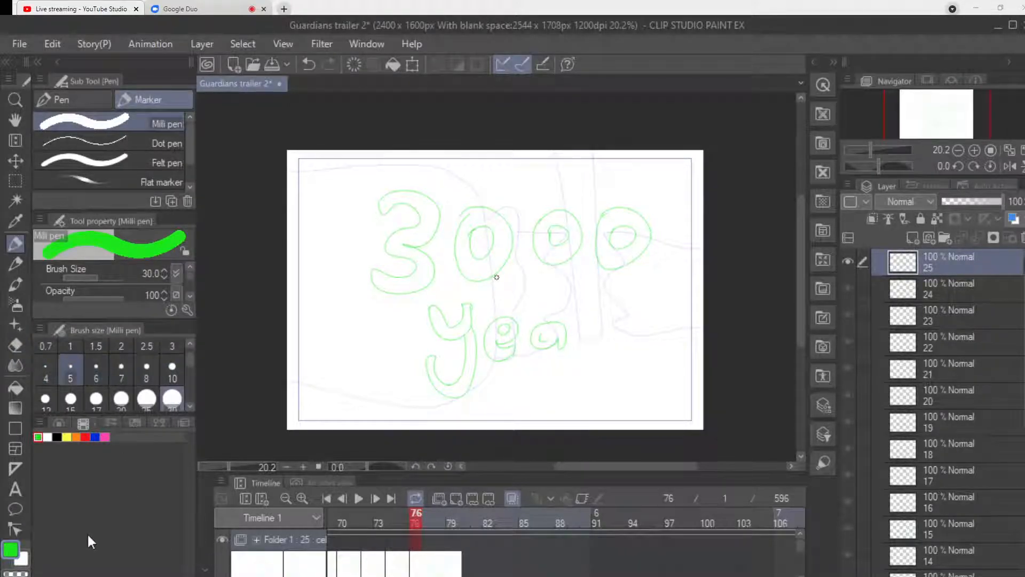
pyautogui.press('e')
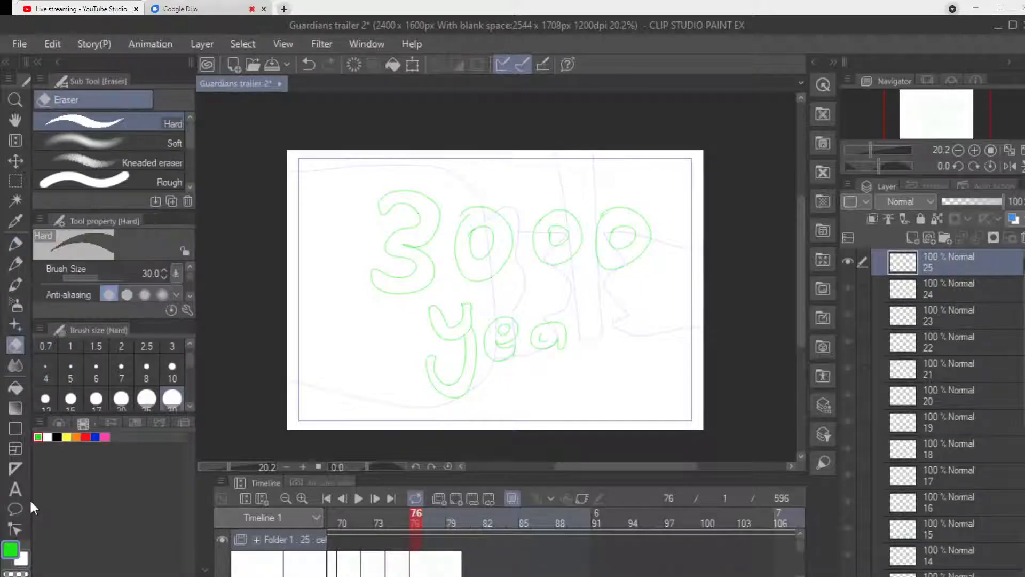
pyautogui.moveTo(434, 361); pyautogui.dragTo(429, 380)
pyautogui.press(']')
pyautogui.press(']')
pyautogui.press(']')
pyautogui.press(']')
pyautogui.press(']')
pyautogui.press(']')
pyautogui.moveTo(434, 338)
pyautogui.mouseDown()
pyautogui.moveTo(459, 395)
pyautogui.moveTo(448, 412)
pyautogui.moveTo(460, 321)
pyautogui.moveTo(451, 343)
pyautogui.moveTo(429, 313)
pyautogui.moveTo(439, 298)
pyautogui.moveTo(519, 354)
pyautogui.moveTo(470, 350)
pyautogui.moveTo(502, 356)
pyautogui.moveTo(504, 324)
pyautogui.moveTo(532, 335)
pyautogui.moveTo(503, 333)
pyautogui.moveTo(511, 312)
pyautogui.moveTo(615, 331)
pyautogui.moveTo(559, 341)
pyautogui.moveTo(530, 330)
pyautogui.moveTo(623, 322)
pyautogui.moveTo(524, 324)
pyautogui.moveTo(667, 316)
pyautogui.moveTo(623, 328)
pyautogui.mouseUp()
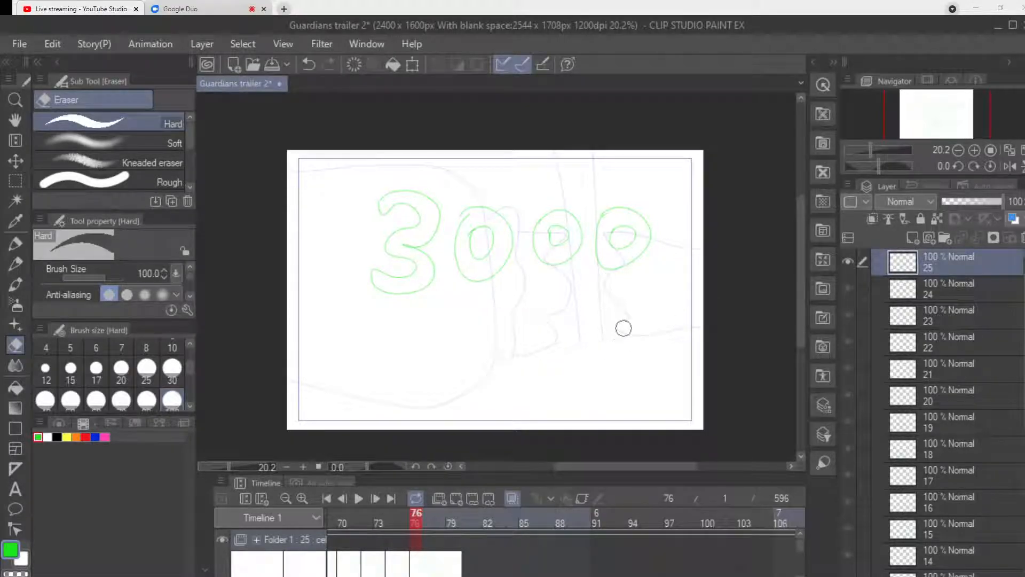
pyautogui.click(414, 64)
pyautogui.moveTo(555, 243); pyautogui.dragTo(524, 228)
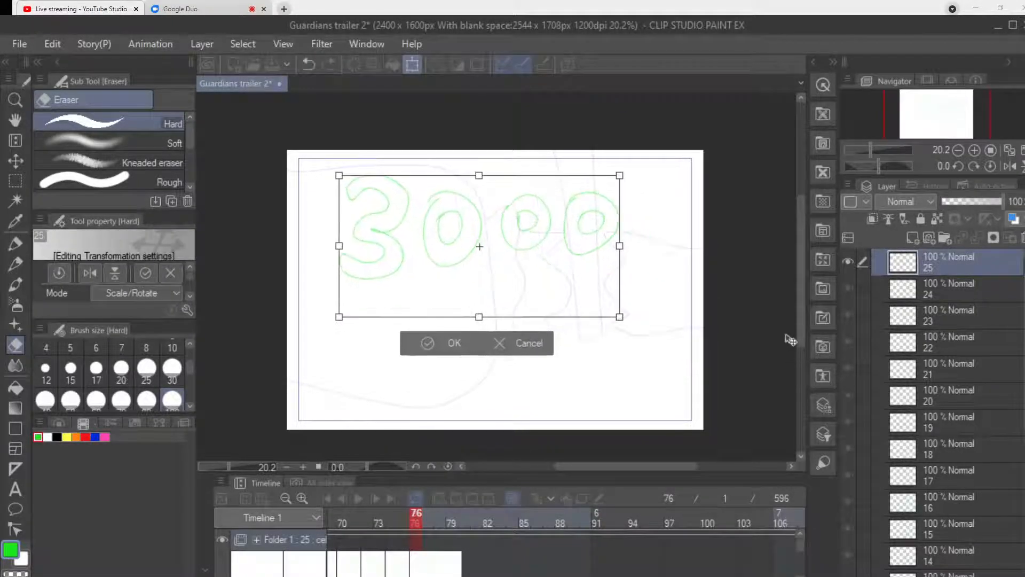
pyautogui.press('Escape')
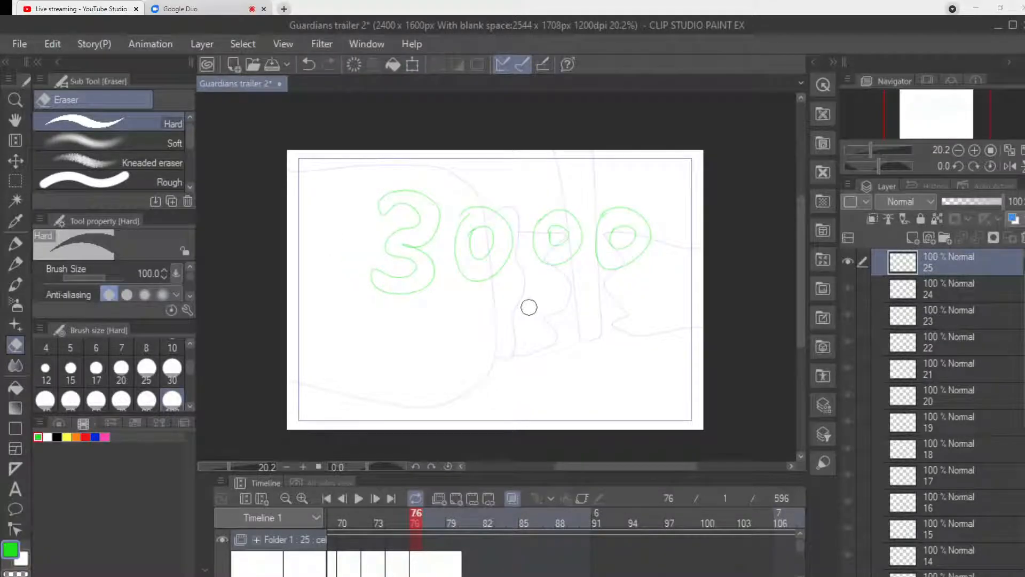
# Transform the "3000" lettering to move it slightly up and to the left, leaving more room beneath it.
pyautogui.hotkey('ctrl', 't')
pyautogui.moveTo(803, 385); pyautogui.dragTo(791, 363)
pyautogui.click(463, 334)
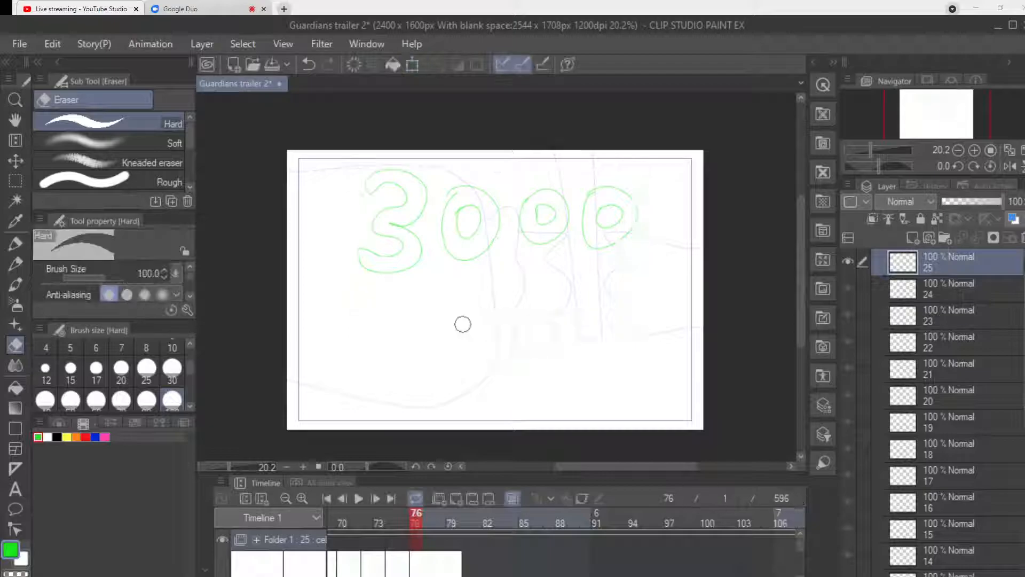
# Draw the word "years" in small green outlined letters beneath "3000" with the size 4 Milli pen.
pyautogui.click(15, 244)
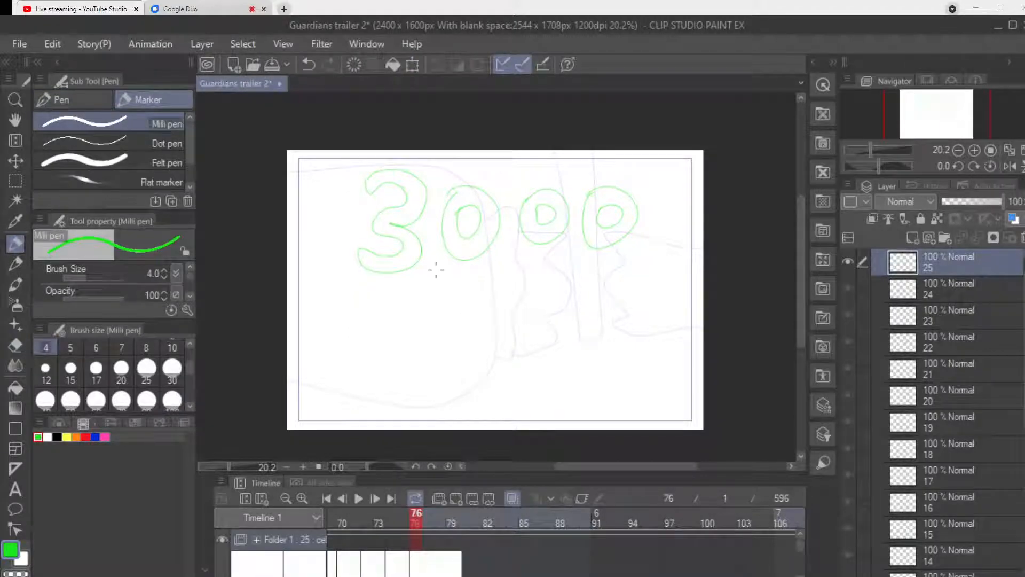
pyautogui.moveTo(408, 291)
pyautogui.mouseDown()
pyautogui.moveTo(417, 323)
pyautogui.moveTo(440, 315)
pyautogui.moveTo(444, 342)
pyautogui.moveTo(417, 359)
pyautogui.moveTo(404, 338)
pyautogui.moveTo(409, 361)
pyautogui.moveTo(421, 371)
pyautogui.moveTo(445, 365)
pyautogui.moveTo(458, 332)
pyautogui.moveTo(449, 288)
pyautogui.moveTo(421, 299)
pyautogui.mouseUp()
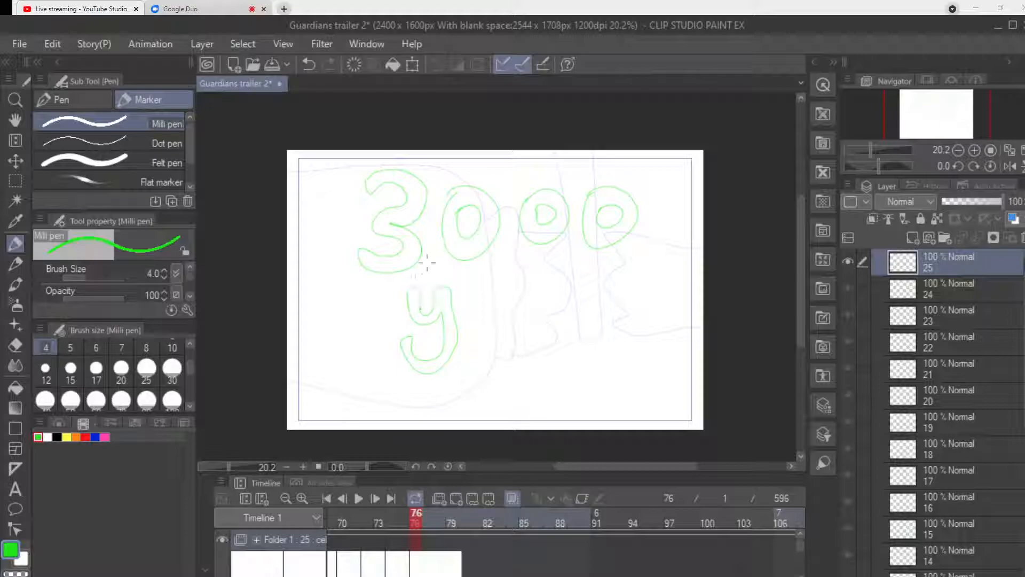
pyautogui.hotkey('ctrl', 'z')
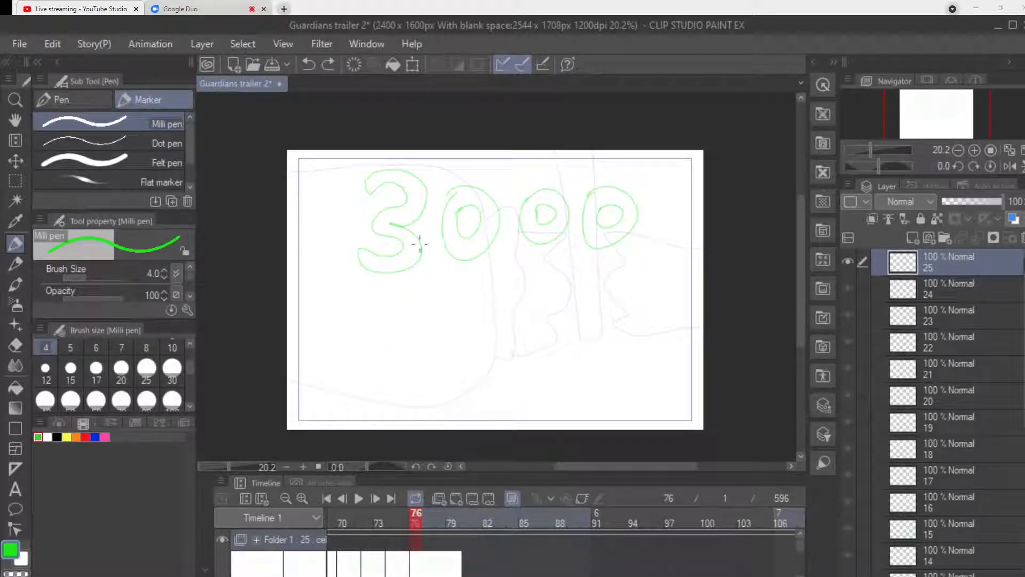
pyautogui.moveTo(408, 287)
pyautogui.mouseDown()
pyautogui.moveTo(427, 313)
pyautogui.moveTo(434, 297)
pyautogui.moveTo(417, 279)
pyautogui.moveTo(410, 288)
pyautogui.moveTo(421, 307)
pyautogui.moveTo(433, 284)
pyautogui.moveTo(438, 326)
pyautogui.moveTo(420, 336)
pyautogui.moveTo(408, 322)
pyautogui.moveTo(428, 326)
pyautogui.moveTo(434, 284)
pyautogui.moveTo(471, 297)
pyautogui.moveTo(469, 289)
pyautogui.moveTo(453, 301)
pyautogui.moveTo(461, 318)
pyautogui.moveTo(463, 289)
pyautogui.moveTo(461, 309)
pyautogui.moveTo(475, 312)
pyautogui.moveTo(511, 312)
pyautogui.moveTo(502, 294)
pyautogui.moveTo(492, 308)
pyautogui.moveTo(528, 307)
pyautogui.moveTo(528, 293)
pyautogui.moveTo(557, 297)
pyautogui.moveTo(540, 314)
pyautogui.mouseUp()
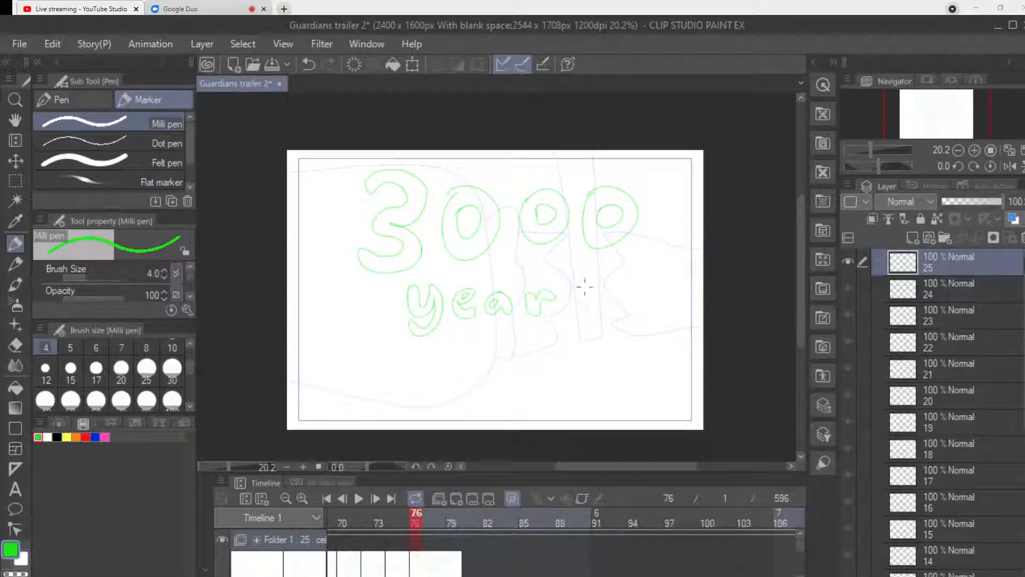
pyautogui.moveTo(583, 286)
pyautogui.mouseDown()
pyautogui.moveTo(590, 299)
pyautogui.moveTo(575, 320)
pyautogui.moveTo(575, 309)
pyautogui.mouseUp()
# Draw the word "Later" in green outlined letters beneath "years" and save the Guardians trailer 2 file.
pyautogui.moveTo(402, 351)
pyautogui.mouseDown()
pyautogui.moveTo(405, 392)
pyautogui.moveTo(422, 394)
pyautogui.moveTo(431, 382)
pyautogui.moveTo(413, 375)
pyautogui.moveTo(403, 346)
pyautogui.mouseUp()
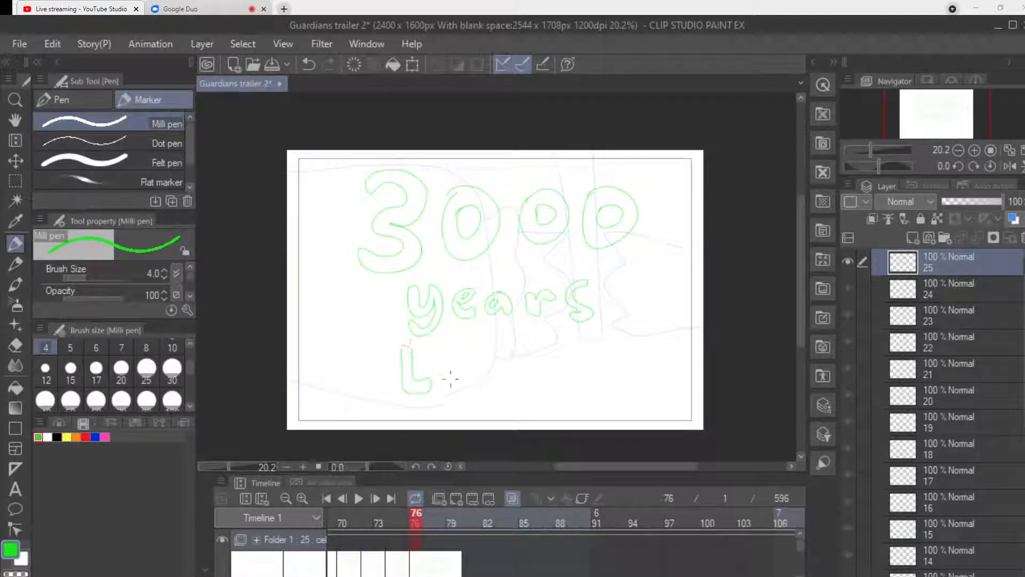
pyautogui.moveTo(439, 380); pyautogui.dragTo(455, 390)
pyautogui.moveTo(480, 338)
pyautogui.mouseDown()
pyautogui.moveTo(484, 371)
pyautogui.moveTo(472, 378)
pyautogui.moveTo(489, 398)
pyautogui.moveTo(510, 377)
pyautogui.moveTo(494, 339)
pyautogui.mouseUp()
pyautogui.moveTo(526, 374)
pyautogui.mouseDown()
pyautogui.moveTo(530, 383)
pyautogui.moveTo(527, 366)
pyautogui.moveTo(531, 377)
pyautogui.moveTo(534, 369)
pyautogui.moveTo(534, 394)
pyautogui.mouseUp()
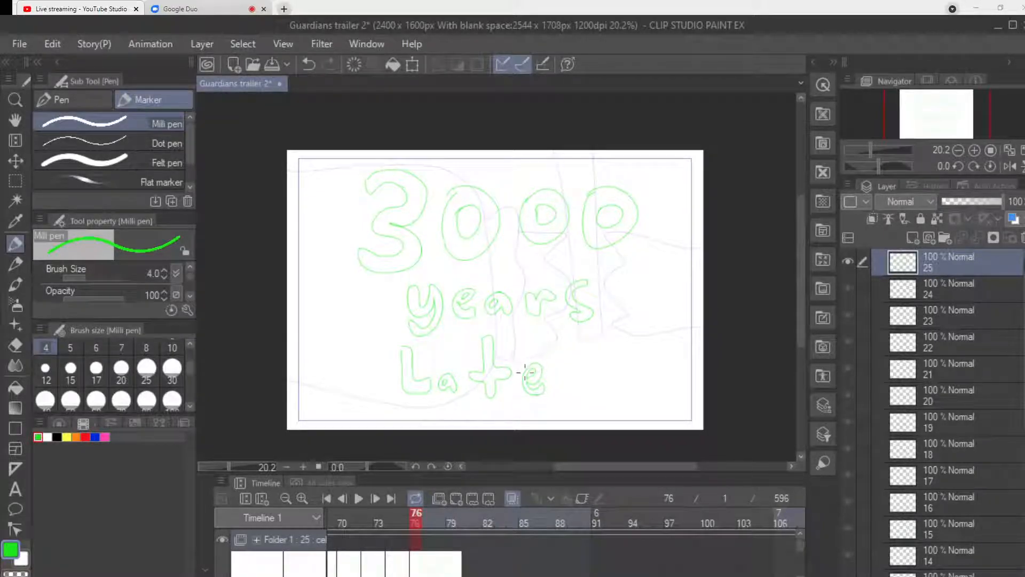
pyautogui.moveTo(561, 353)
pyautogui.mouseDown()
pyautogui.moveTo(593, 345)
pyautogui.moveTo(606, 356)
pyautogui.moveTo(583, 362)
pyautogui.moveTo(569, 391)
pyautogui.mouseUp()
pyautogui.hotkey('ctrl', 's')
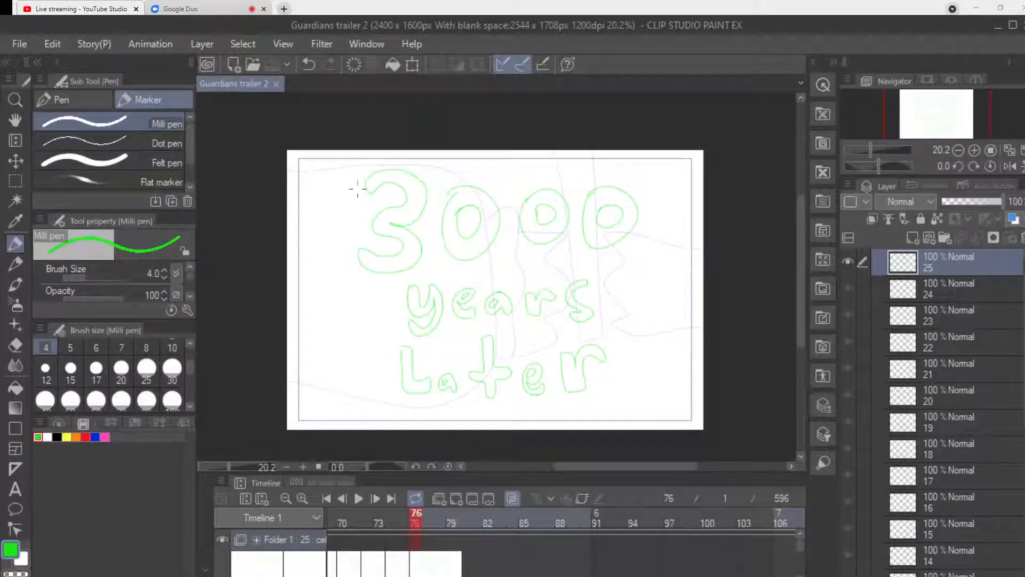
# Touch up the lower-left end of the digit 3 with the Hard eraser and the Milli pen.
pyautogui.click(353, 273)
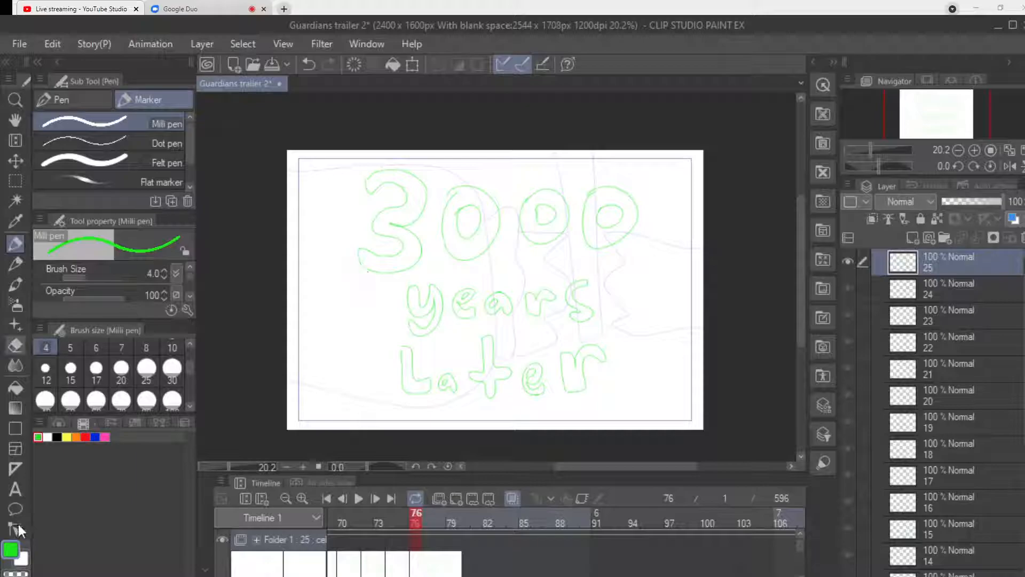
pyautogui.click(15, 345)
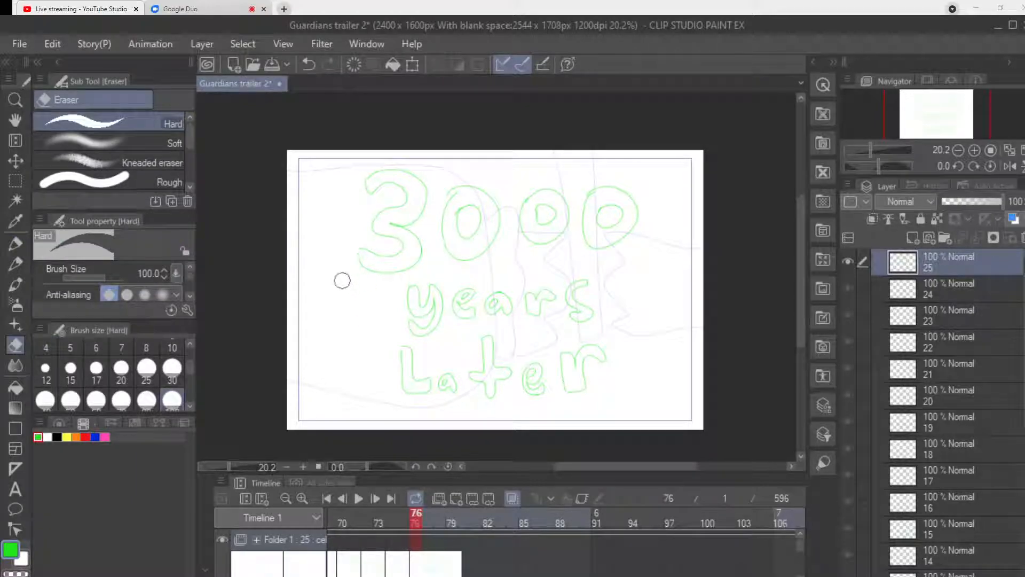
pyautogui.press('p')
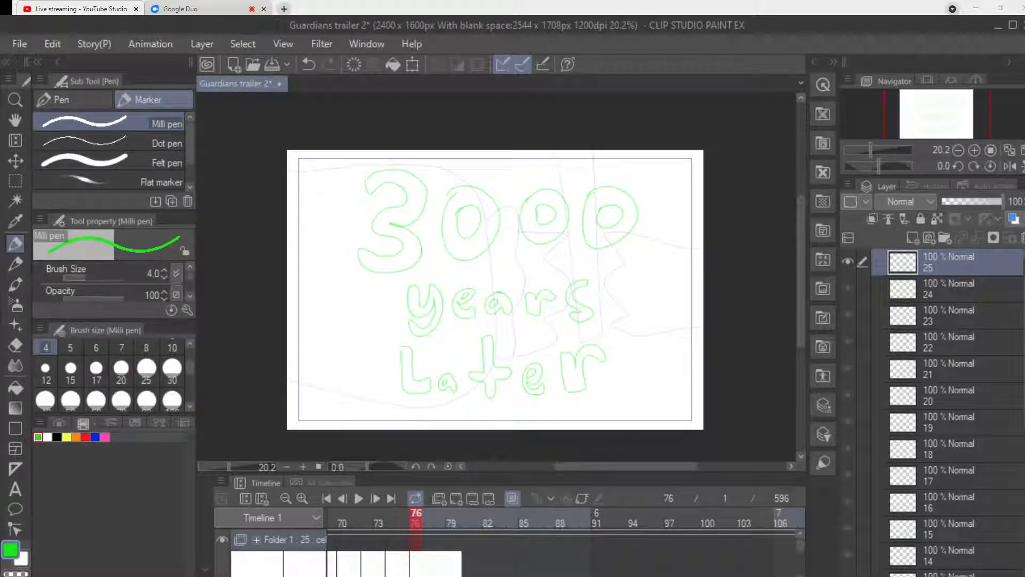
pyautogui.hotkey('alt', 'Tab')
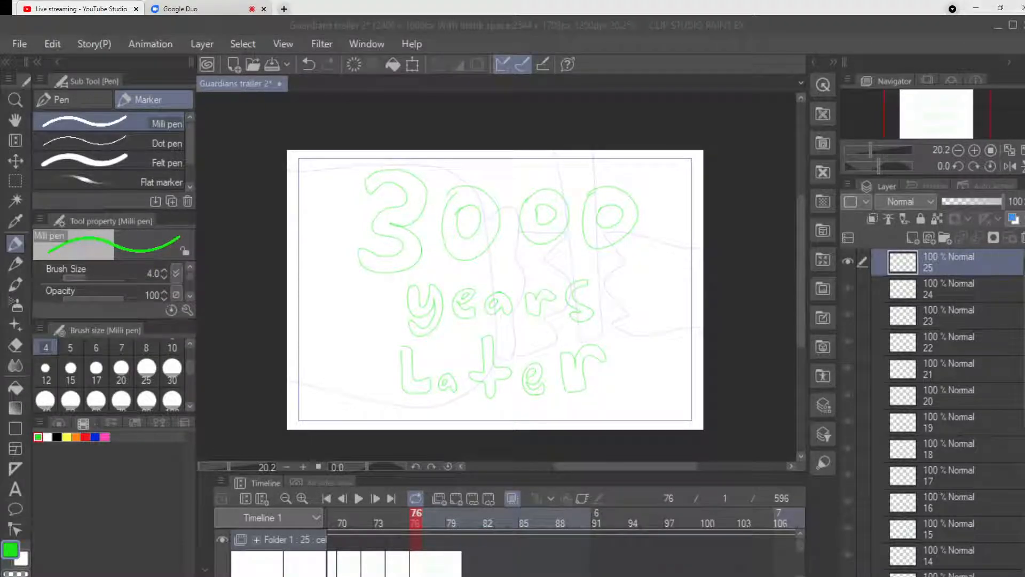